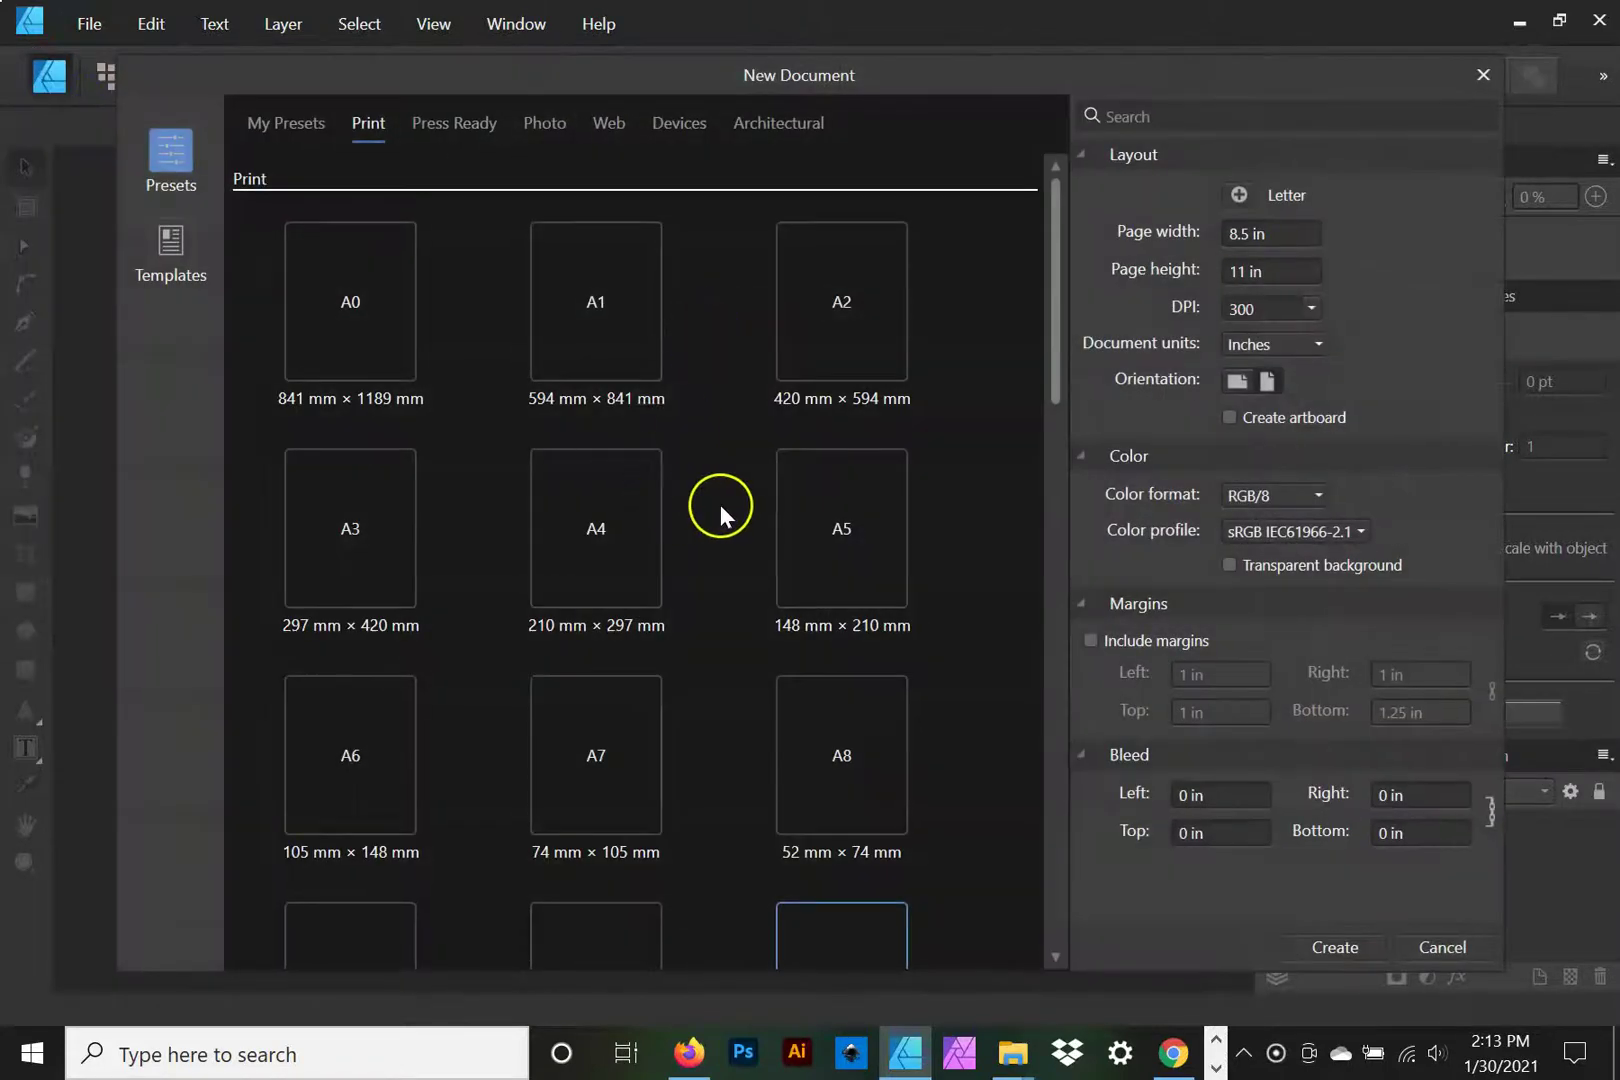
Step: Create a portrait Letter document, 8.5 x 11 in, at 300 DPI with inches as units
scroll(719, 504, "down", 4)
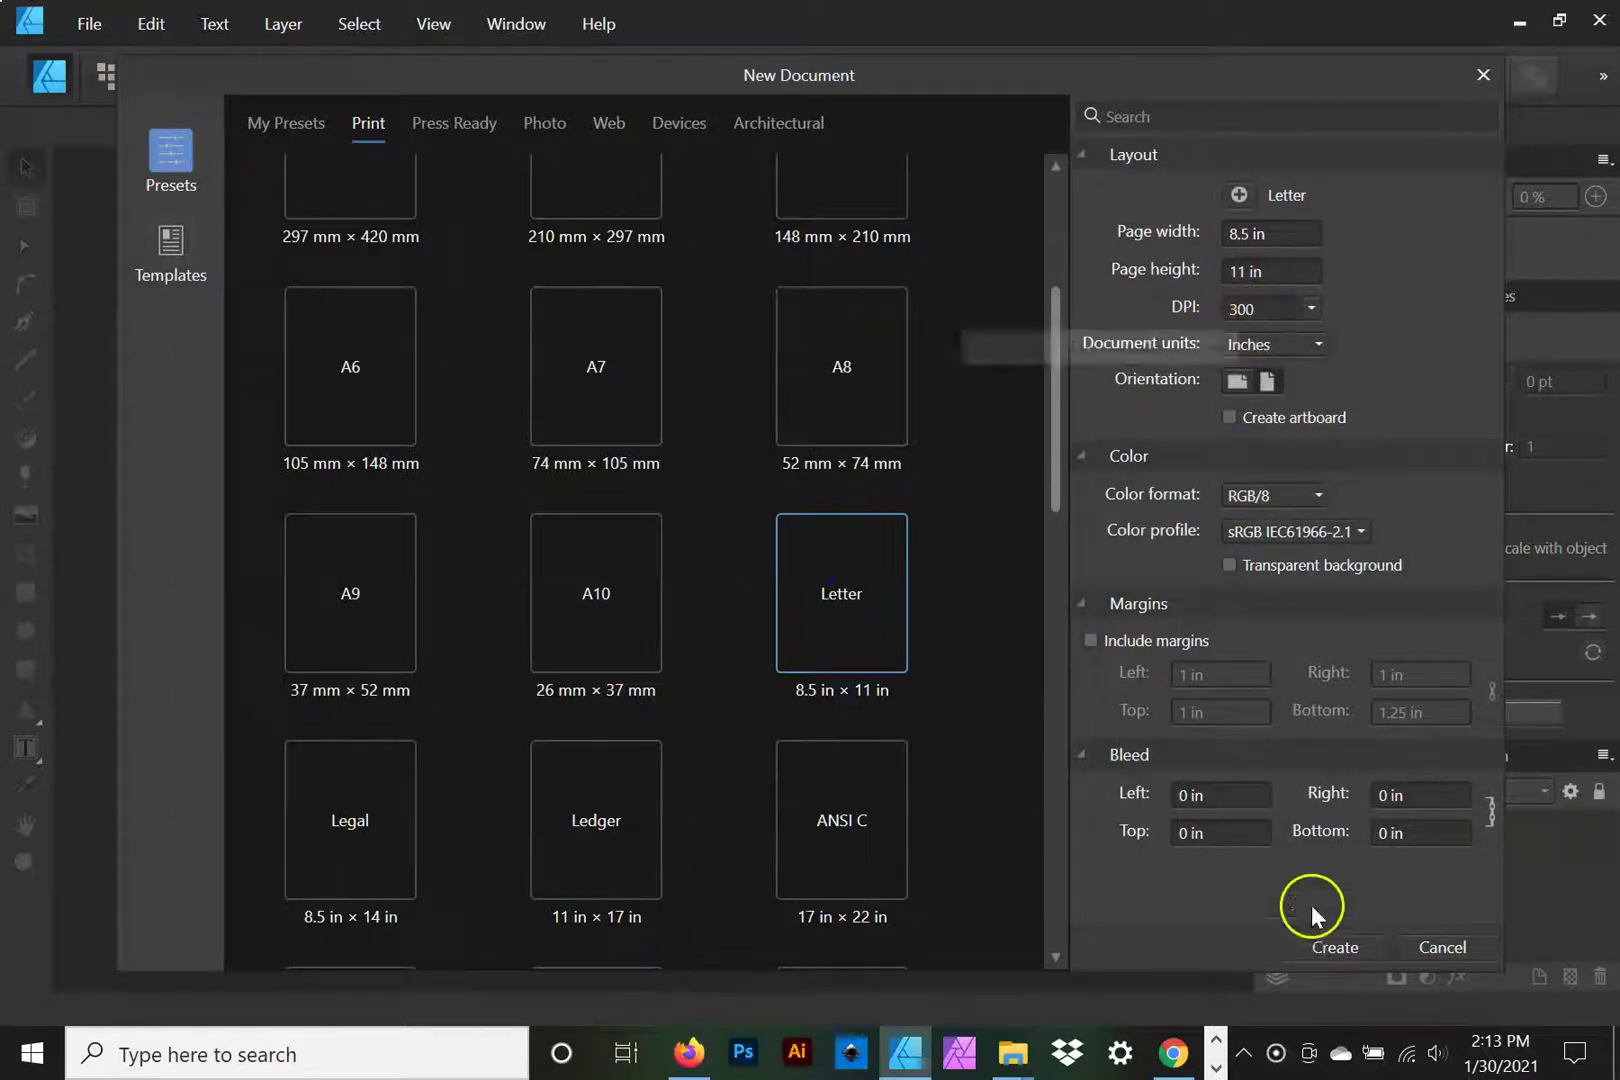
left_click(1311, 308)
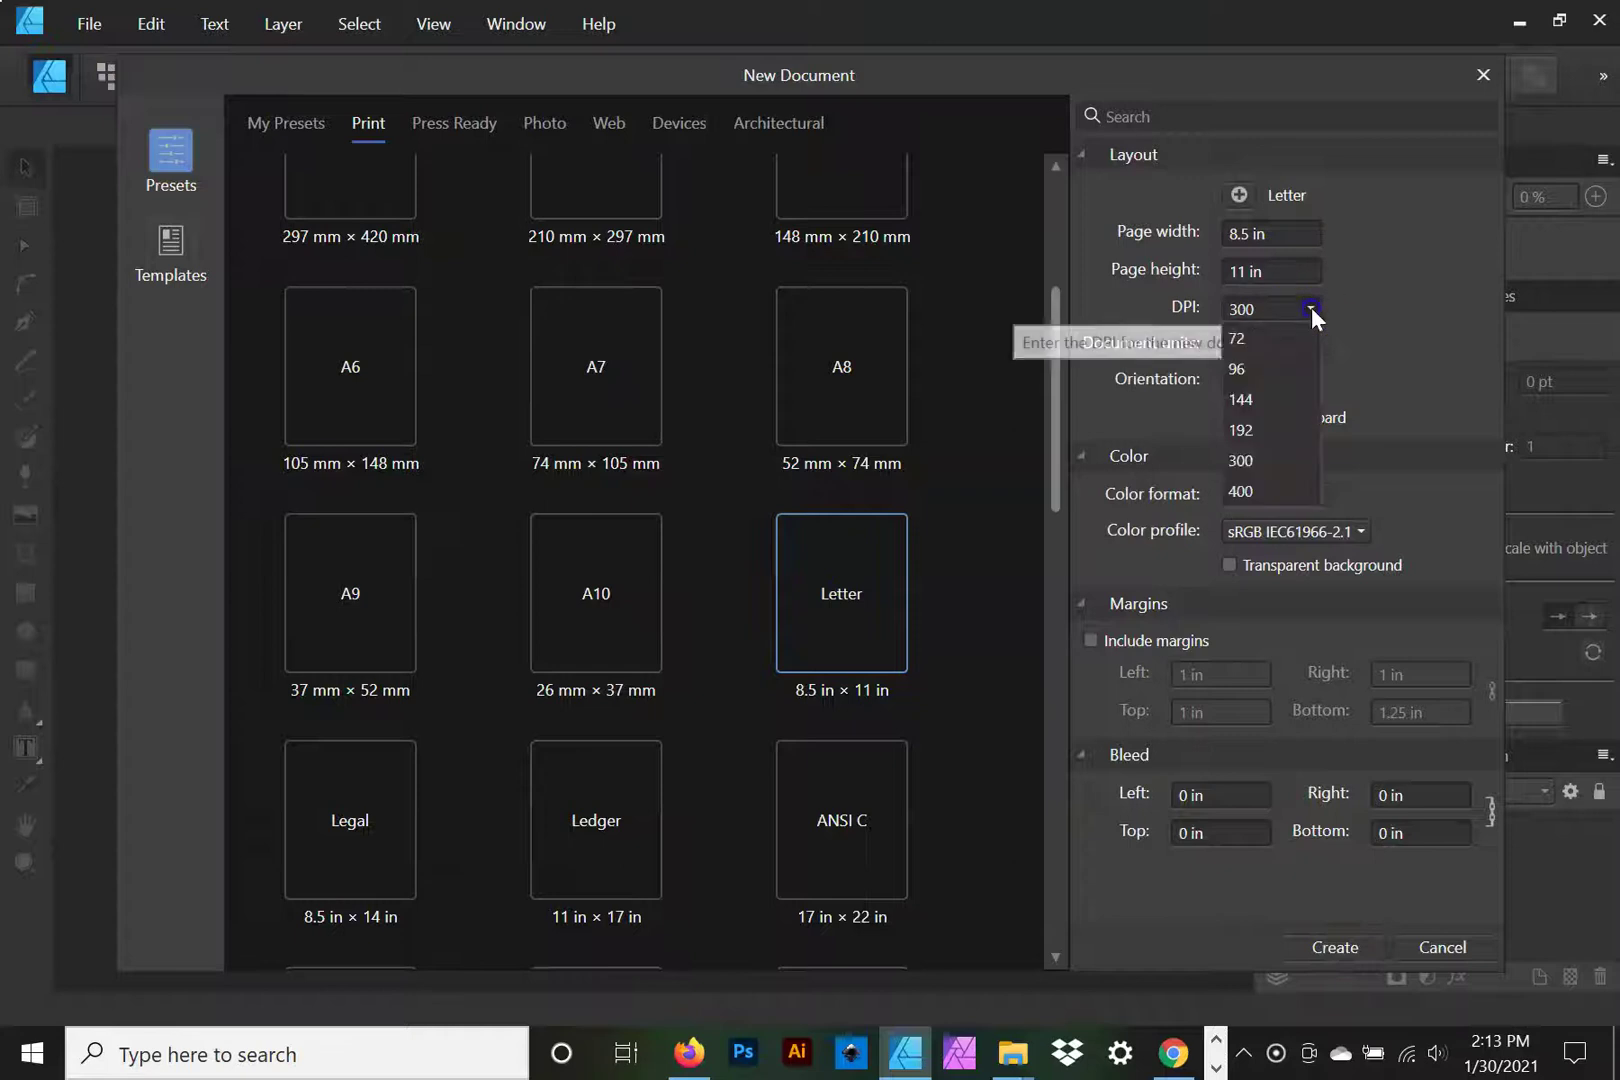
left_click(1288, 308)
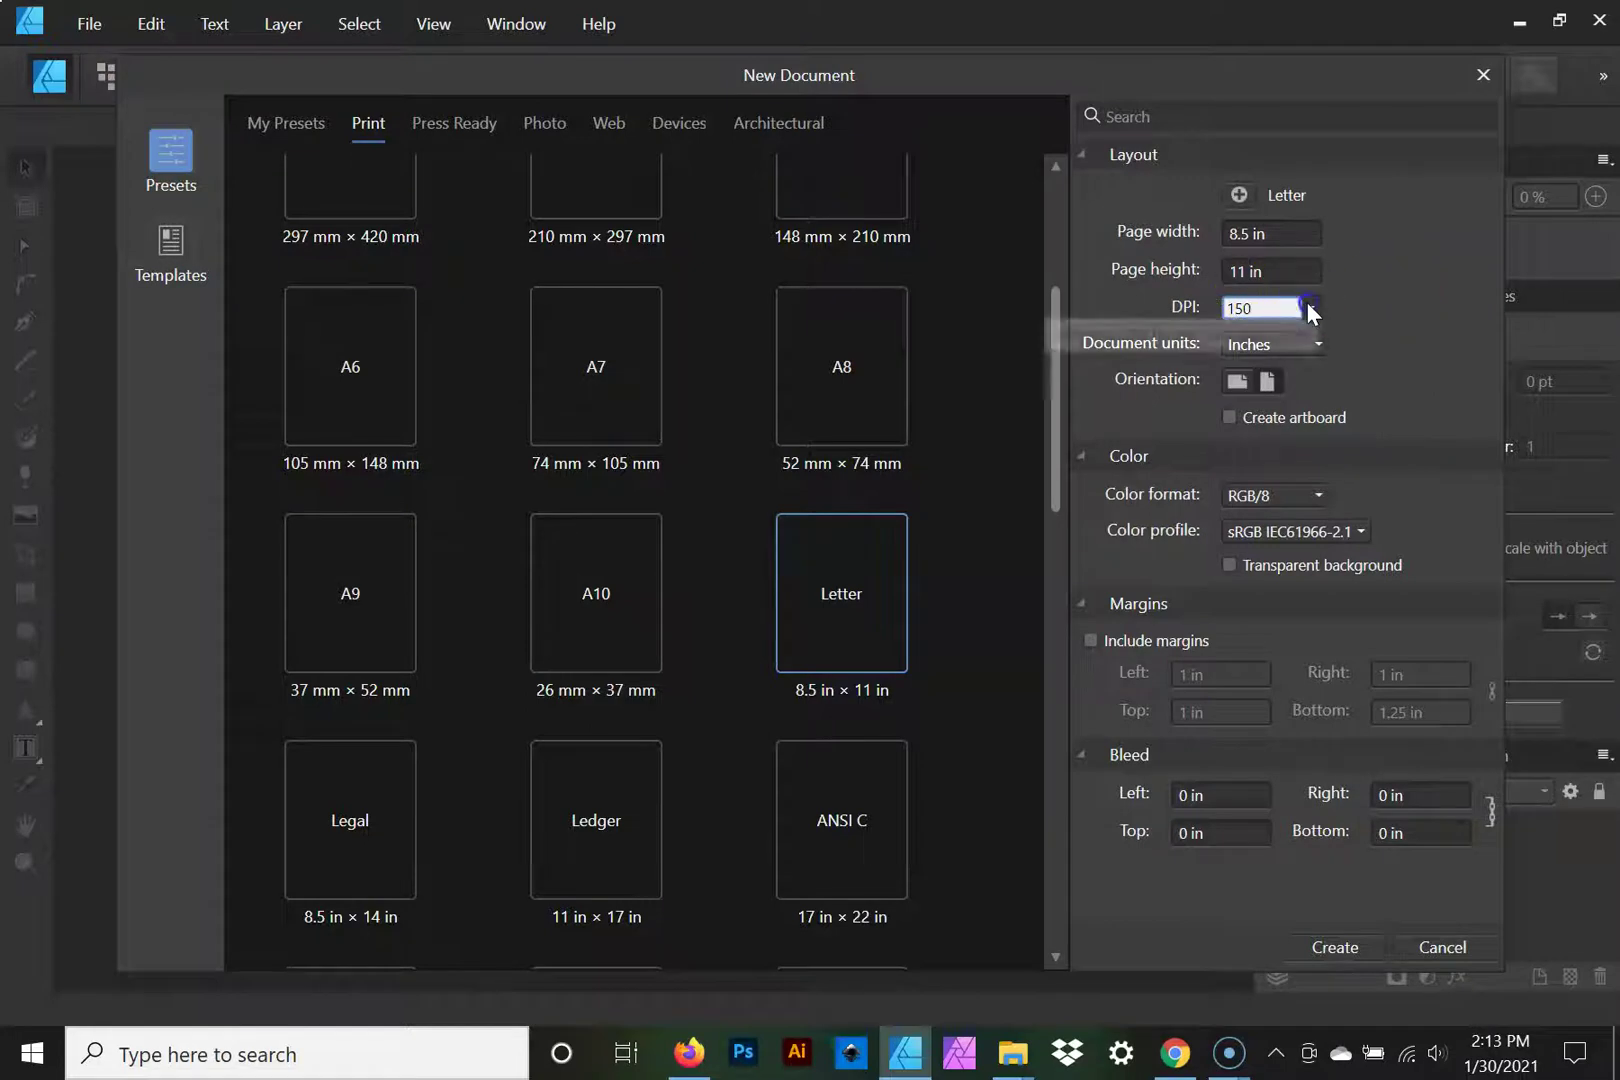
left_click(1305, 306)
left_click(1240, 465)
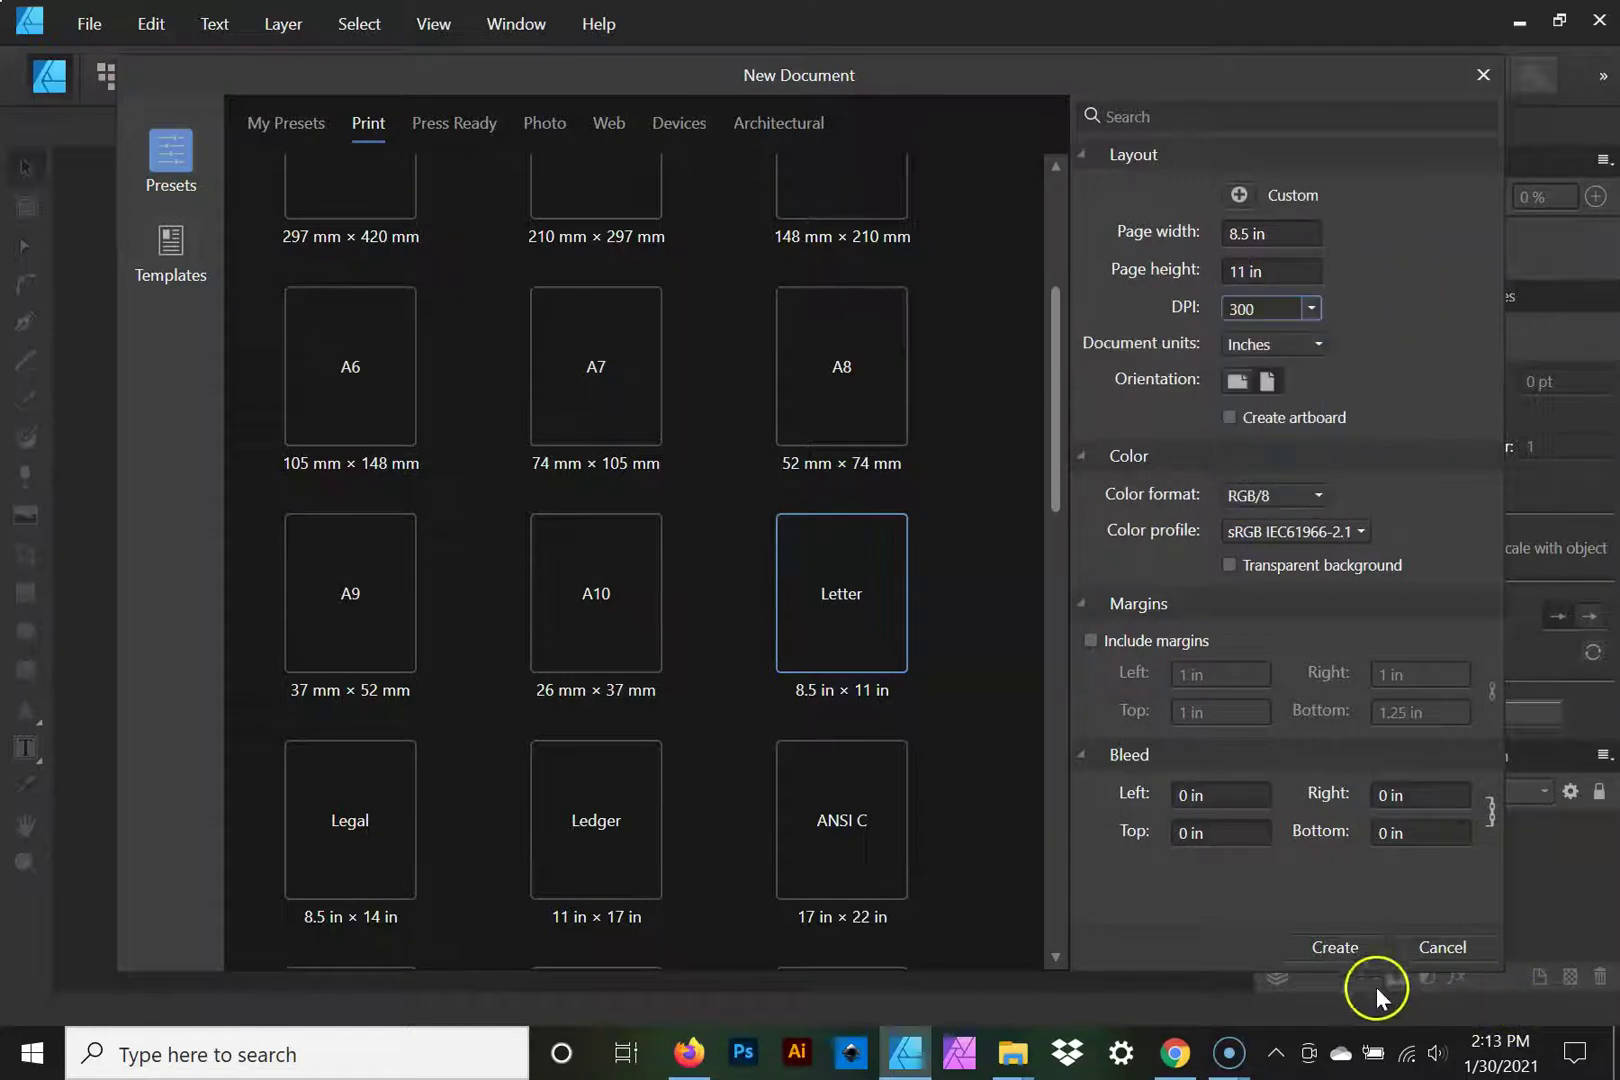
left_click(1345, 946)
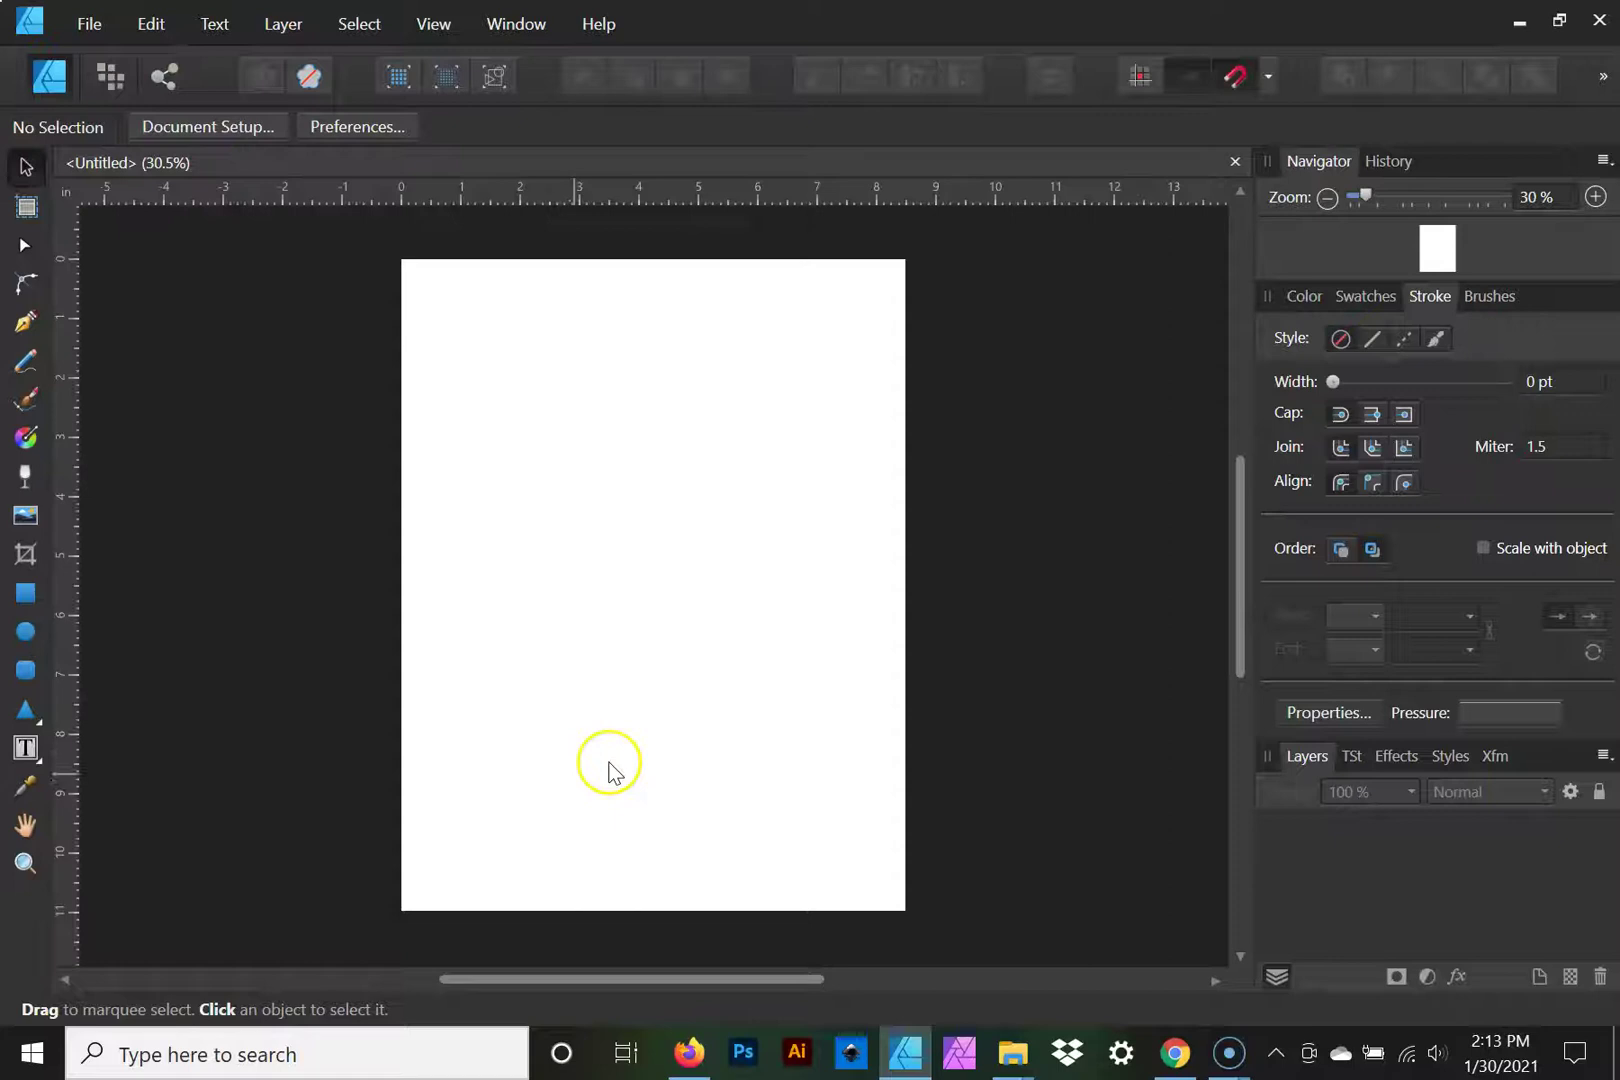
Step: Place the Tesla image from the Pictures folder on the page about 6.5 in wide and centre it horizontally
mouse_move(1010, 1052)
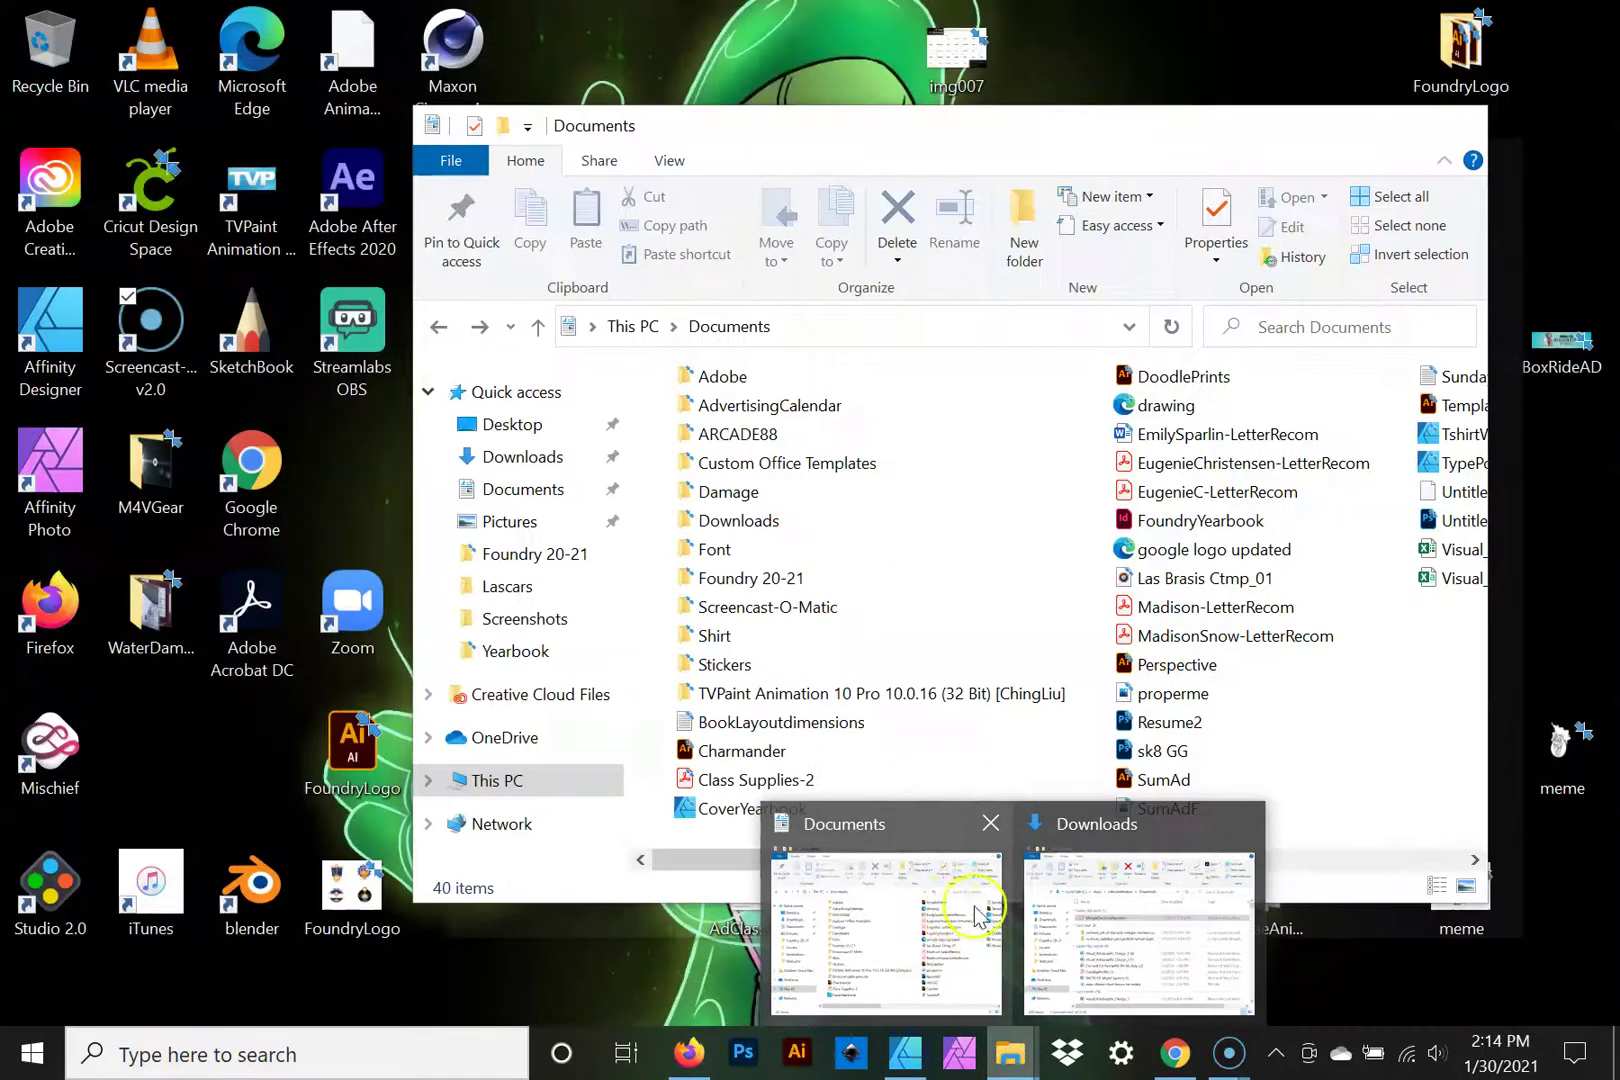
left_click(922, 911)
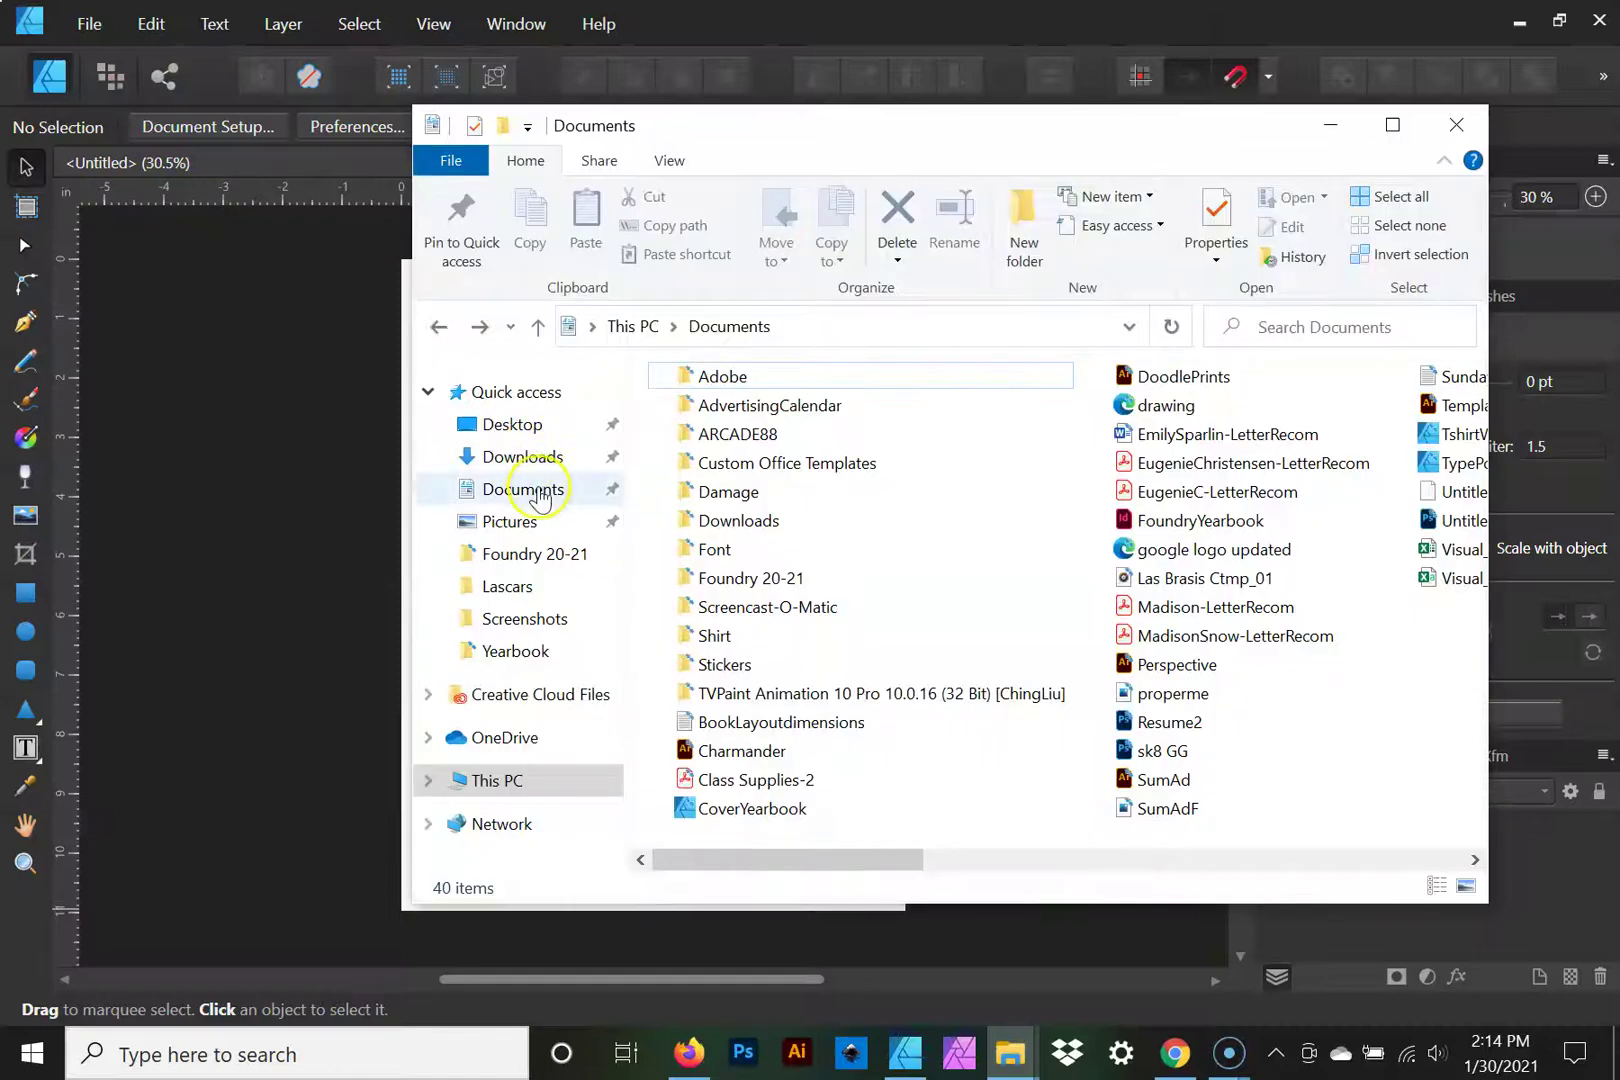
left_click(515, 522)
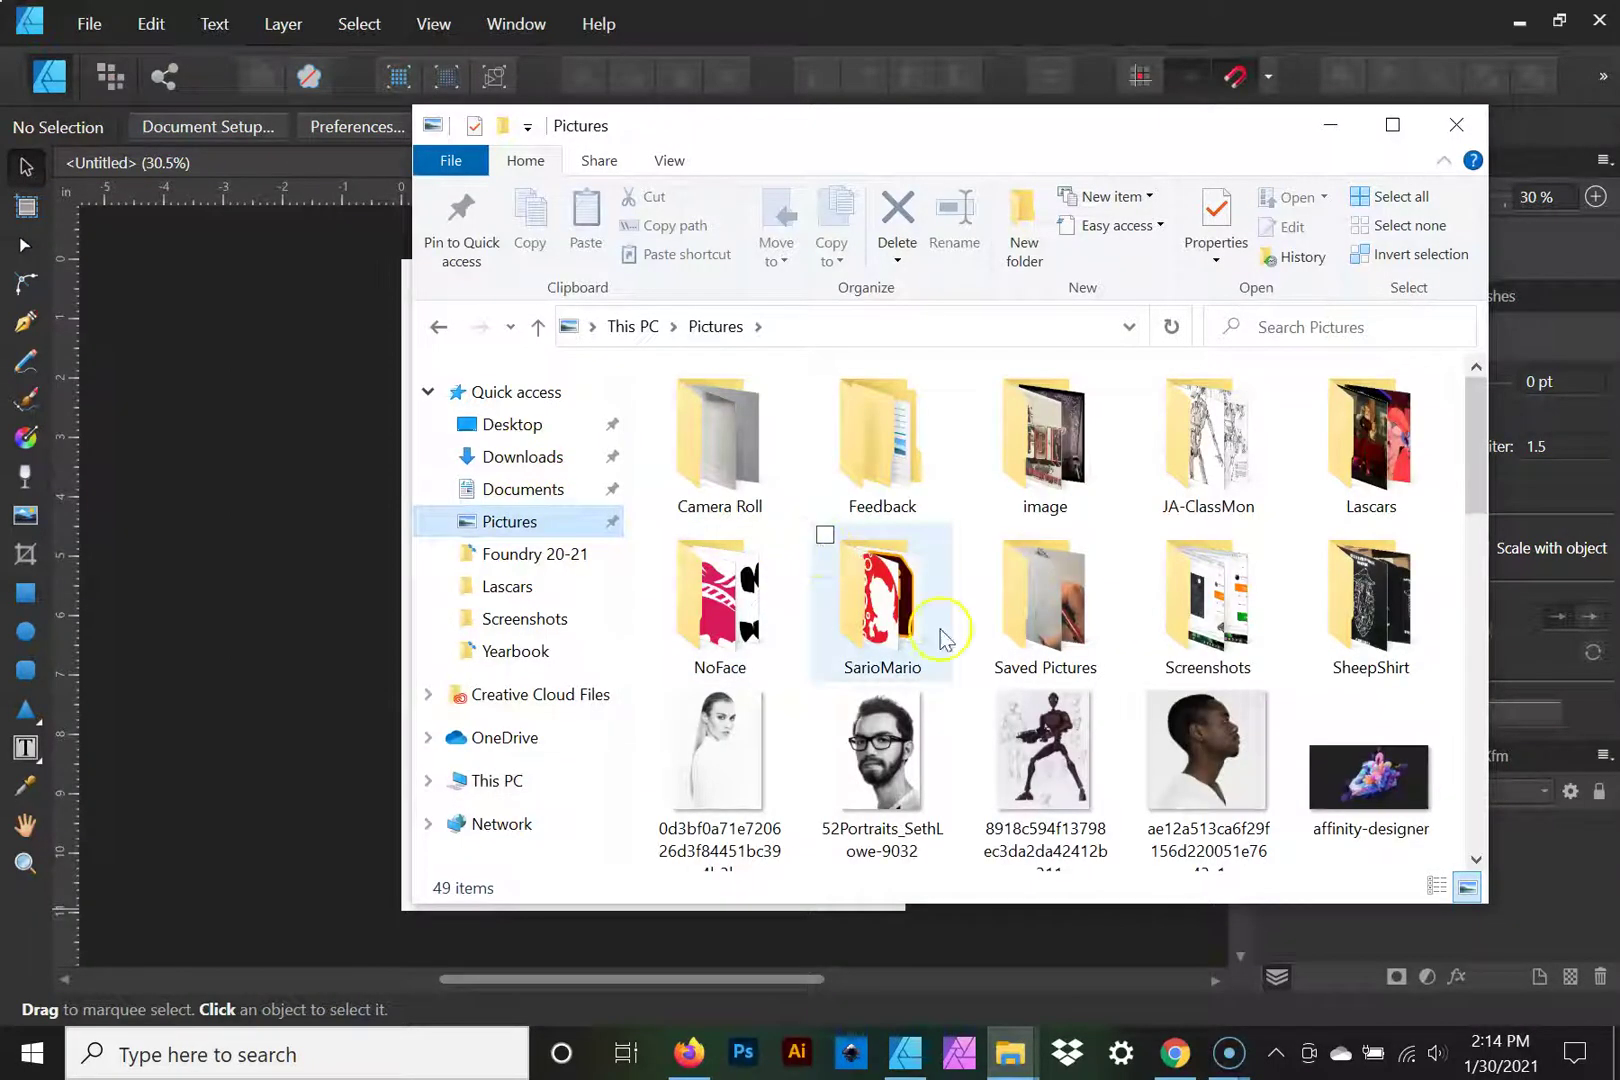
scroll(1068, 697, "down", 3)
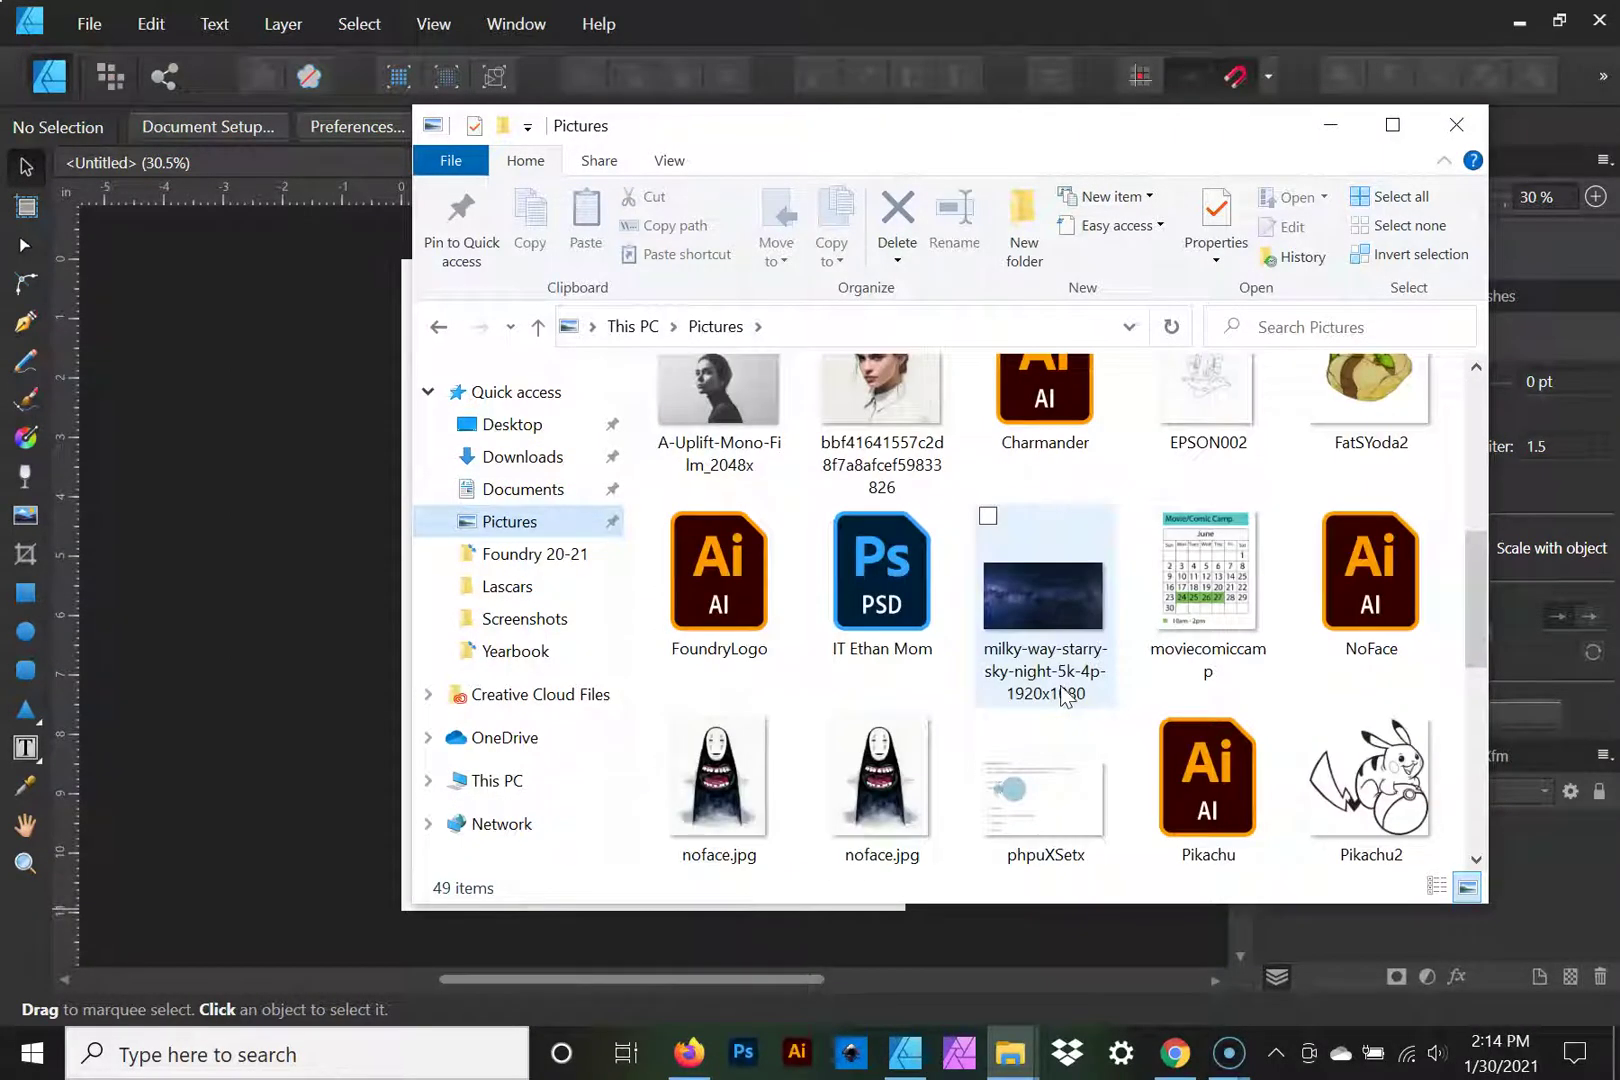
scroll(1066, 697, "down", 6)
left_click_drag(1022, 640, 370, 533)
left_click_drag(370, 611, 853, 845)
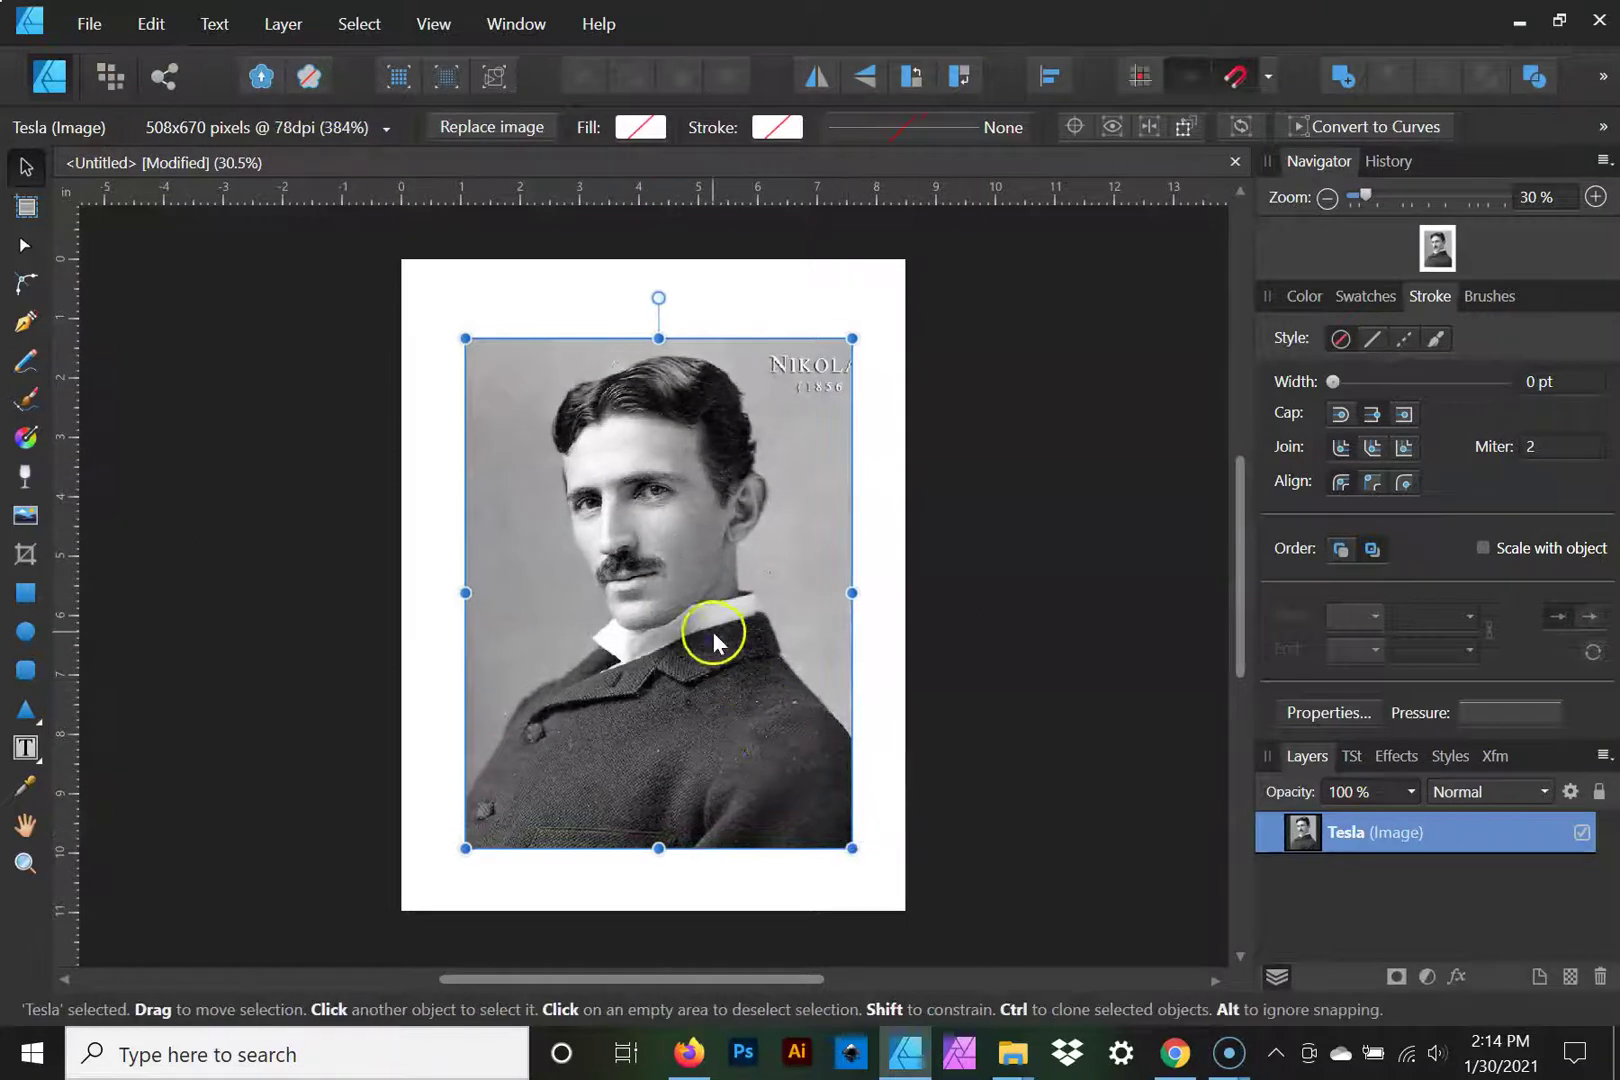
left_click_drag(716, 640, 707, 613)
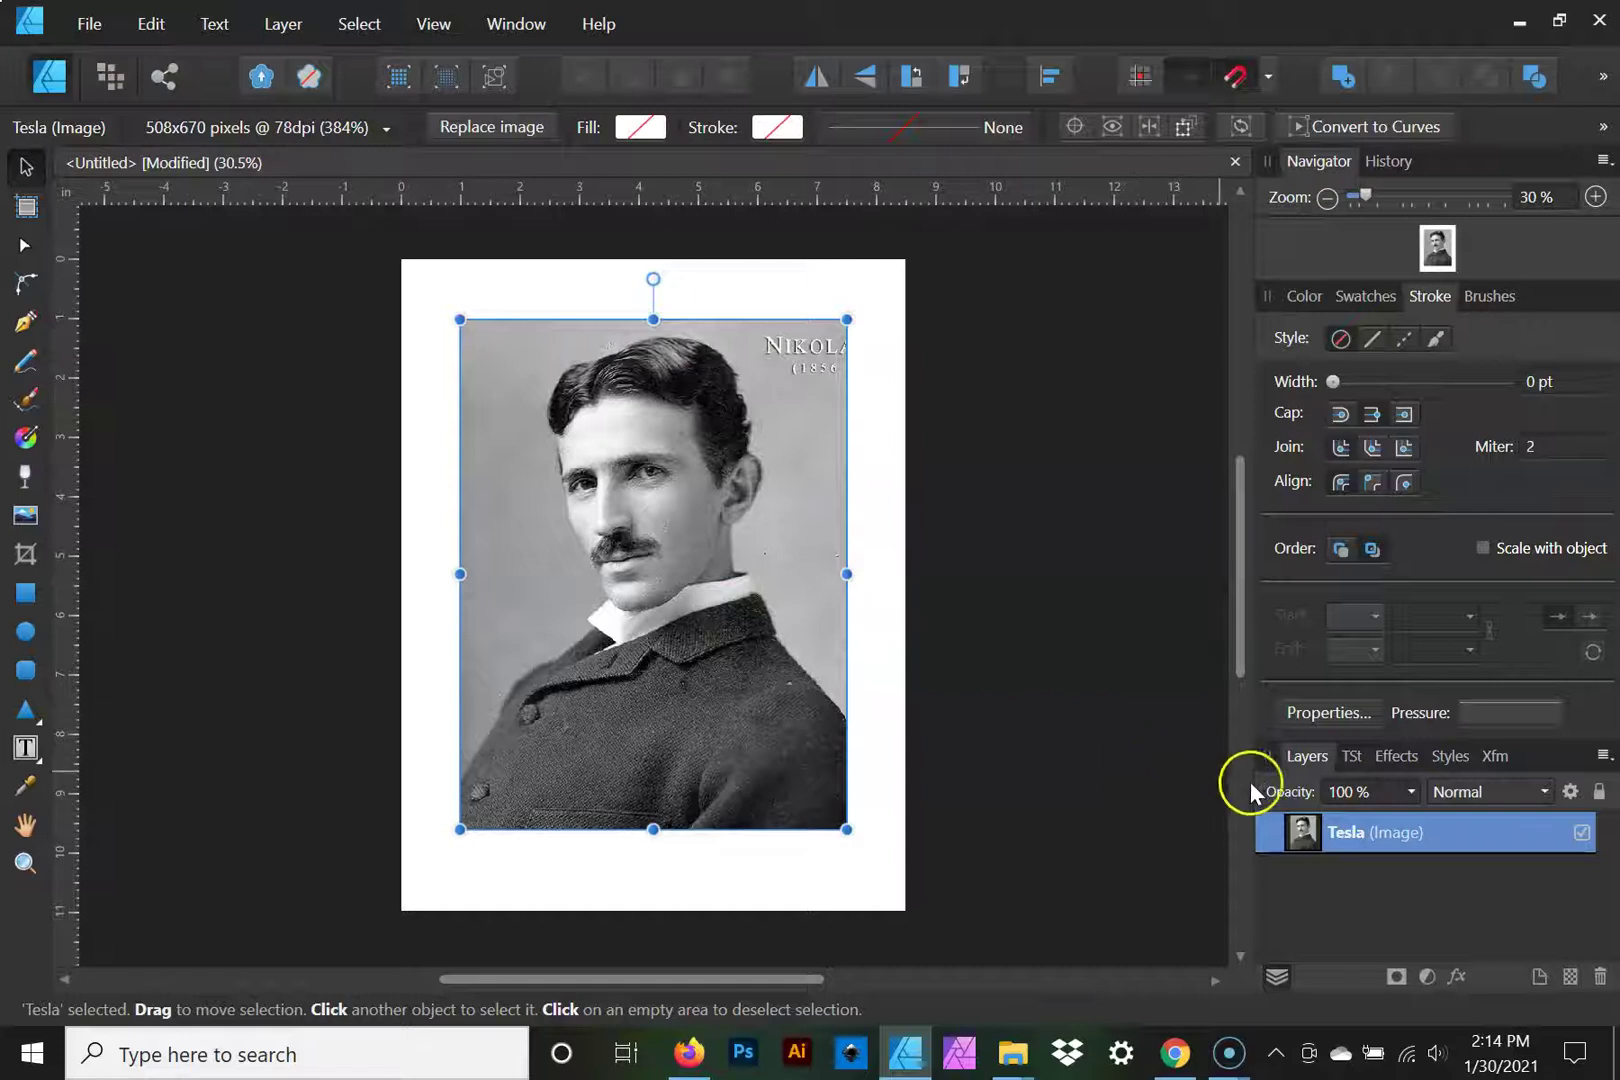
Step: Apply a Threshold adjustment of 47% to the Tesla image, keeping the Normal blend mode
left_click(1425, 977)
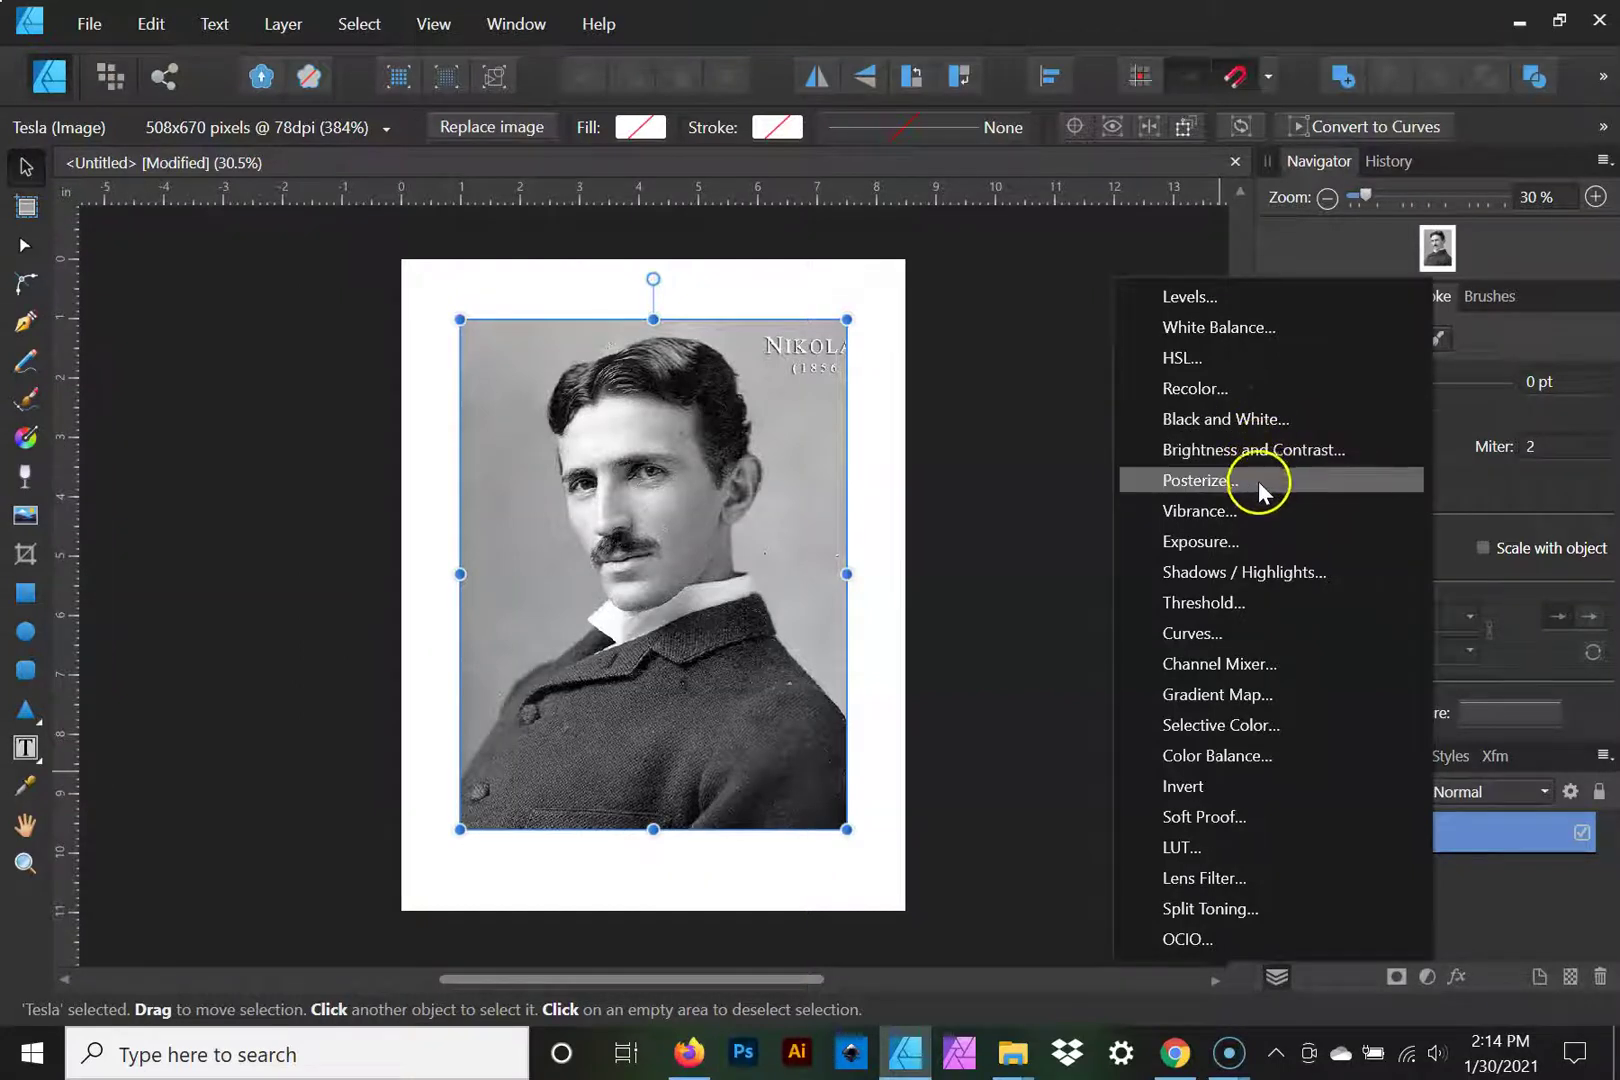
left_click(1234, 600)
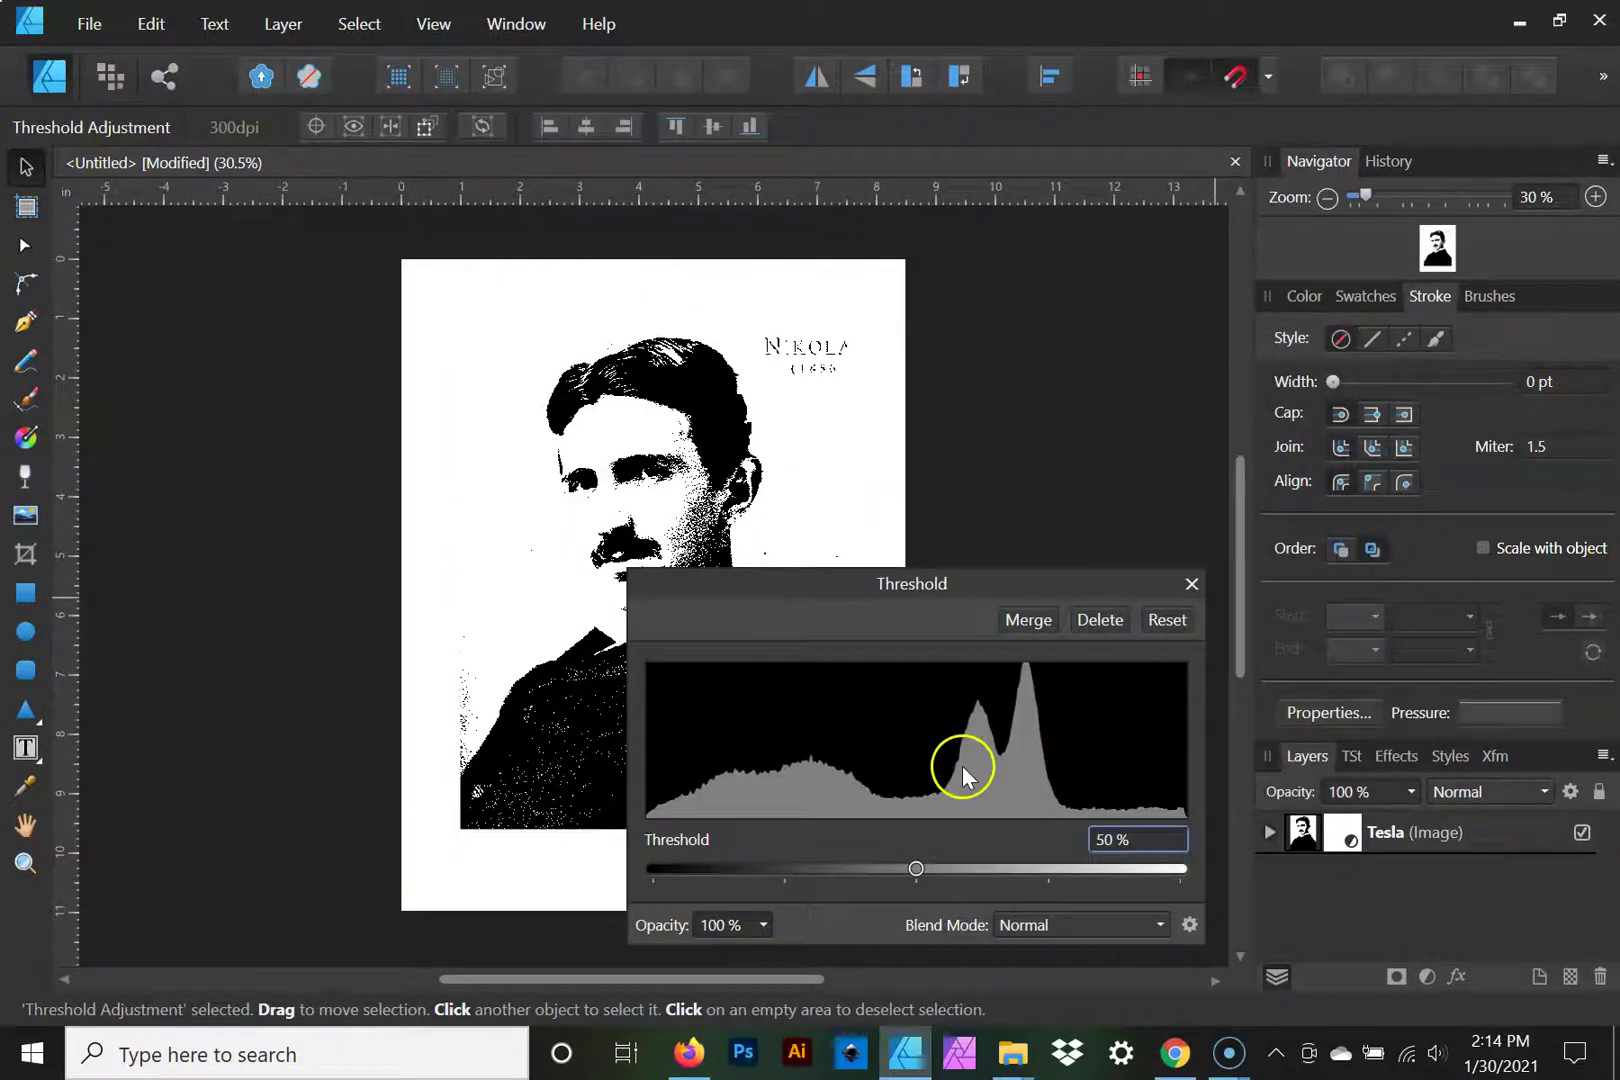
mouse_move(904, 868)
left_mouse_down()
mouse_move(764, 870)
mouse_move(1165, 862)
mouse_move(904, 858)
left_mouse_up()
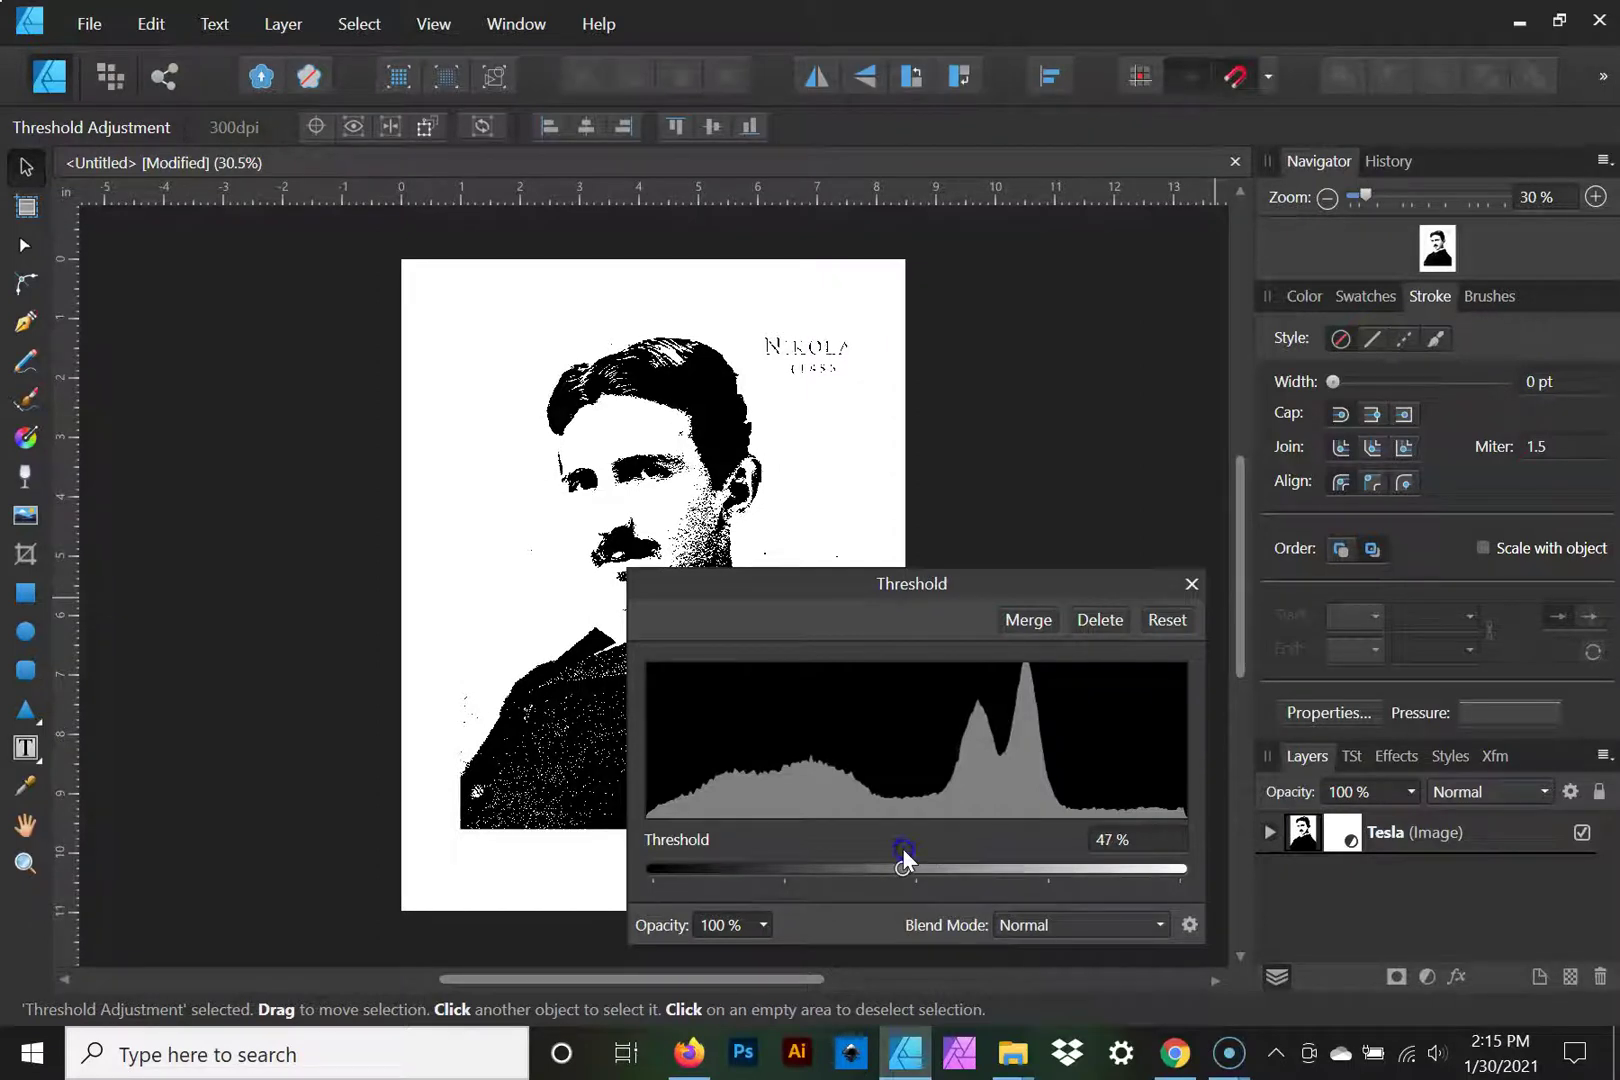
mouse_move(1096, 590)
left_mouse_down()
mouse_move(1200, 550)
mouse_move(1404, 274)
left_mouse_up()
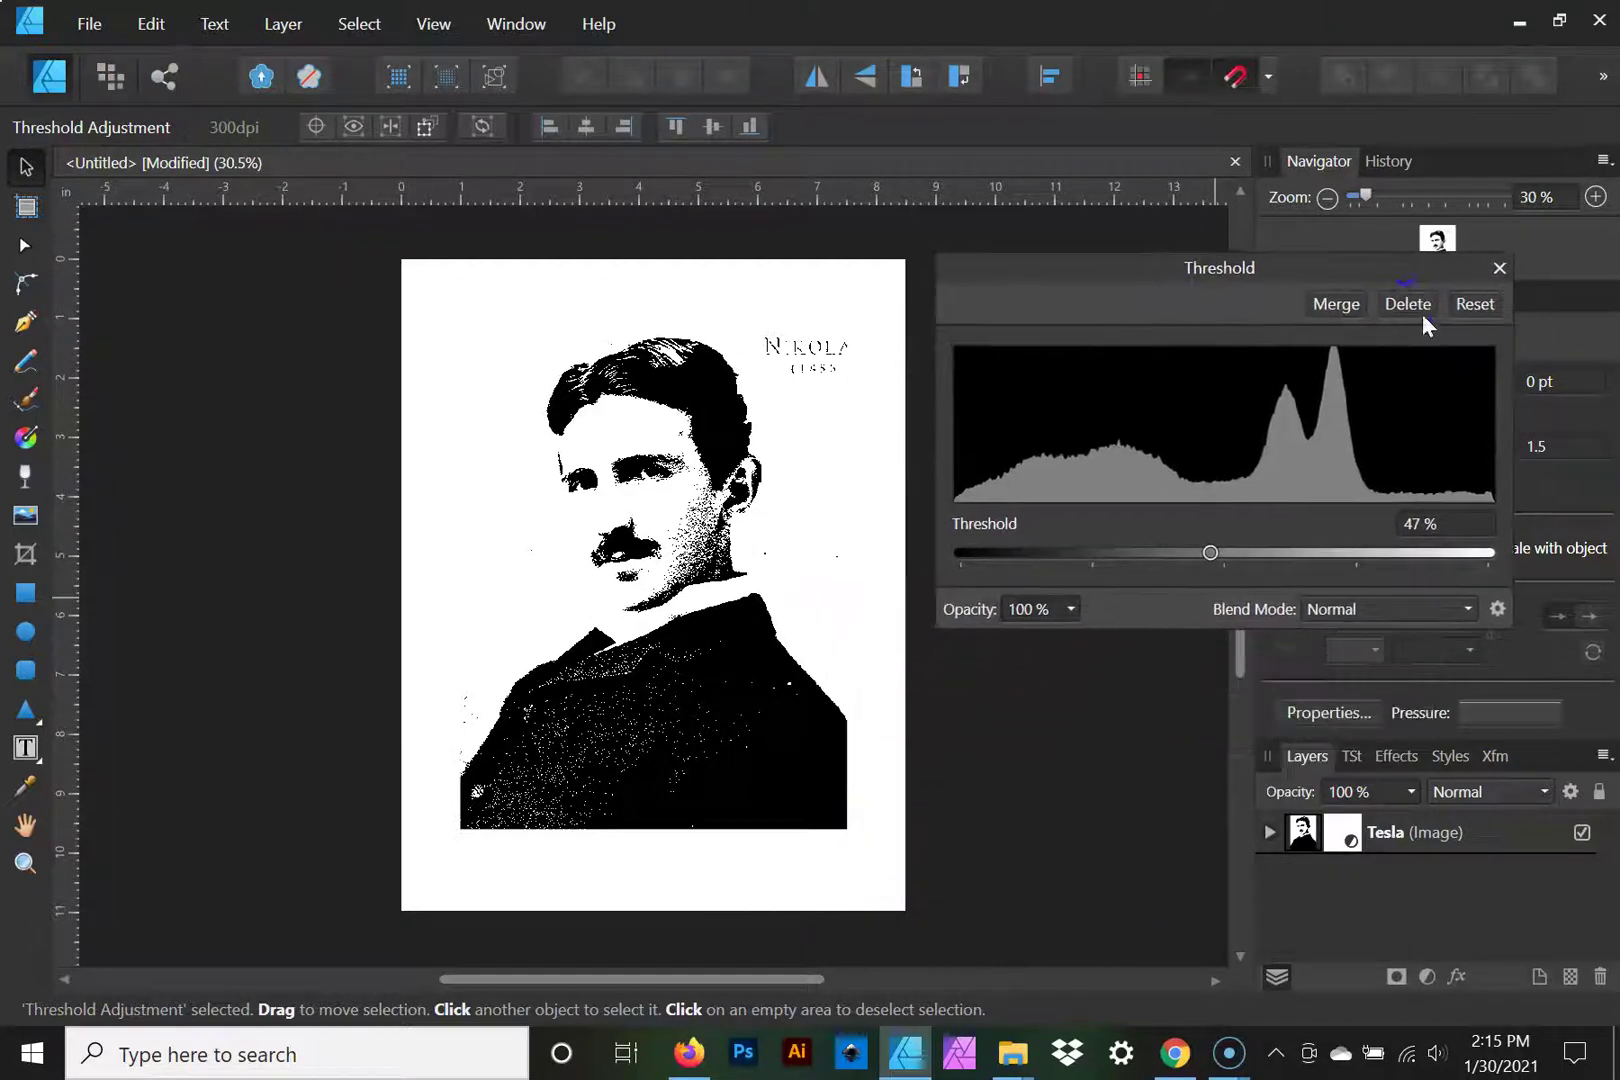
left_click(1388, 609)
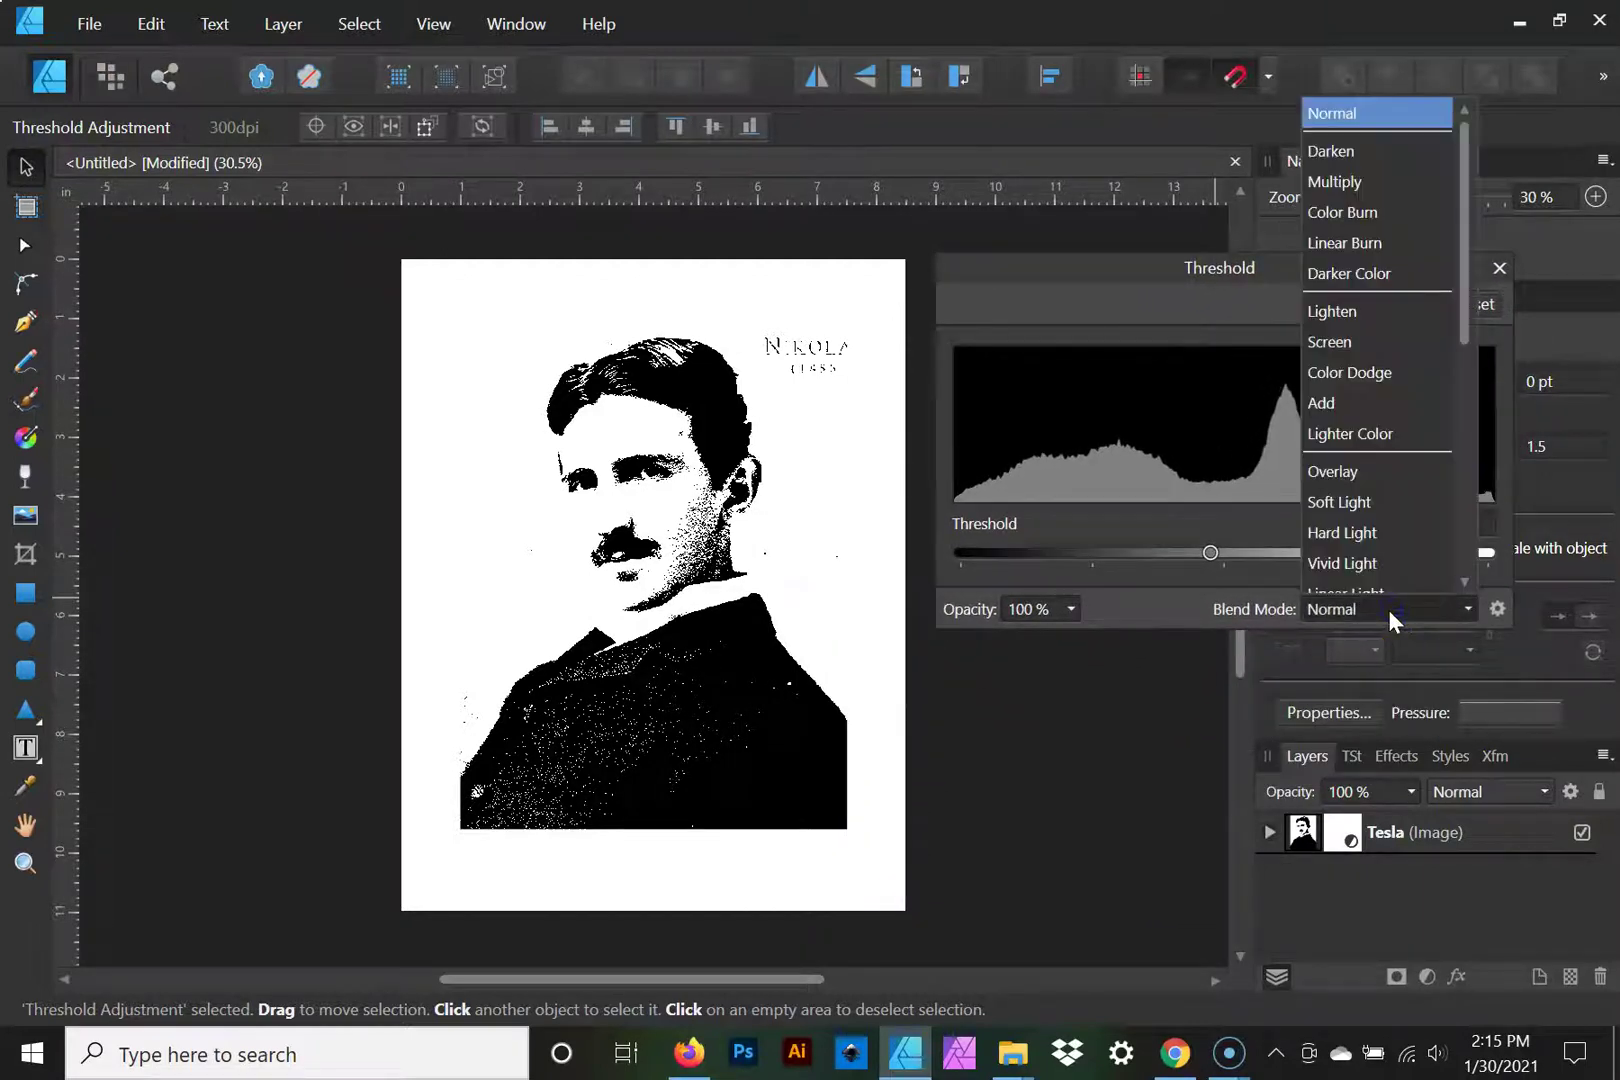
left_click(1388, 609)
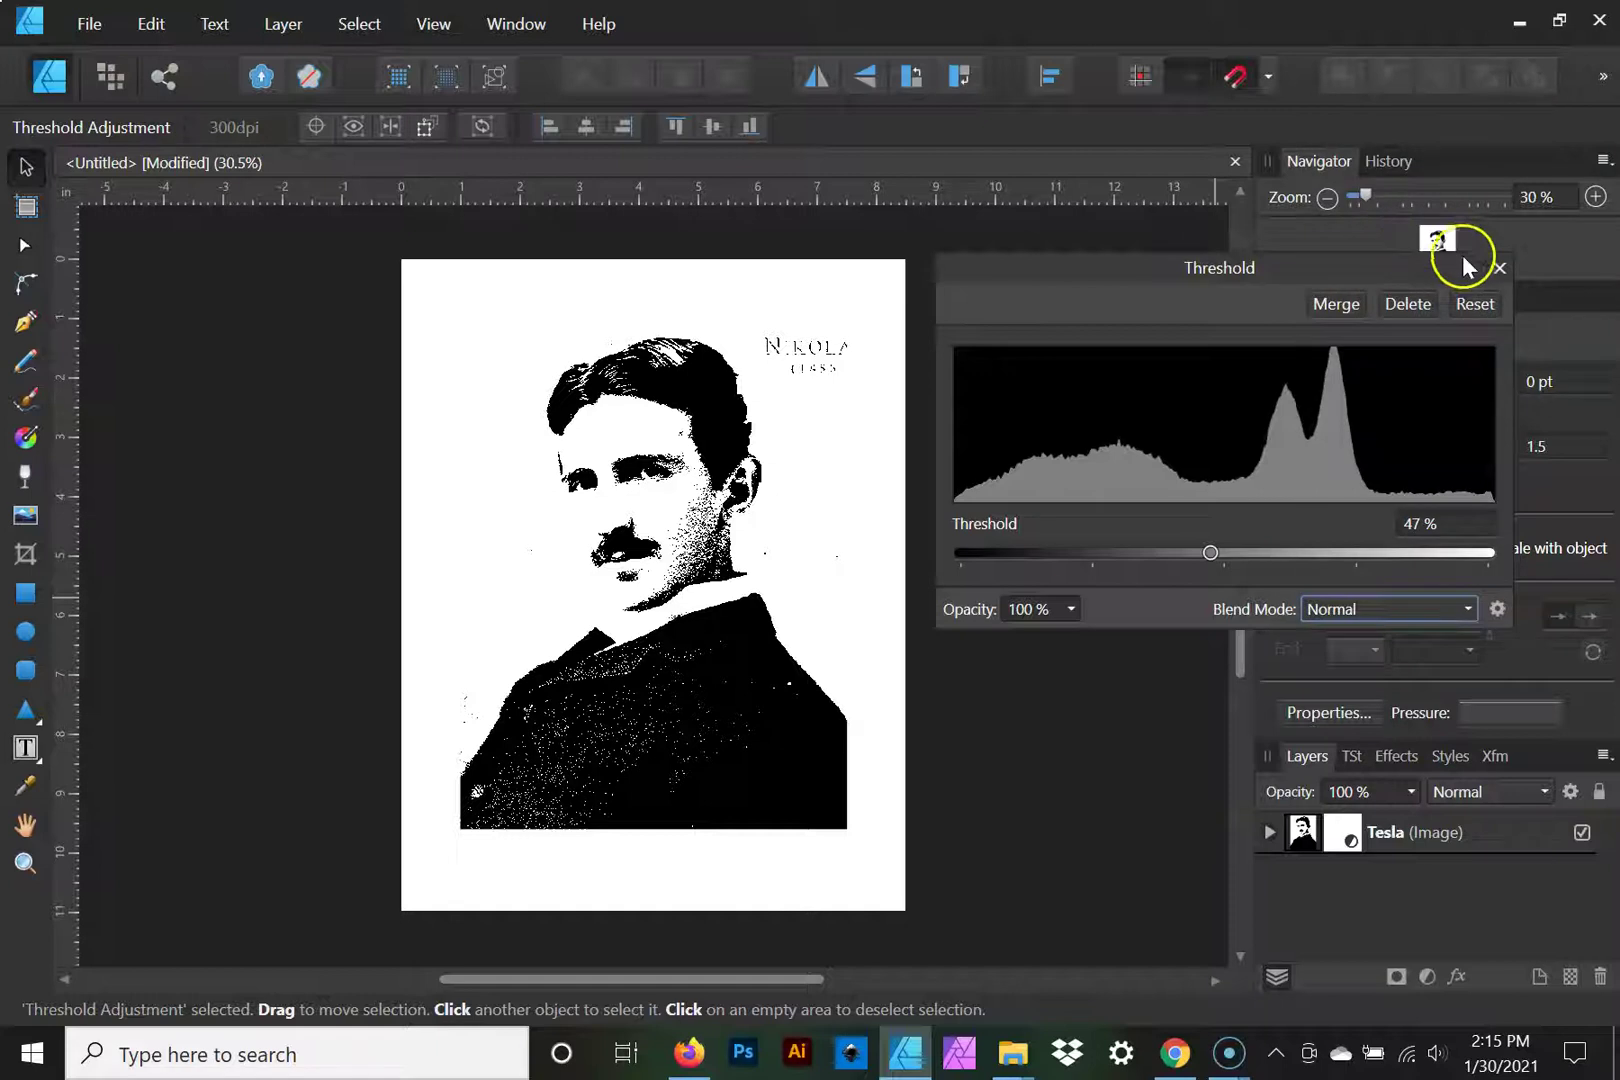
left_click_drag(1453, 263, 1519, 209)
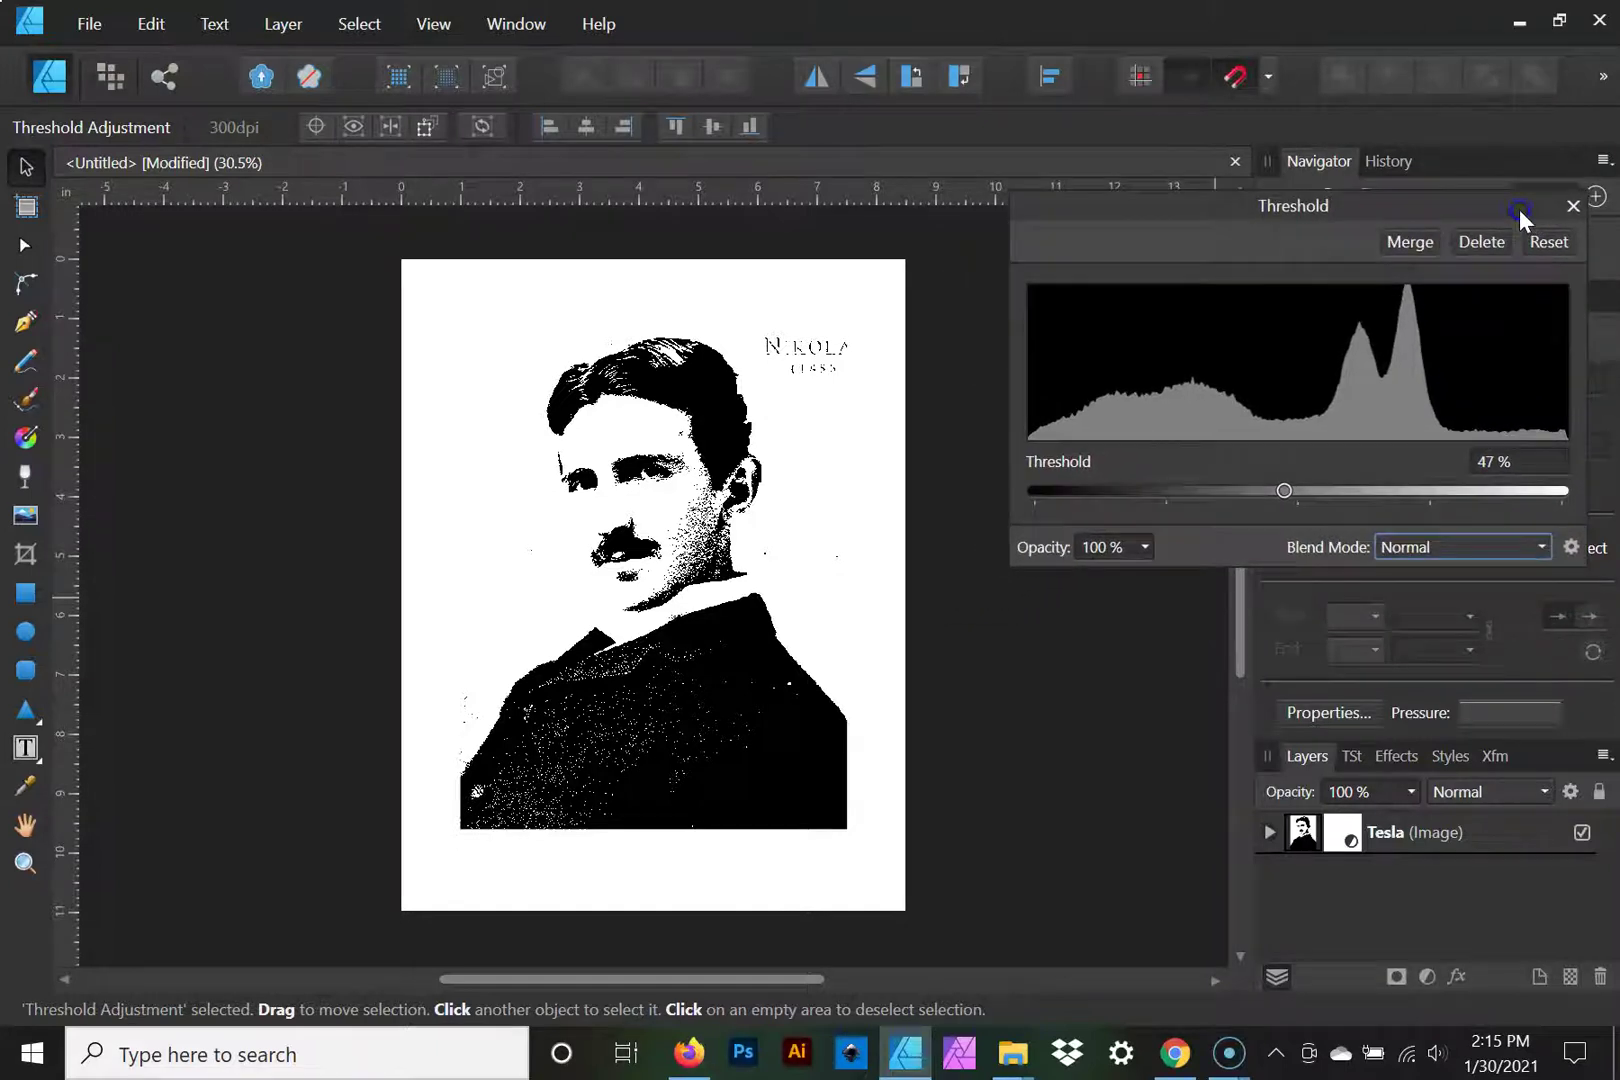
left_click(1571, 208)
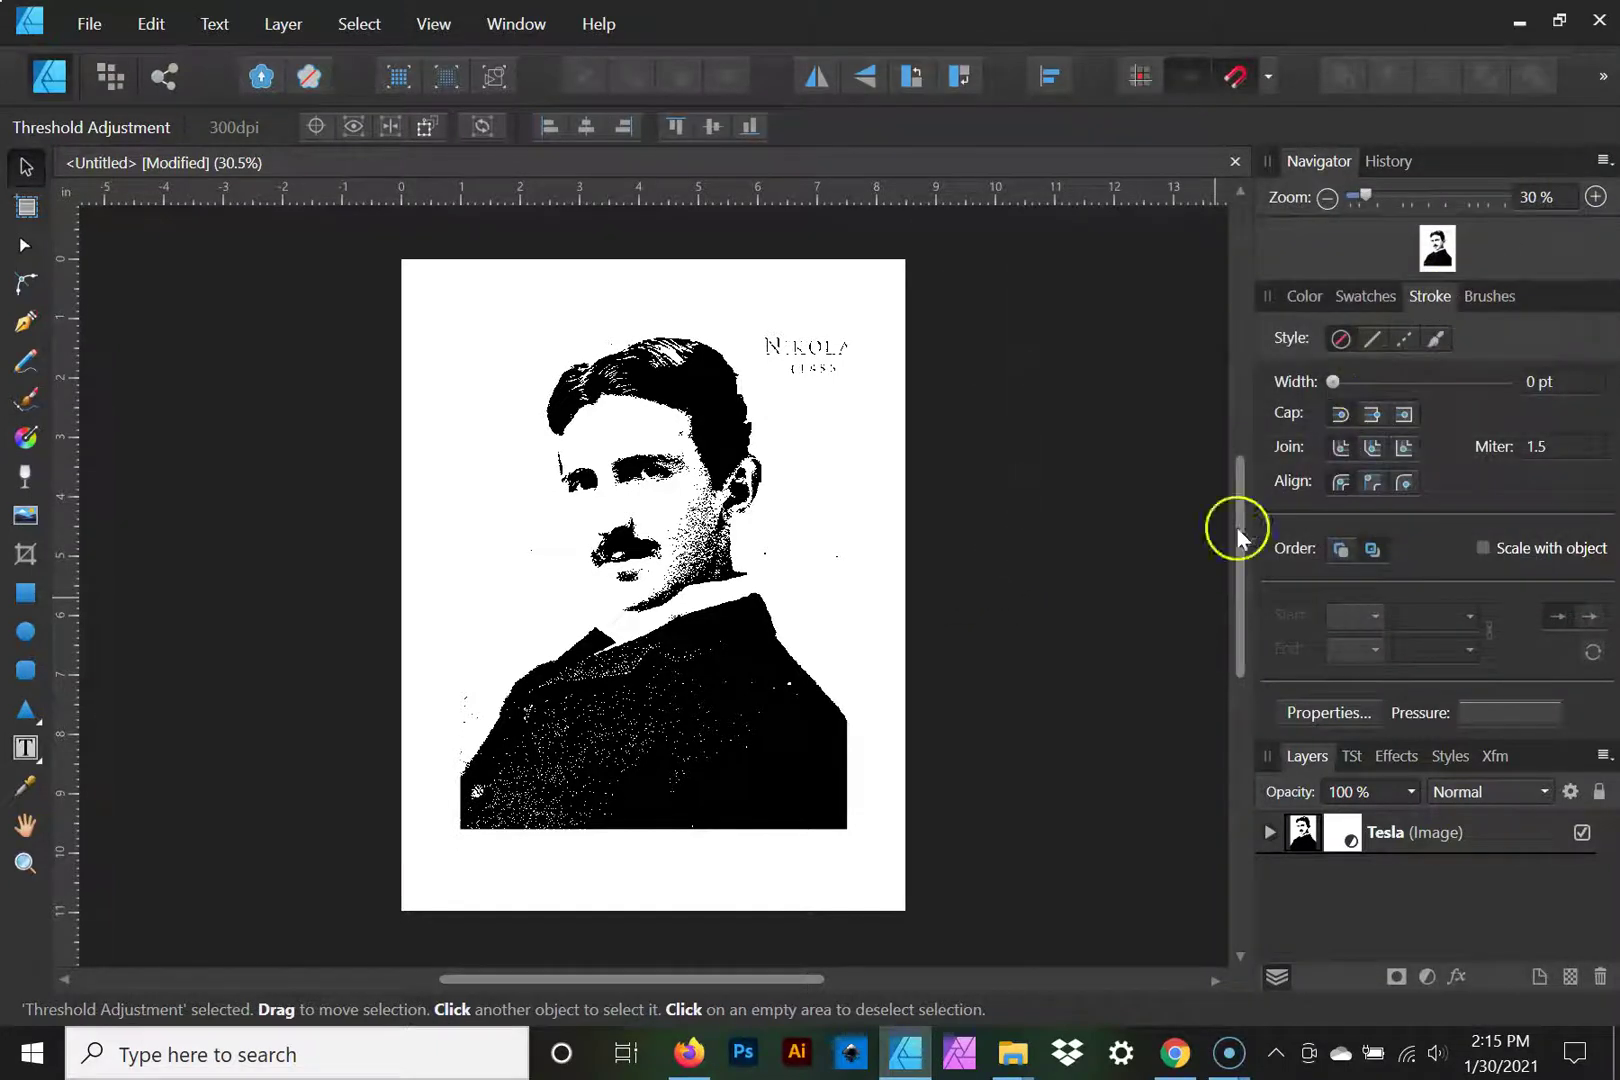
Step: Add an empty pixel layer above the Tesla image and switch to the Pen tool
left_click(1567, 980)
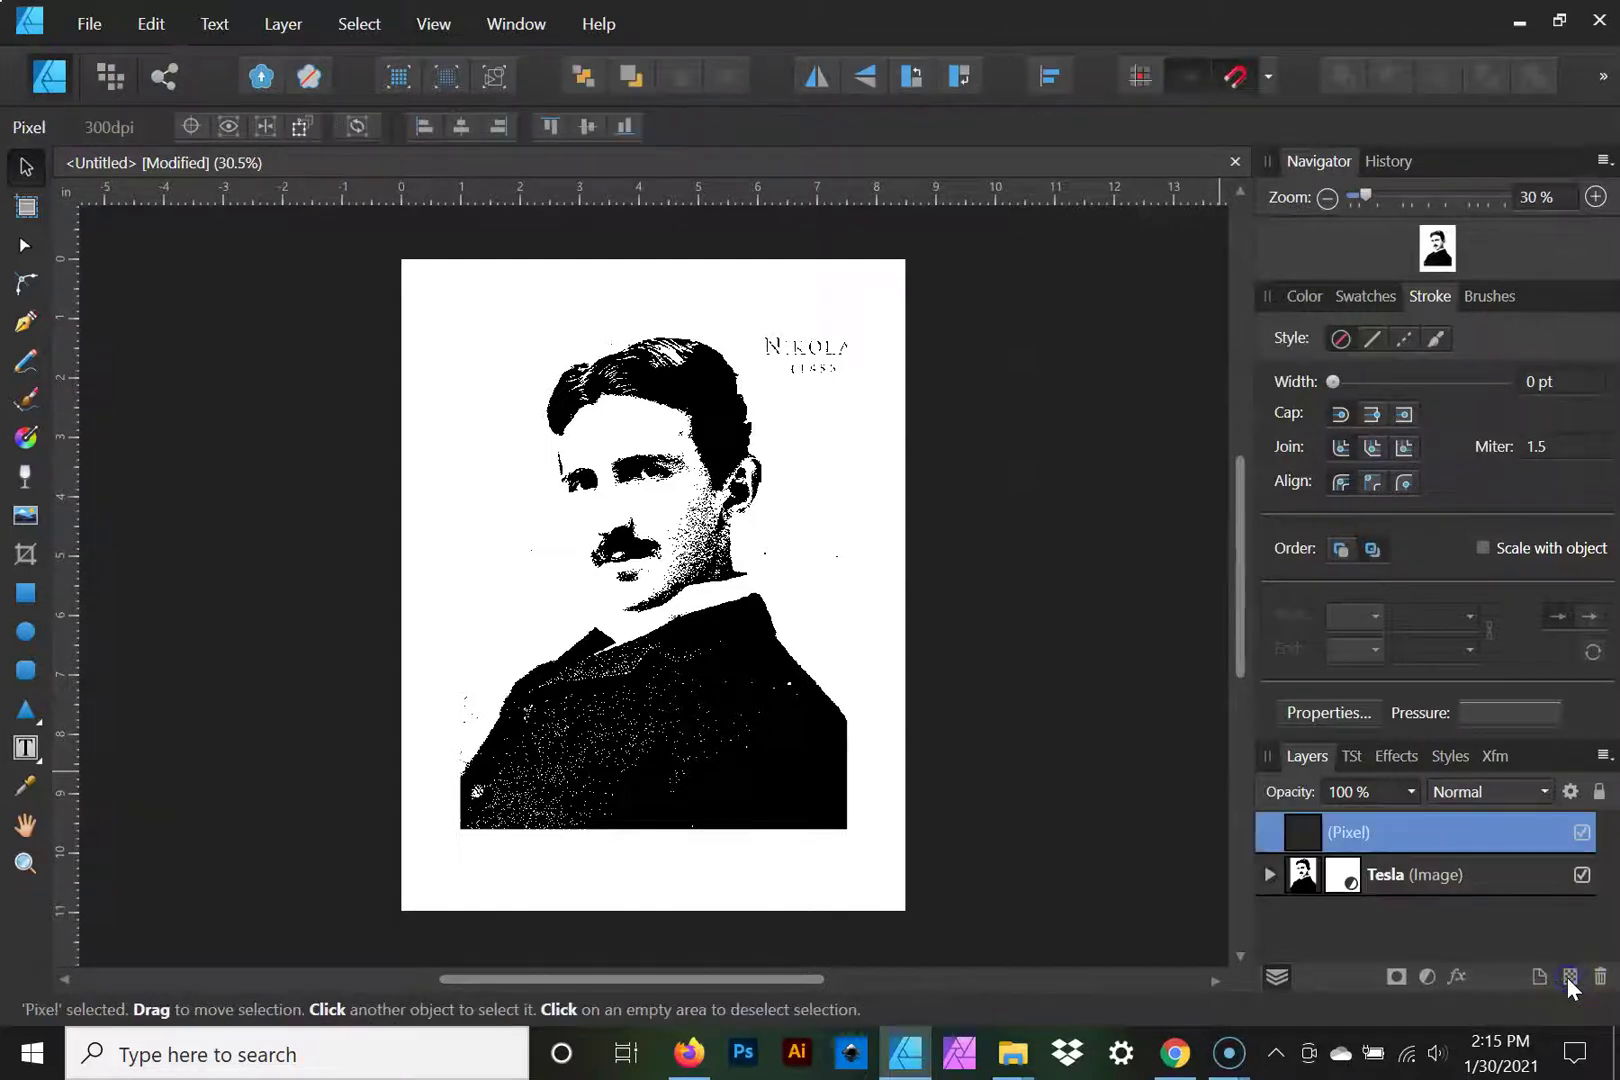
left_click(25, 321)
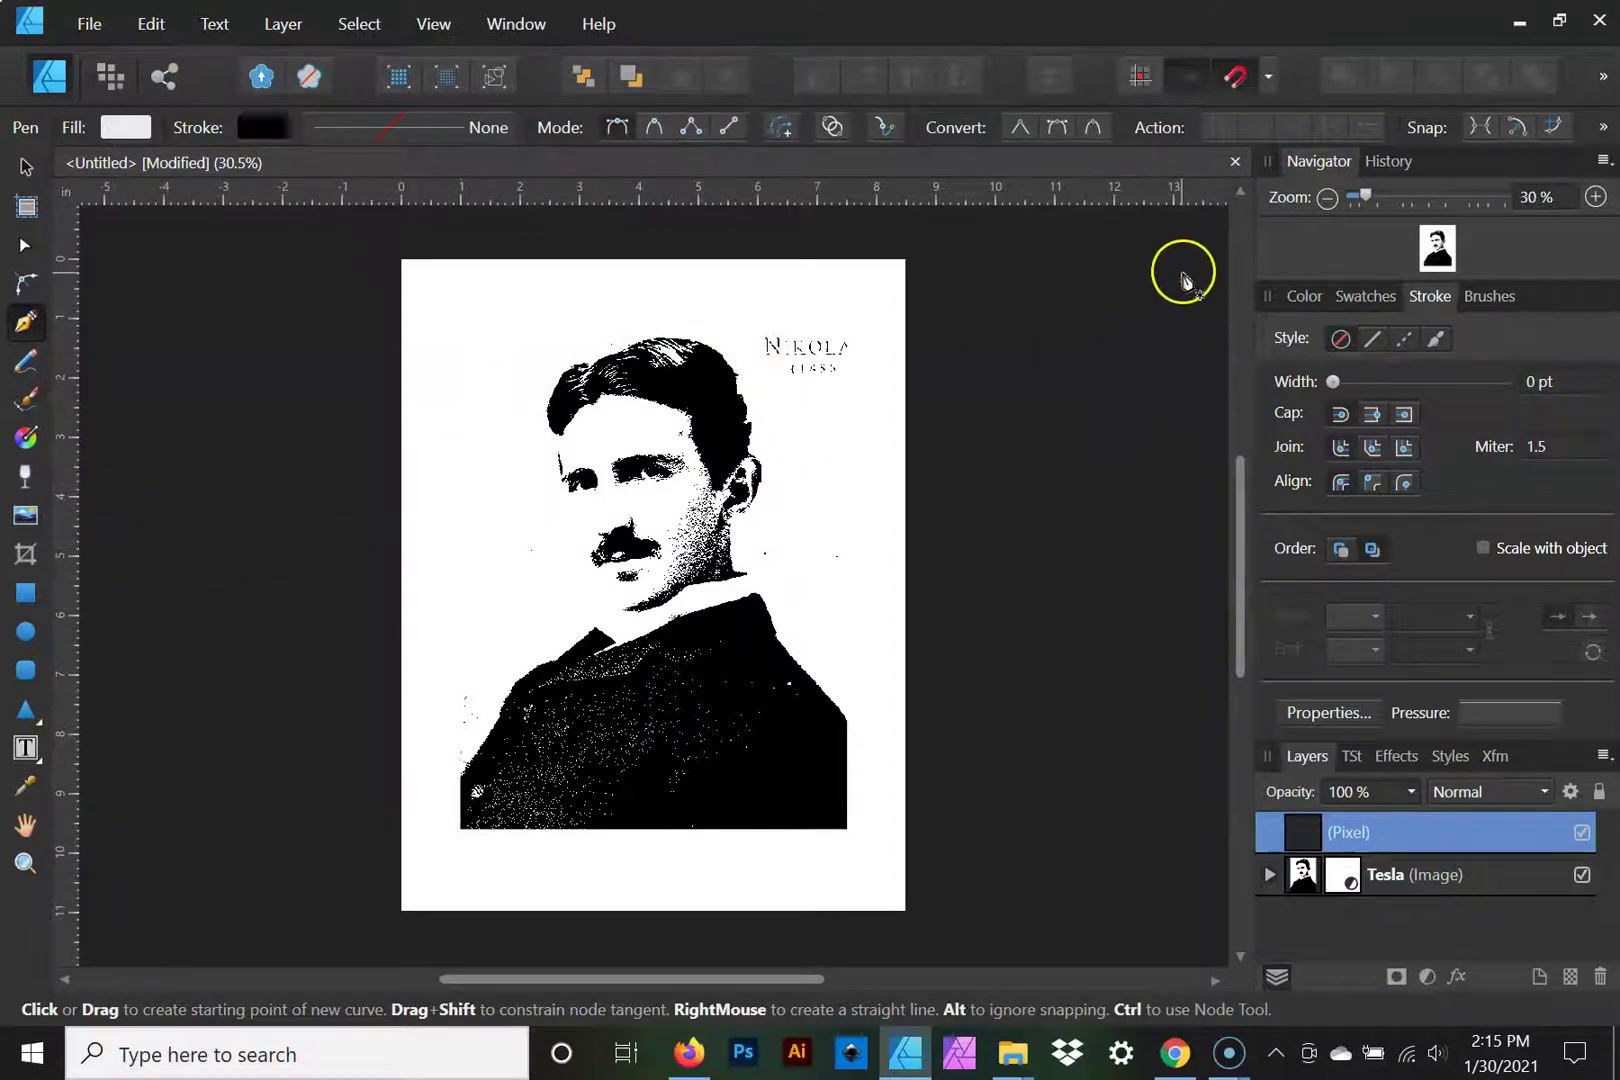
Step: Start a pen path at the moustache's upper-left tip with one short curve, removing the end node's leading handle
left_click(1596, 197)
left_click(1596, 197)
left_click(1596, 197)
left_click(1596, 197)
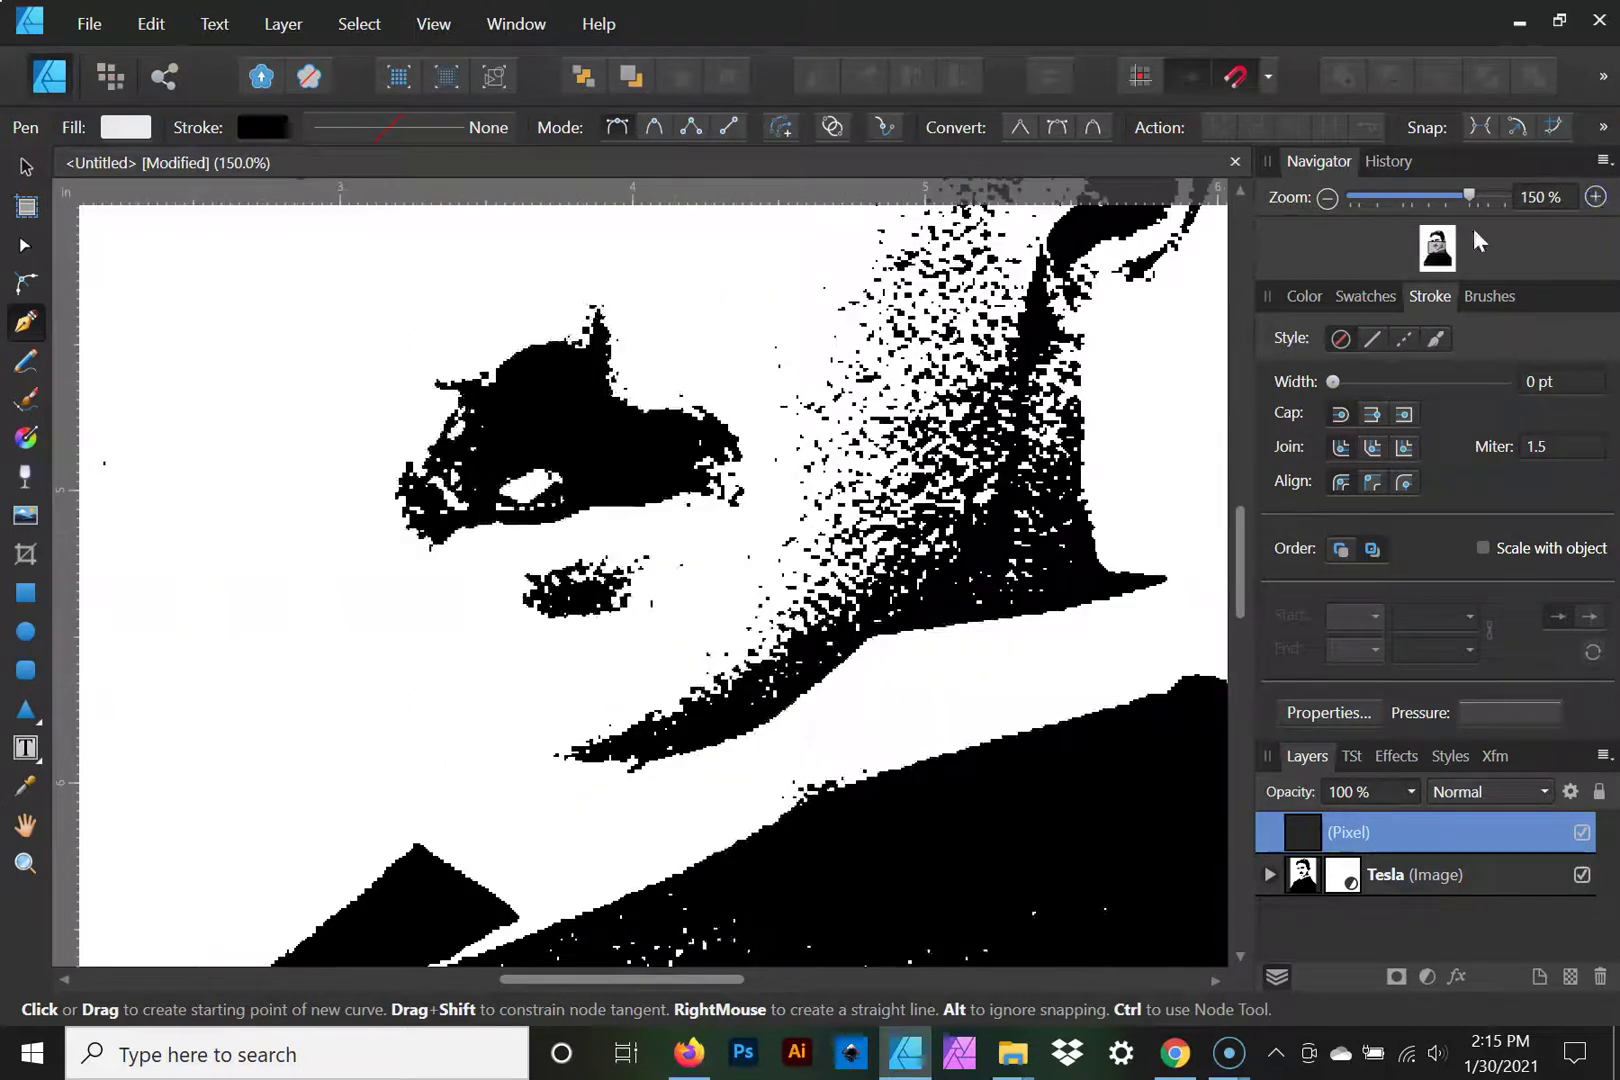
key("space")
left_click_drag(660, 445, 905, 613)
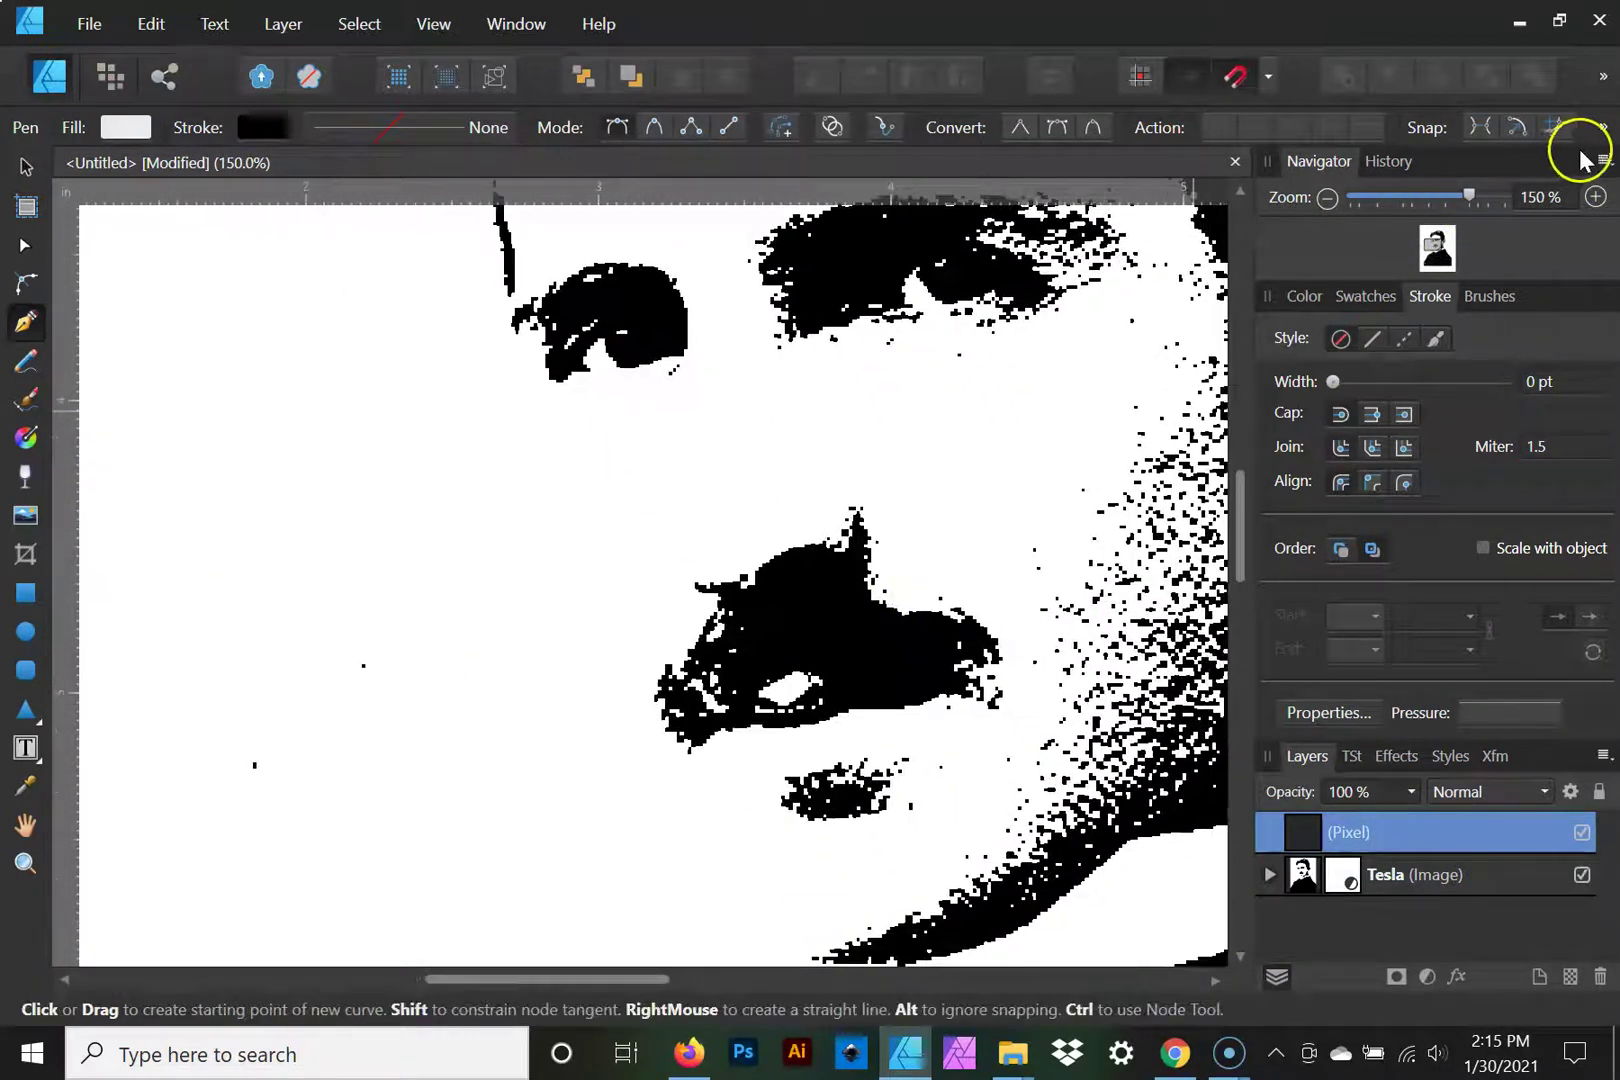
left_click(1597, 202)
left_click(1597, 202)
key("space")
left_click_drag(1119, 434, 945, 388)
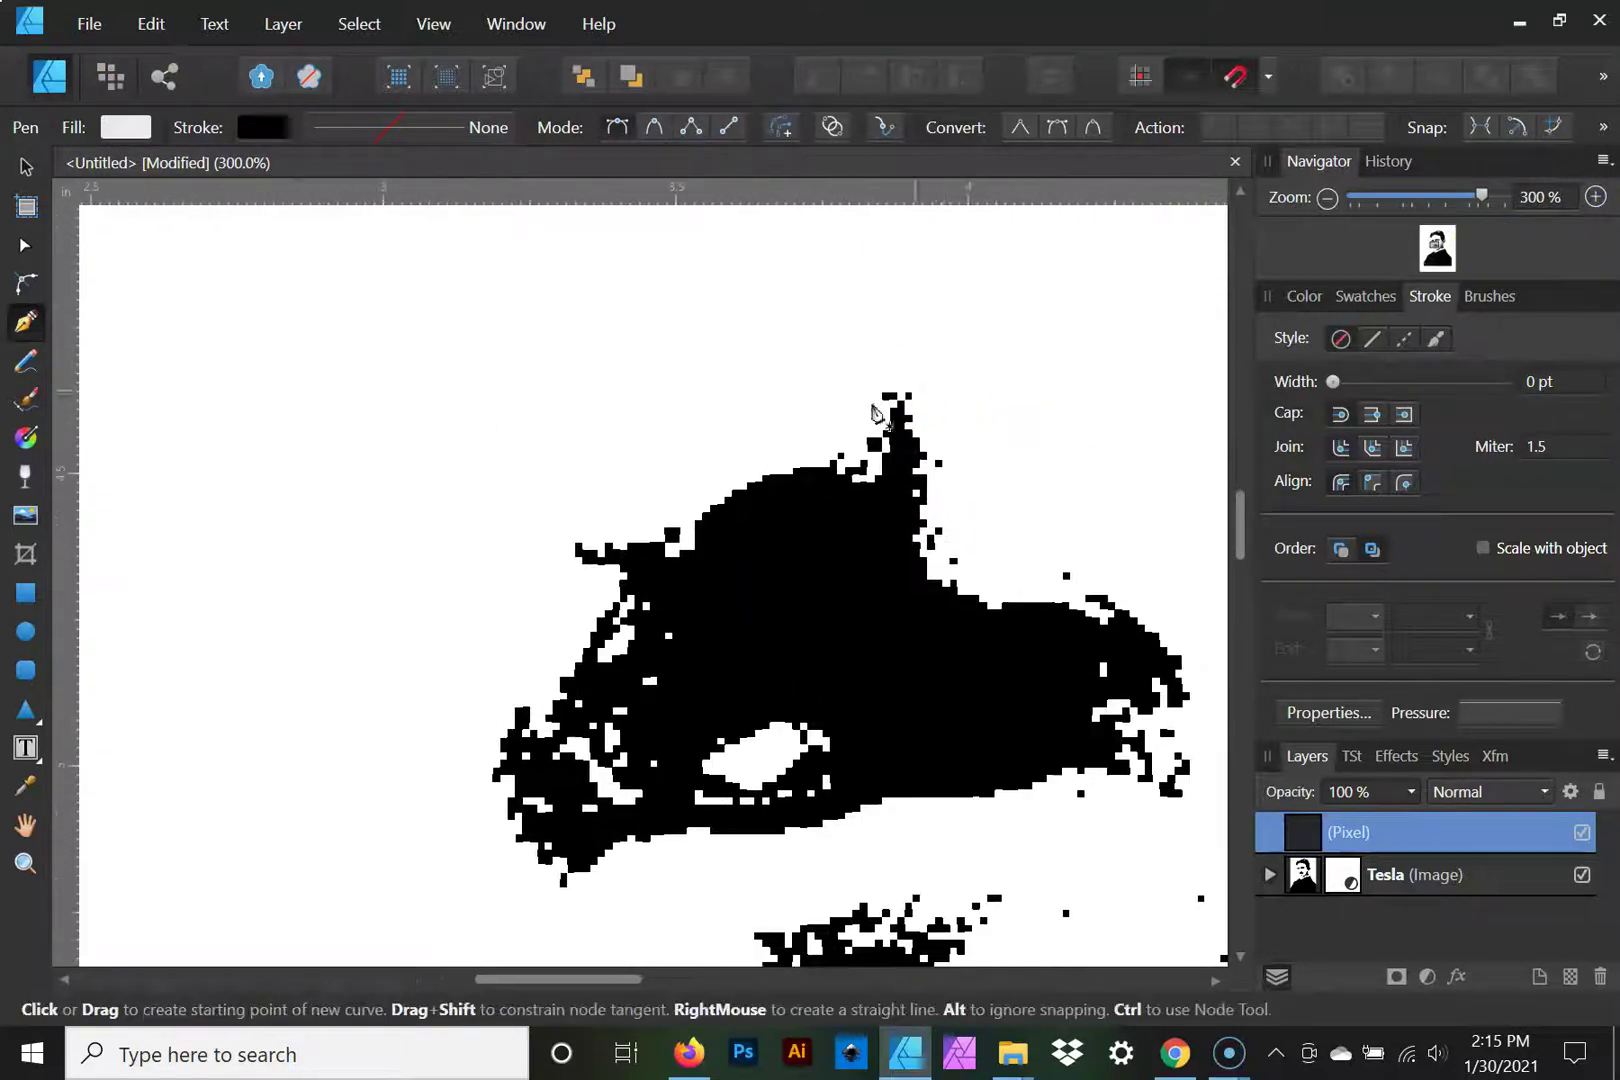
left_click(577, 543)
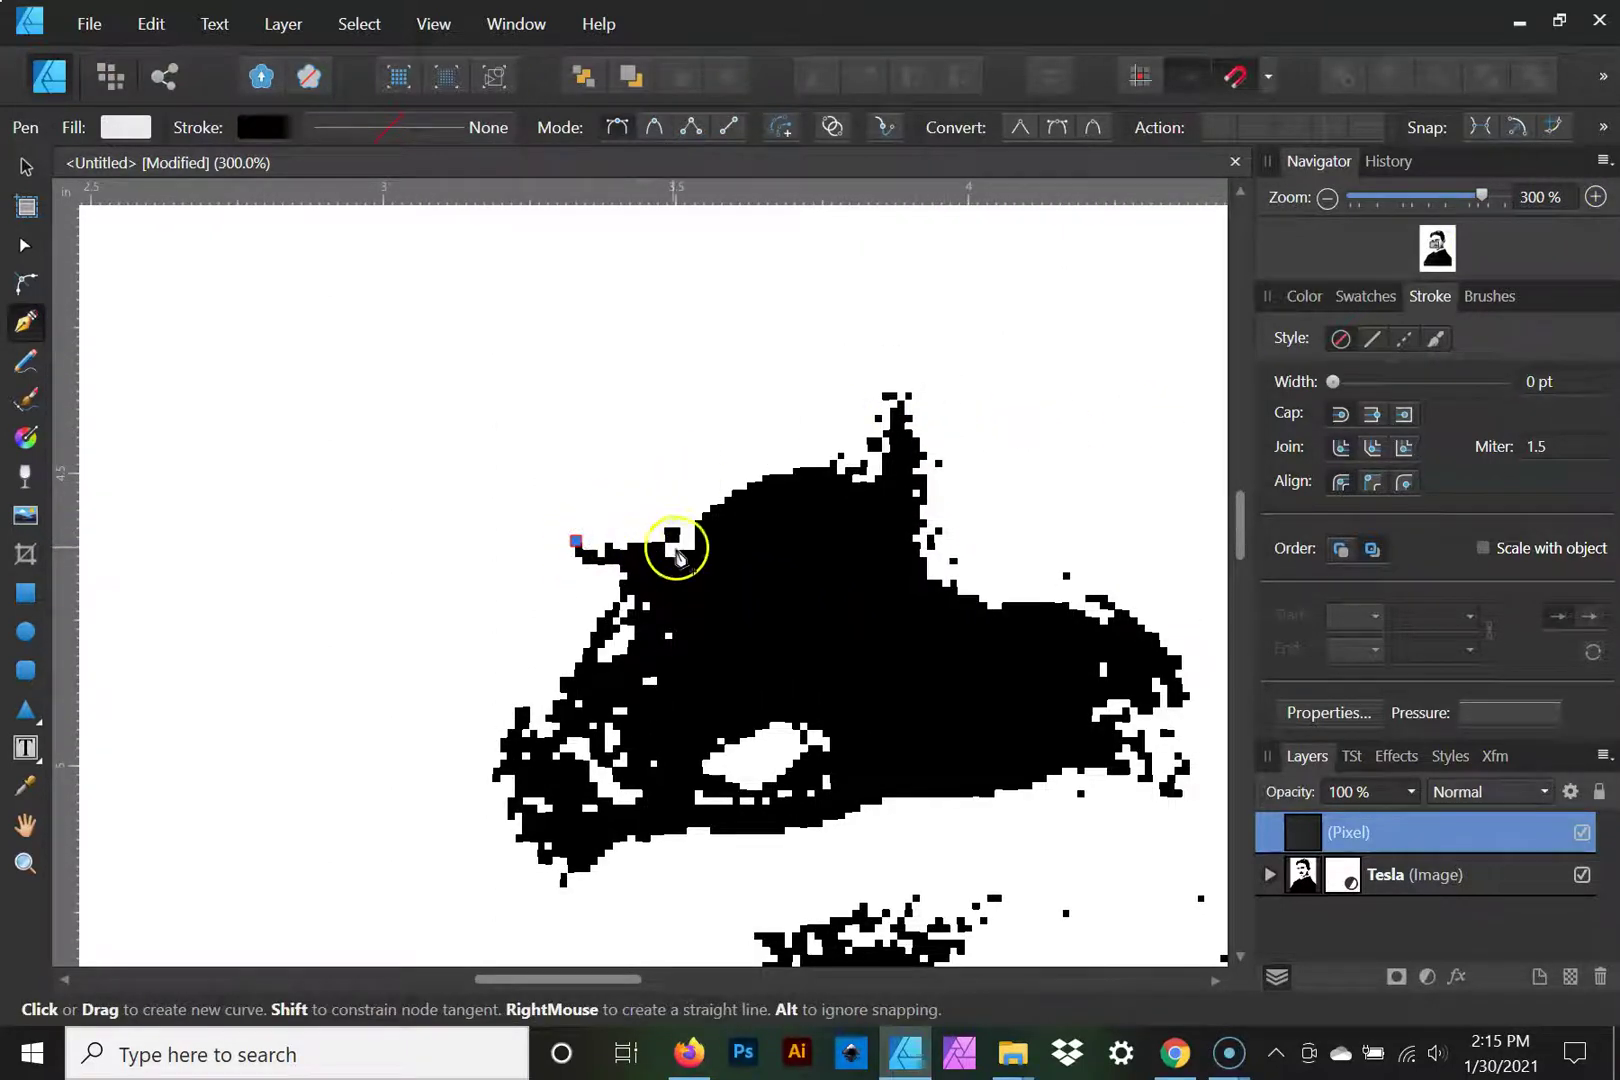
left_click_drag(696, 550, 755, 536)
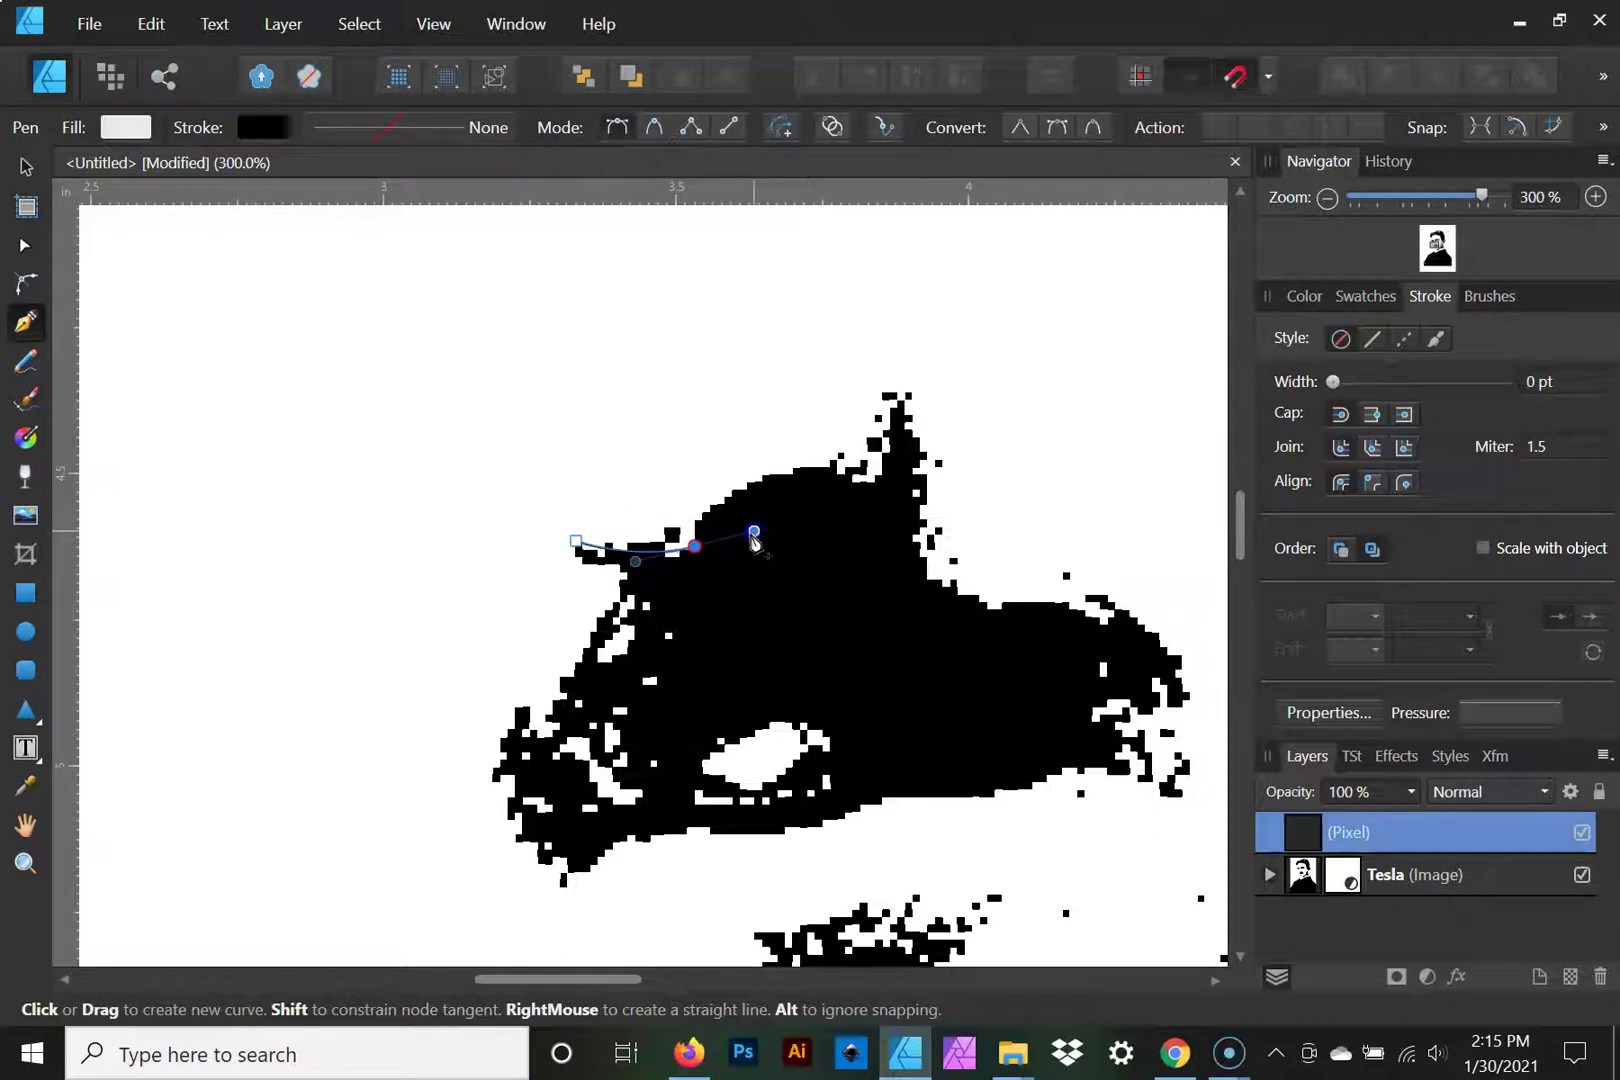
left_click(694, 546)
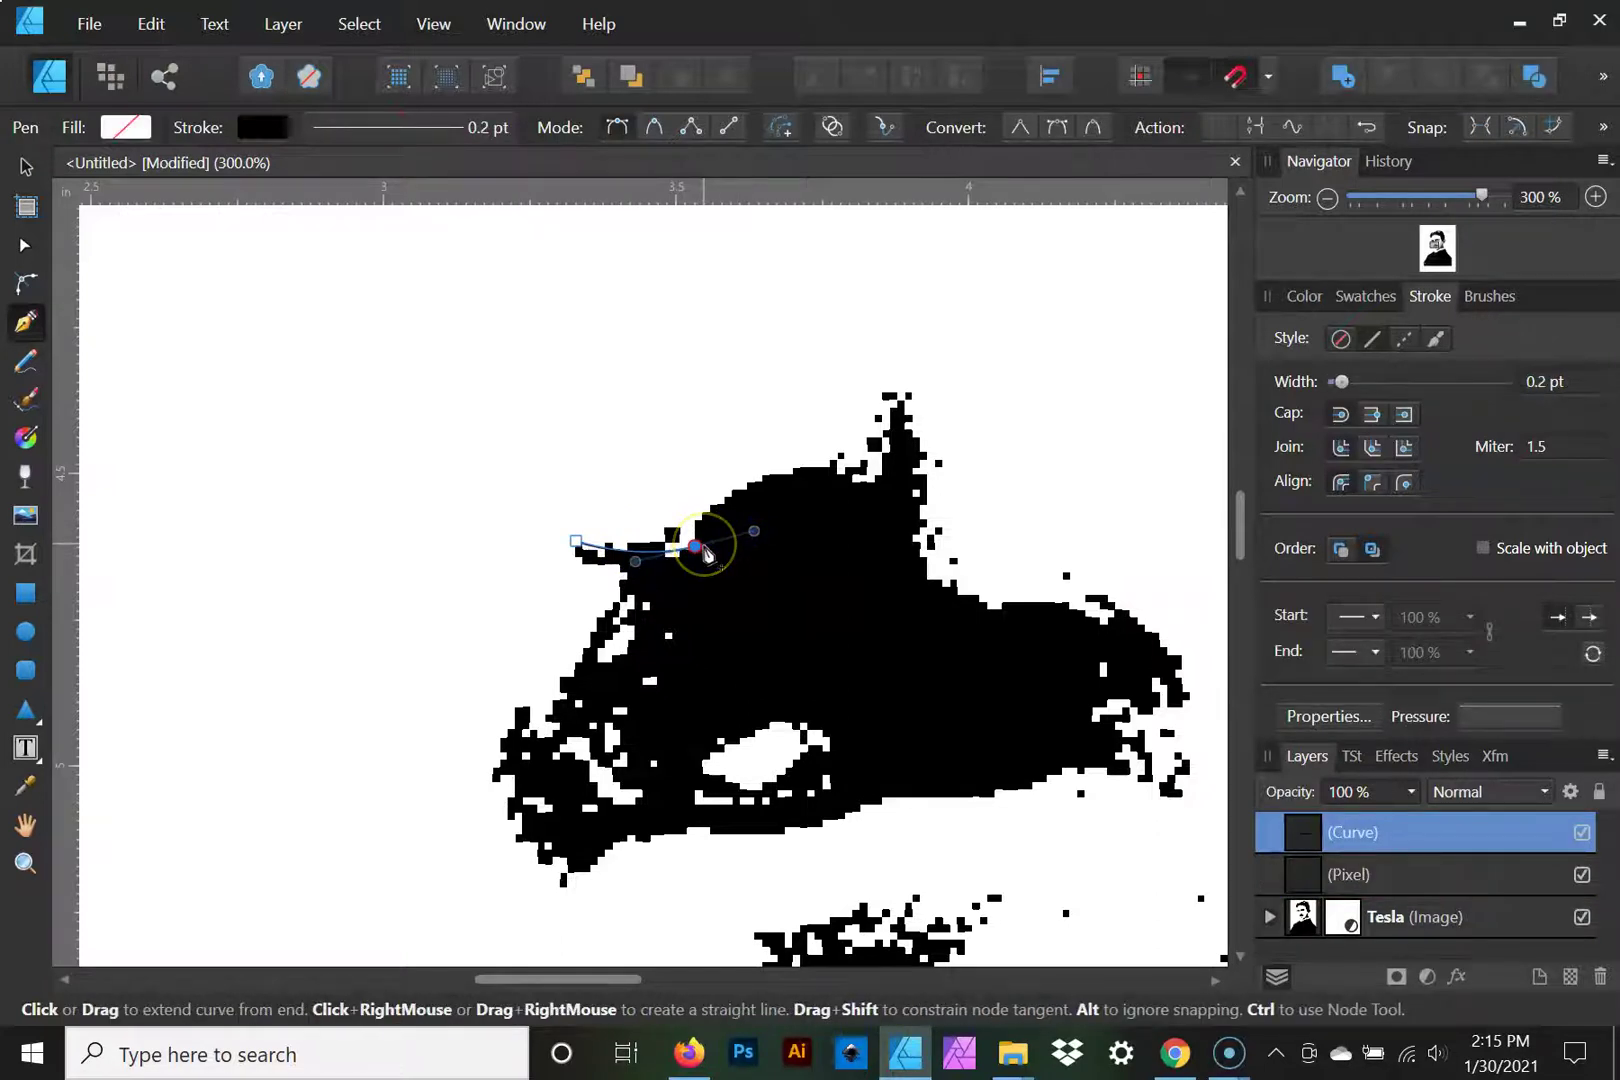
left_click(695, 548)
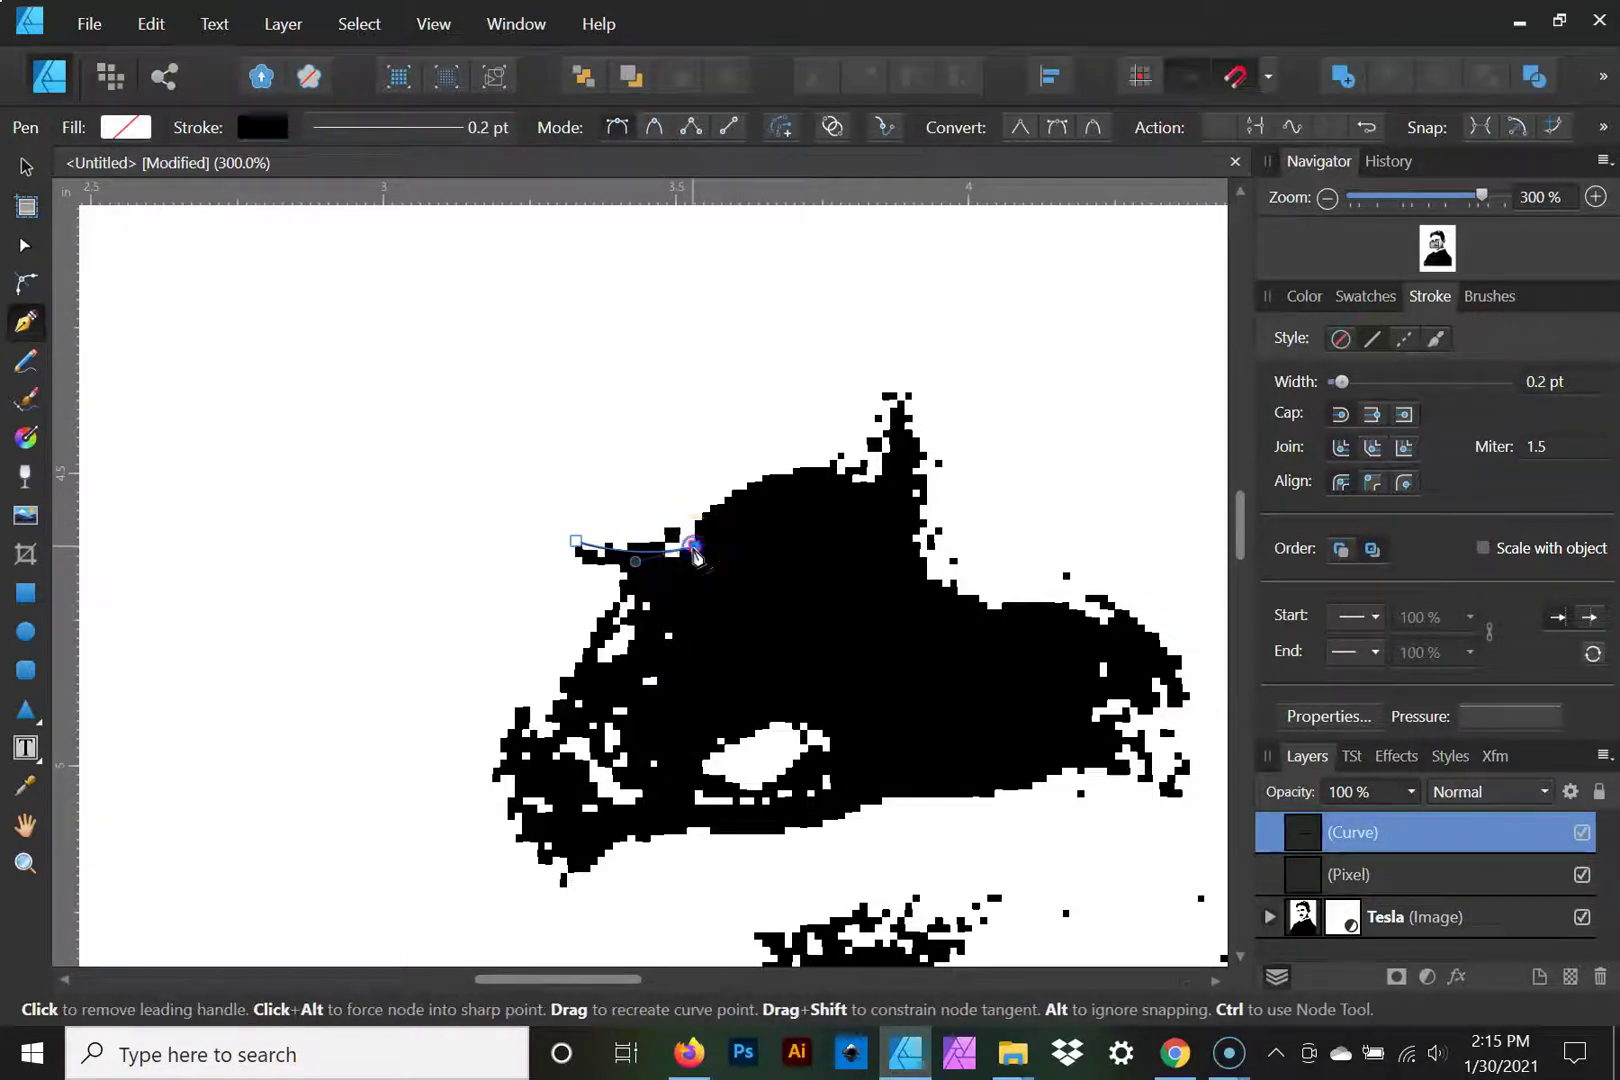
Step: Continue the path over the moustache's rounded upper-left bump and up to the spike's tip, making both nodes sharp
left_click_drag(870, 487, 1025, 514)
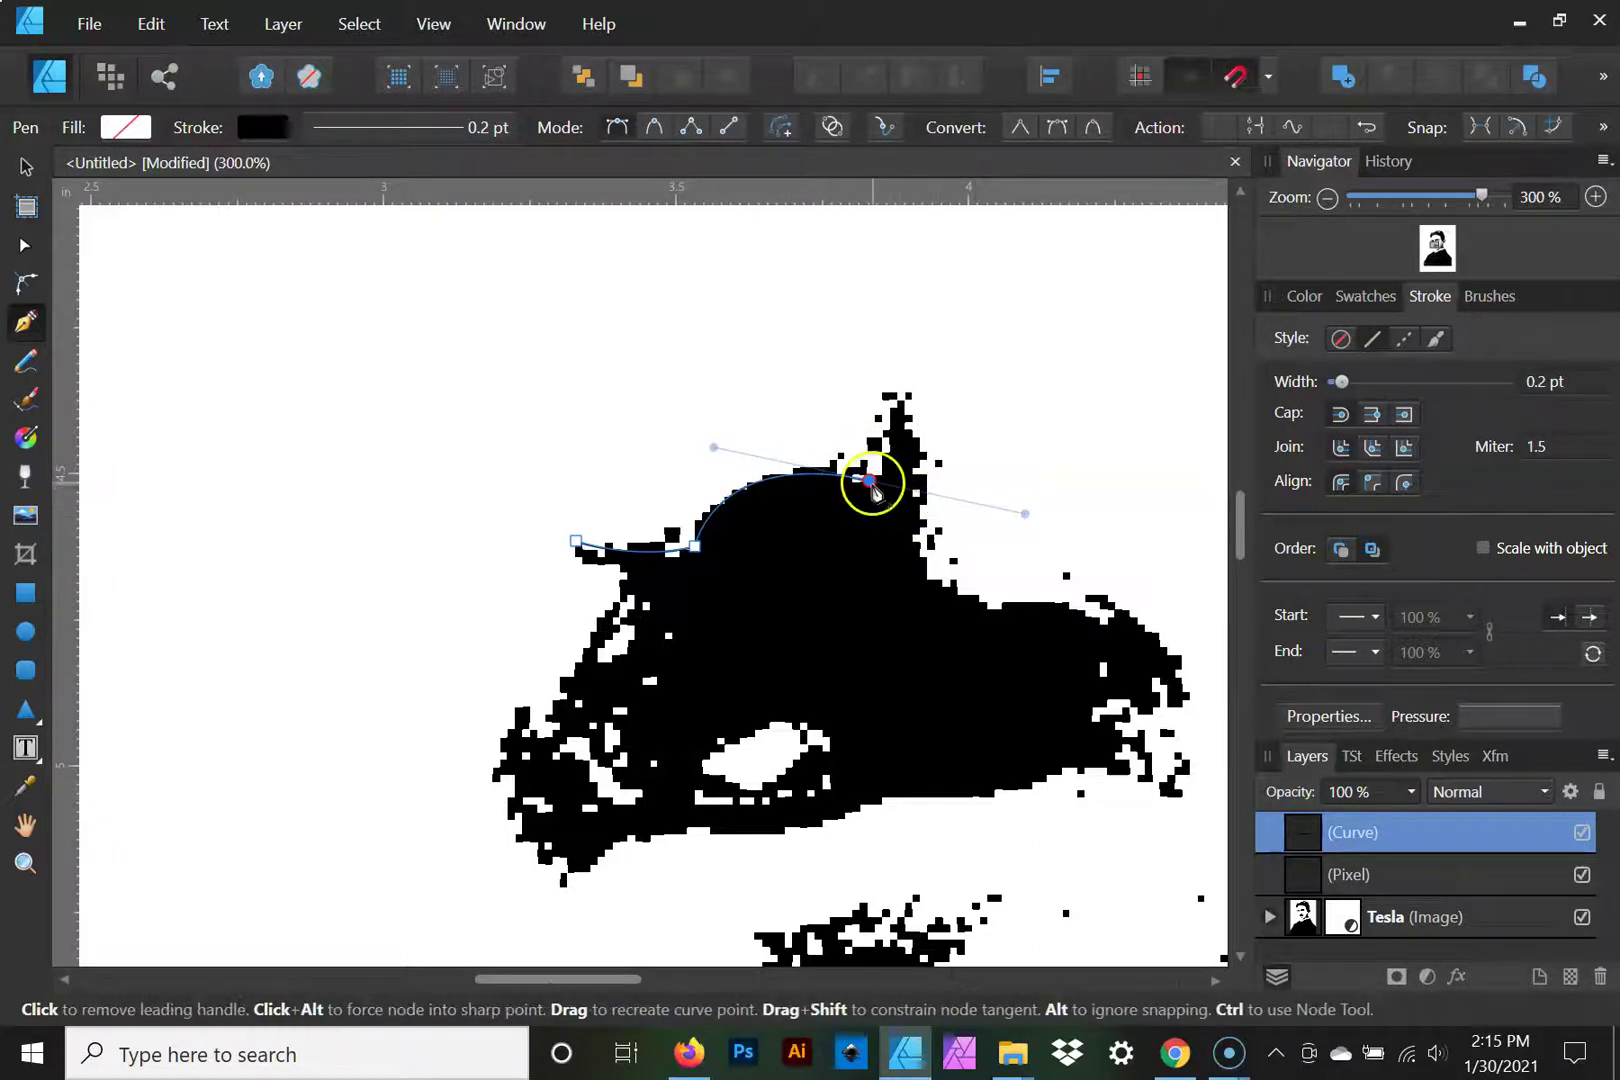
left_click(870, 487)
left_click_drag(900, 390, 904, 345)
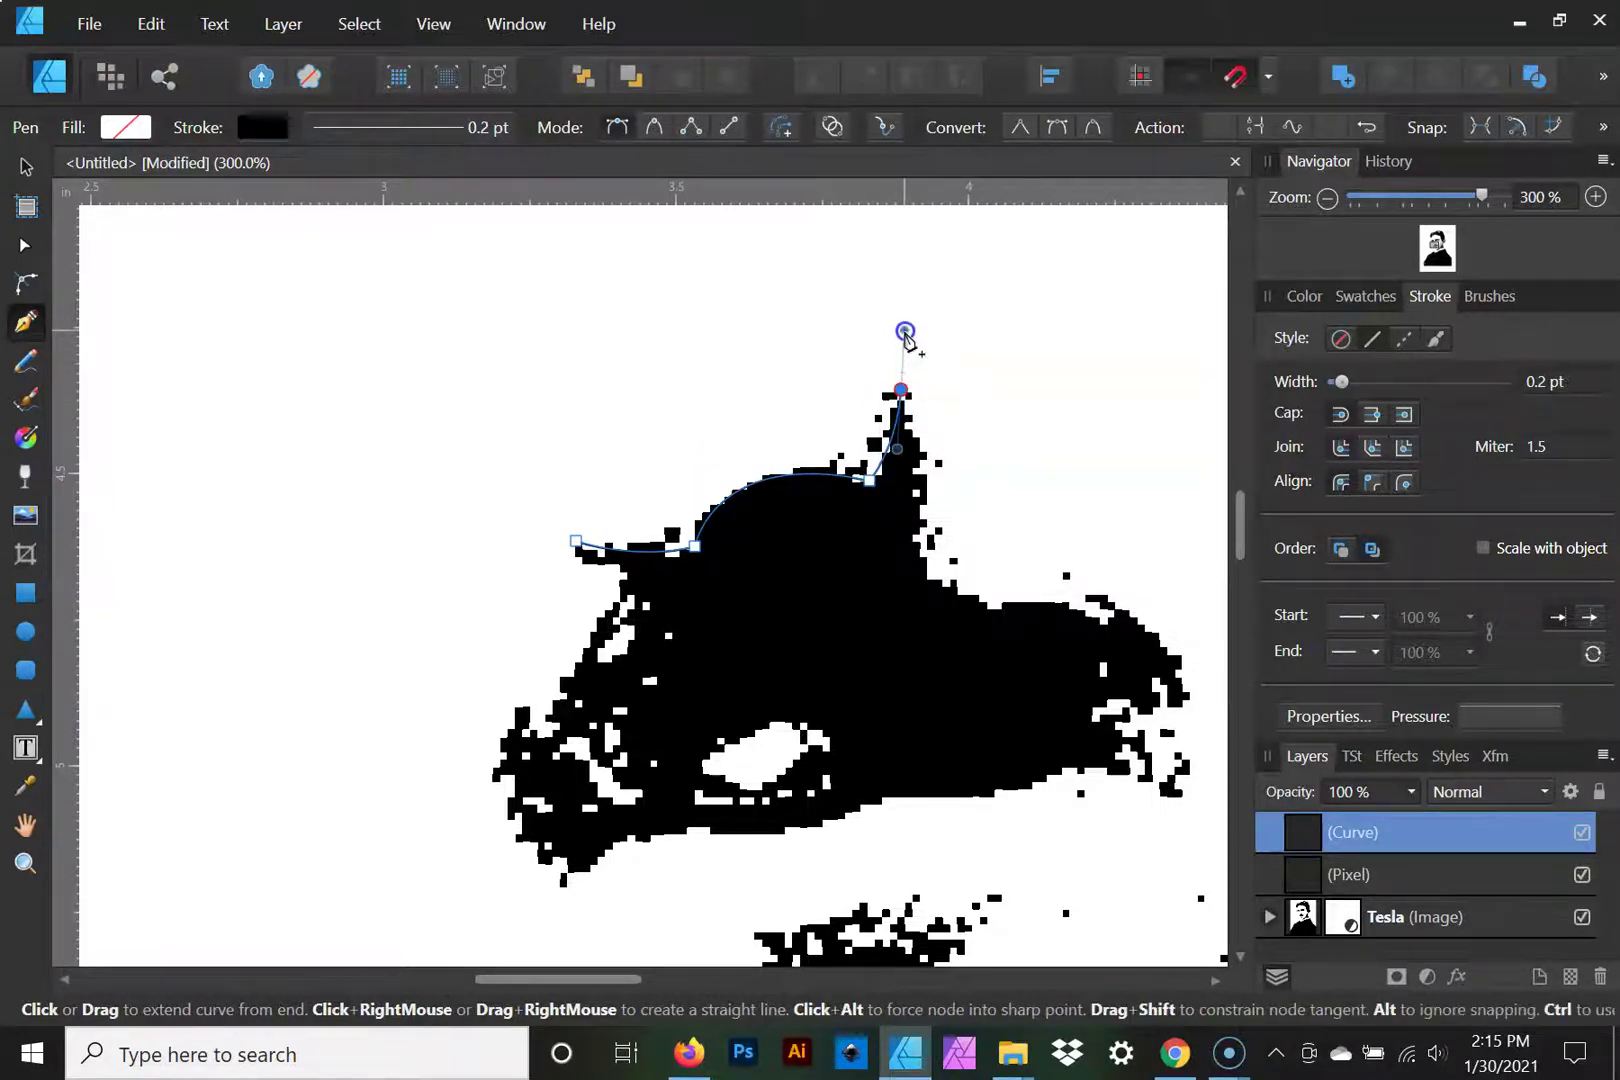
left_click(902, 391)
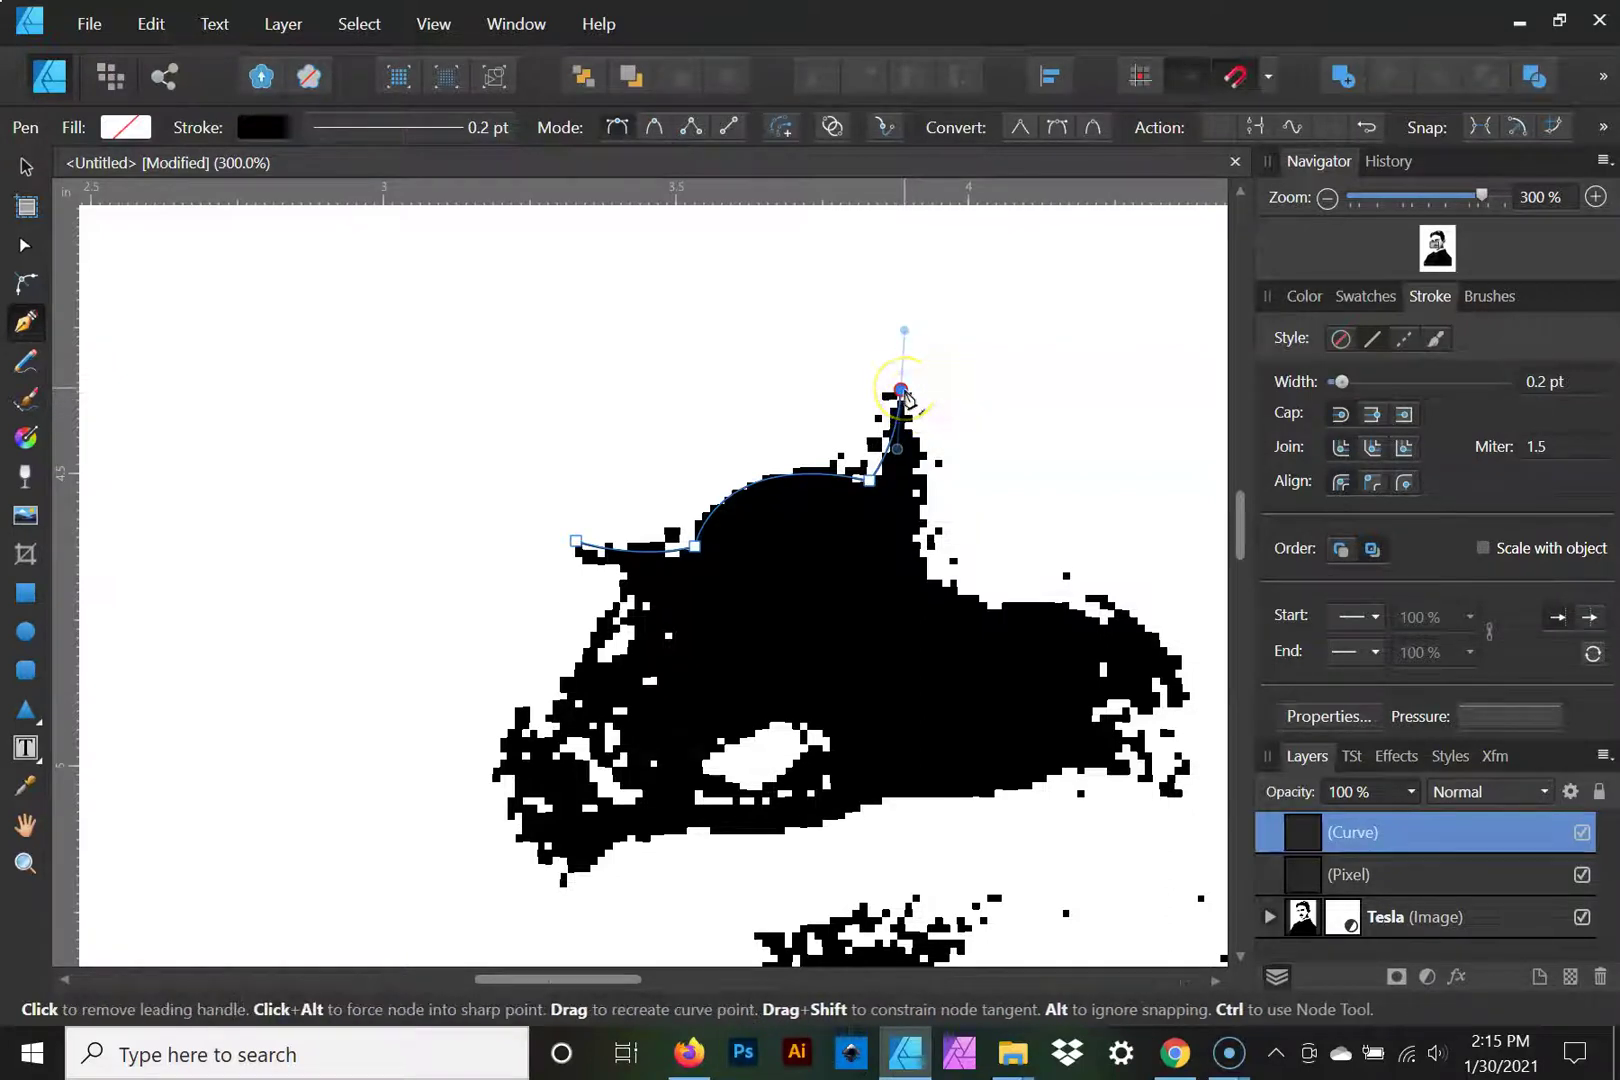
Step: Continue the path down the spike's right side and along the upper edge to the small notch, ending in sharp nodes
left_click_drag(920, 530, 1026, 606)
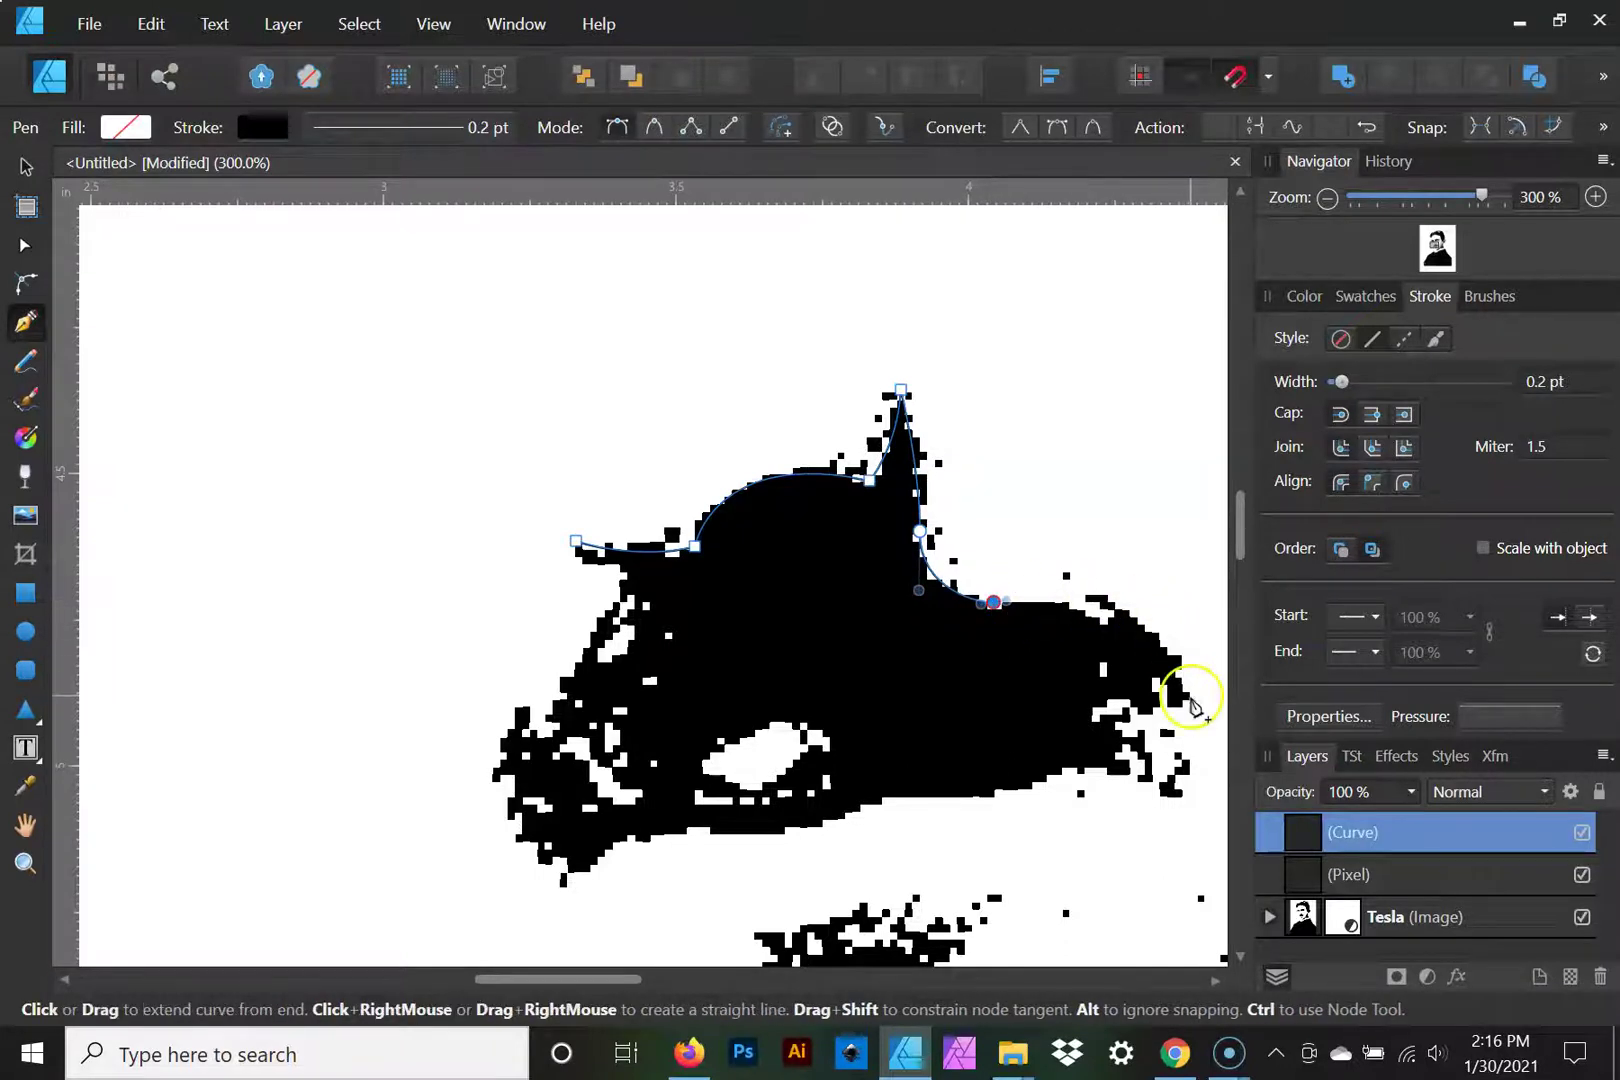
left_click_drag(1188, 705, 1031, 459)
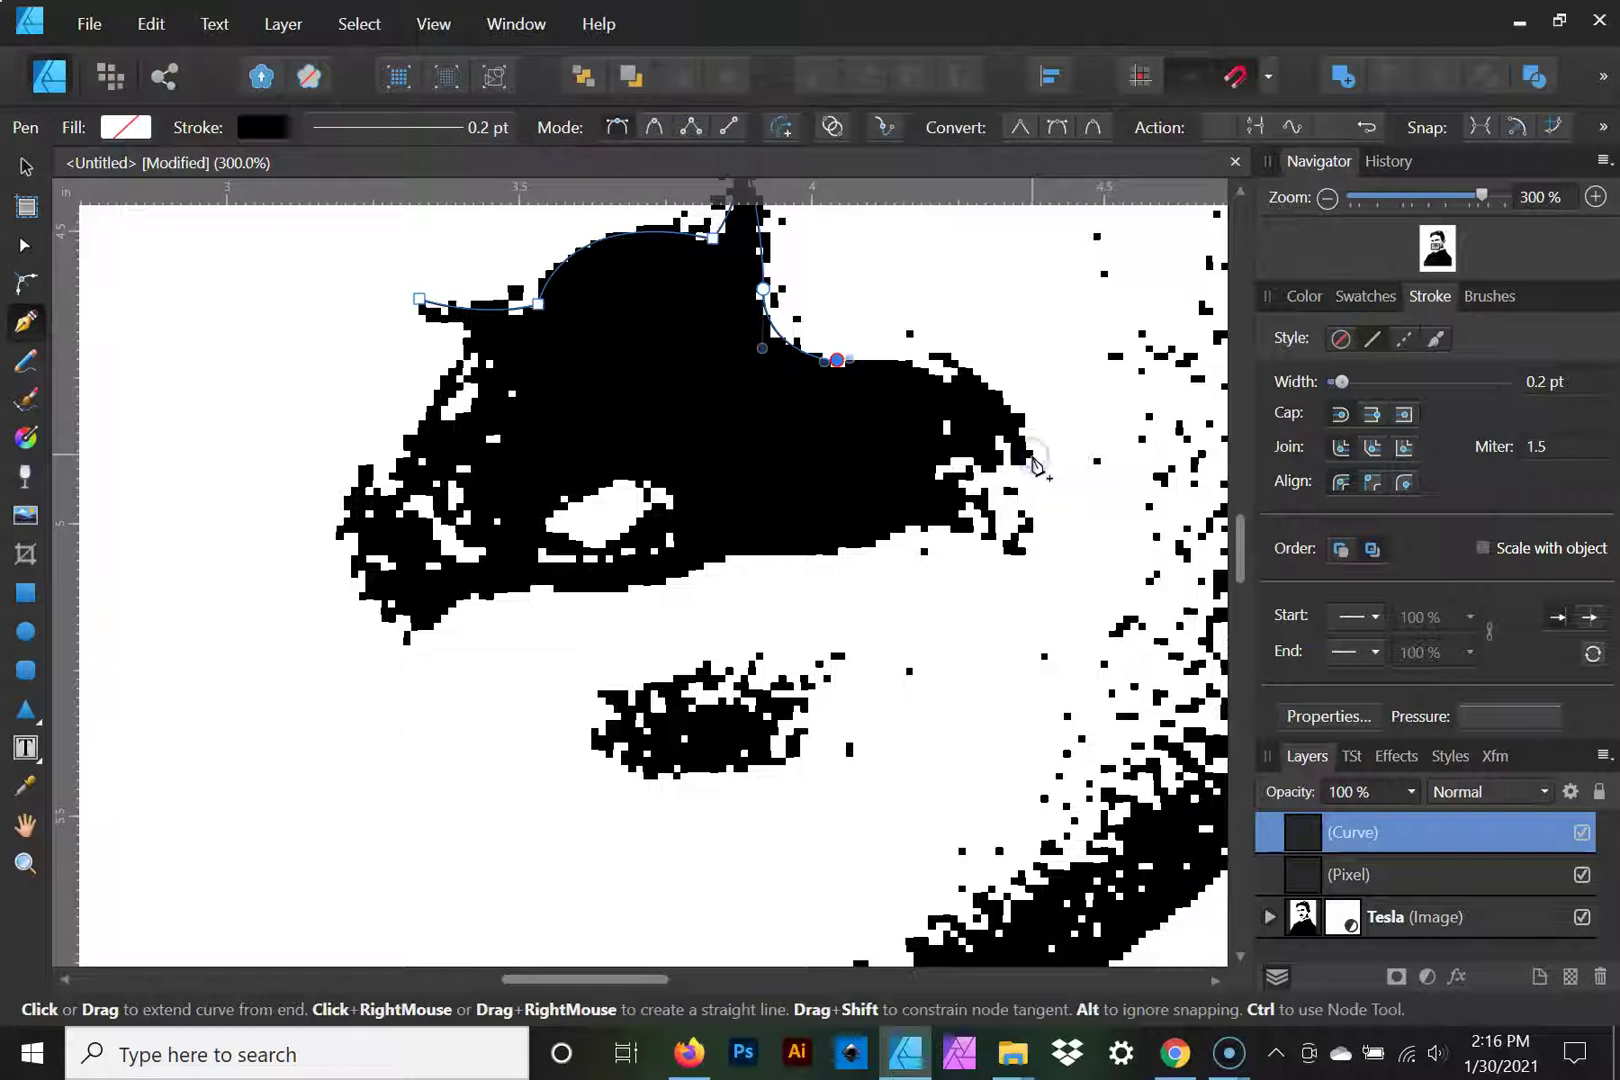
left_click_drag(945, 380, 966, 402)
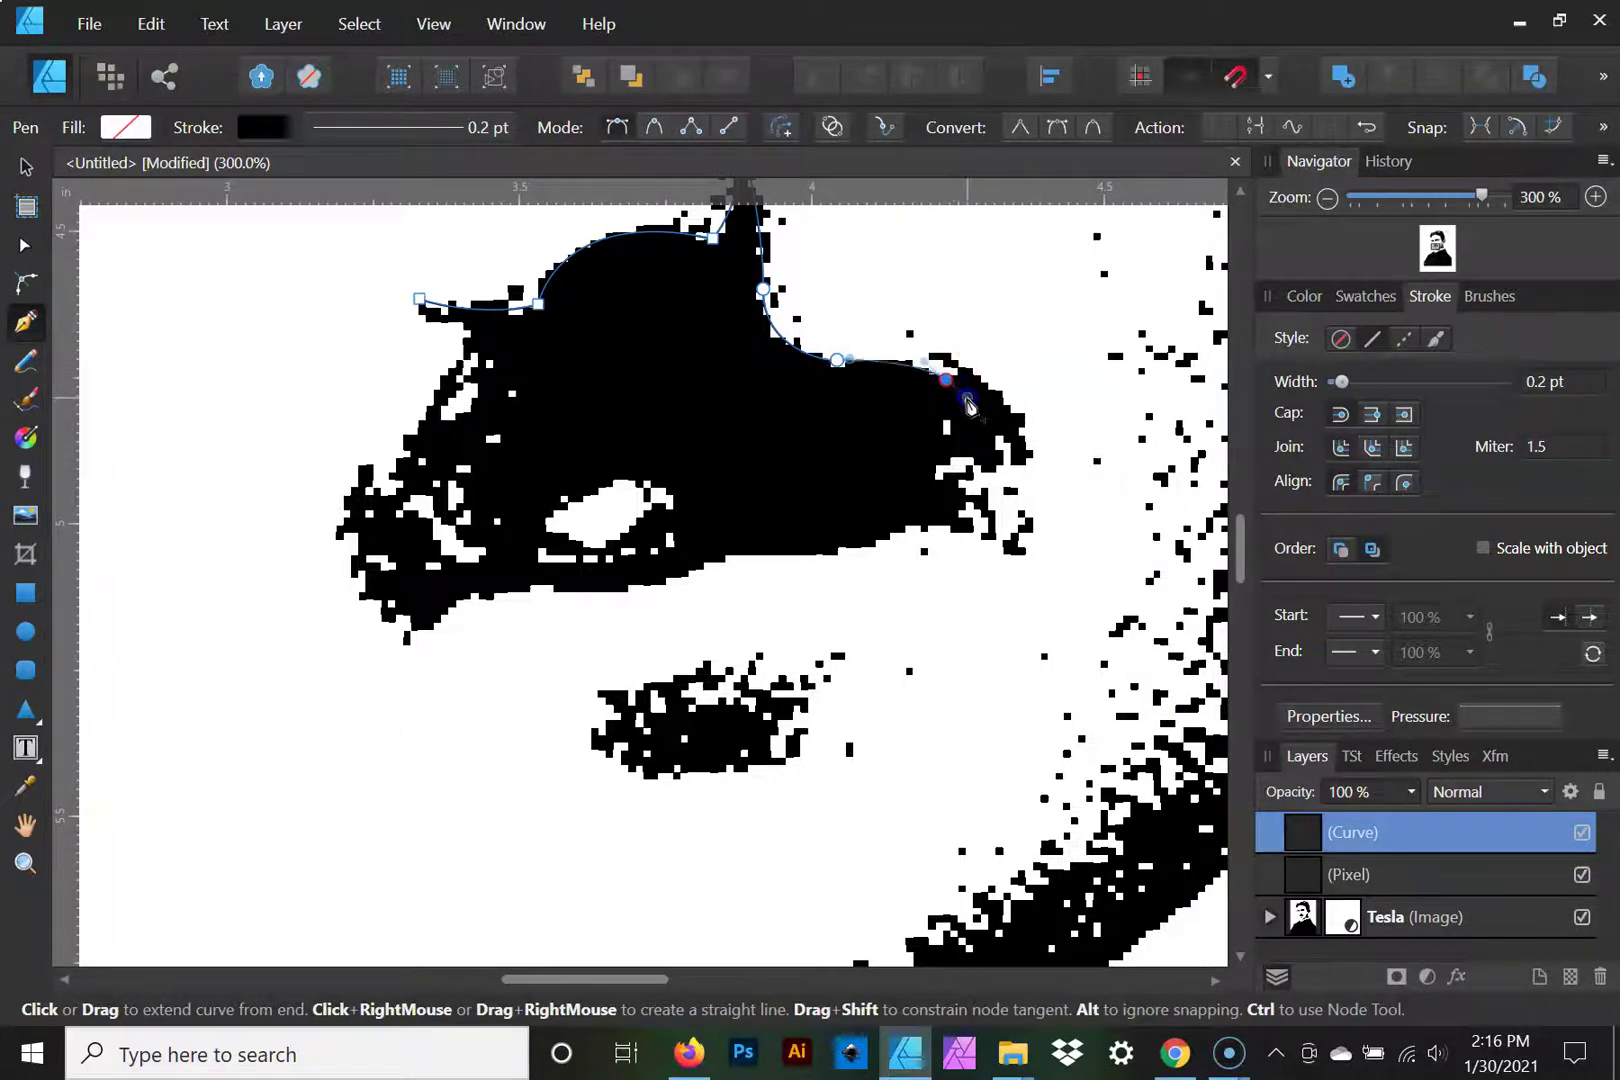
left_click(946, 381)
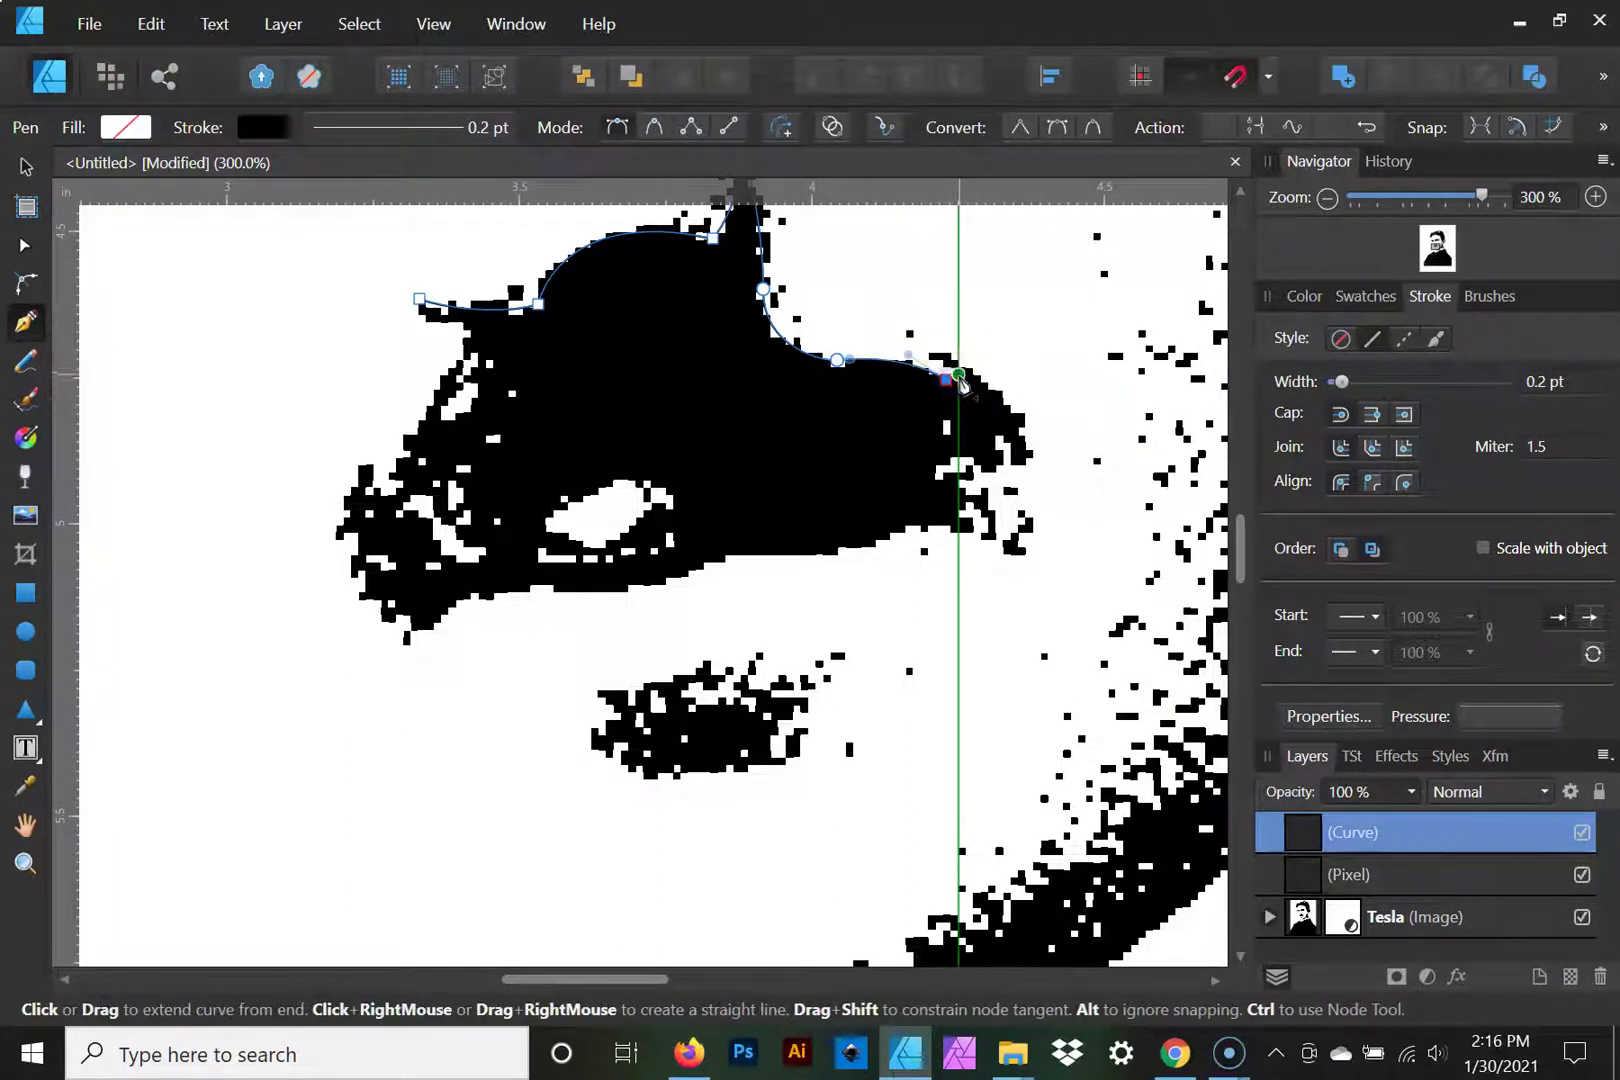
left_click_drag(934, 352, 897, 341)
key("ctrl+z")
left_click(947, 379)
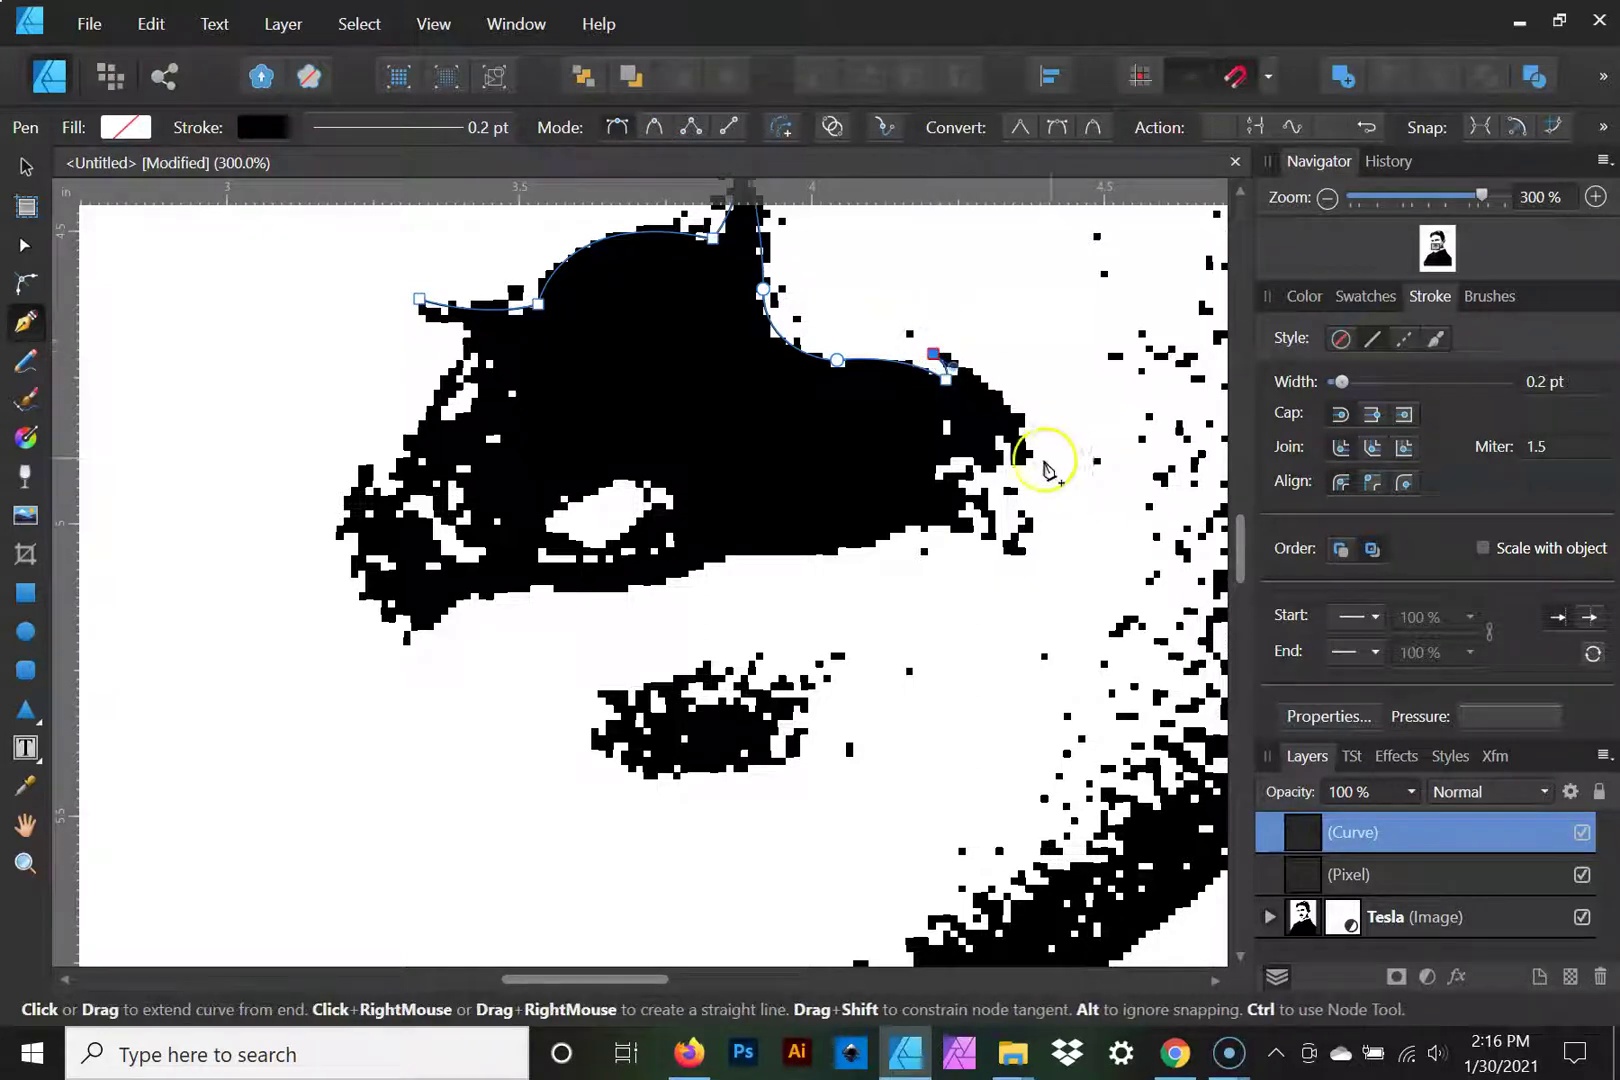
Step: Trace the moustache's rounded right end and its inner notch out to the lower-right tip, using sharp corner nodes
left_click_drag(1025, 463, 1033, 558)
left_click(1022, 464)
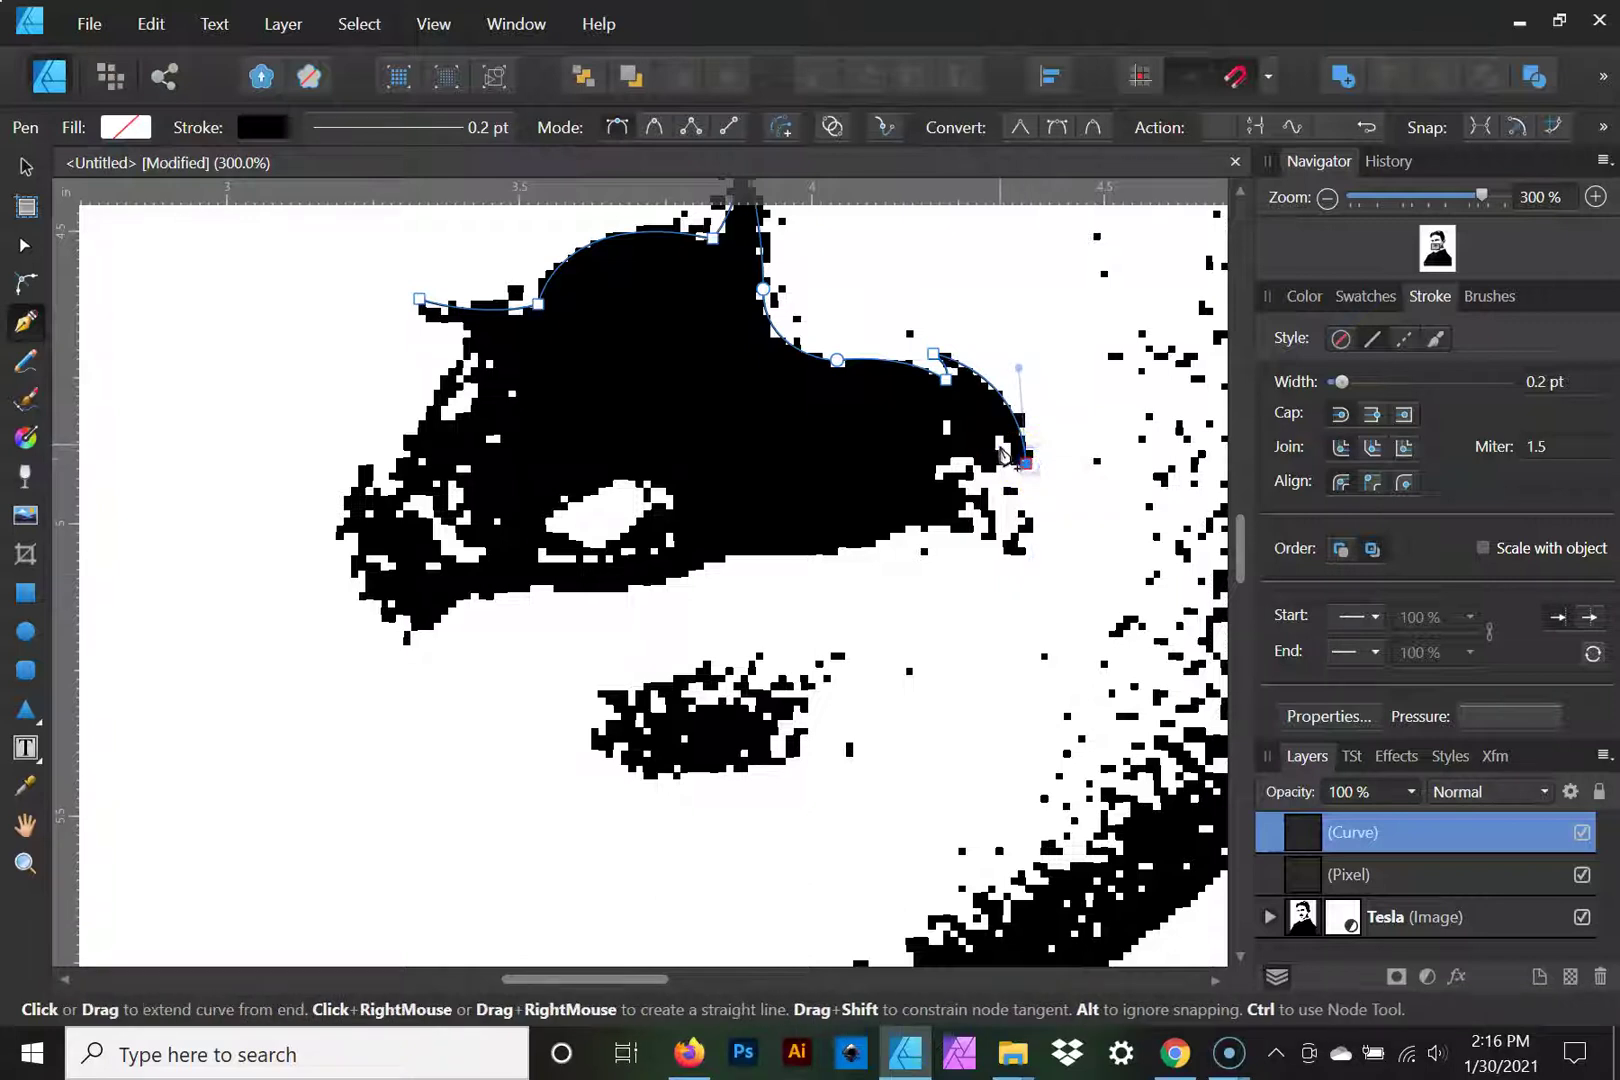
left_click(1001, 441)
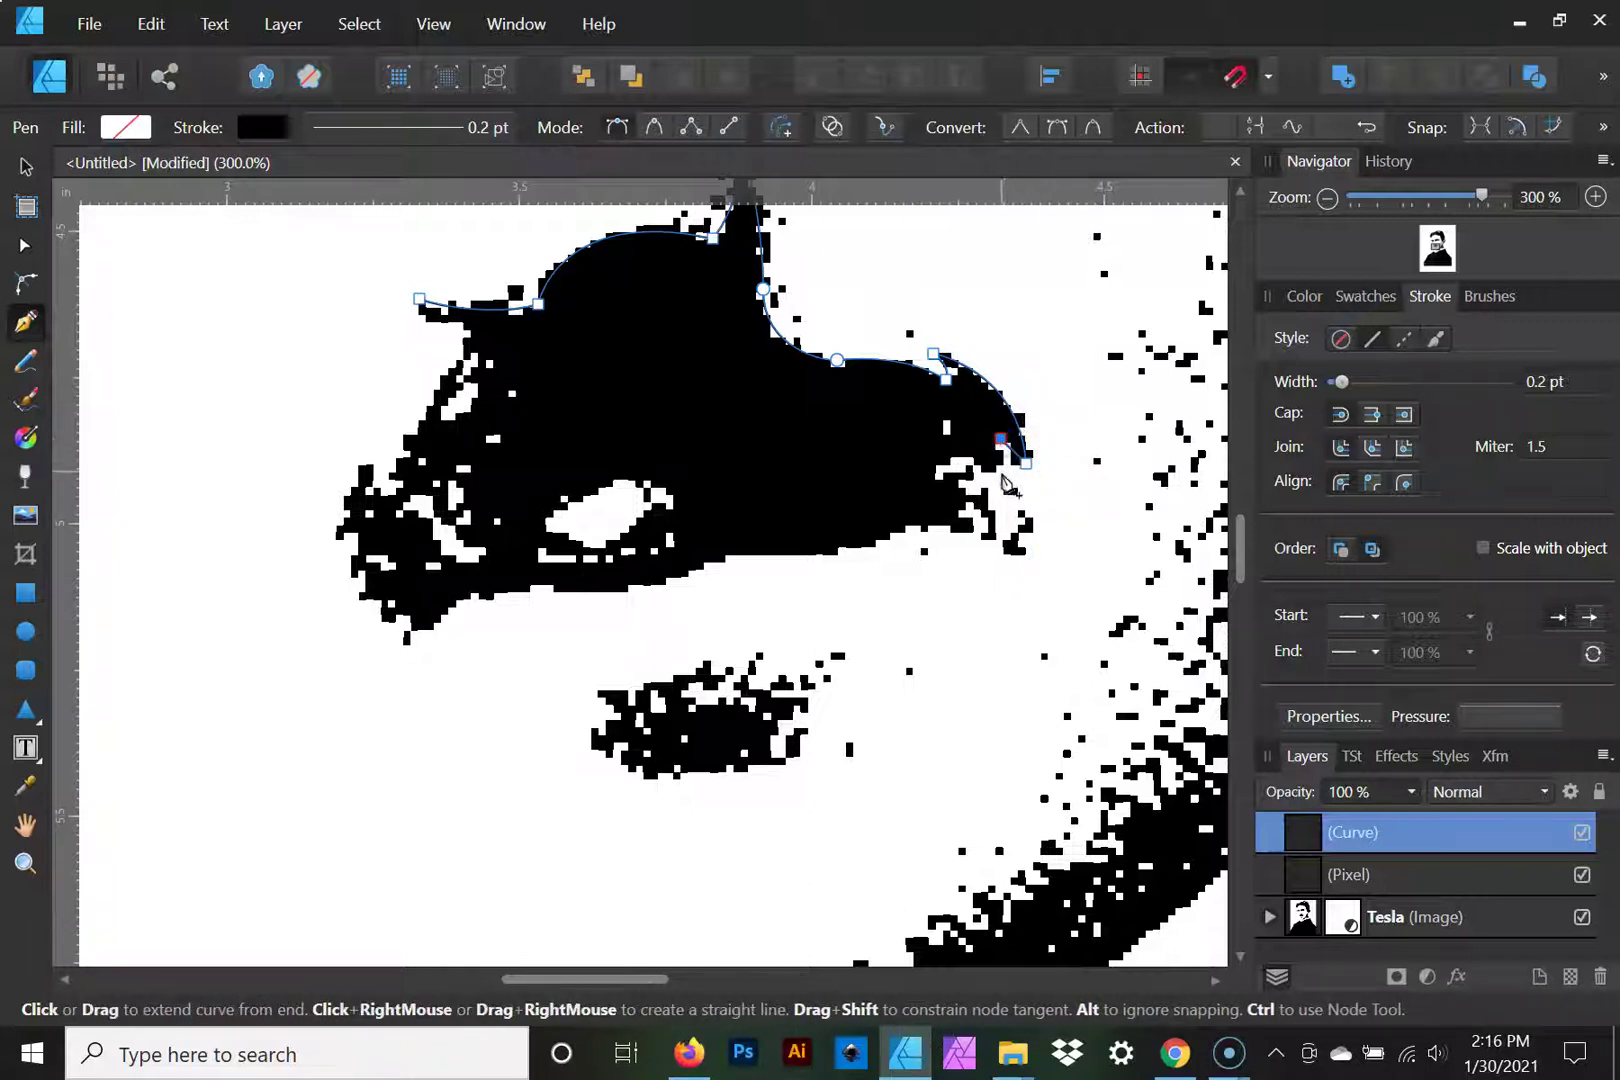
left_click_drag(952, 468, 914, 490)
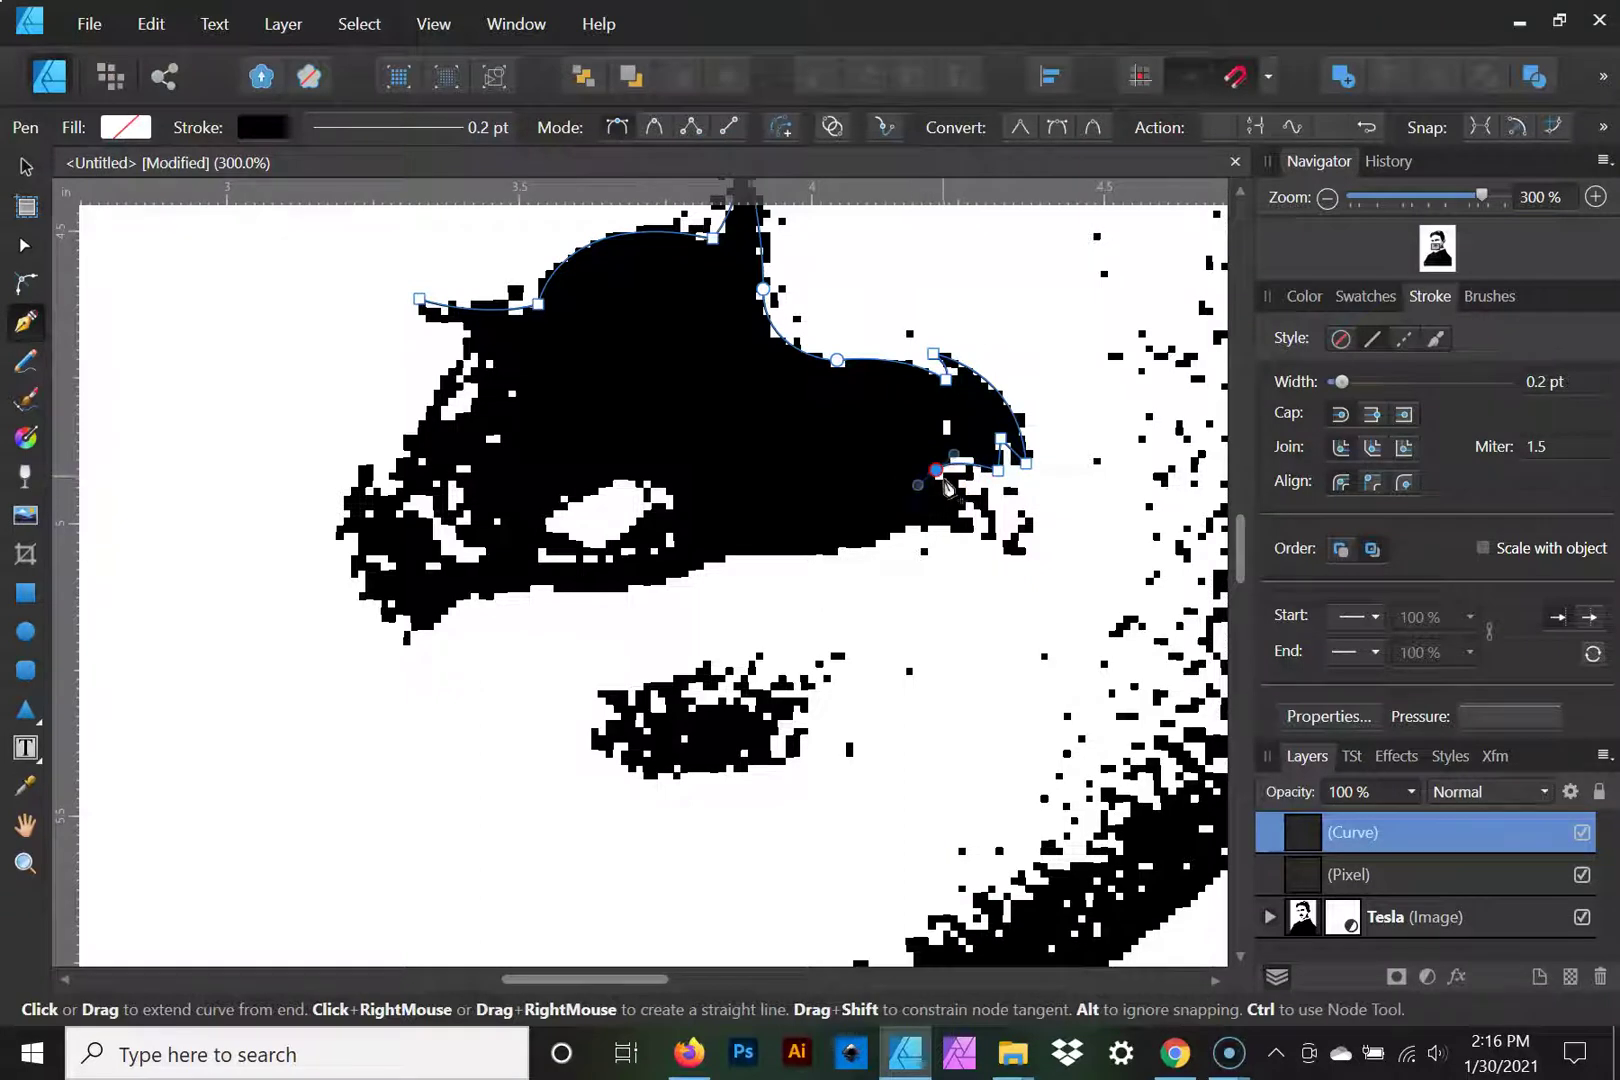
left_click_drag(994, 516, 1012, 556)
Step: Curve the path back along the right half of the lower edge and shift its smooth node right to fit the outline
left_click_drag(866, 544, 706, 556)
left_click_drag(806, 546, 808, 548)
left_click(848, 549)
key("a")
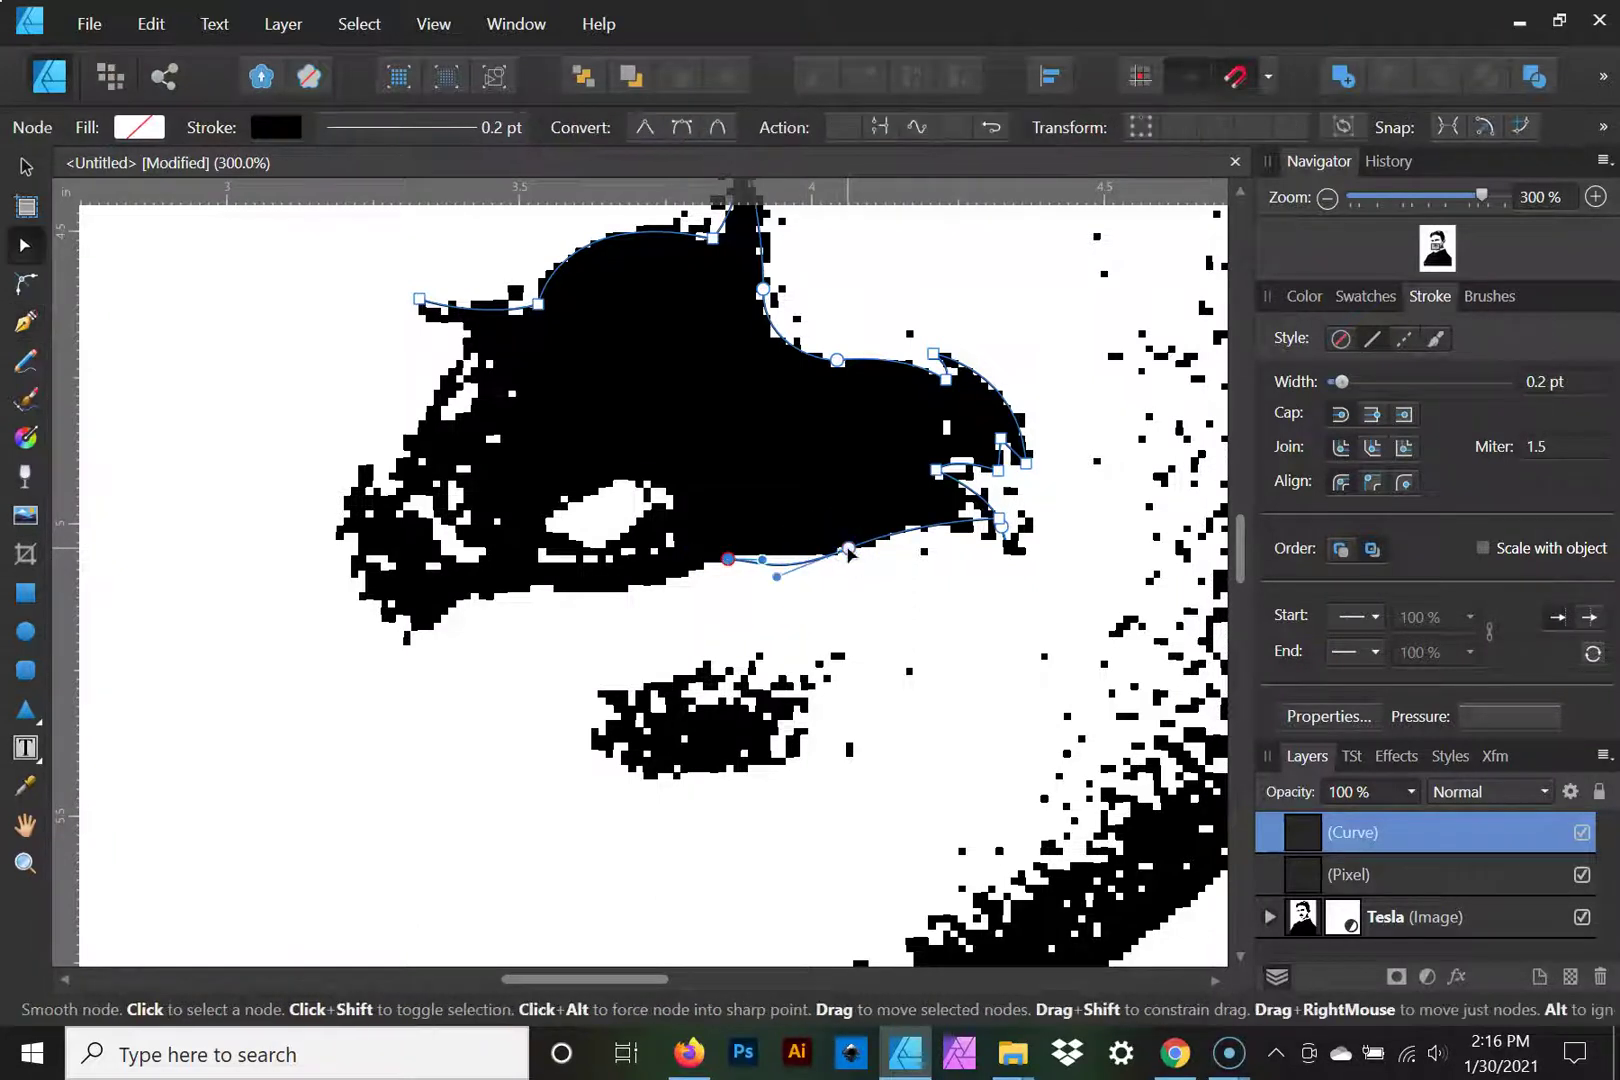
key("p")
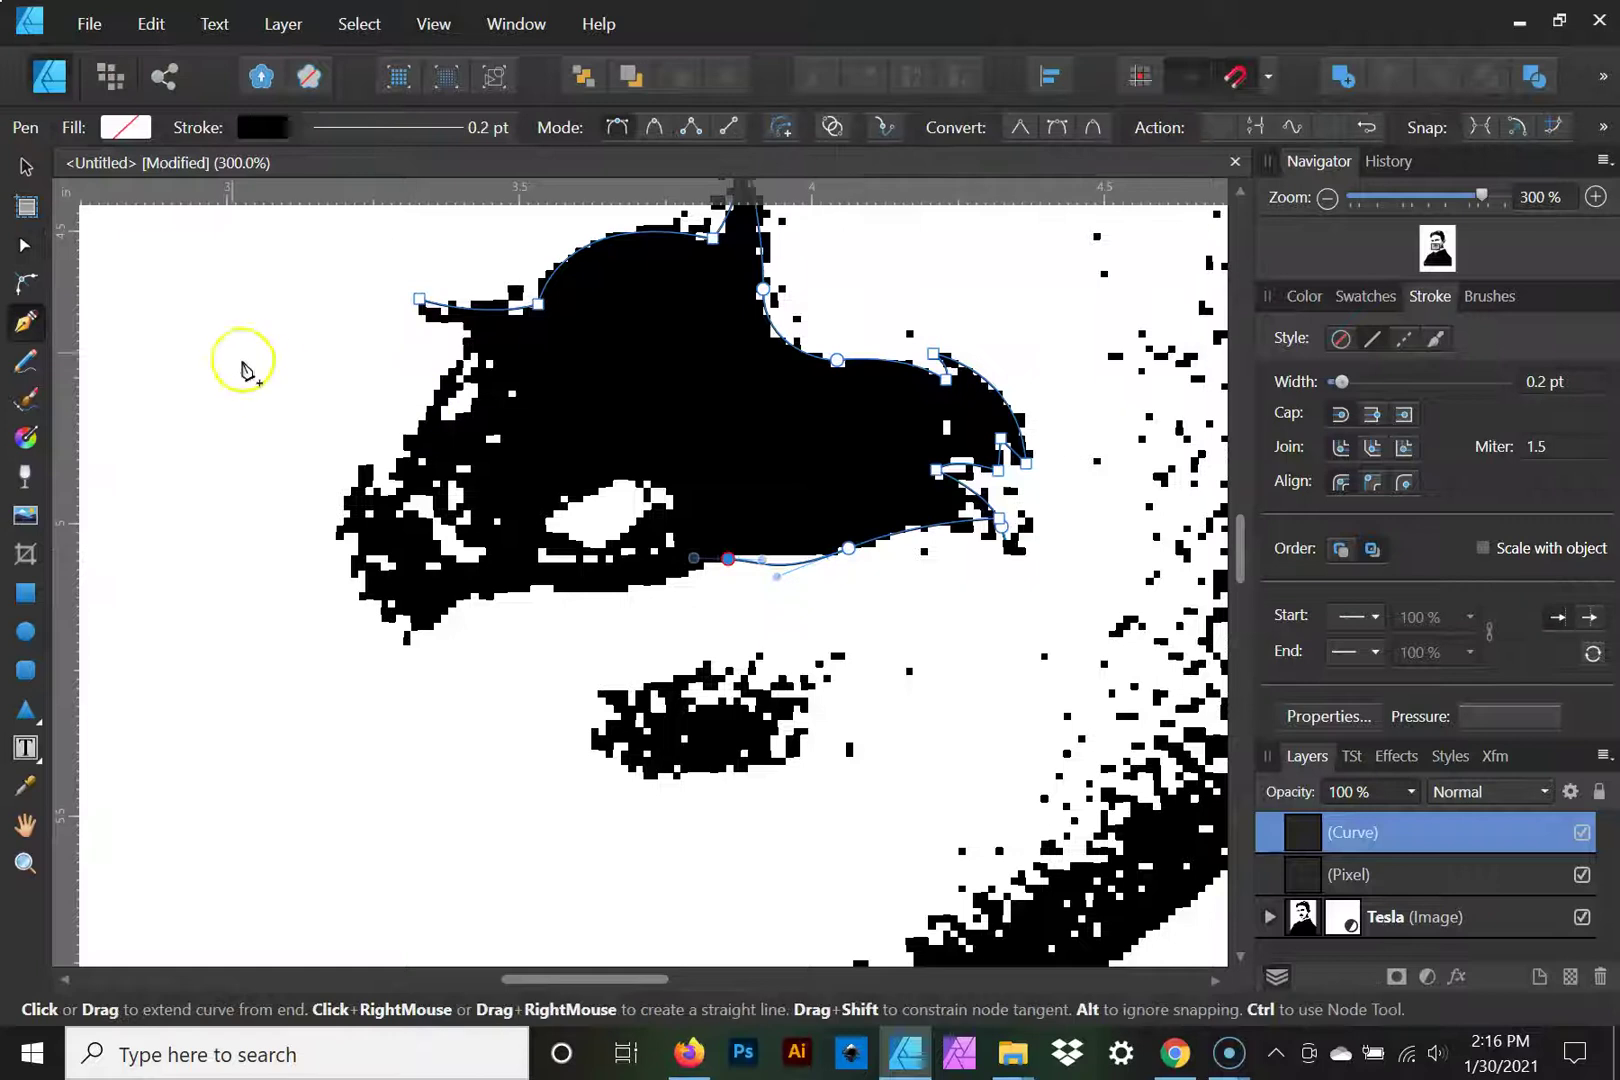
left_click(24, 248)
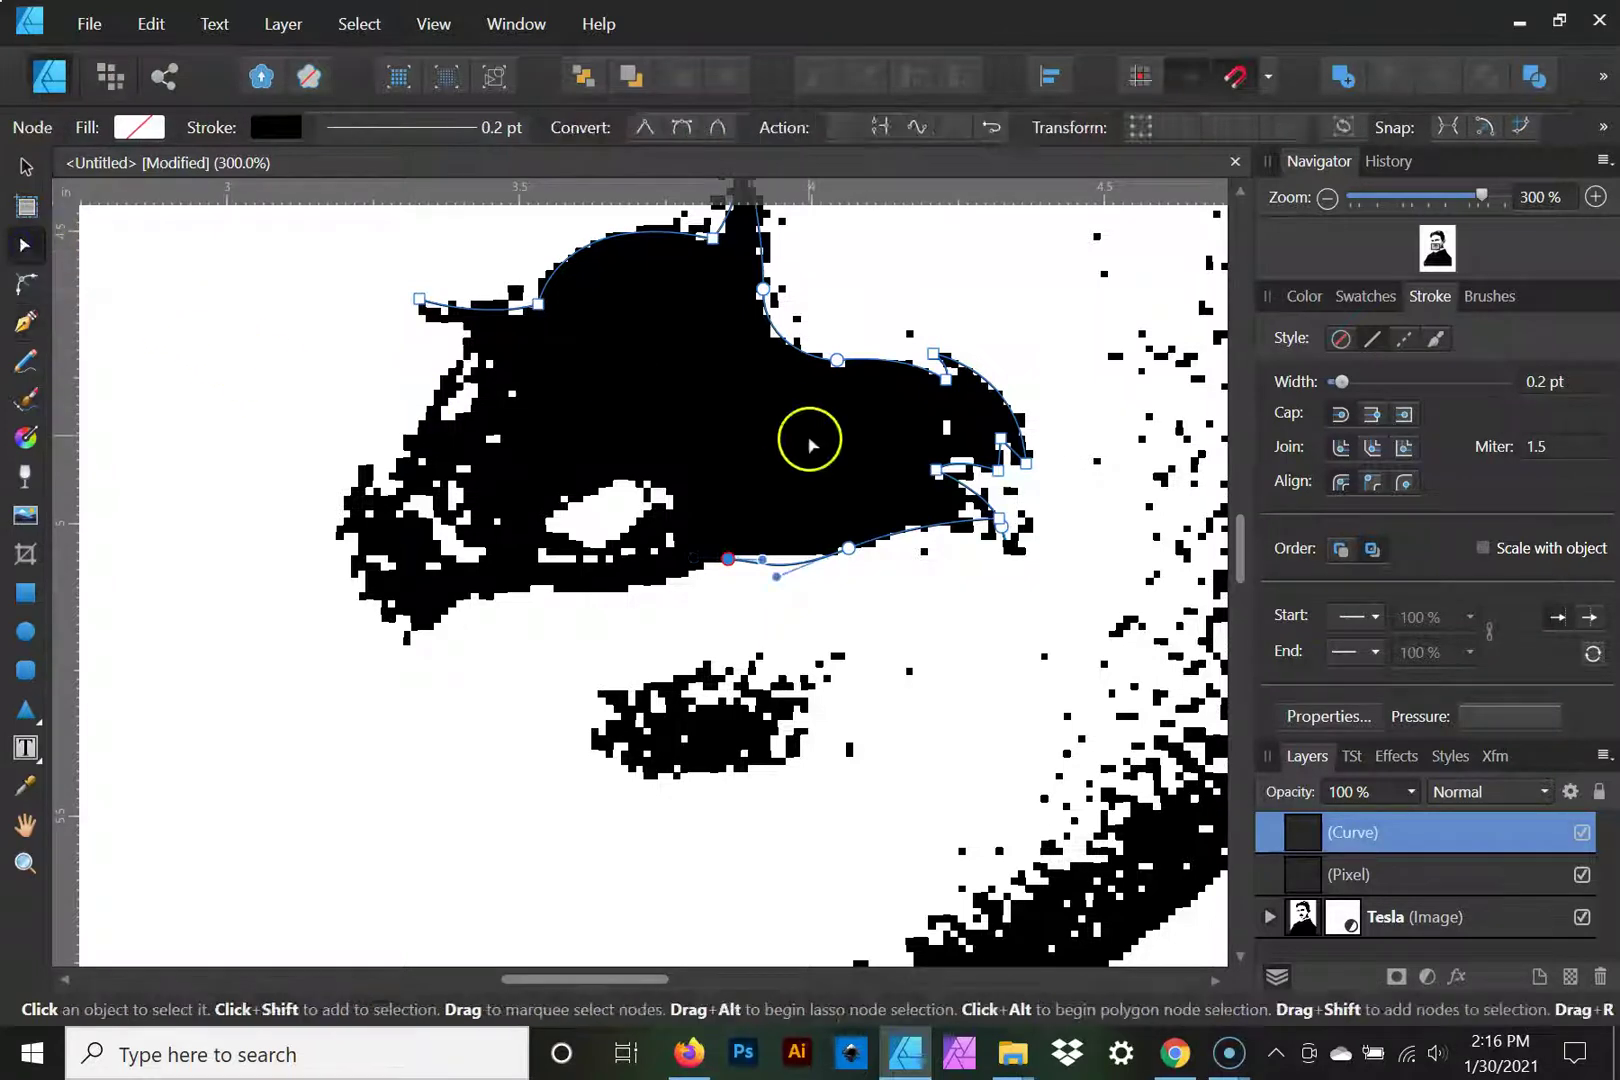
left_click_drag(848, 548, 888, 540)
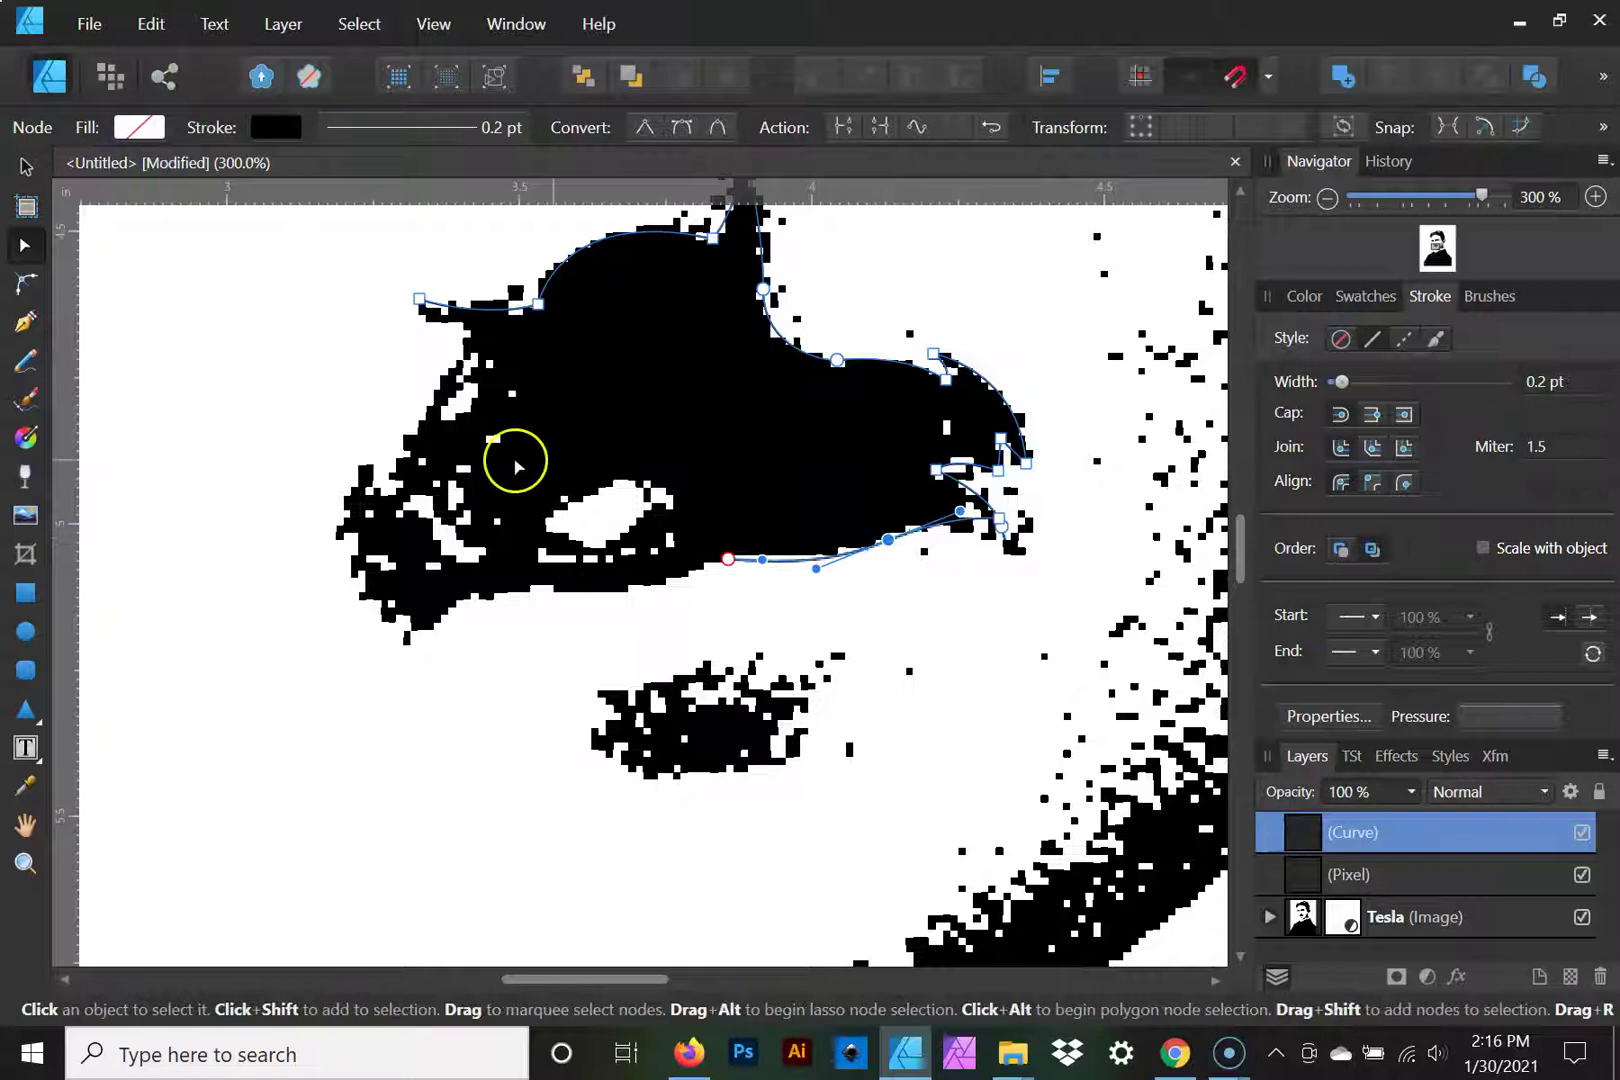
Step: Reselect the path's end node midway along the lower edge with the Pen tool and remove its leading handle
left_click(24, 322)
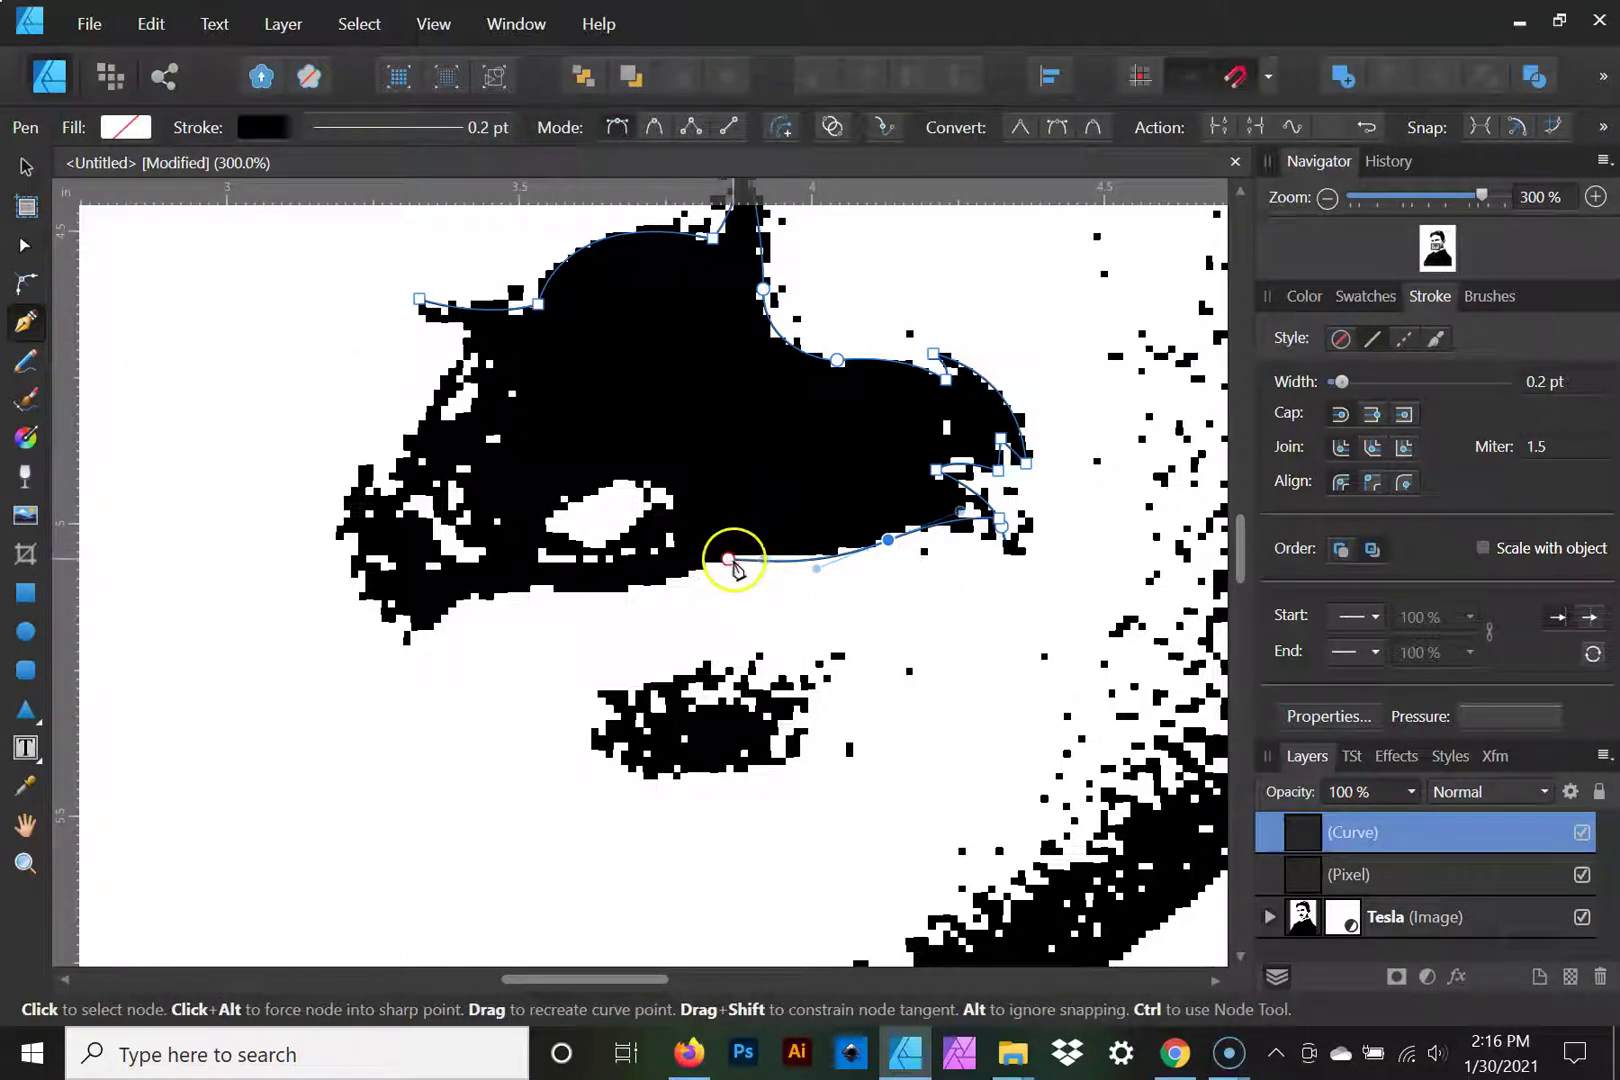
left_click(729, 559)
left_click(24, 246)
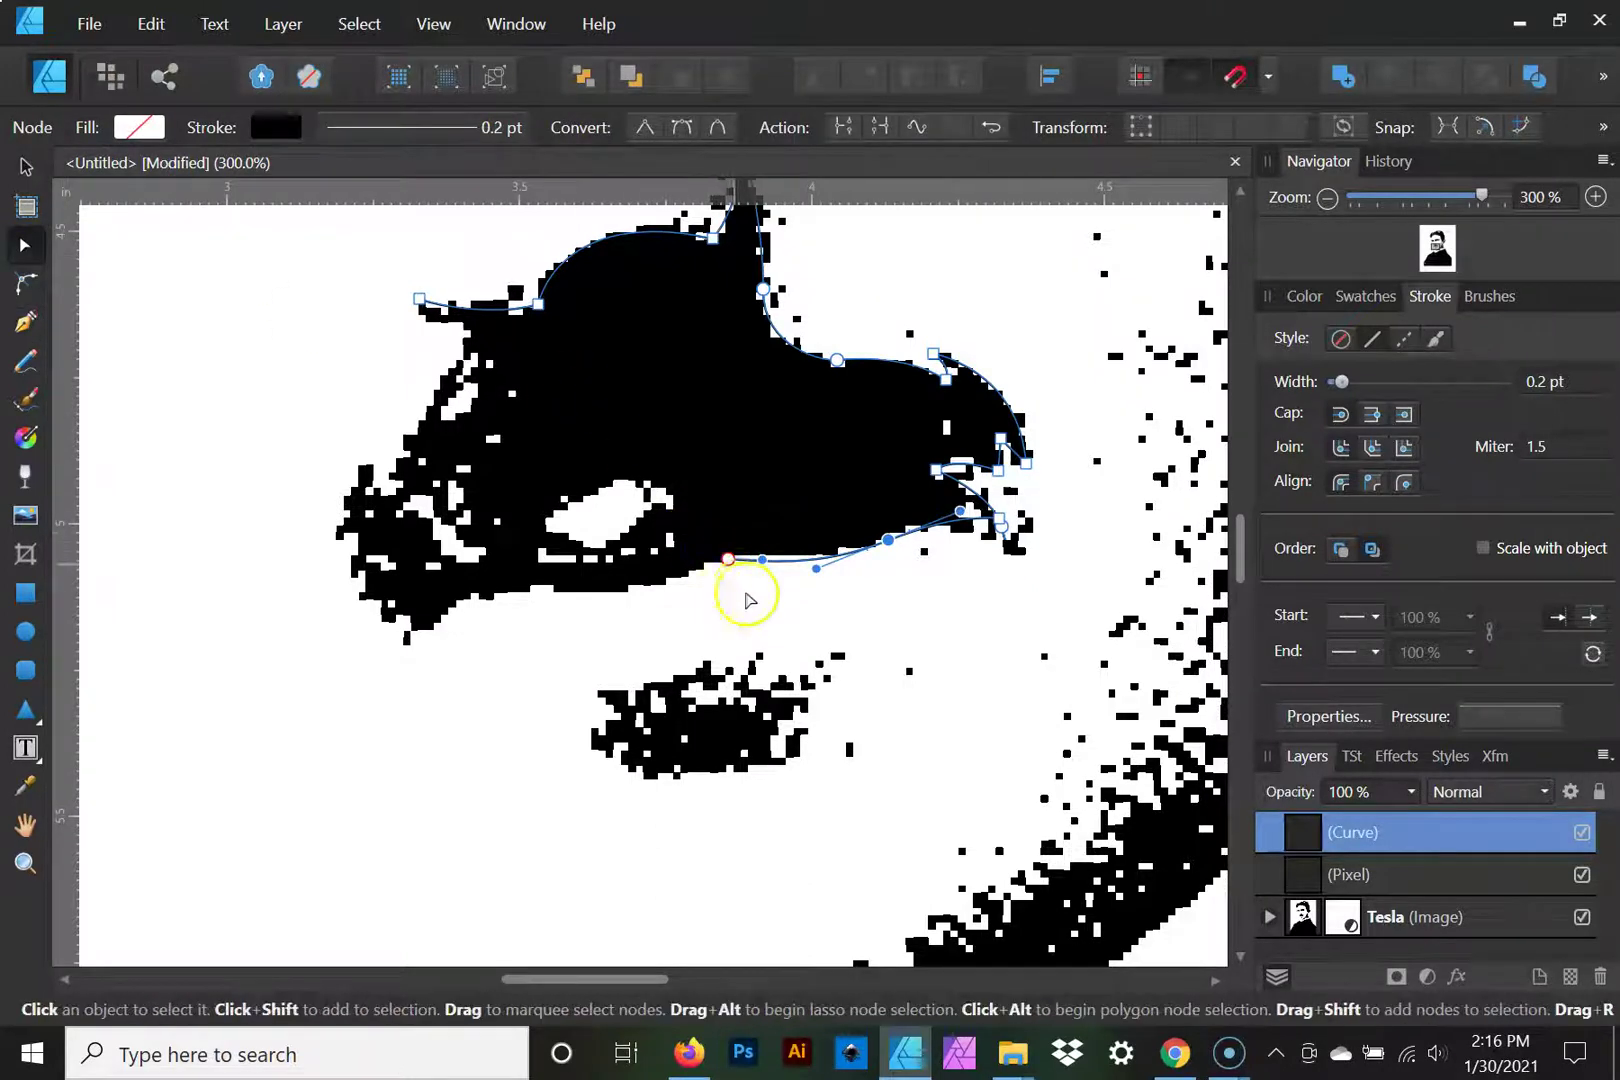
left_click(24, 322)
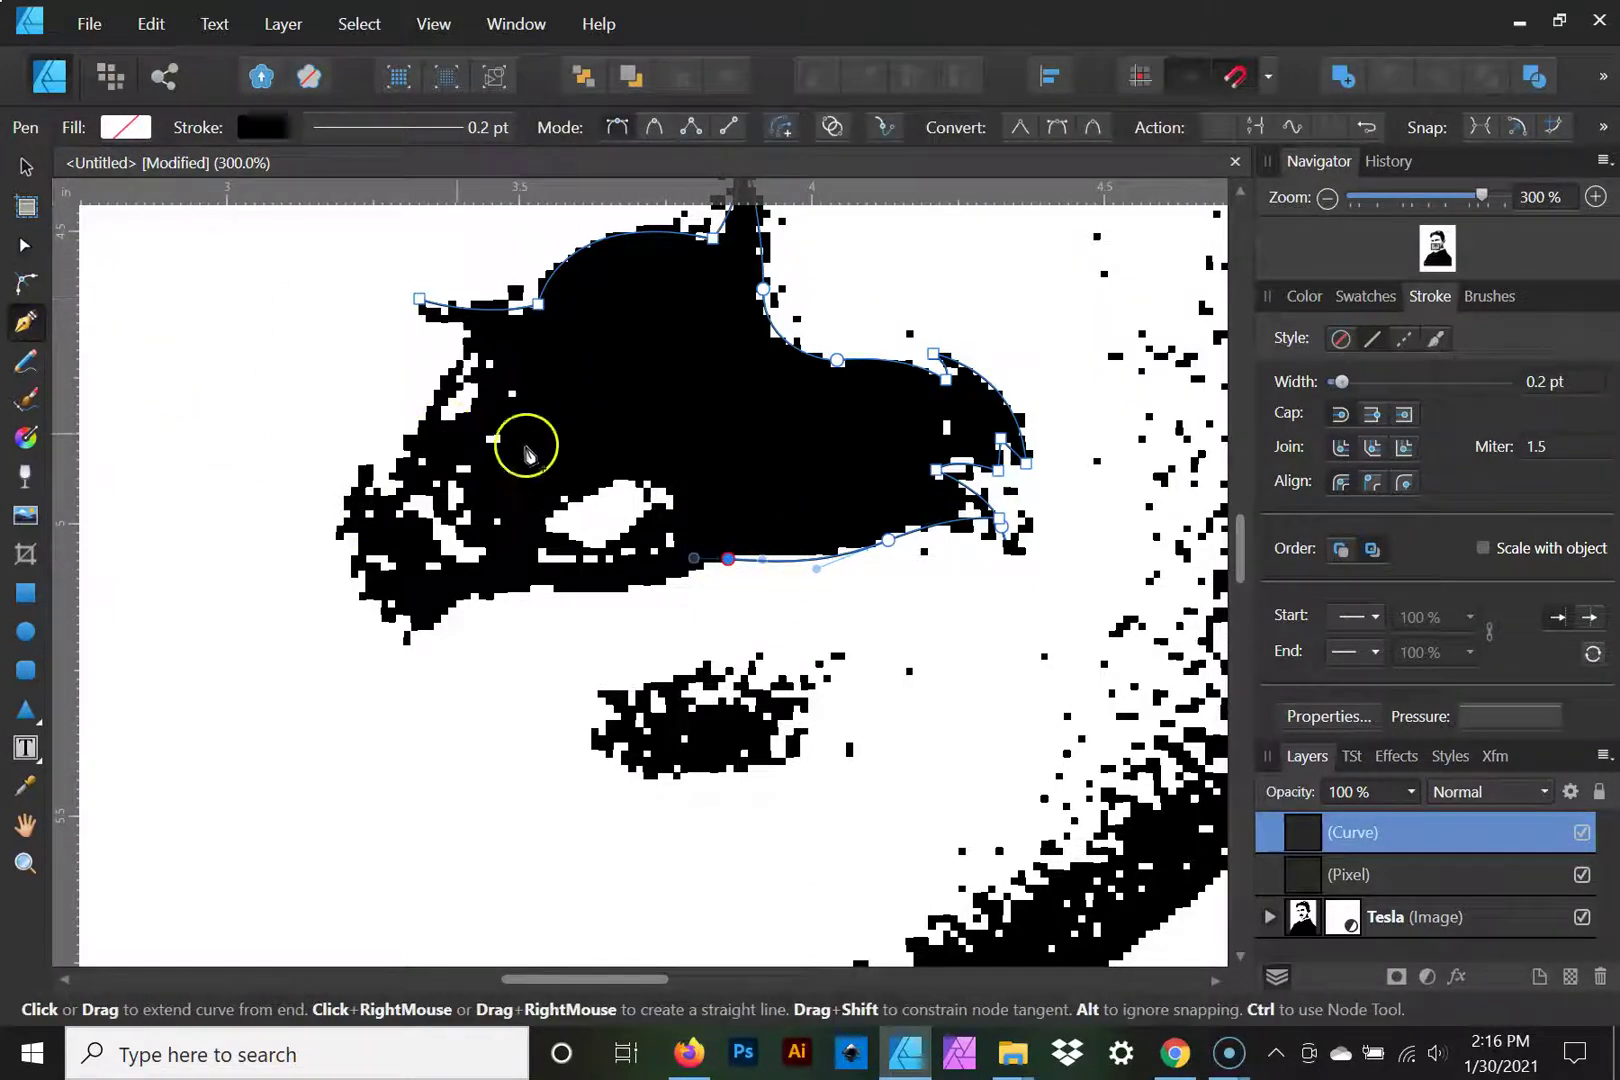
left_click(728, 561)
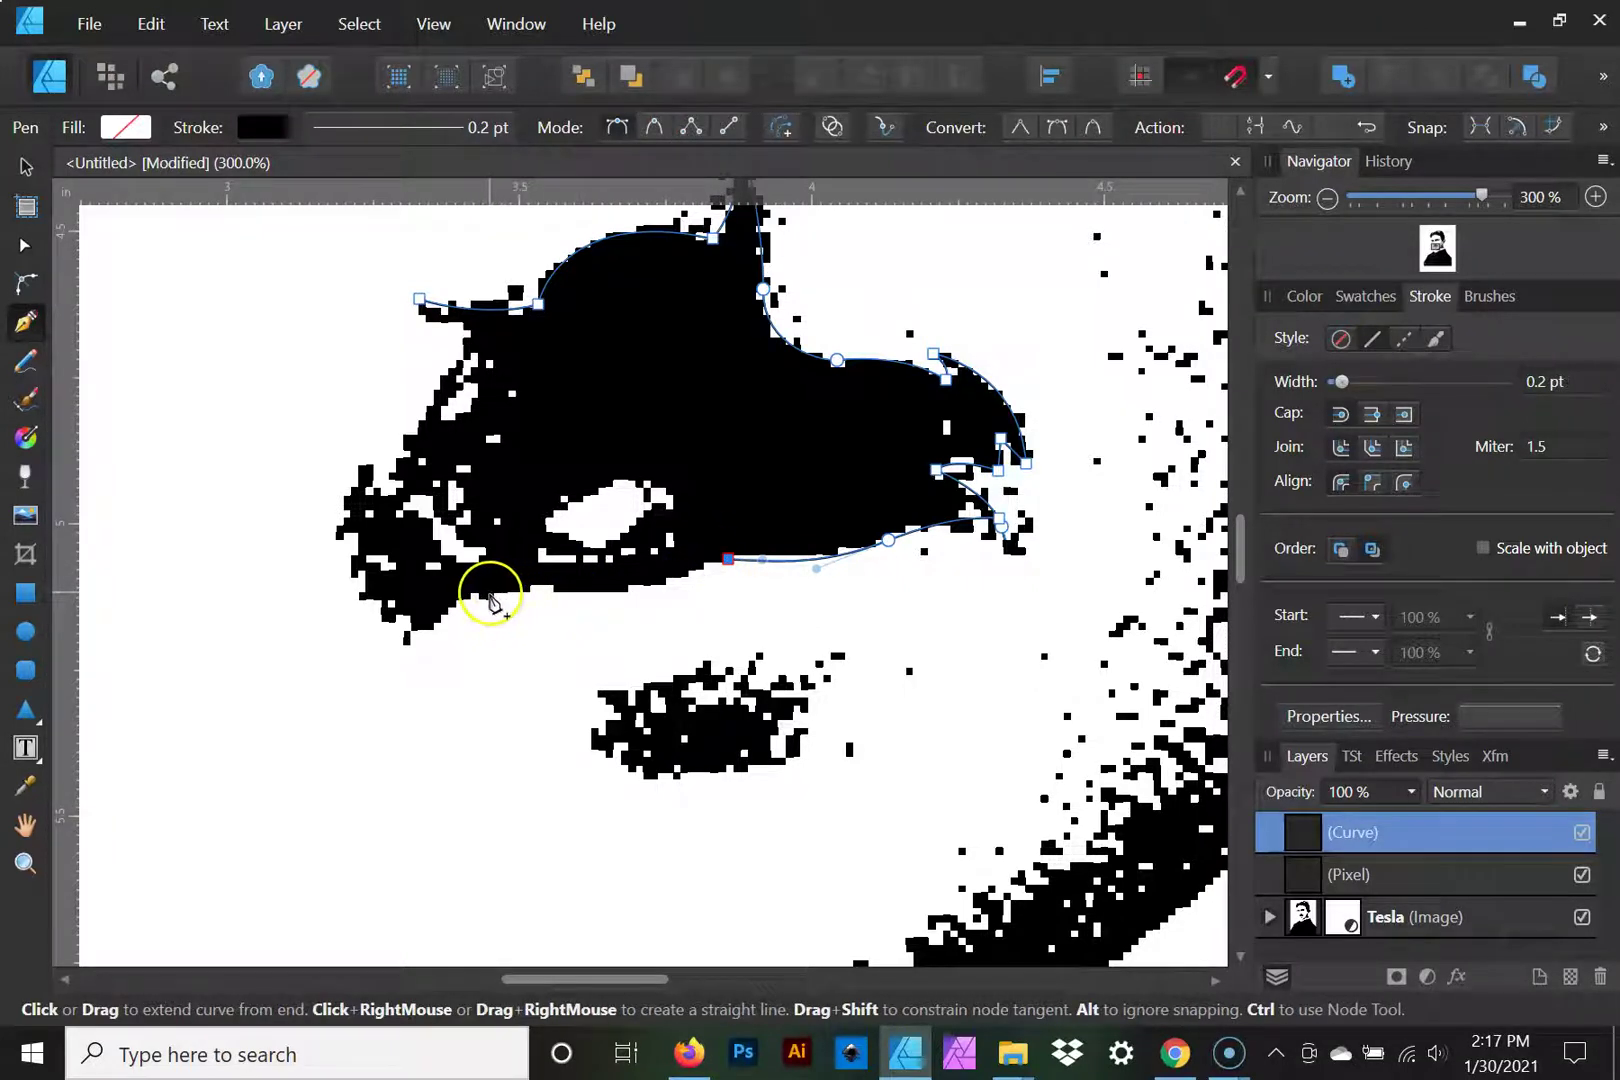
Step: Extend the path along the lower-left edge to the moustache's bottom-left tip, shortening the preceding smooth node's handle to fit
left_click_drag(490, 594, 347, 585)
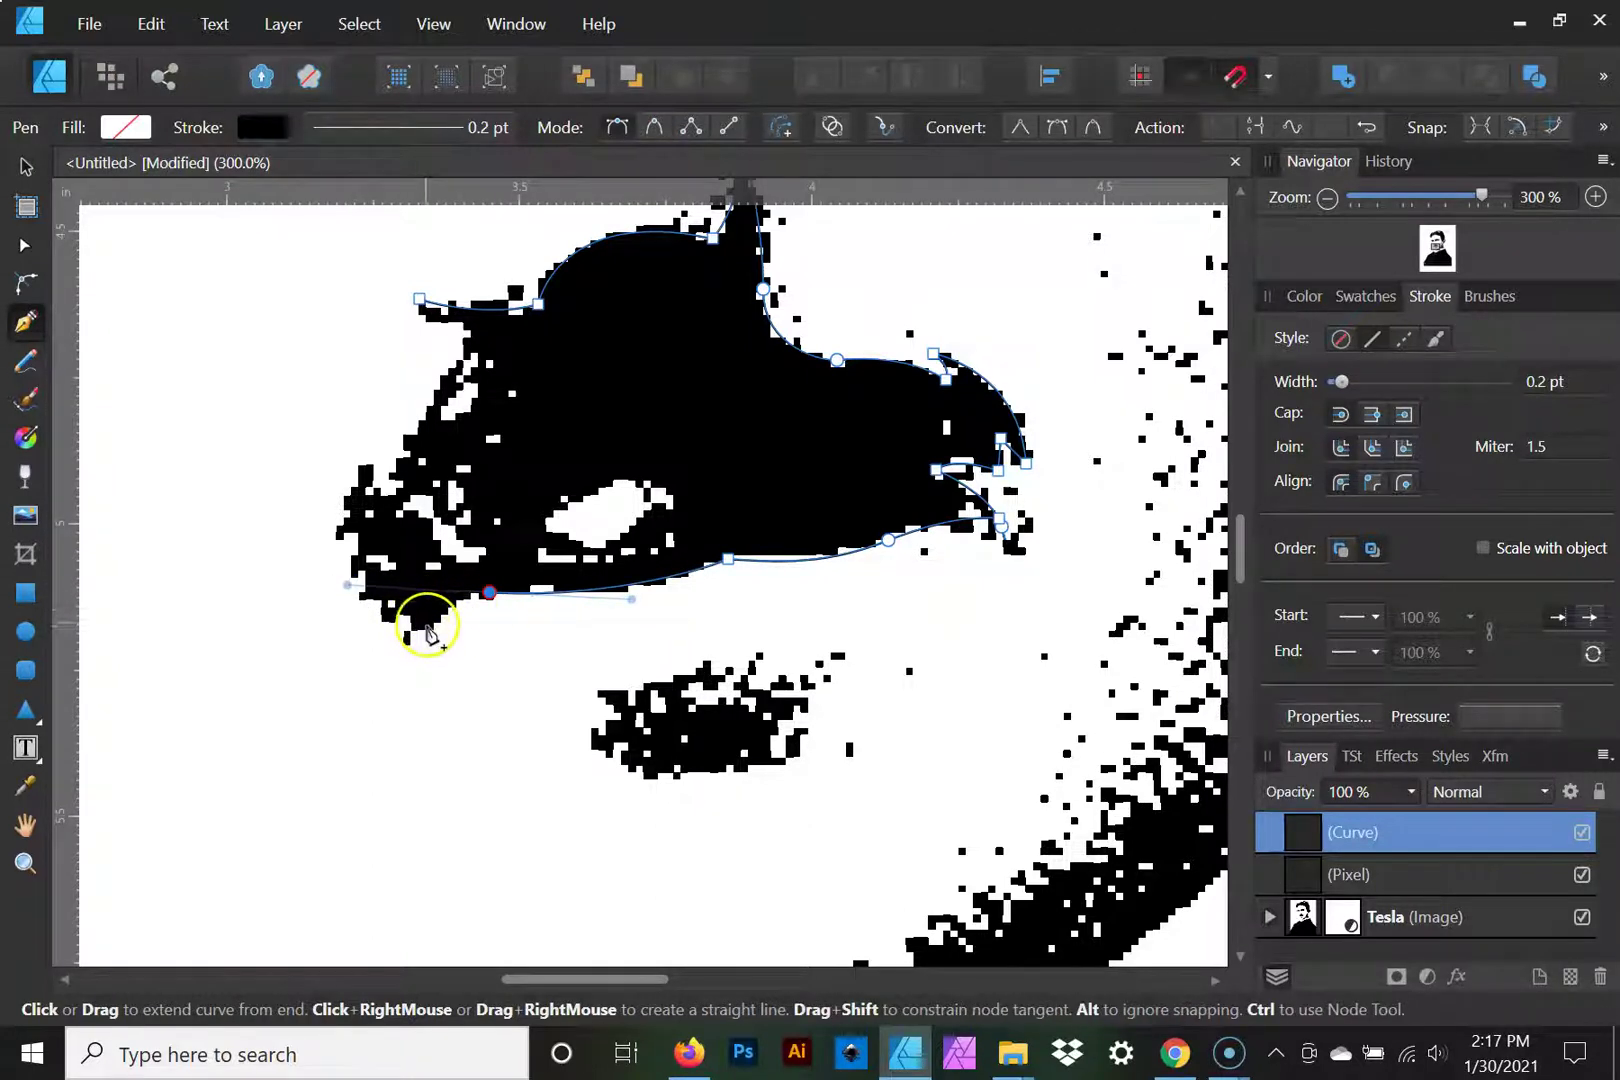
left_click_drag(427, 626, 396, 642)
left_click(25, 245)
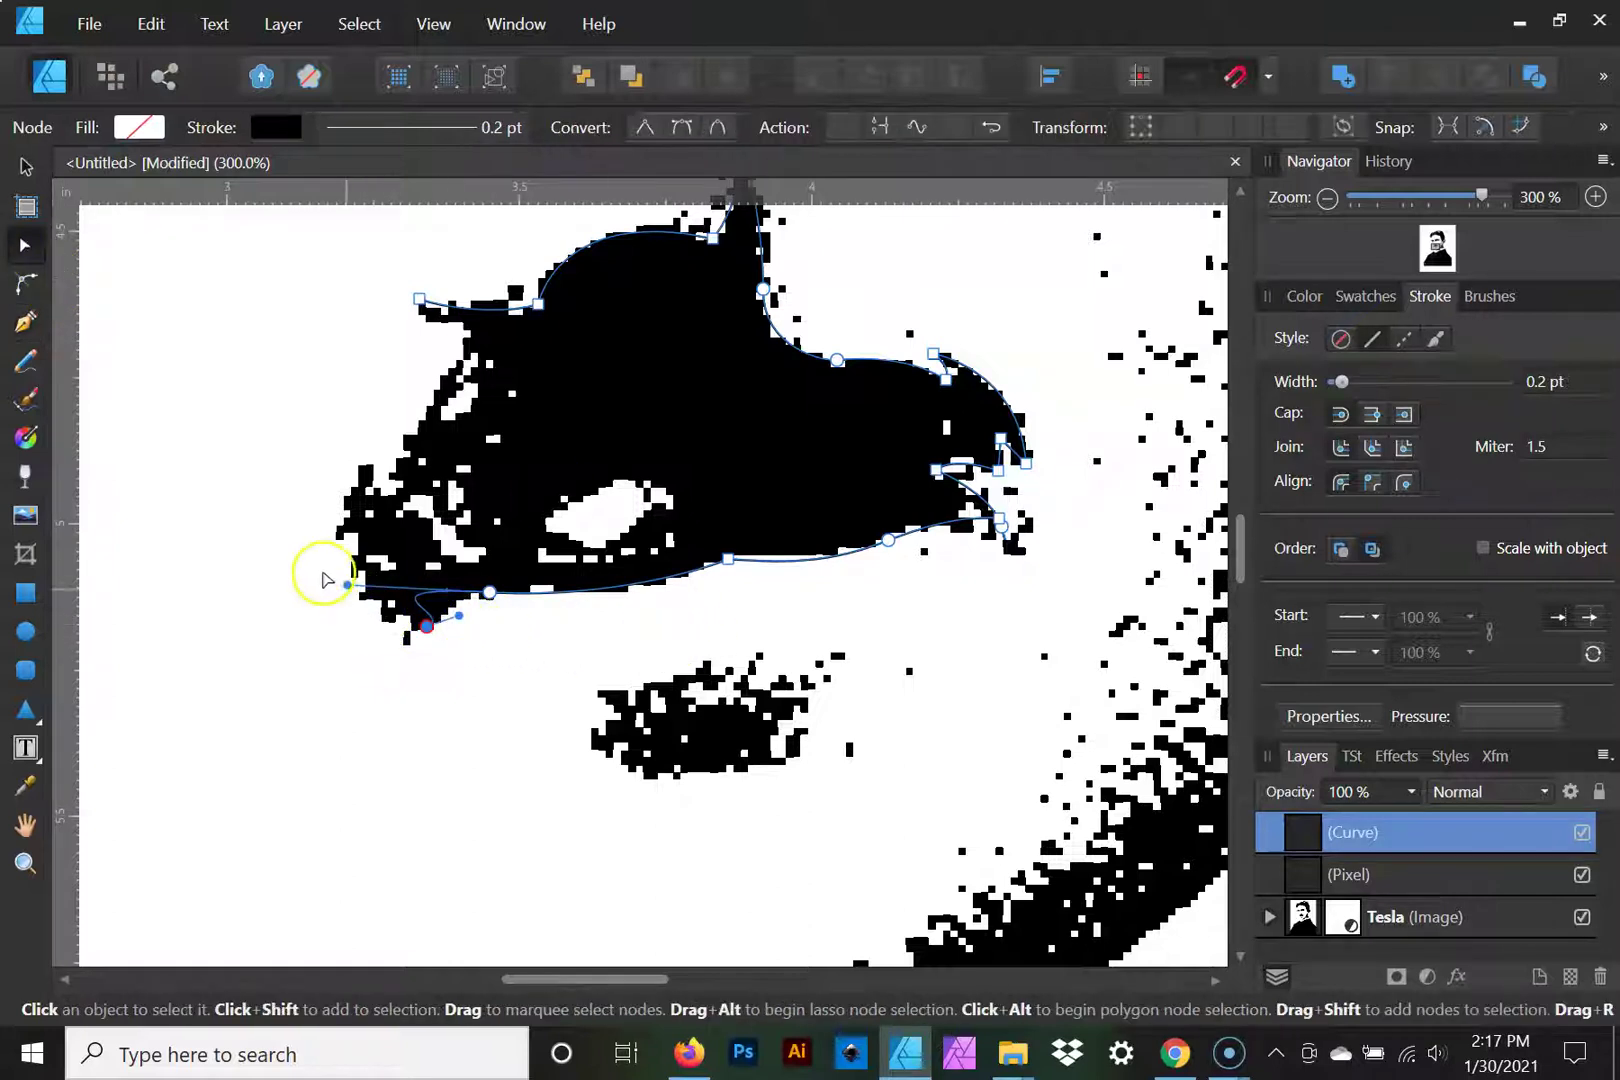
left_click_drag(350, 587, 450, 596)
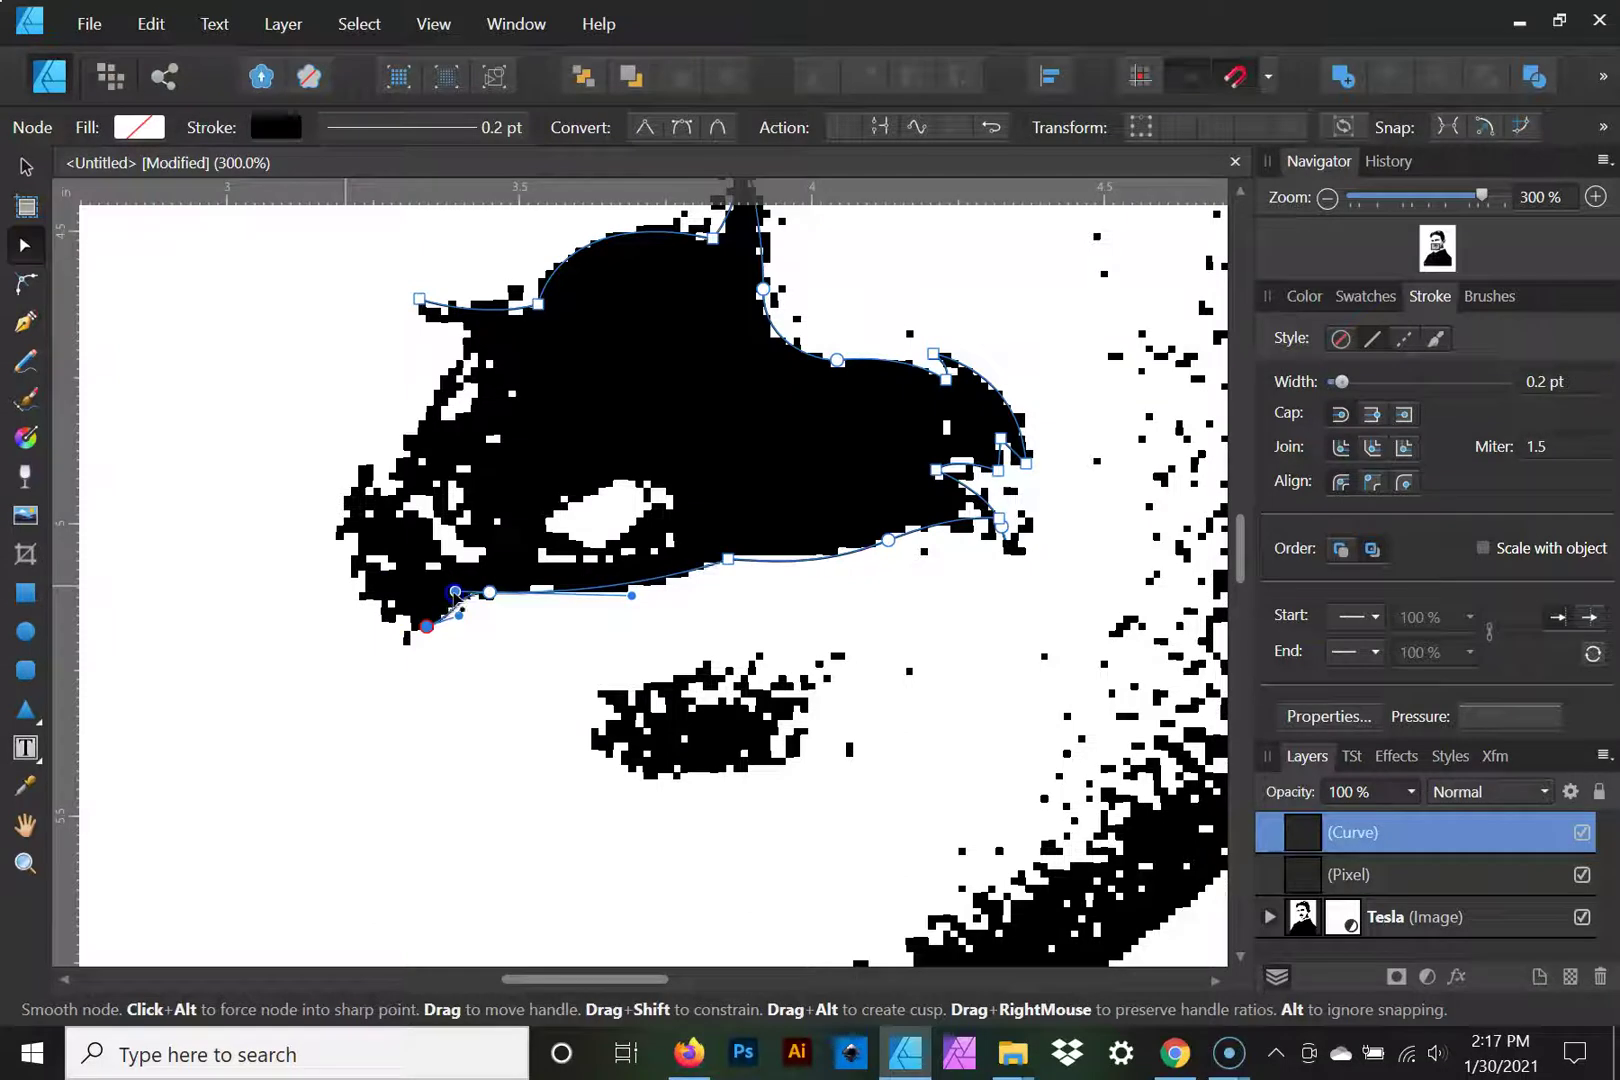
Step: Trace around the moustache's rounded lower-left end with the Pen tool and out to its leftmost point, using a sharp node
left_click(27, 318)
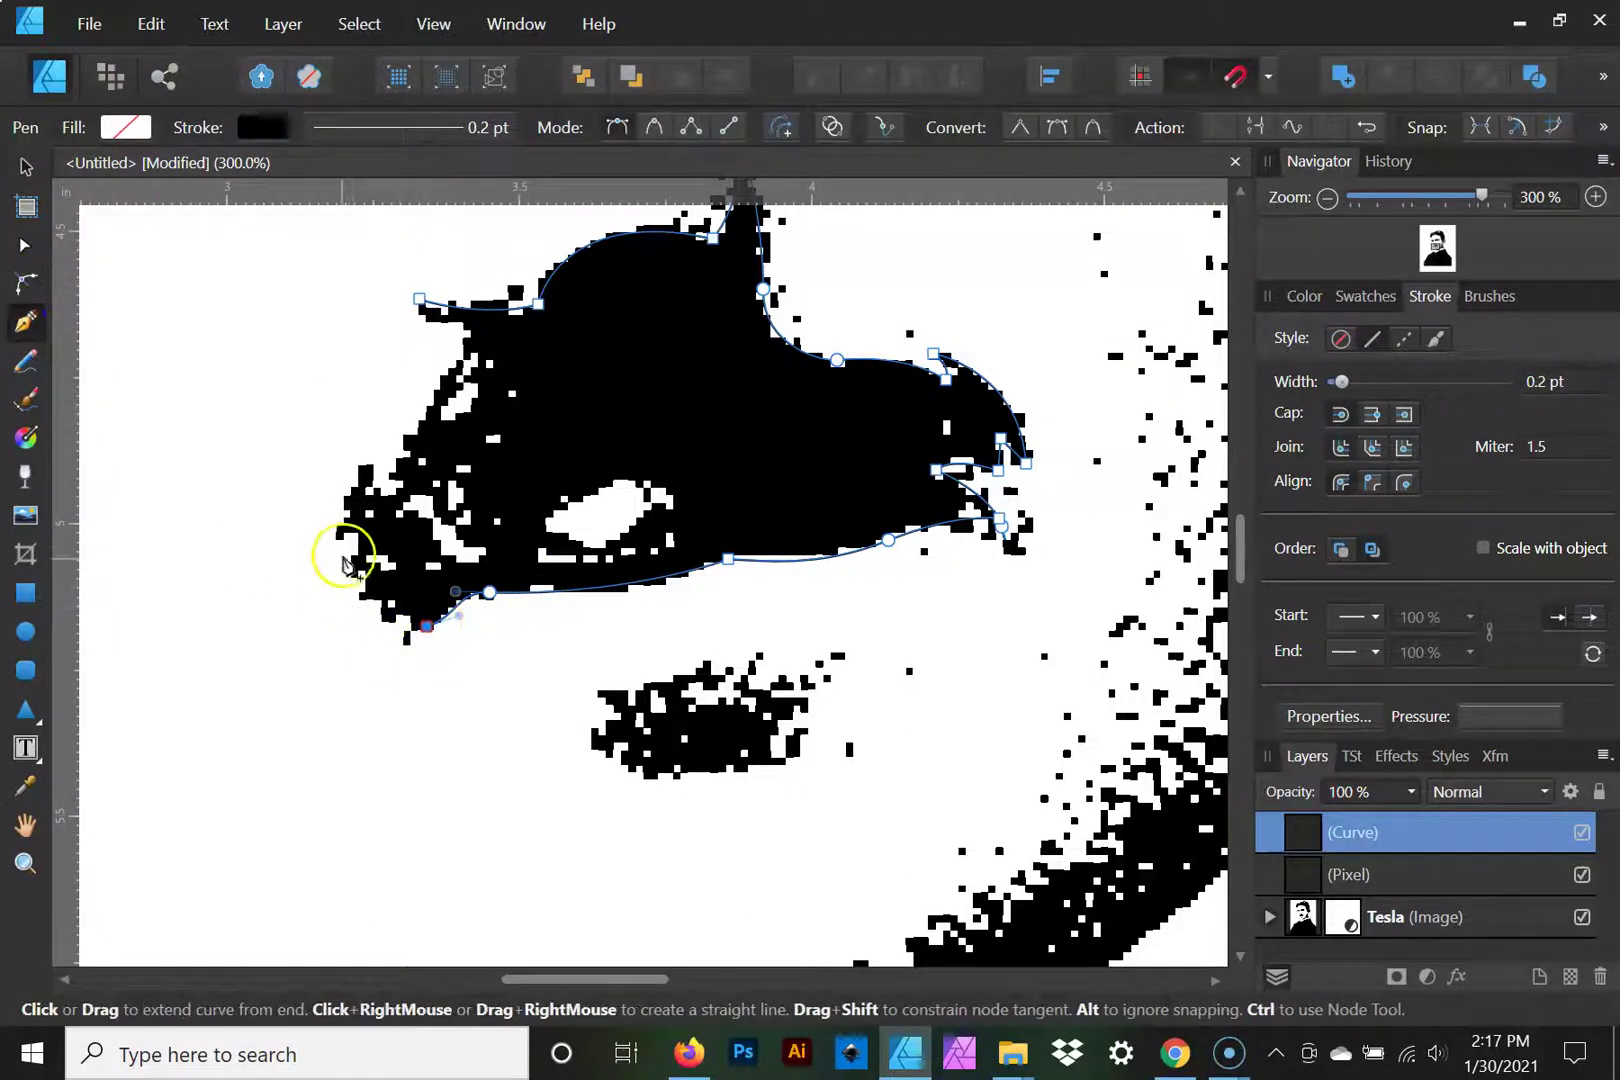
left_click_drag(358, 540, 377, 467)
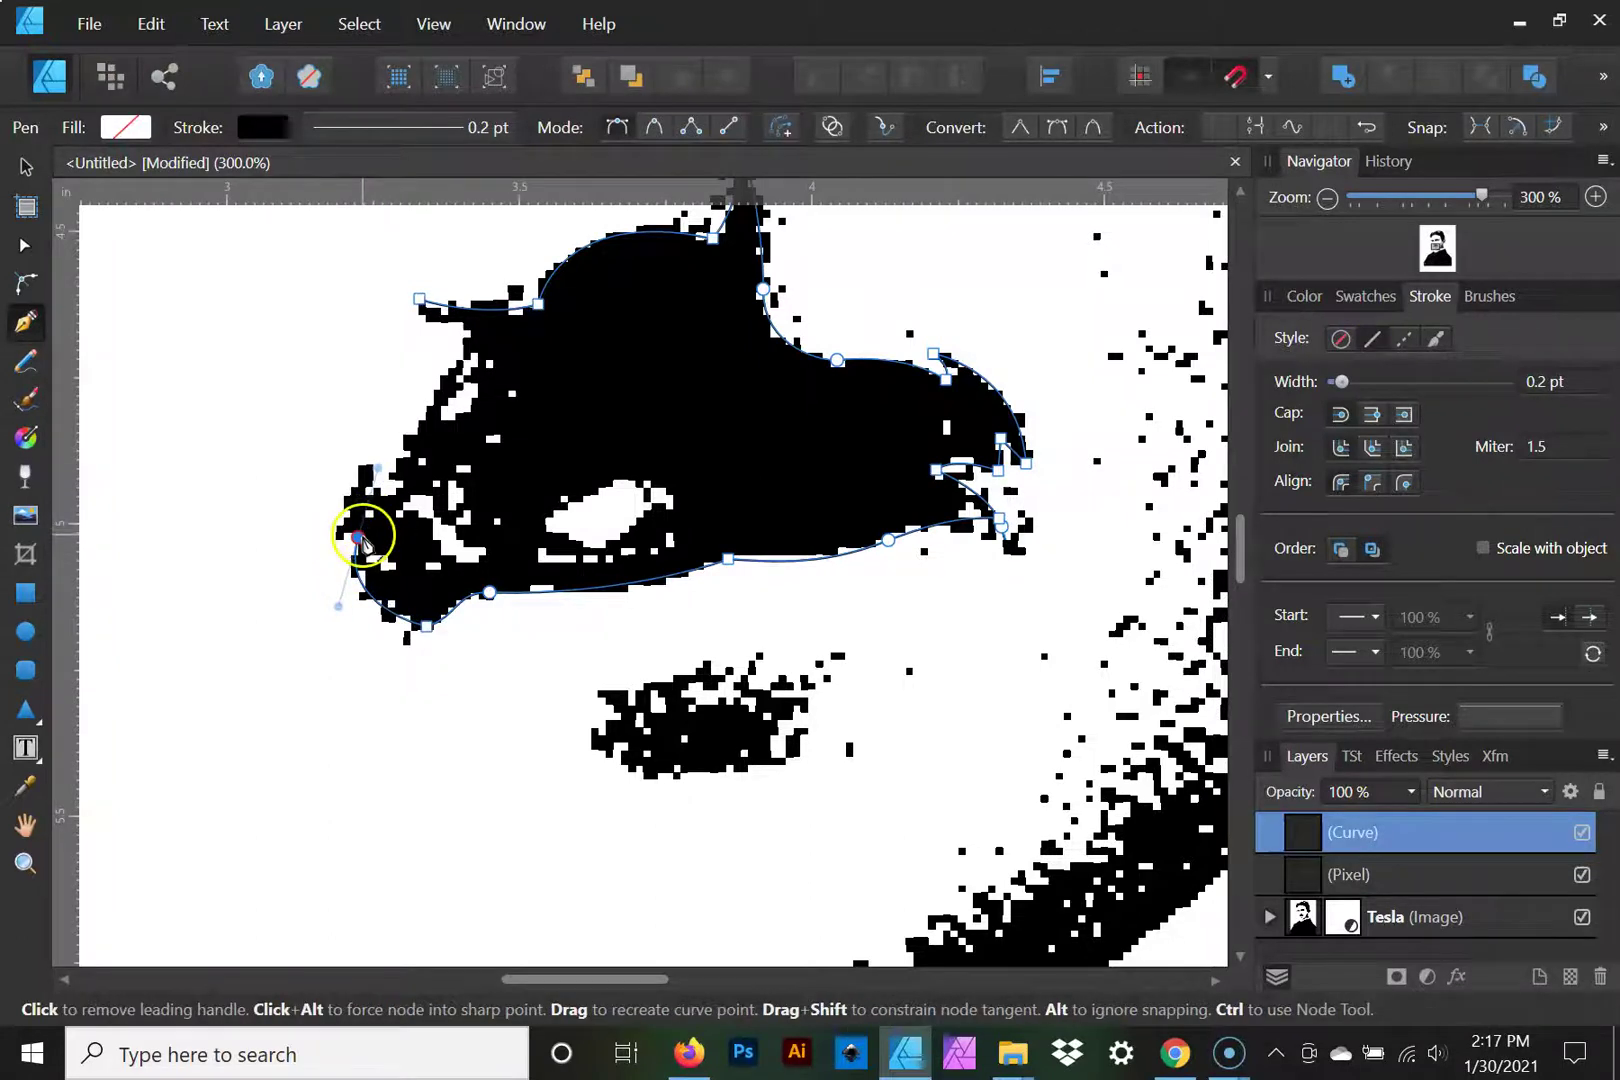
left_click(360, 540)
left_click(335, 542)
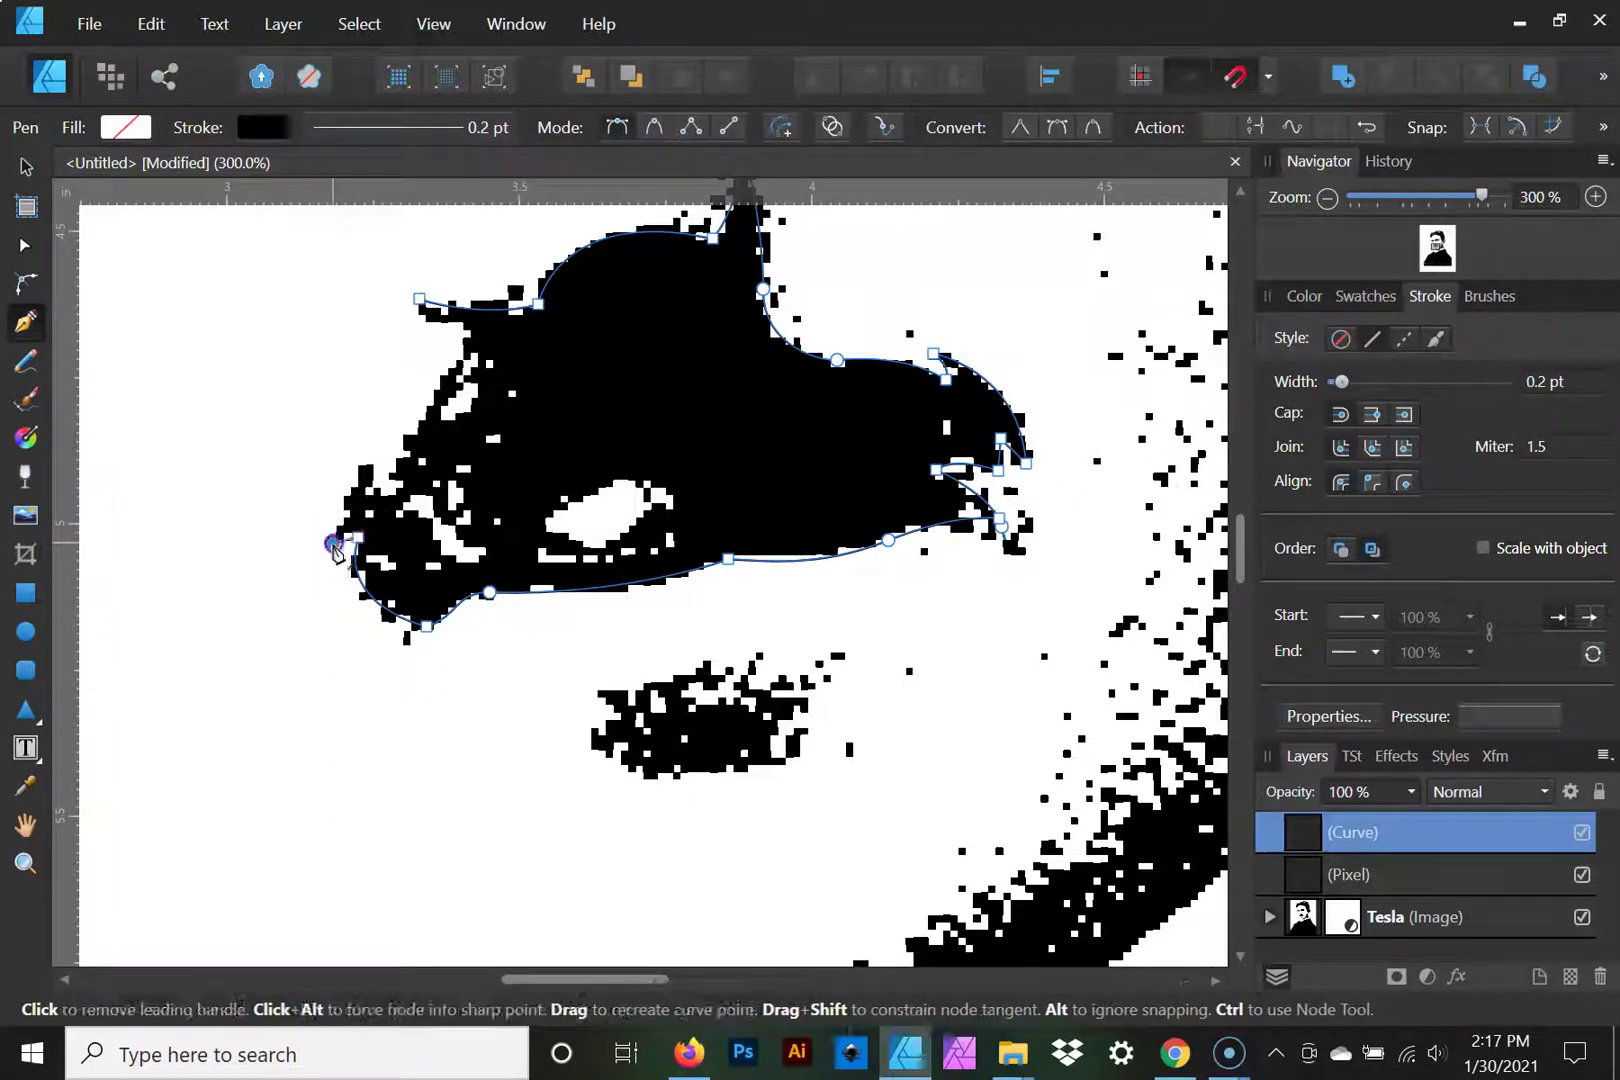
Step: Trace the small left spike and the moustache's left side, closing the curve at its starting node
left_click_drag(370, 463, 401, 454)
left_click(370, 462)
left_click(382, 497)
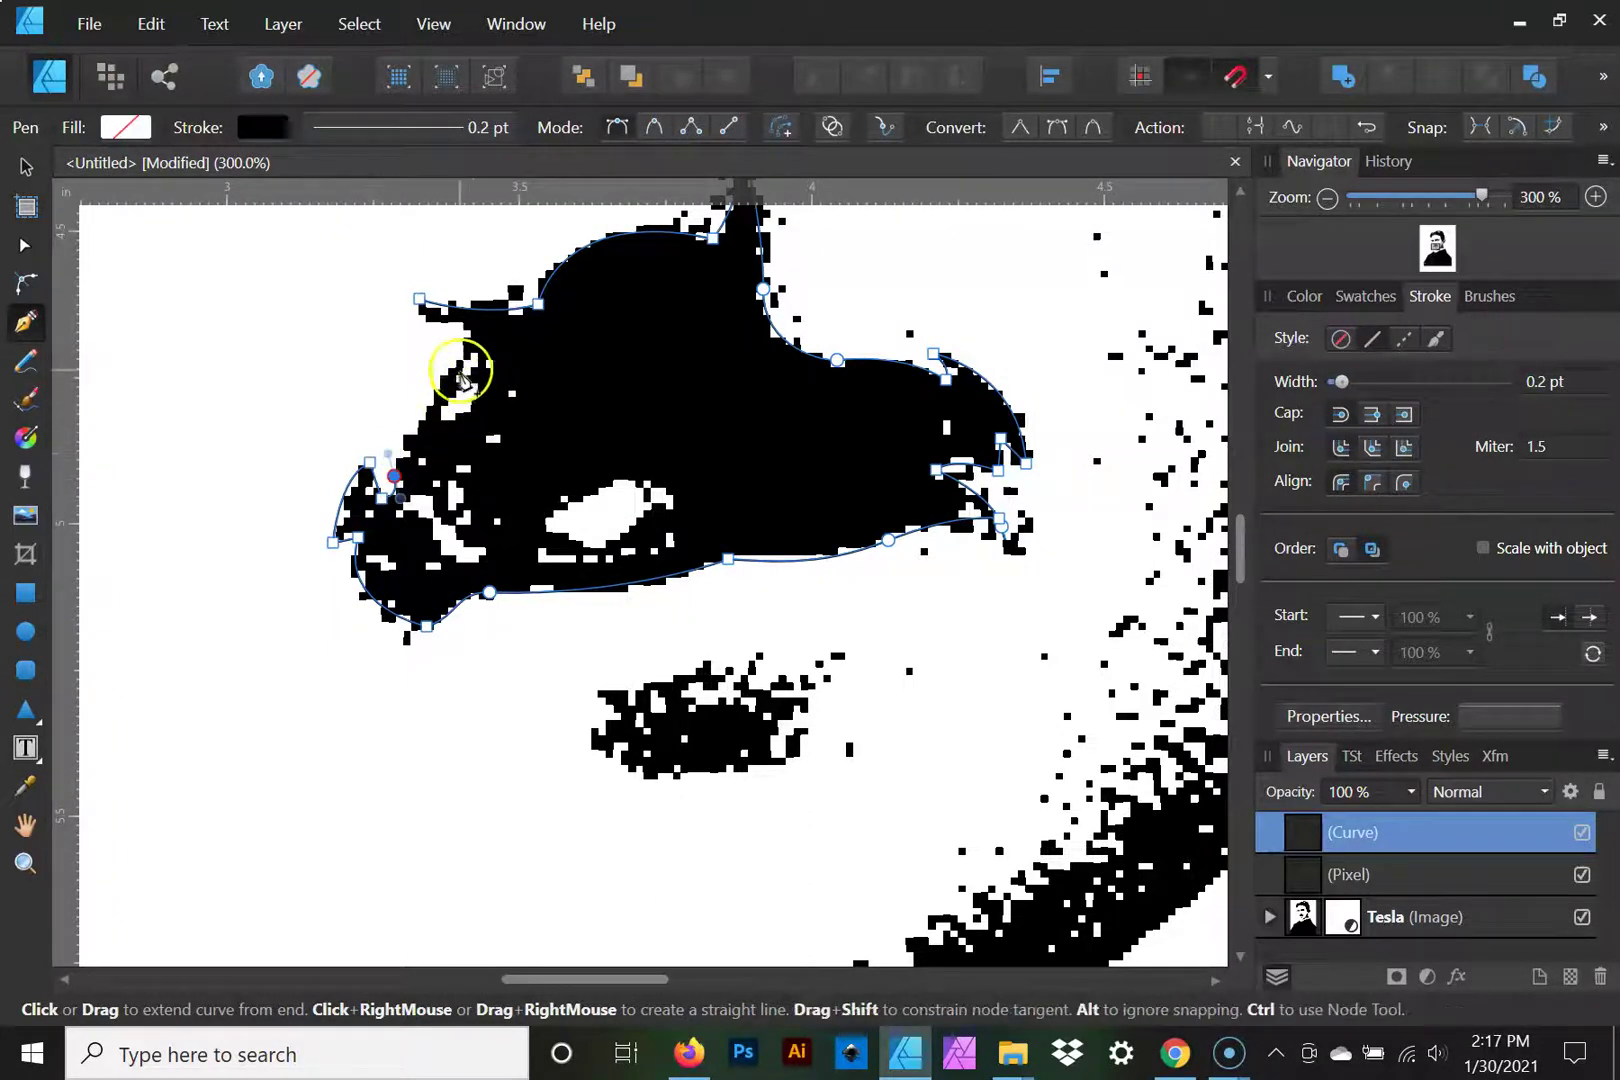
left_click_drag(459, 356, 494, 342)
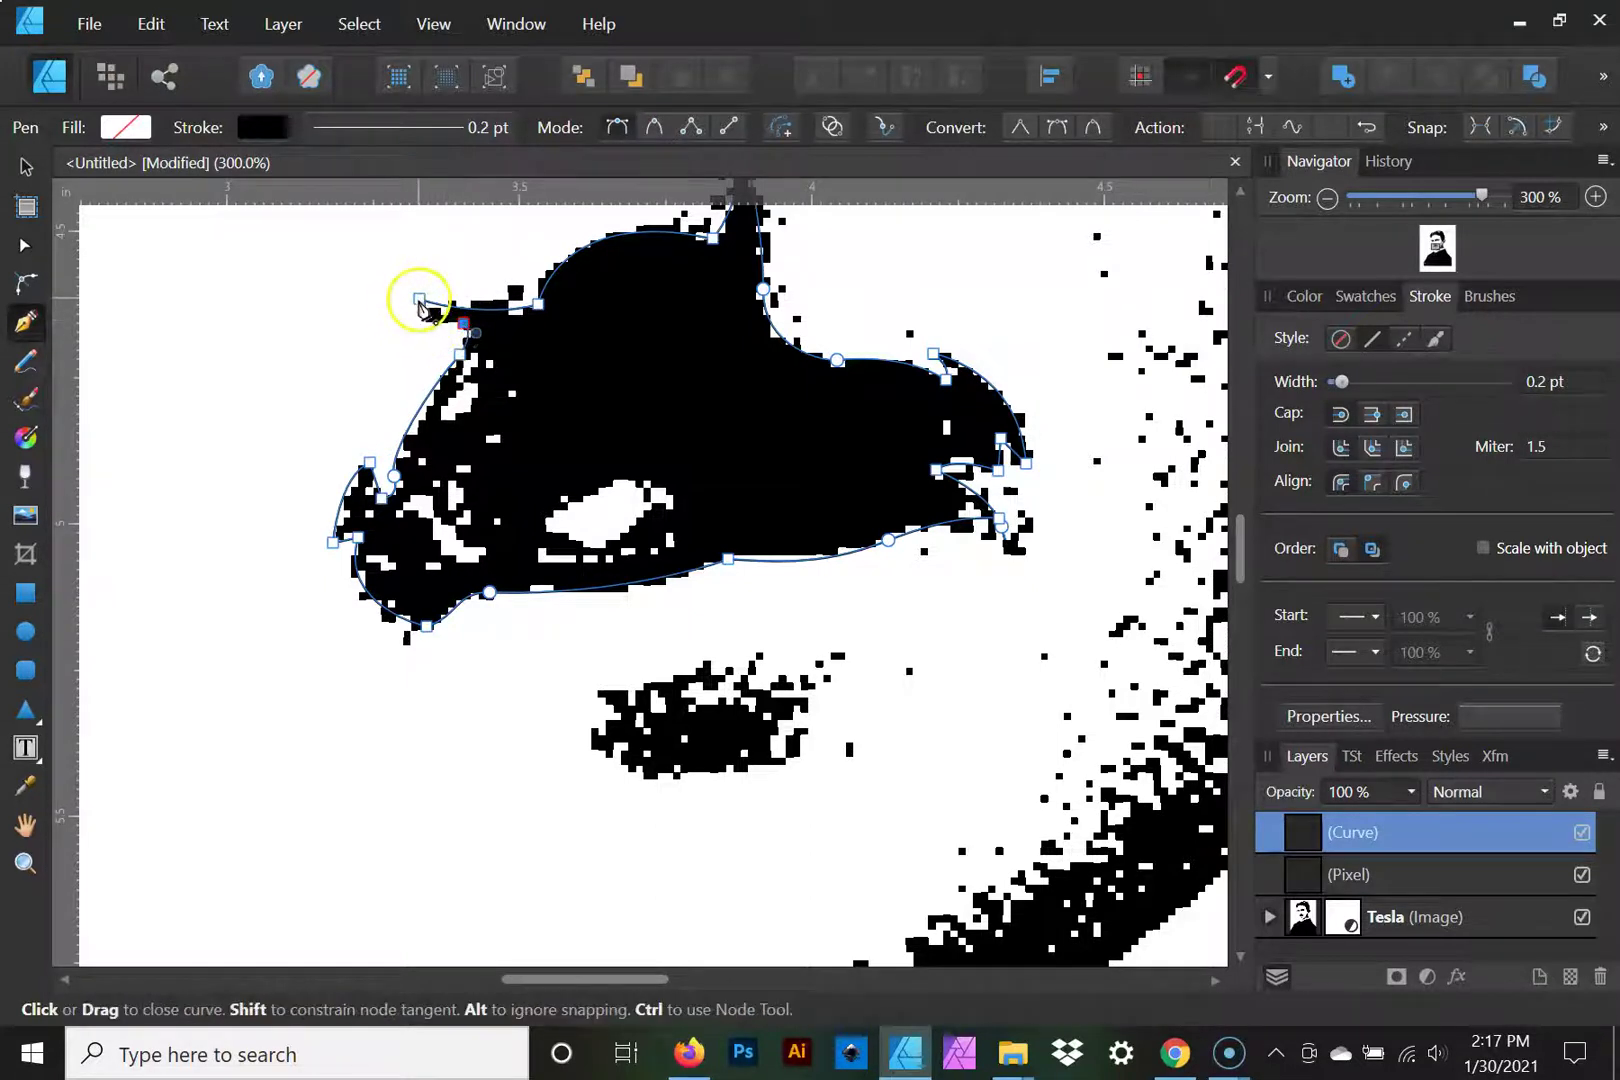
left_click(416, 276)
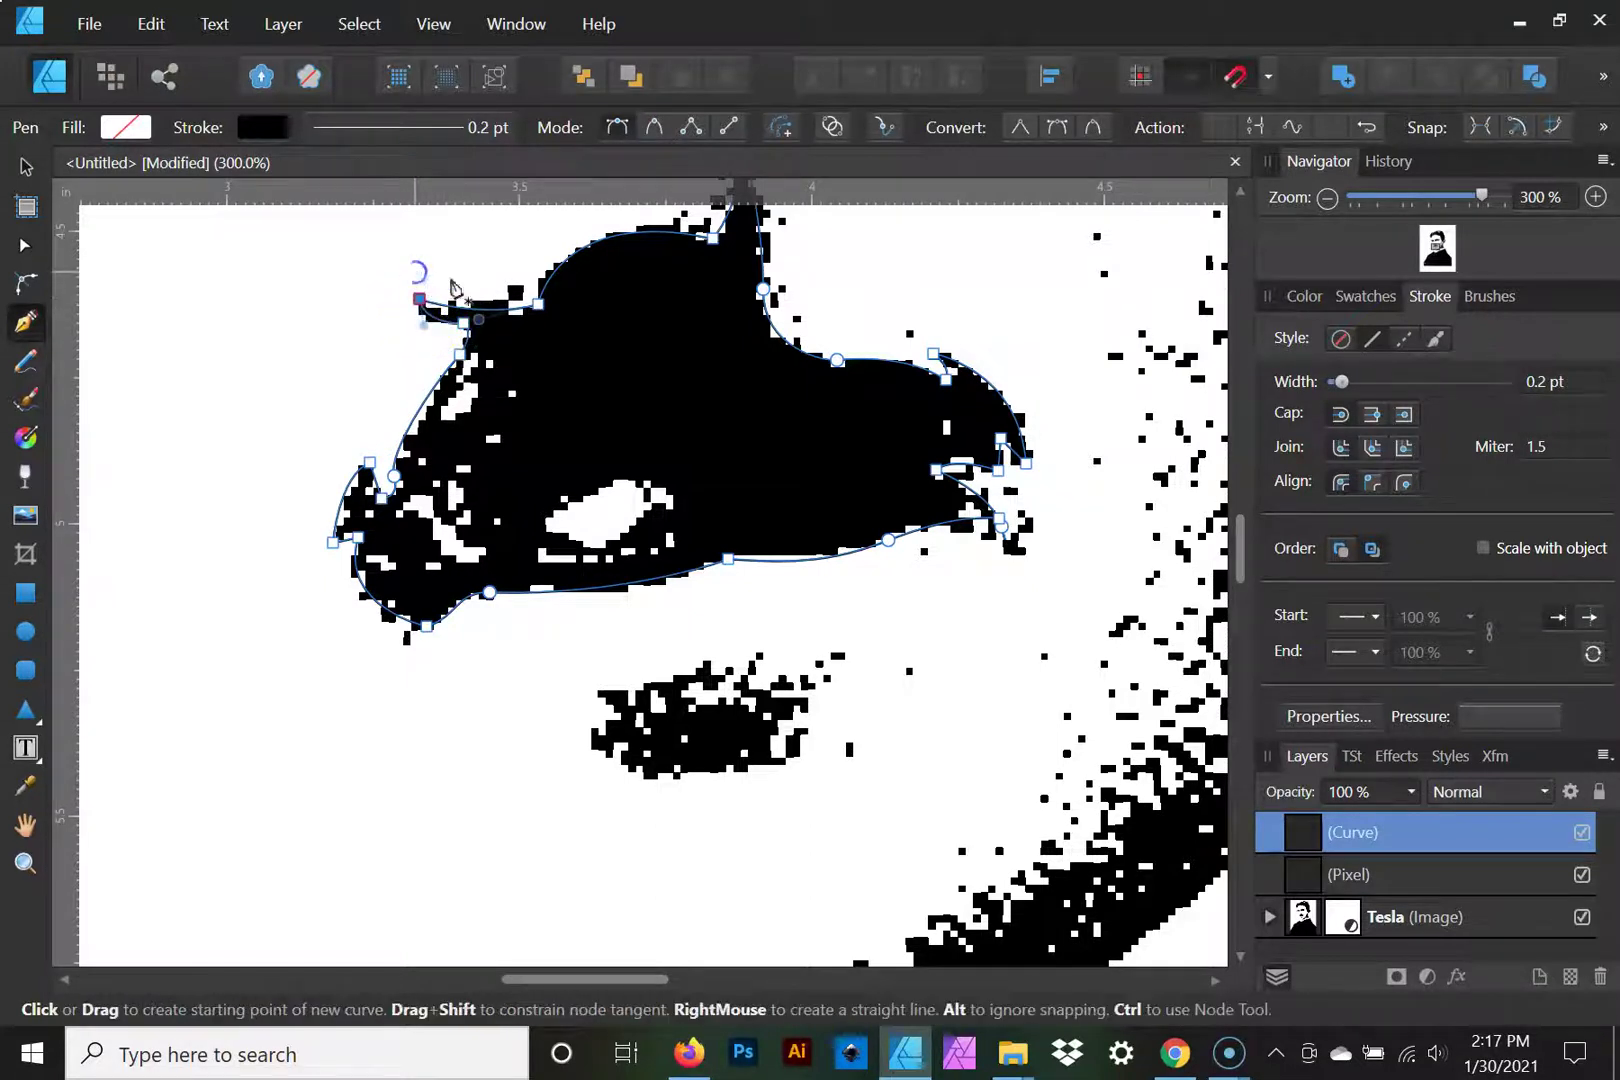
Step: Swap the curve's stroke and fill colours so it is filled black, and set its stroke to none
left_click(1296, 298)
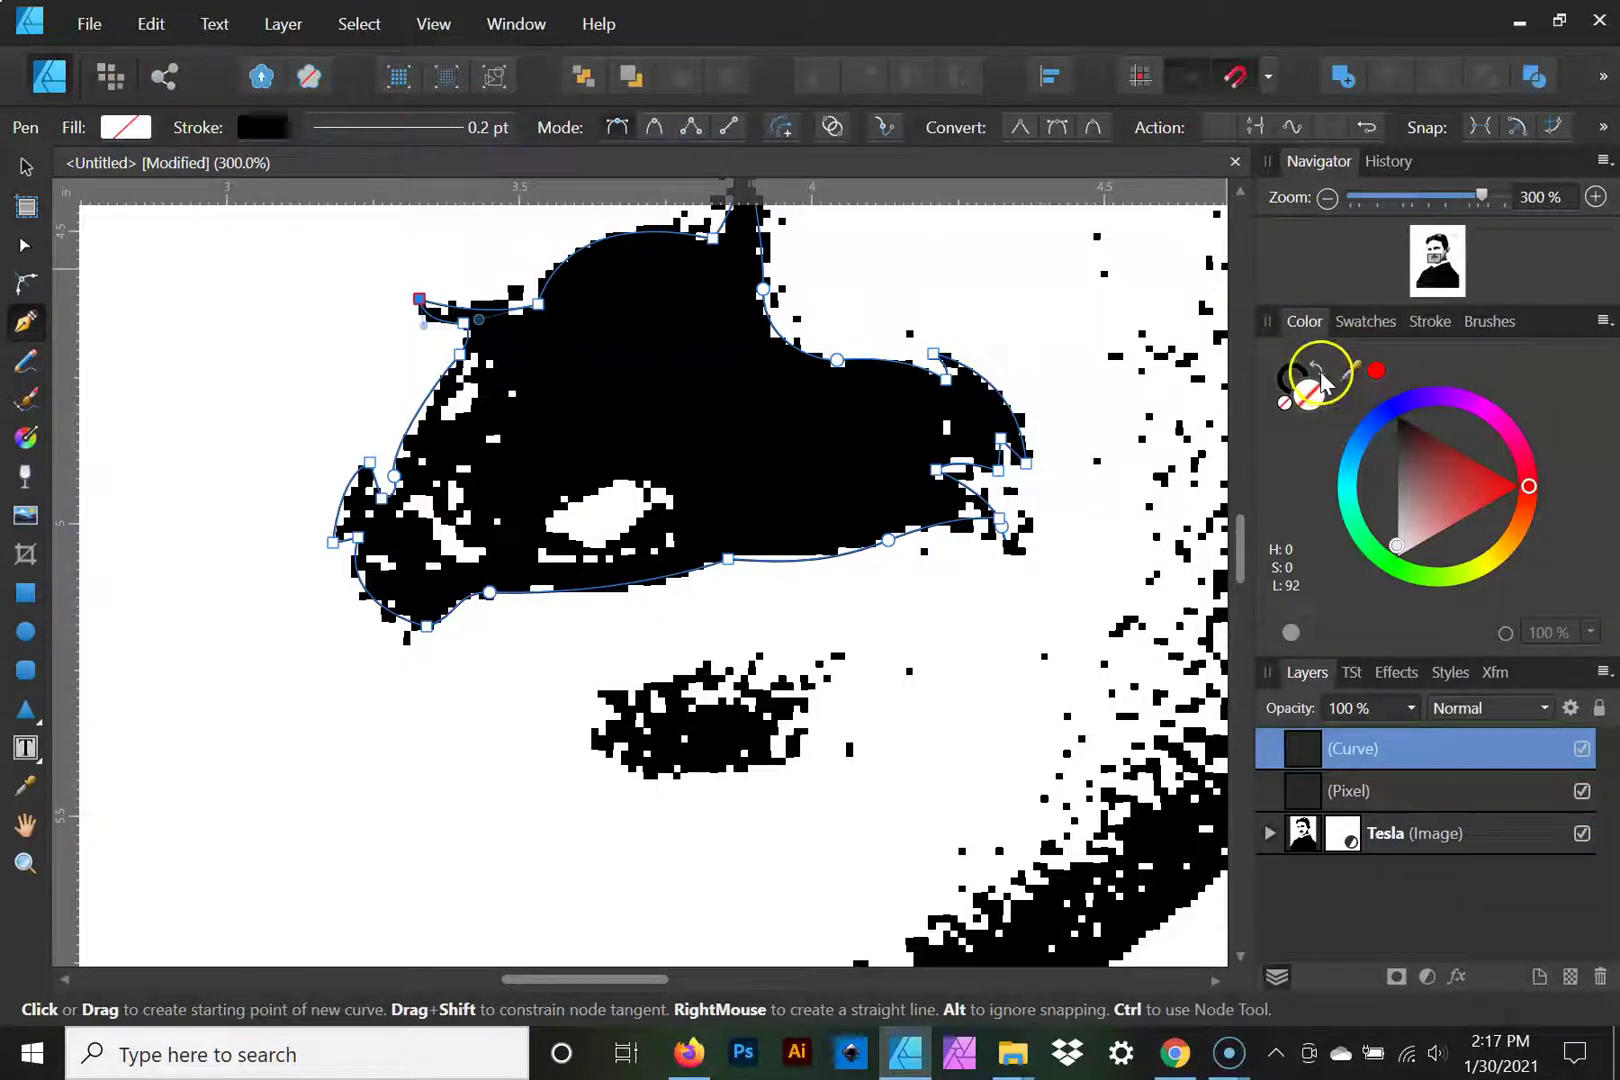
left_click(1321, 378)
left_click(1295, 374)
left_click(1415, 441)
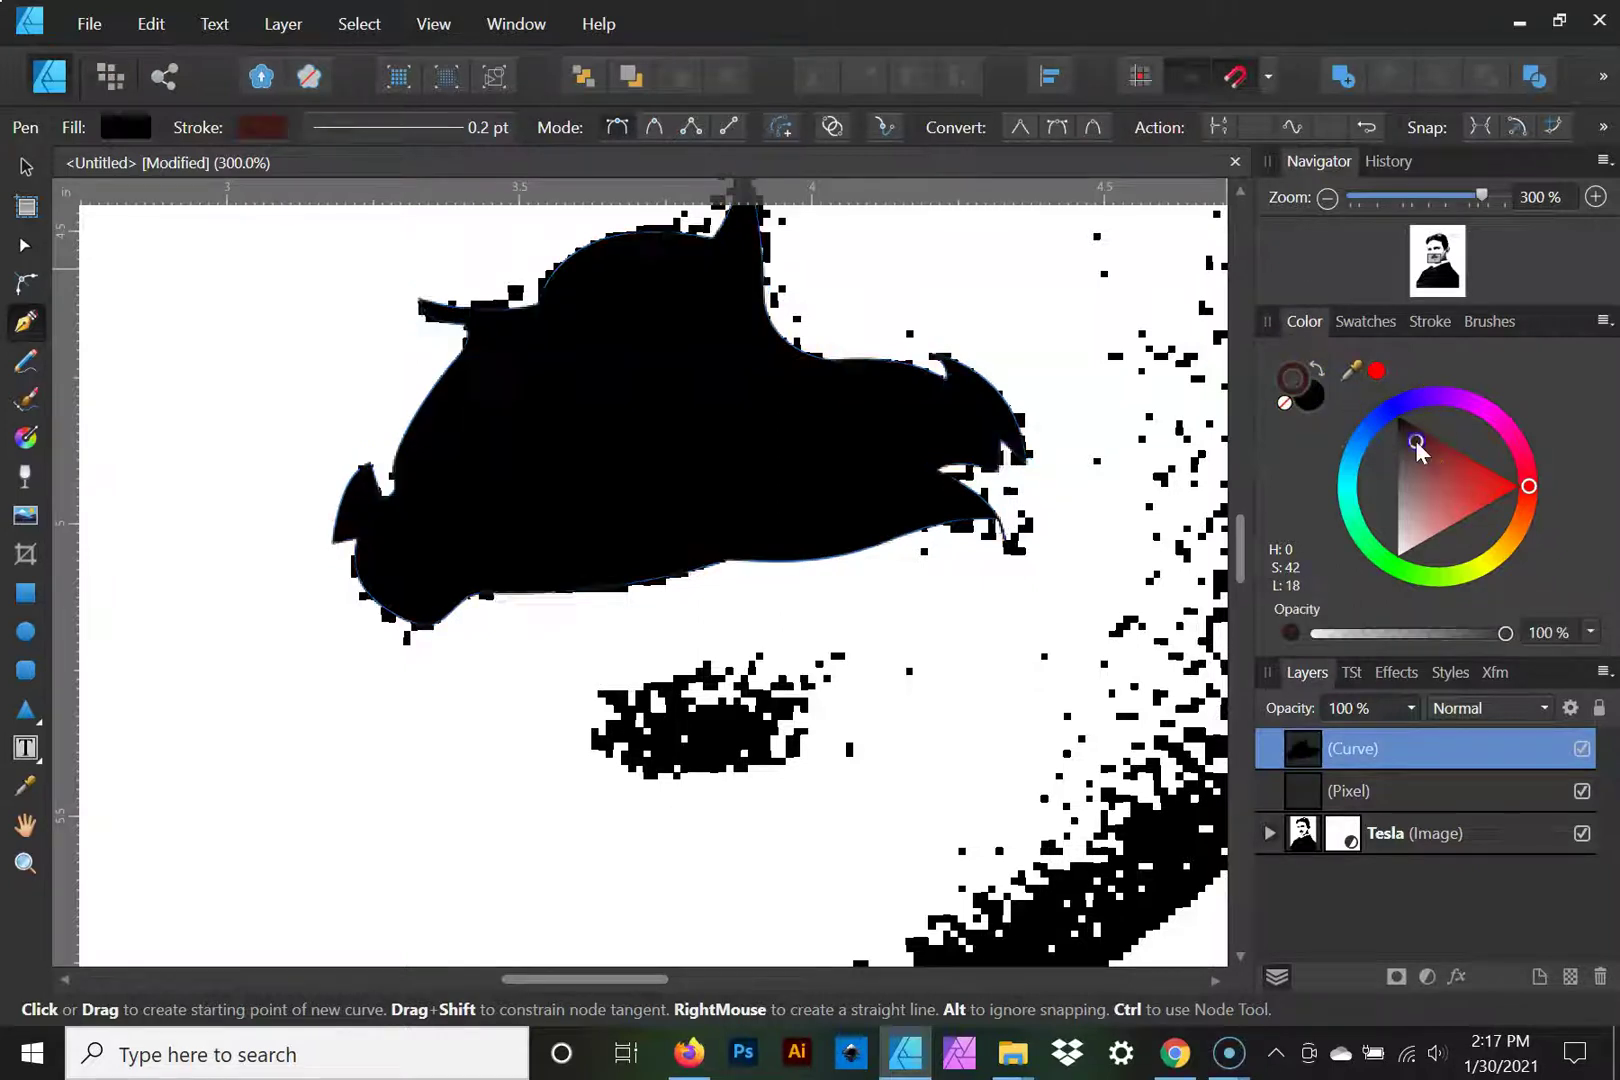
left_click(1285, 403)
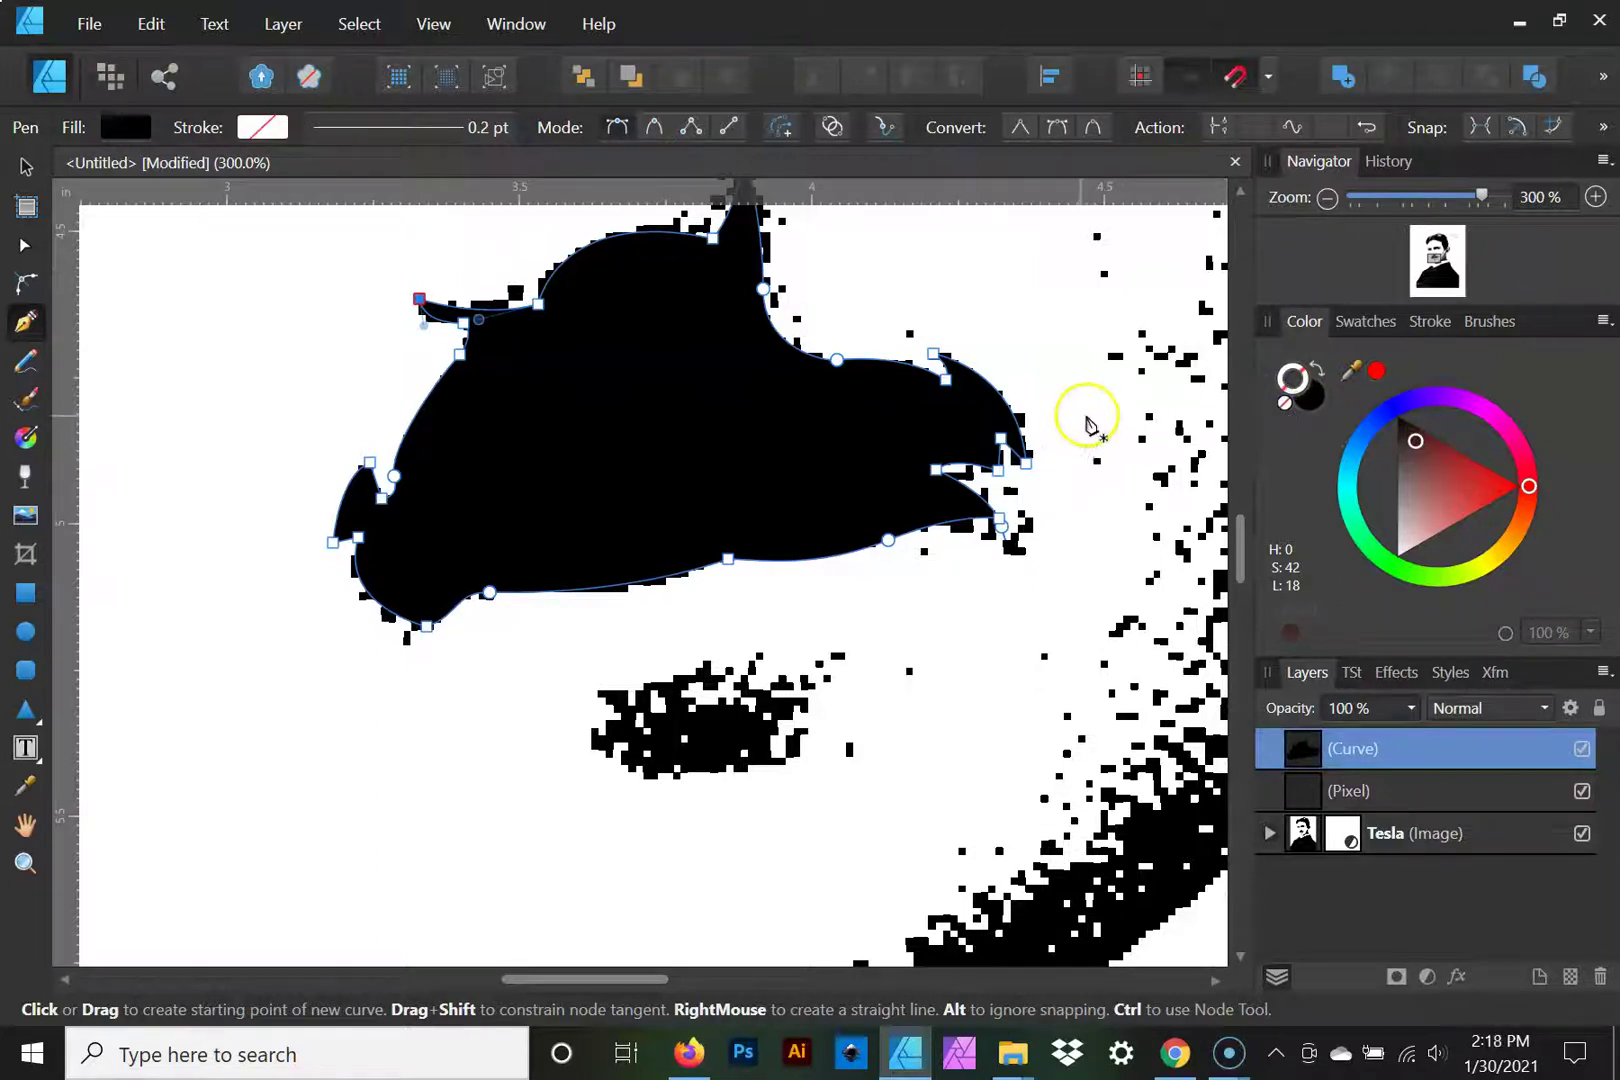
Step: Zoom out to 75% and hide the Tesla image layer to show the traced moustache alone
left_click_drag(933, 296, 1092, 513)
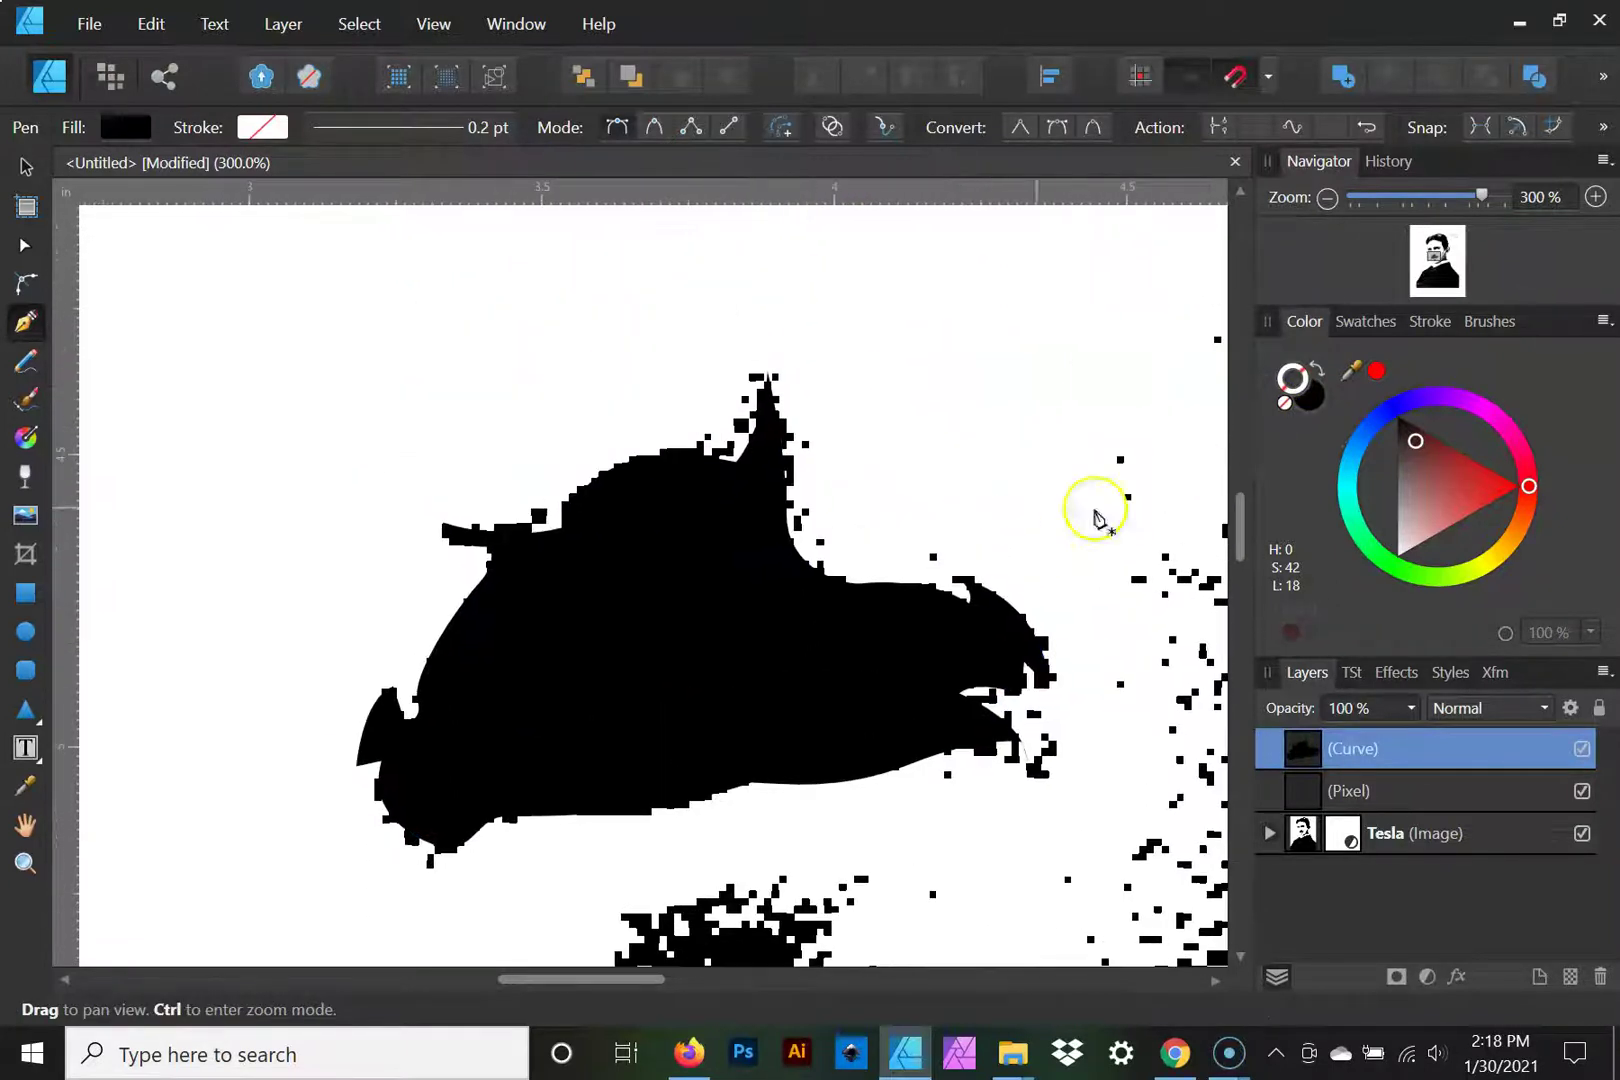
left_click(1325, 198)
left_click(1325, 198)
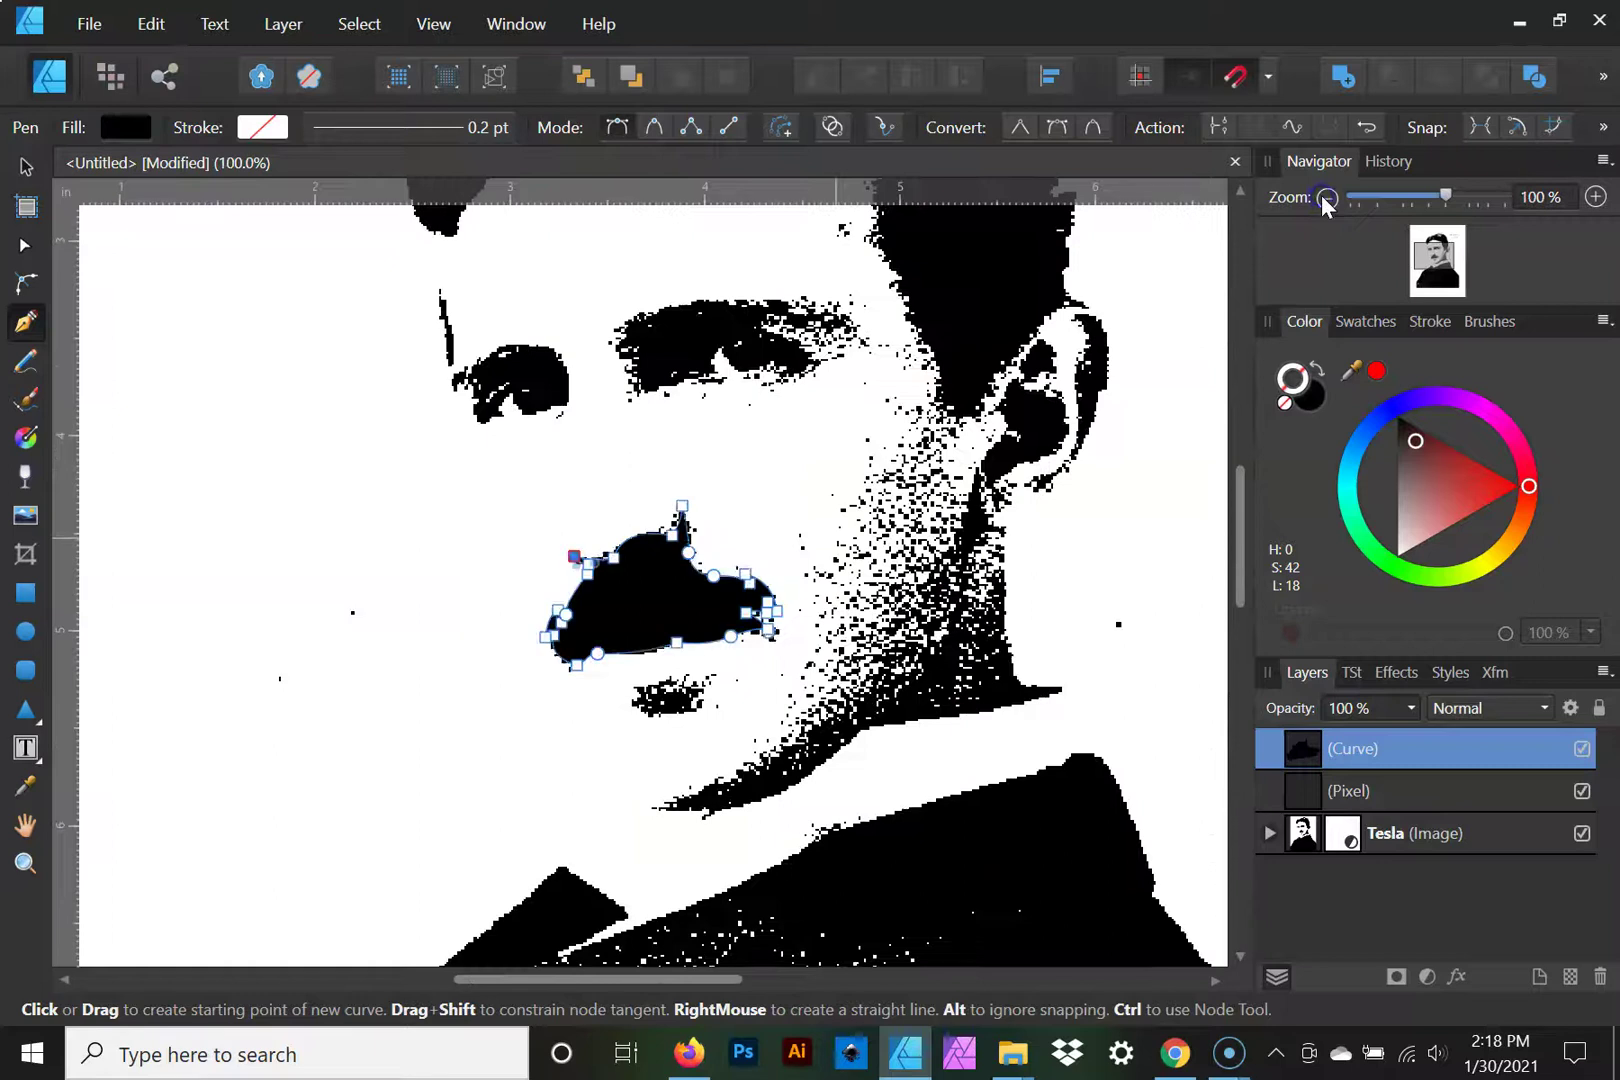
left_click(1325, 198)
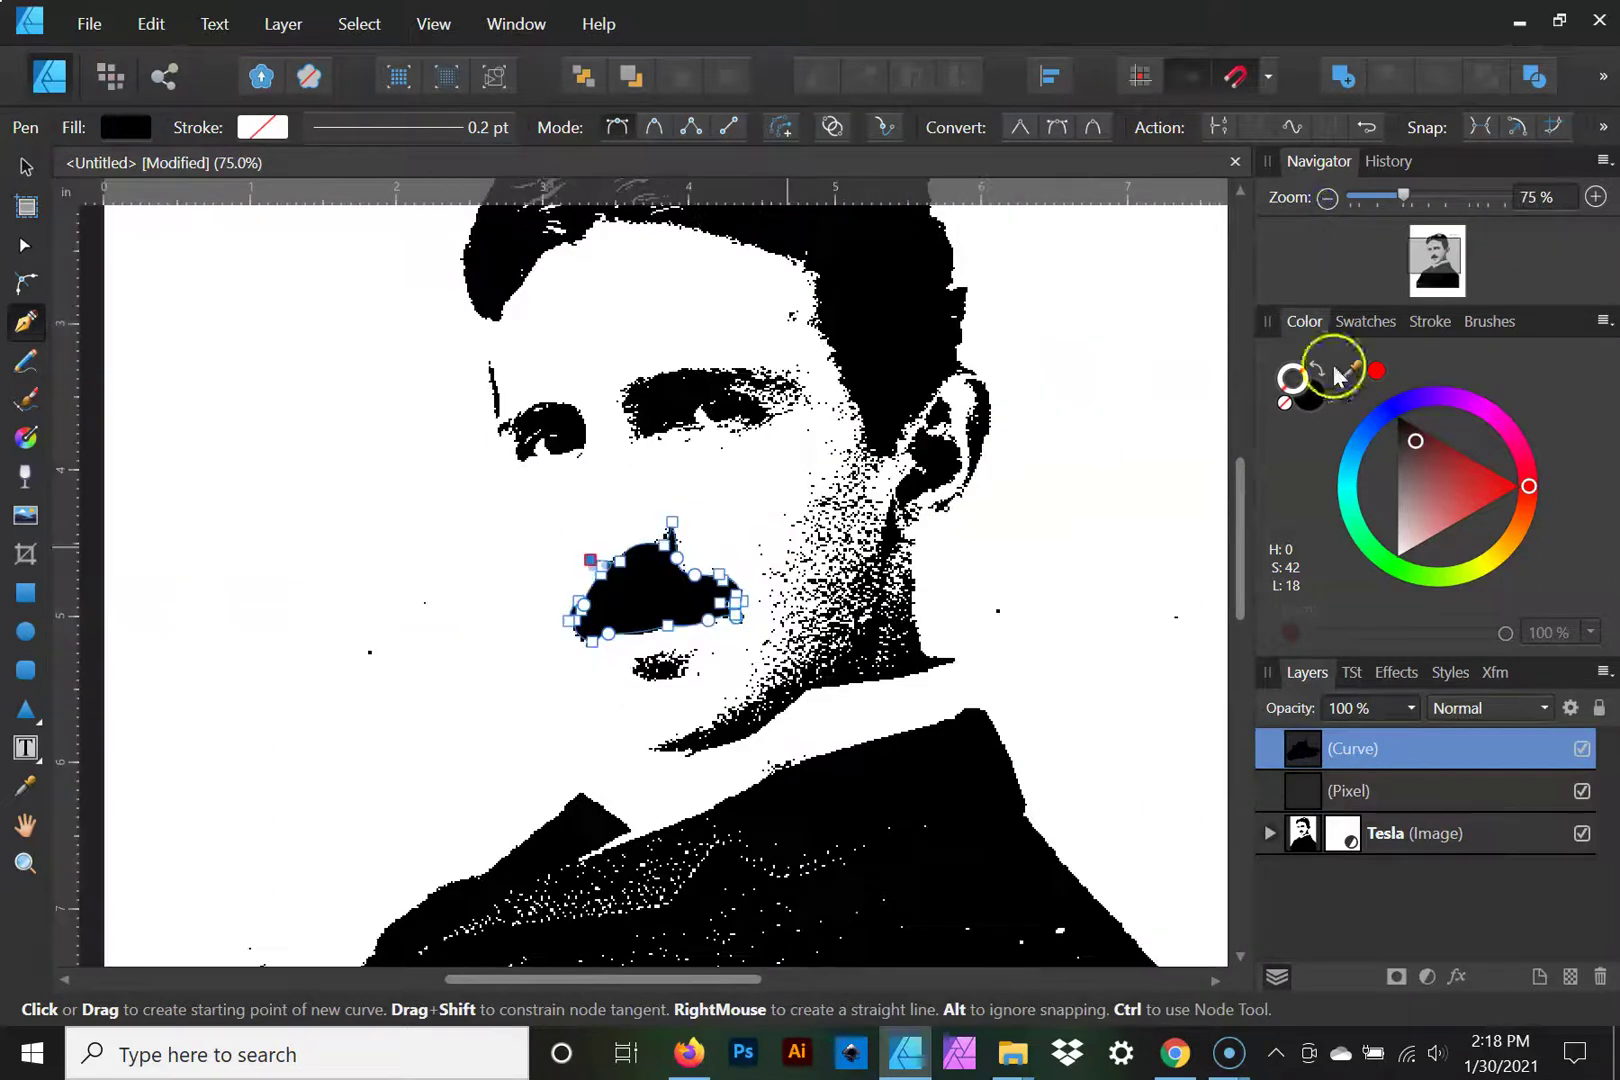
left_click(1582, 834)
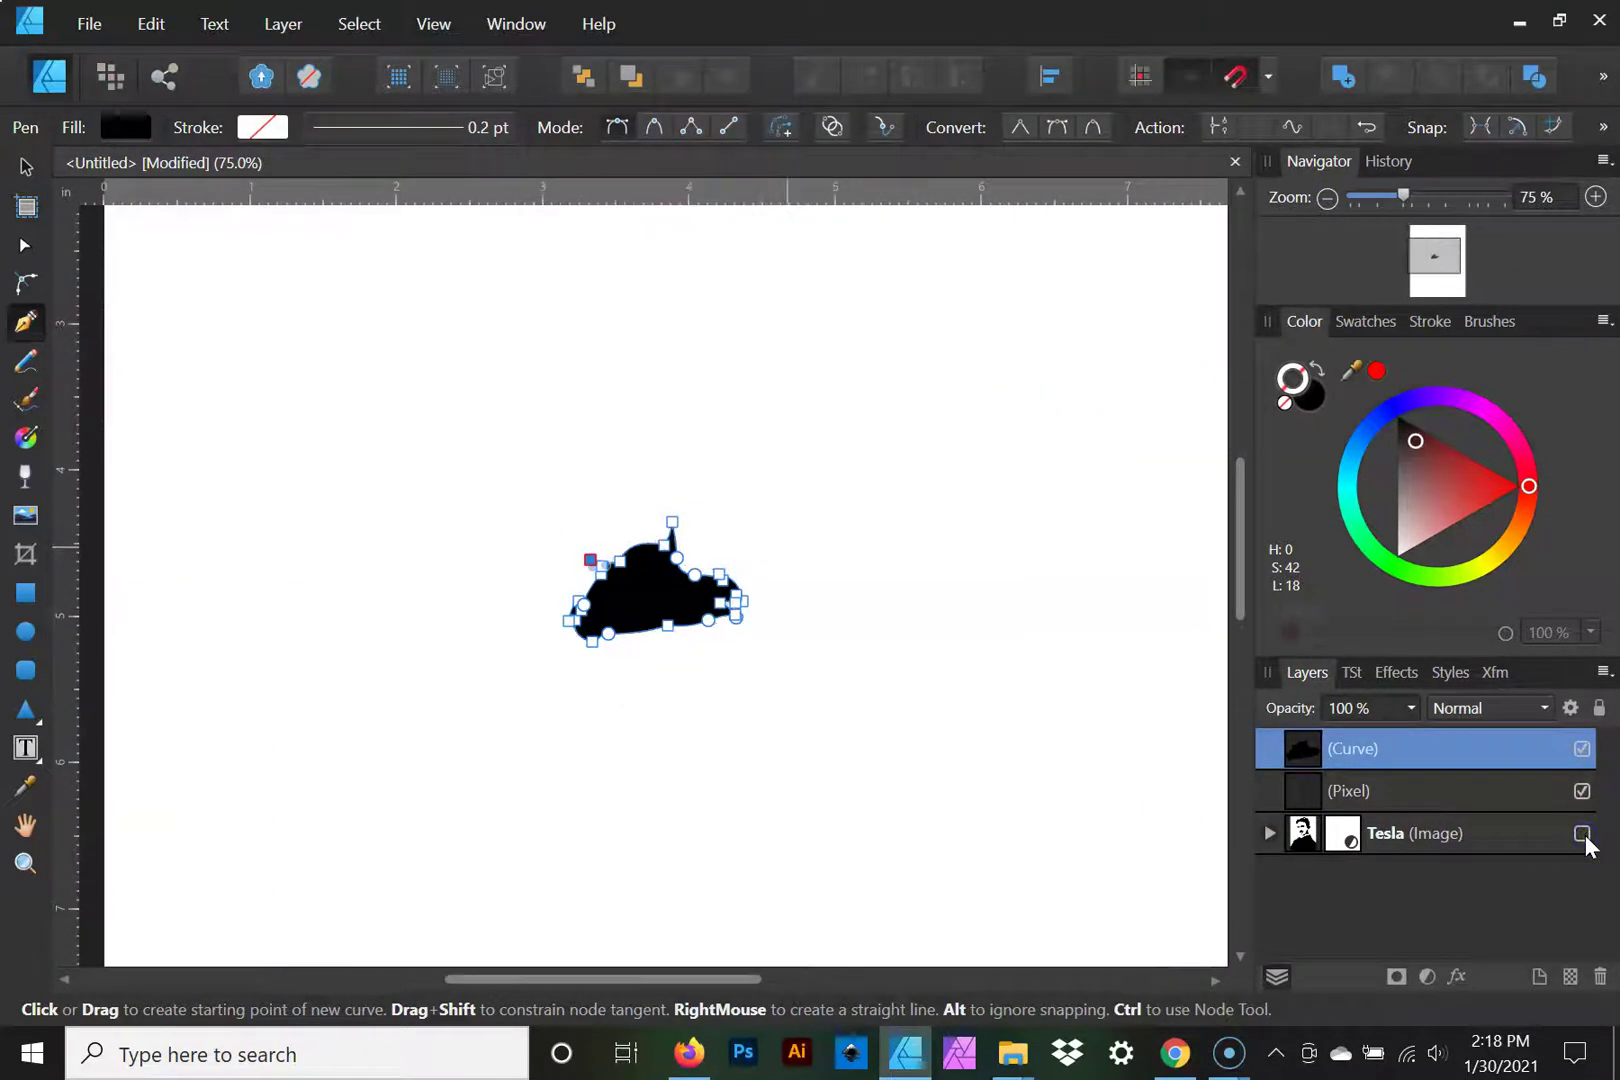
Step: Deselect the moustache curve and delete the empty pixel layer beneath it
left_click(22, 167)
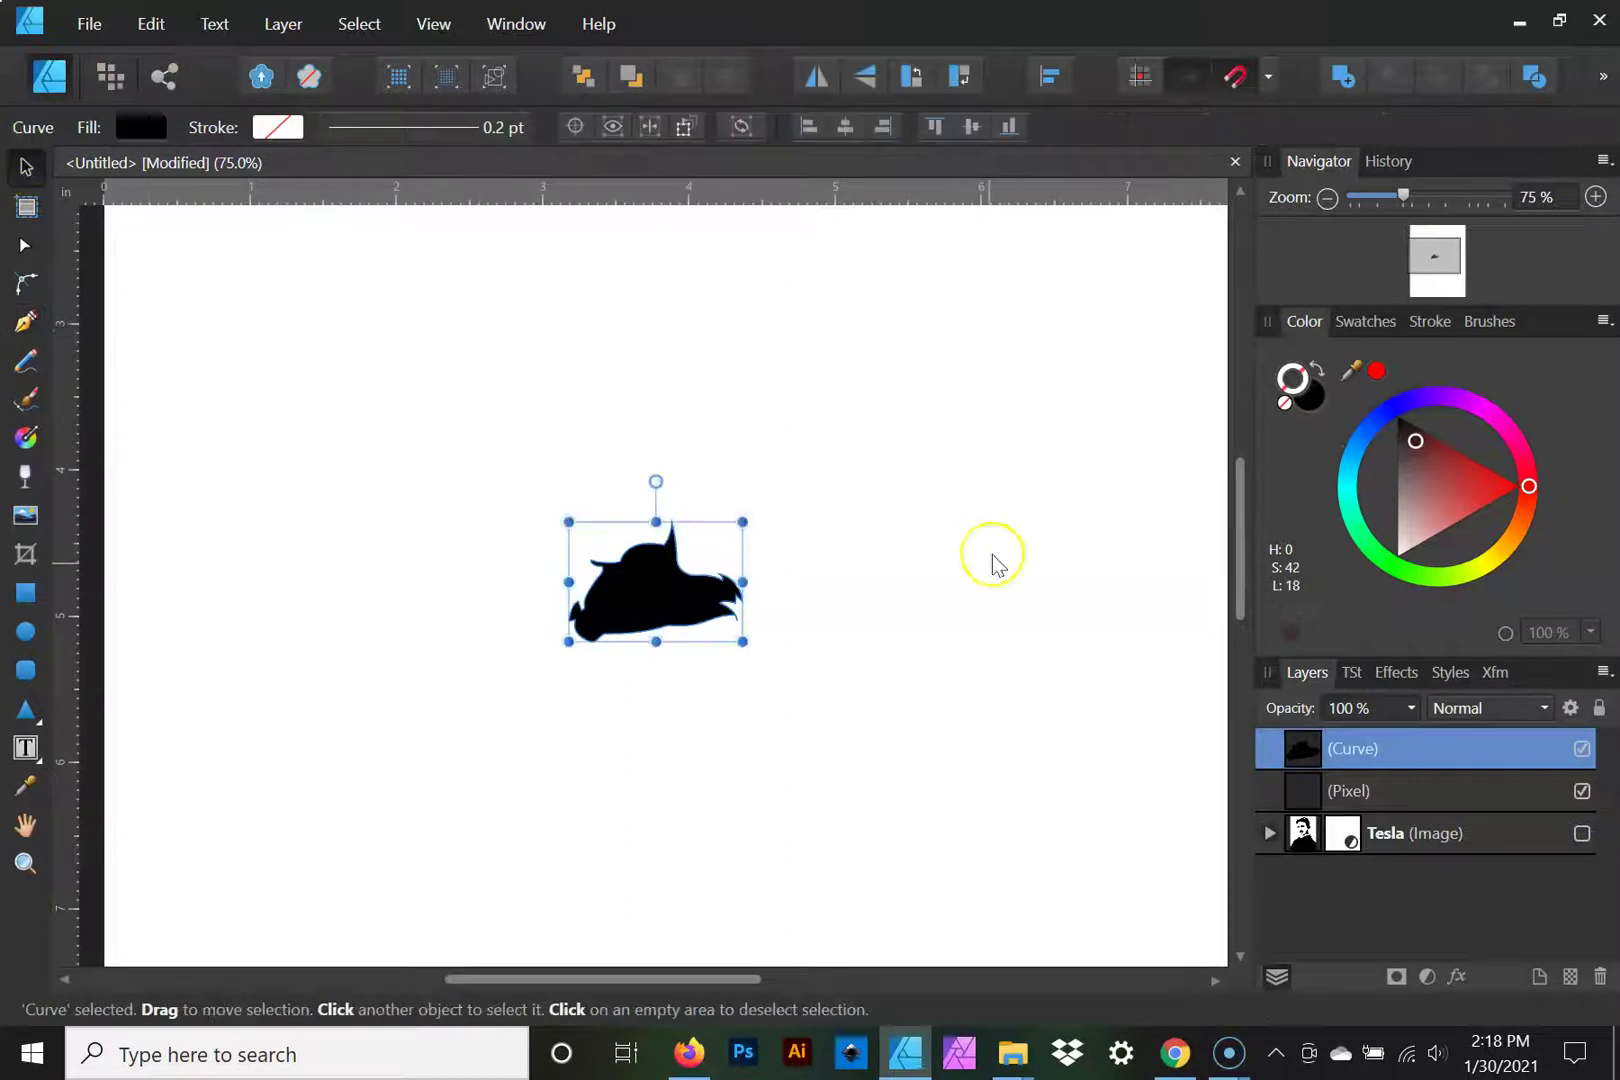
left_click(1467, 795)
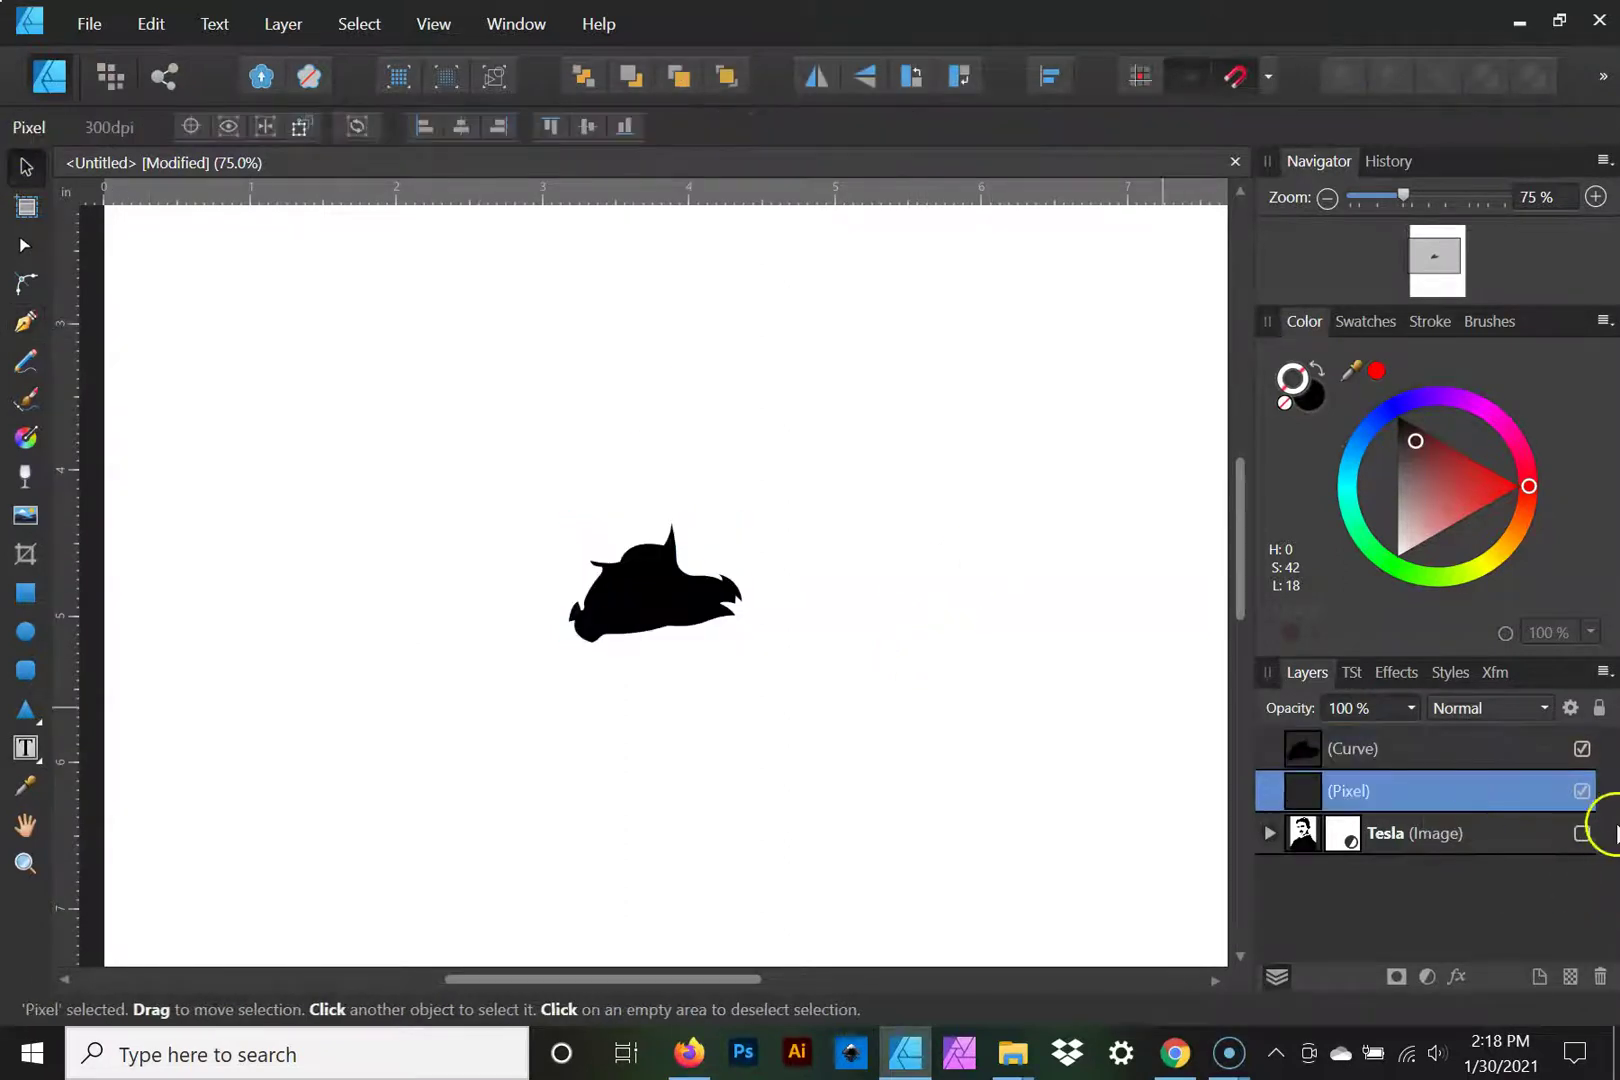
left_click(1600, 978)
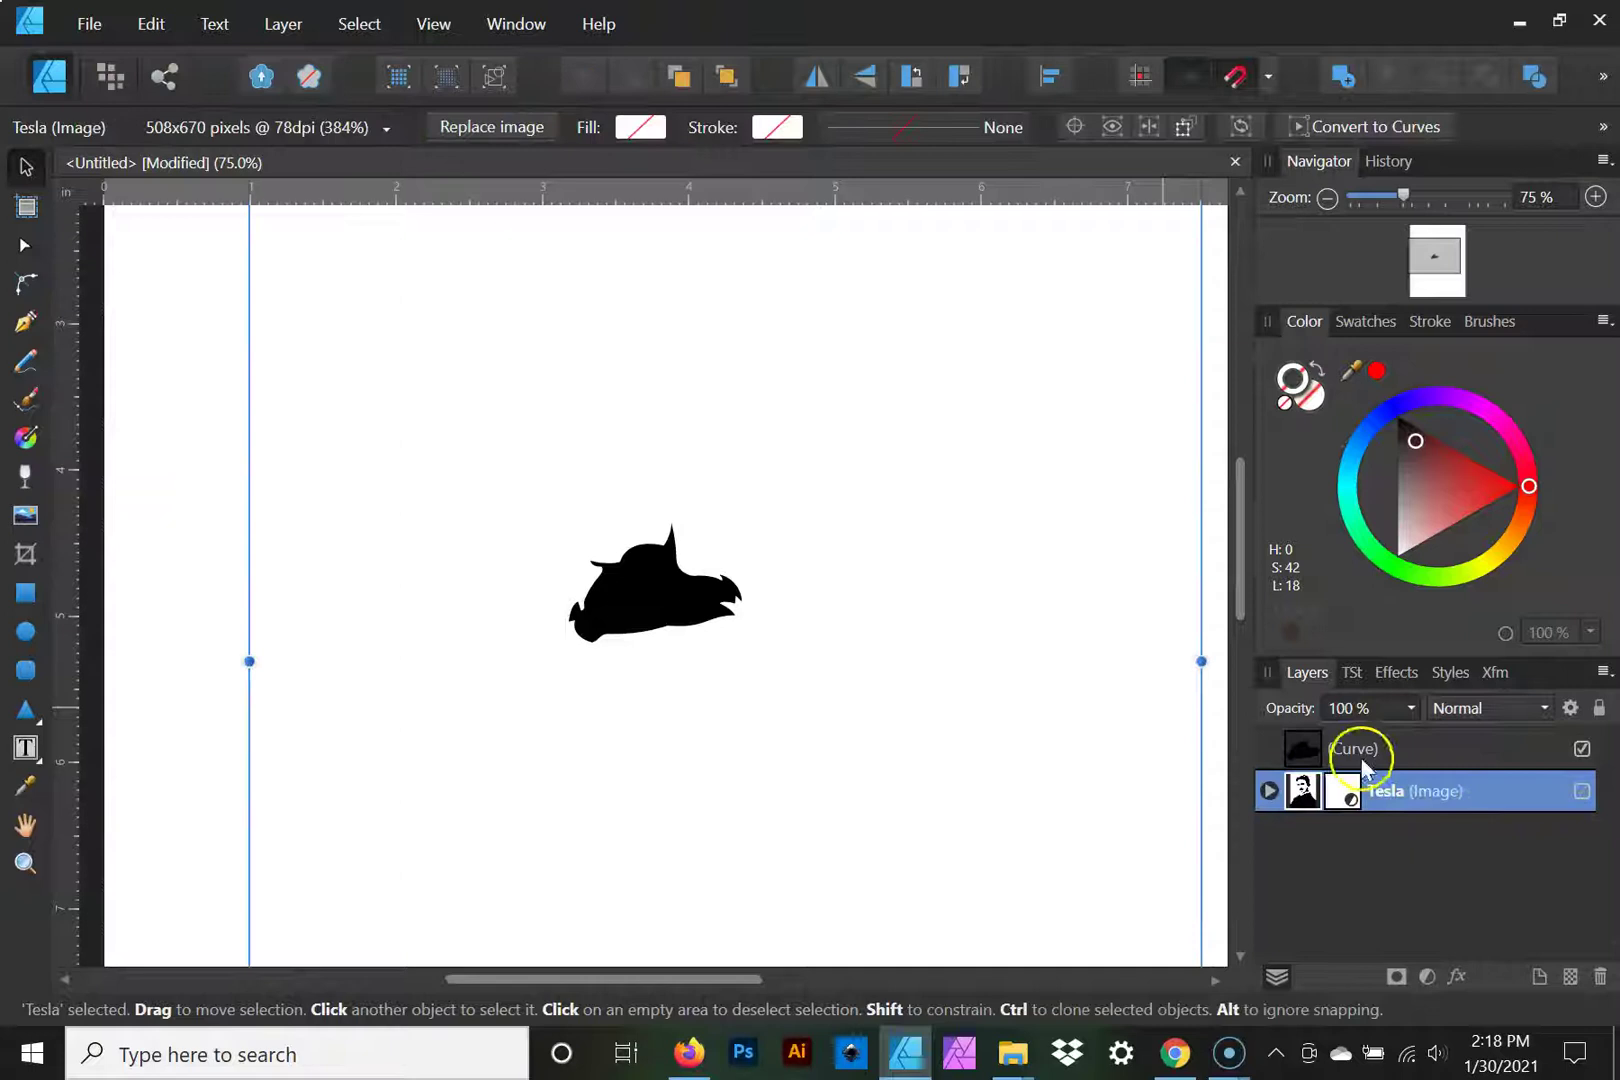
Step: Select the moustache curve's layer and make the hidden Tesla image layer visible again
left_click(1533, 750)
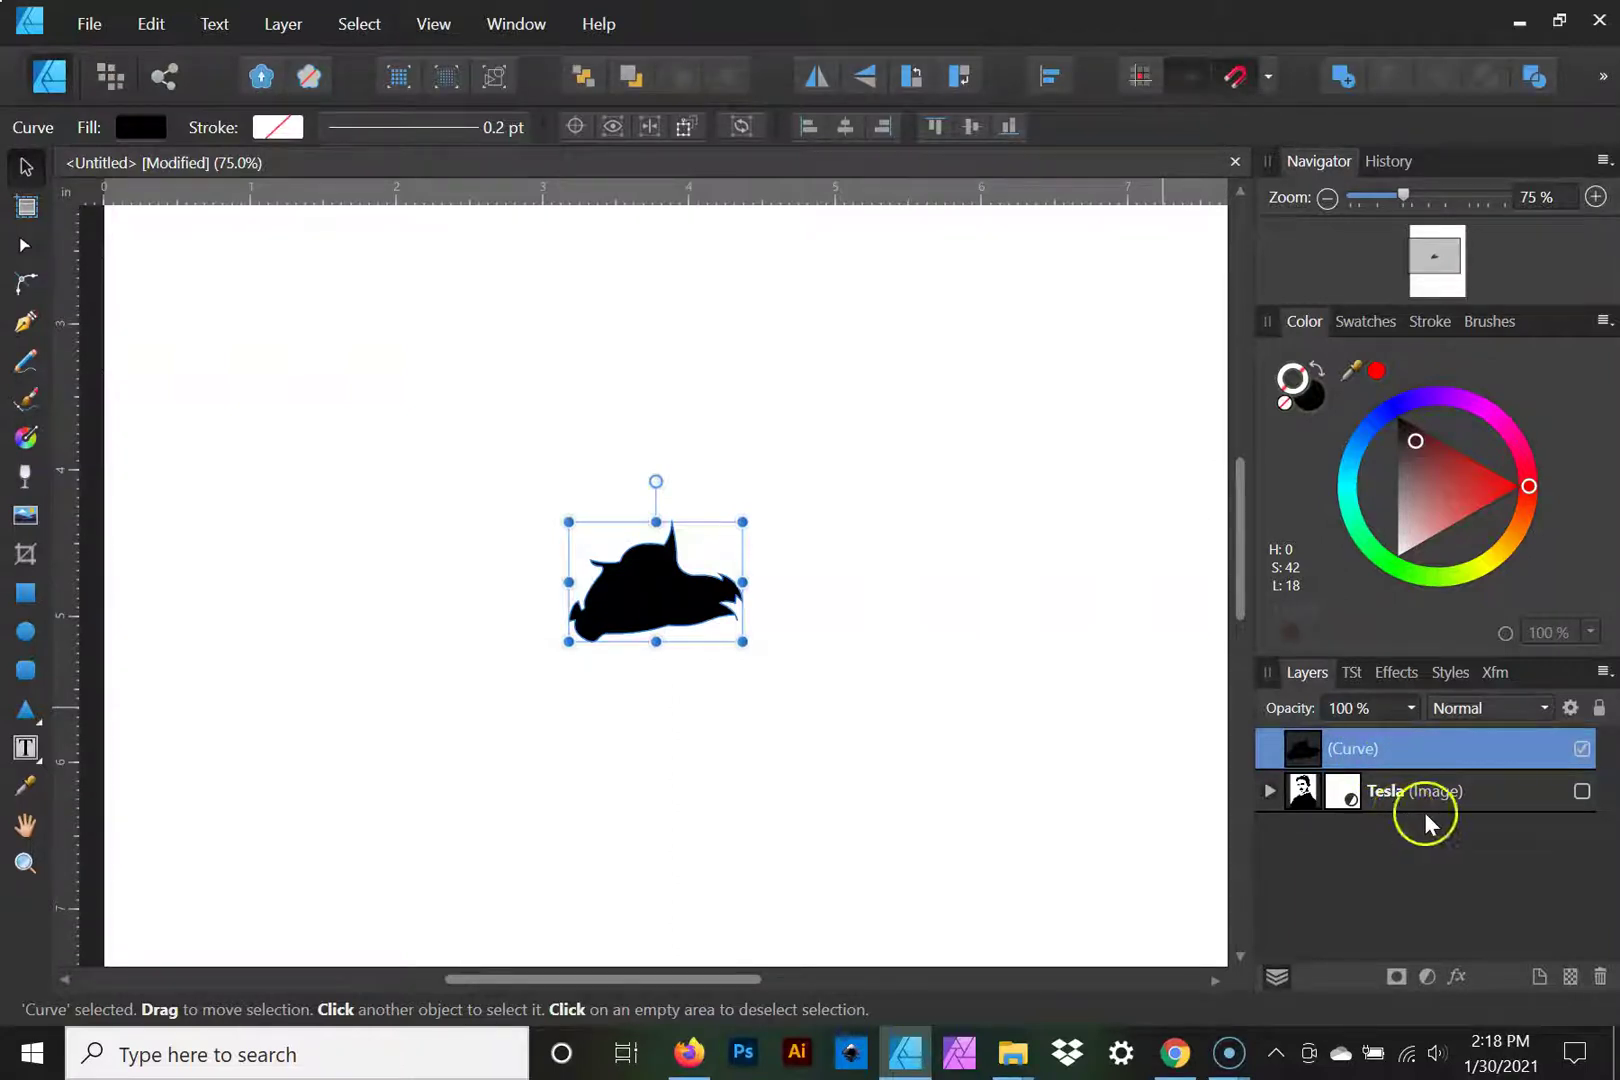
left_click(1020, 798)
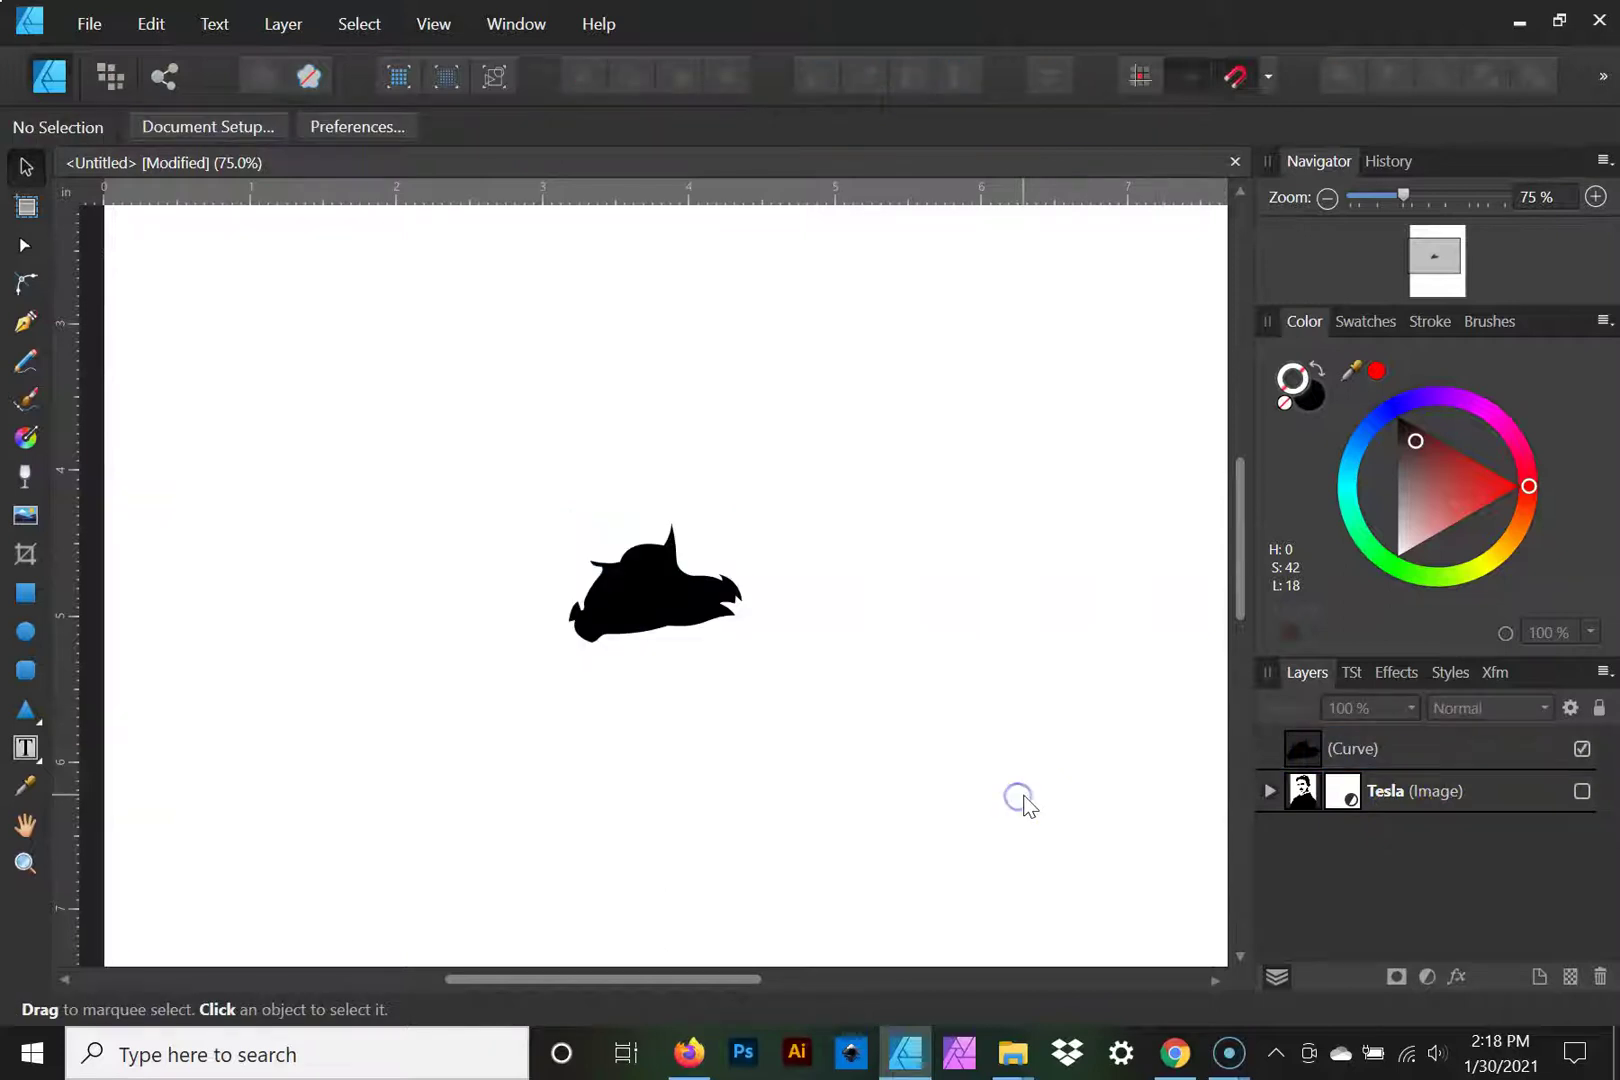
left_click(1454, 761)
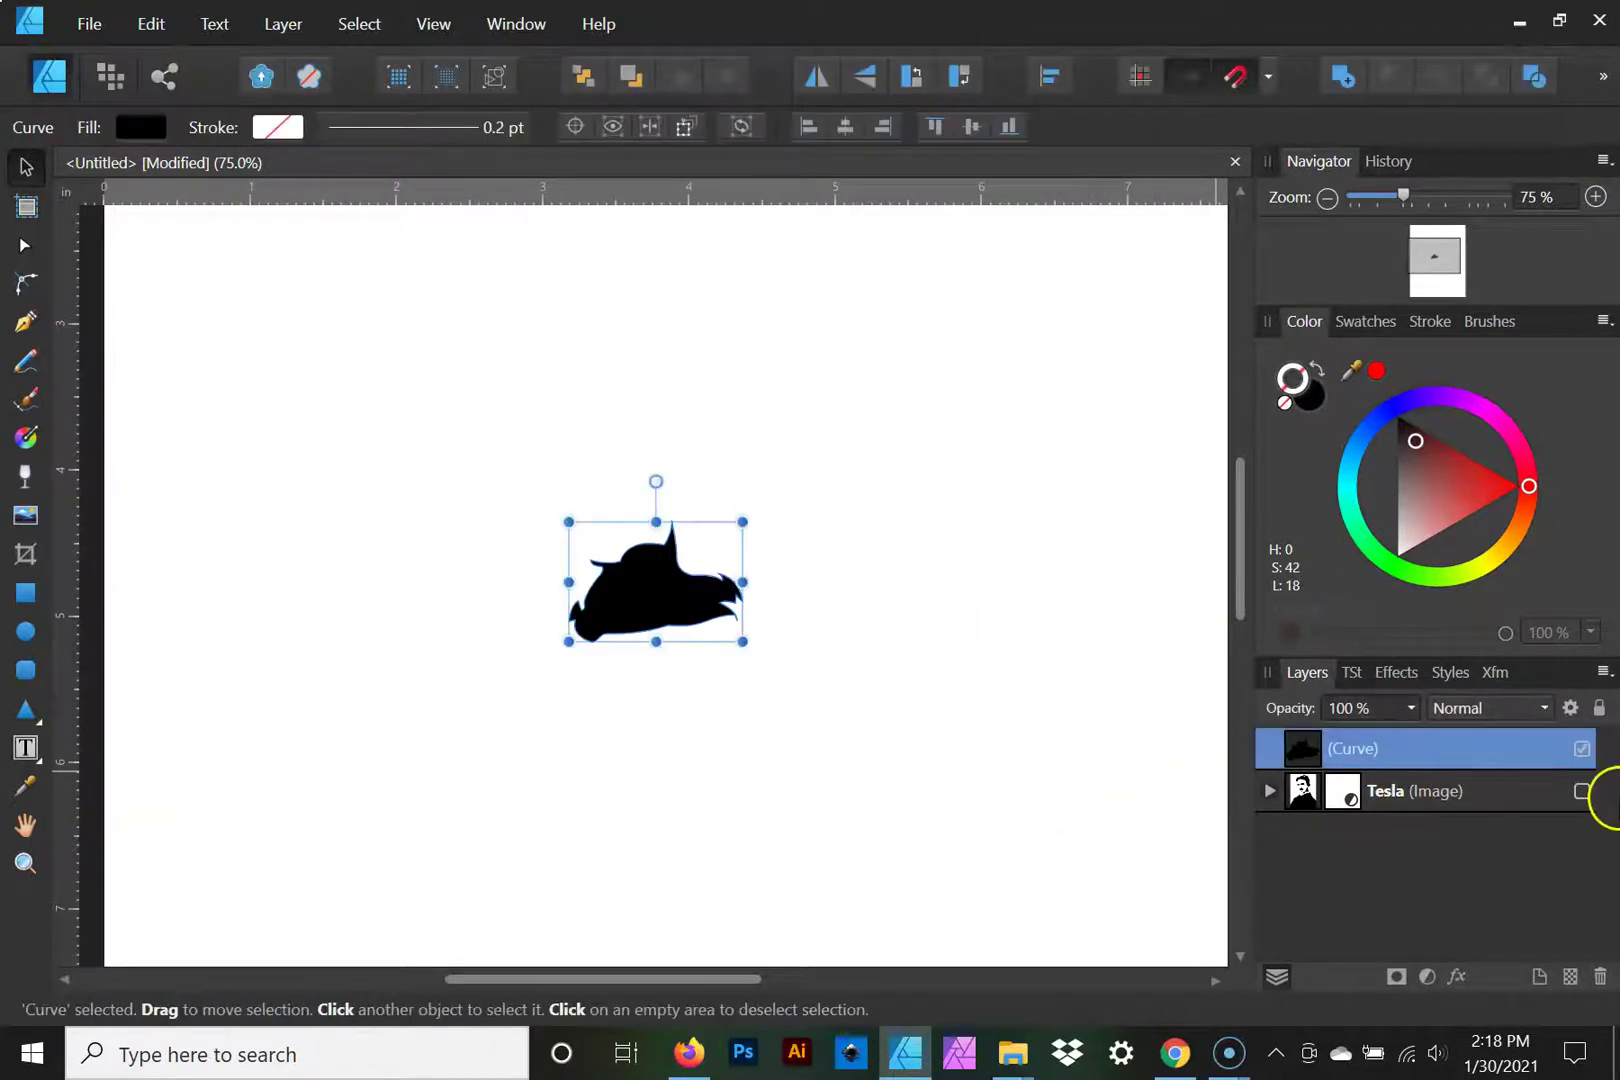
left_click(1582, 791)
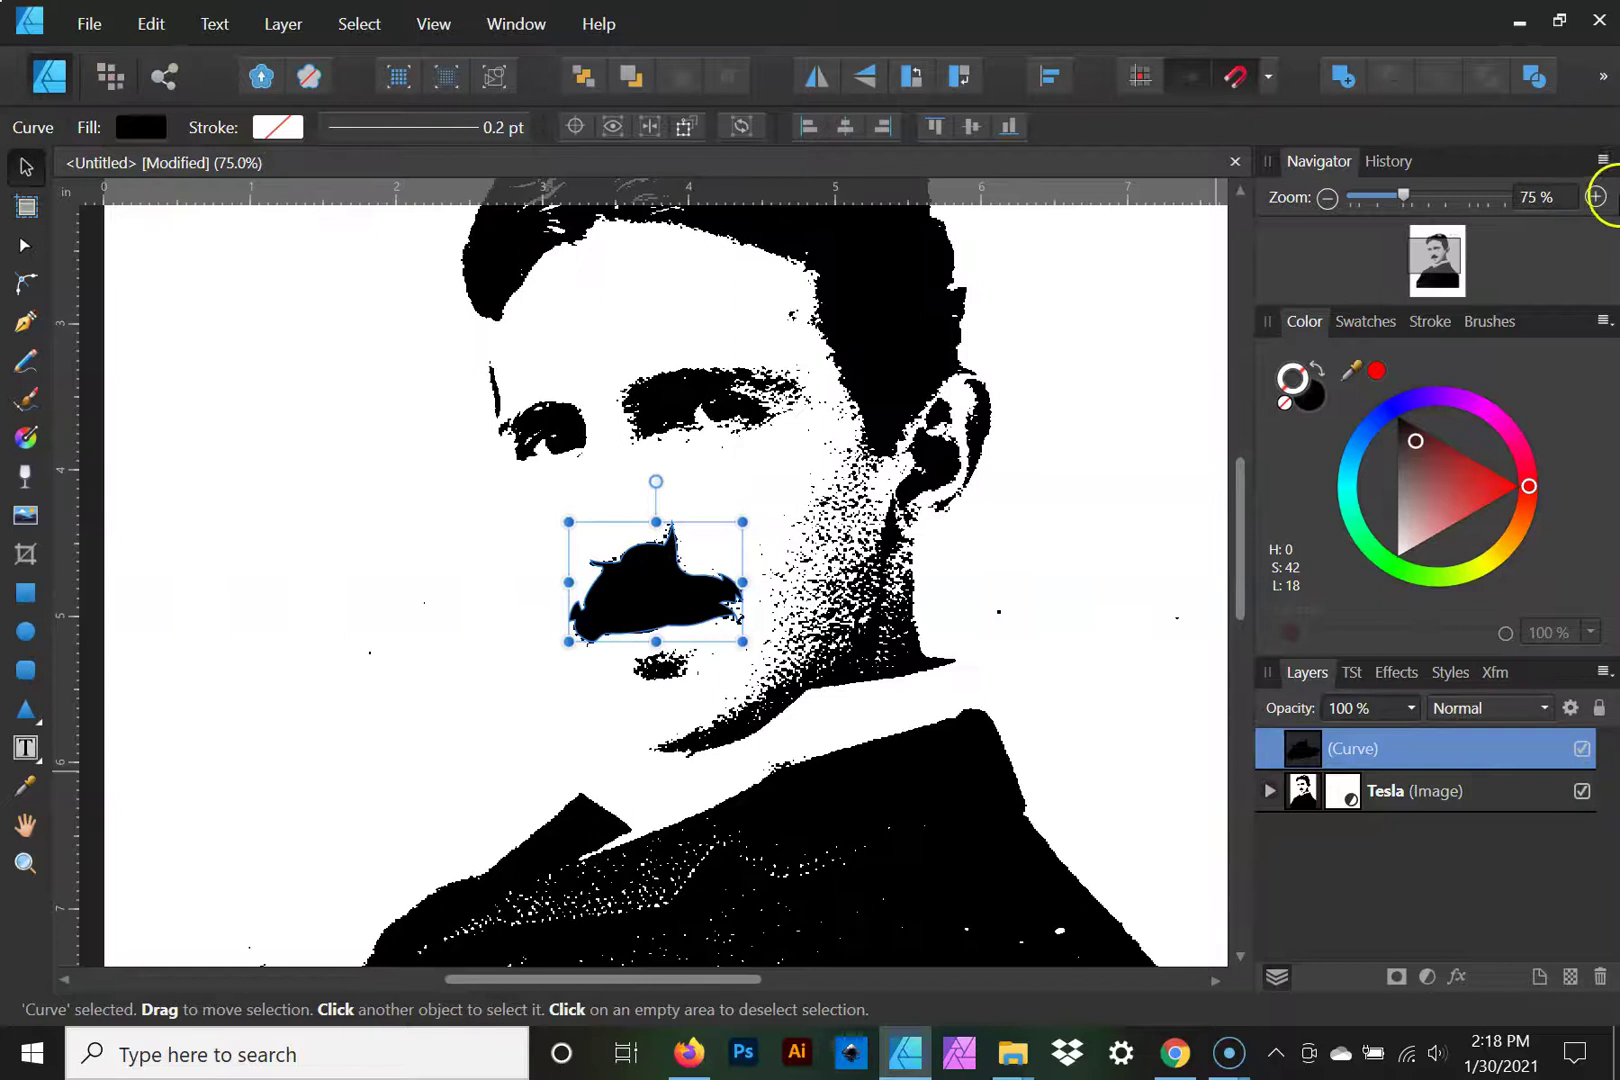
Step: Start a new Pen curve on the lower-lip shadow, tracing its upper edge from the upper-left corner to the pointed right tip
left_click(1596, 197)
left_click(1596, 197)
left_click_drag(856, 289, 845, 142)
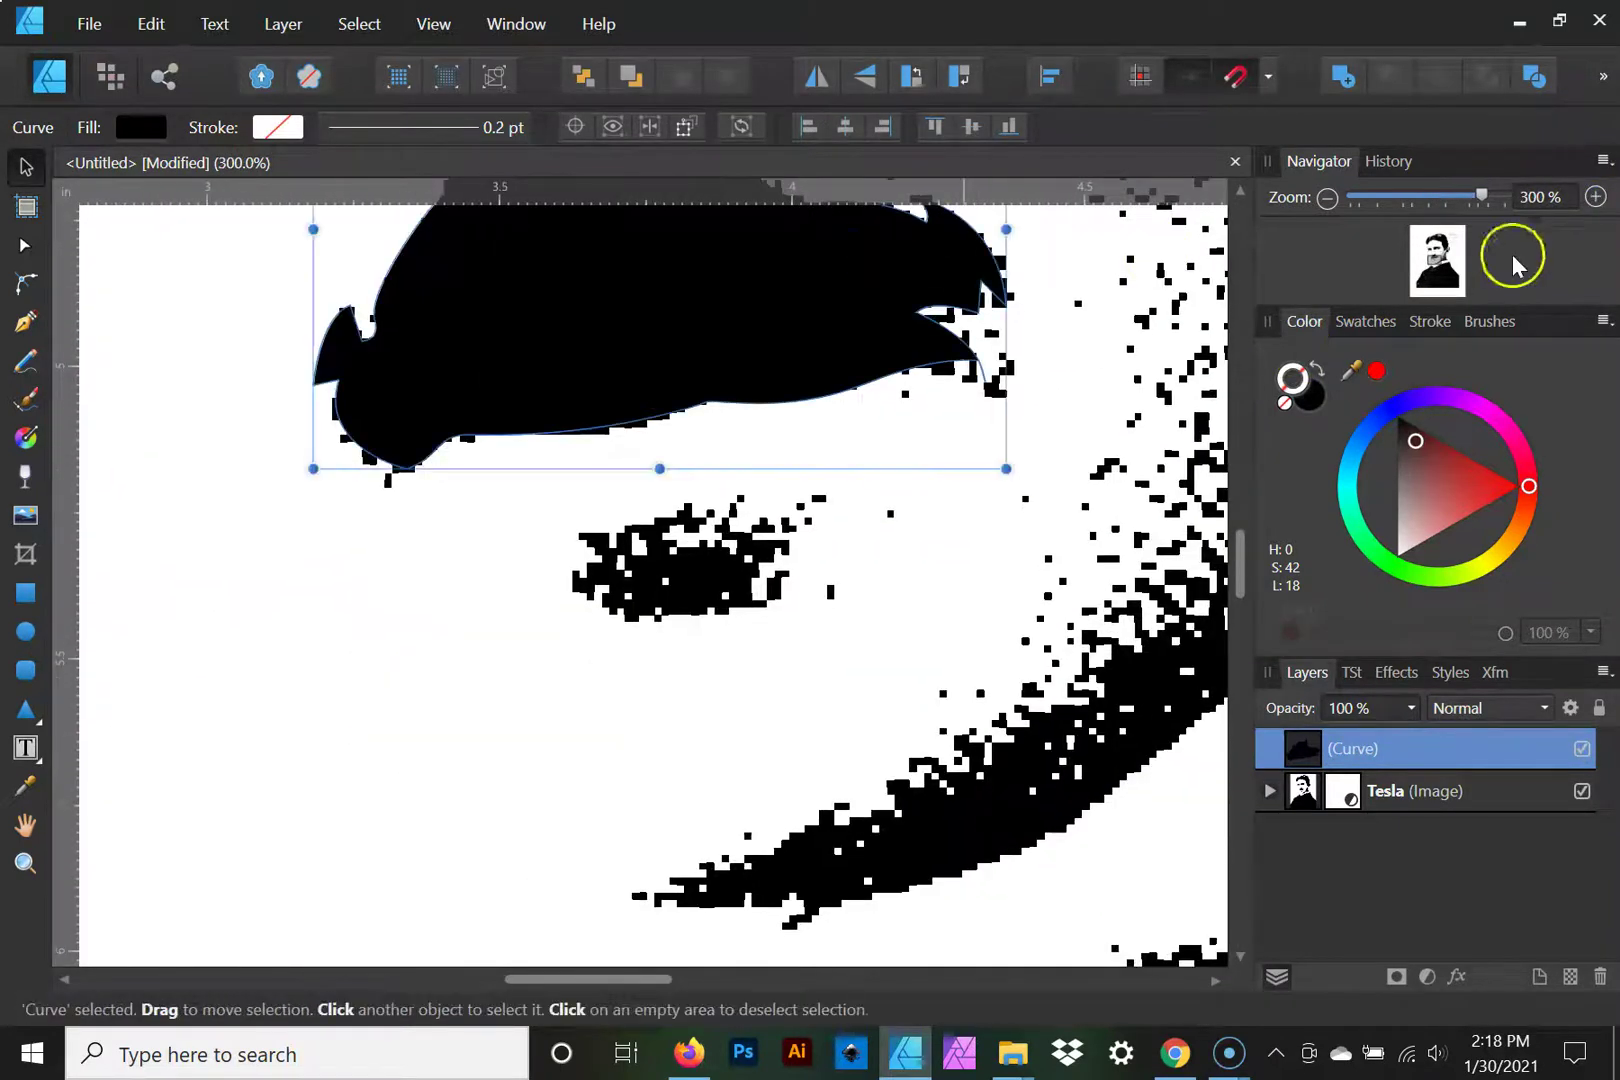
left_click(1596, 197)
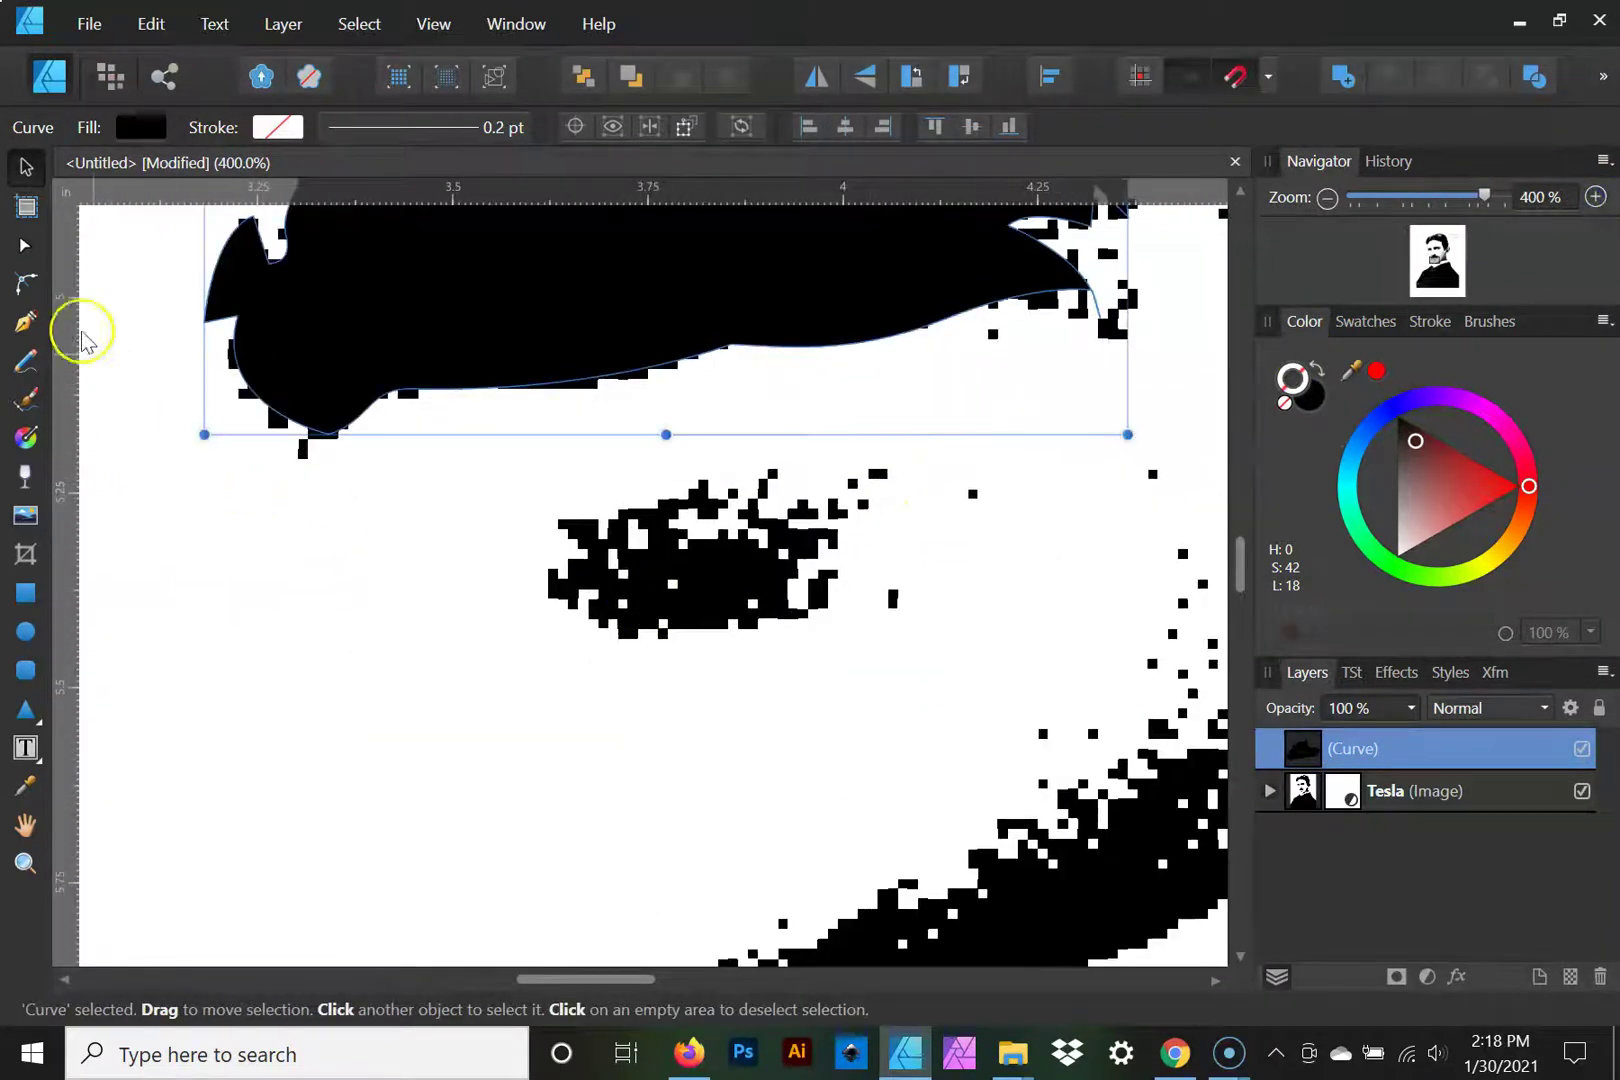
left_click(27, 323)
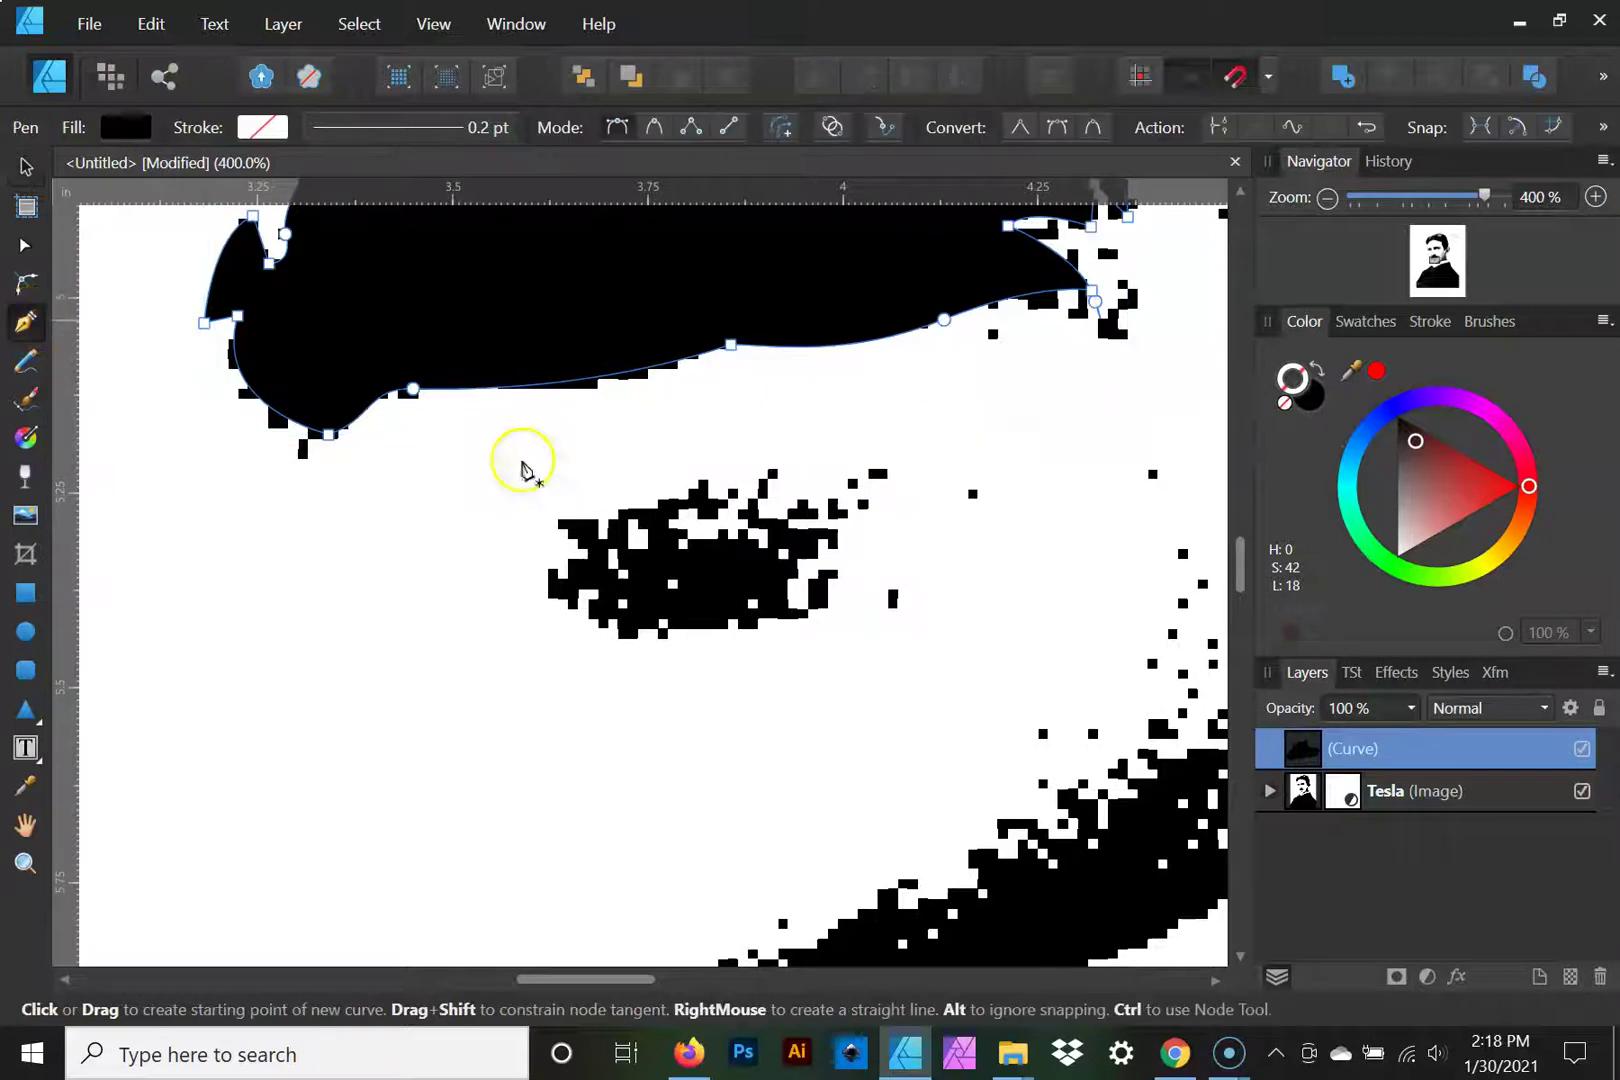
left_click(560, 519)
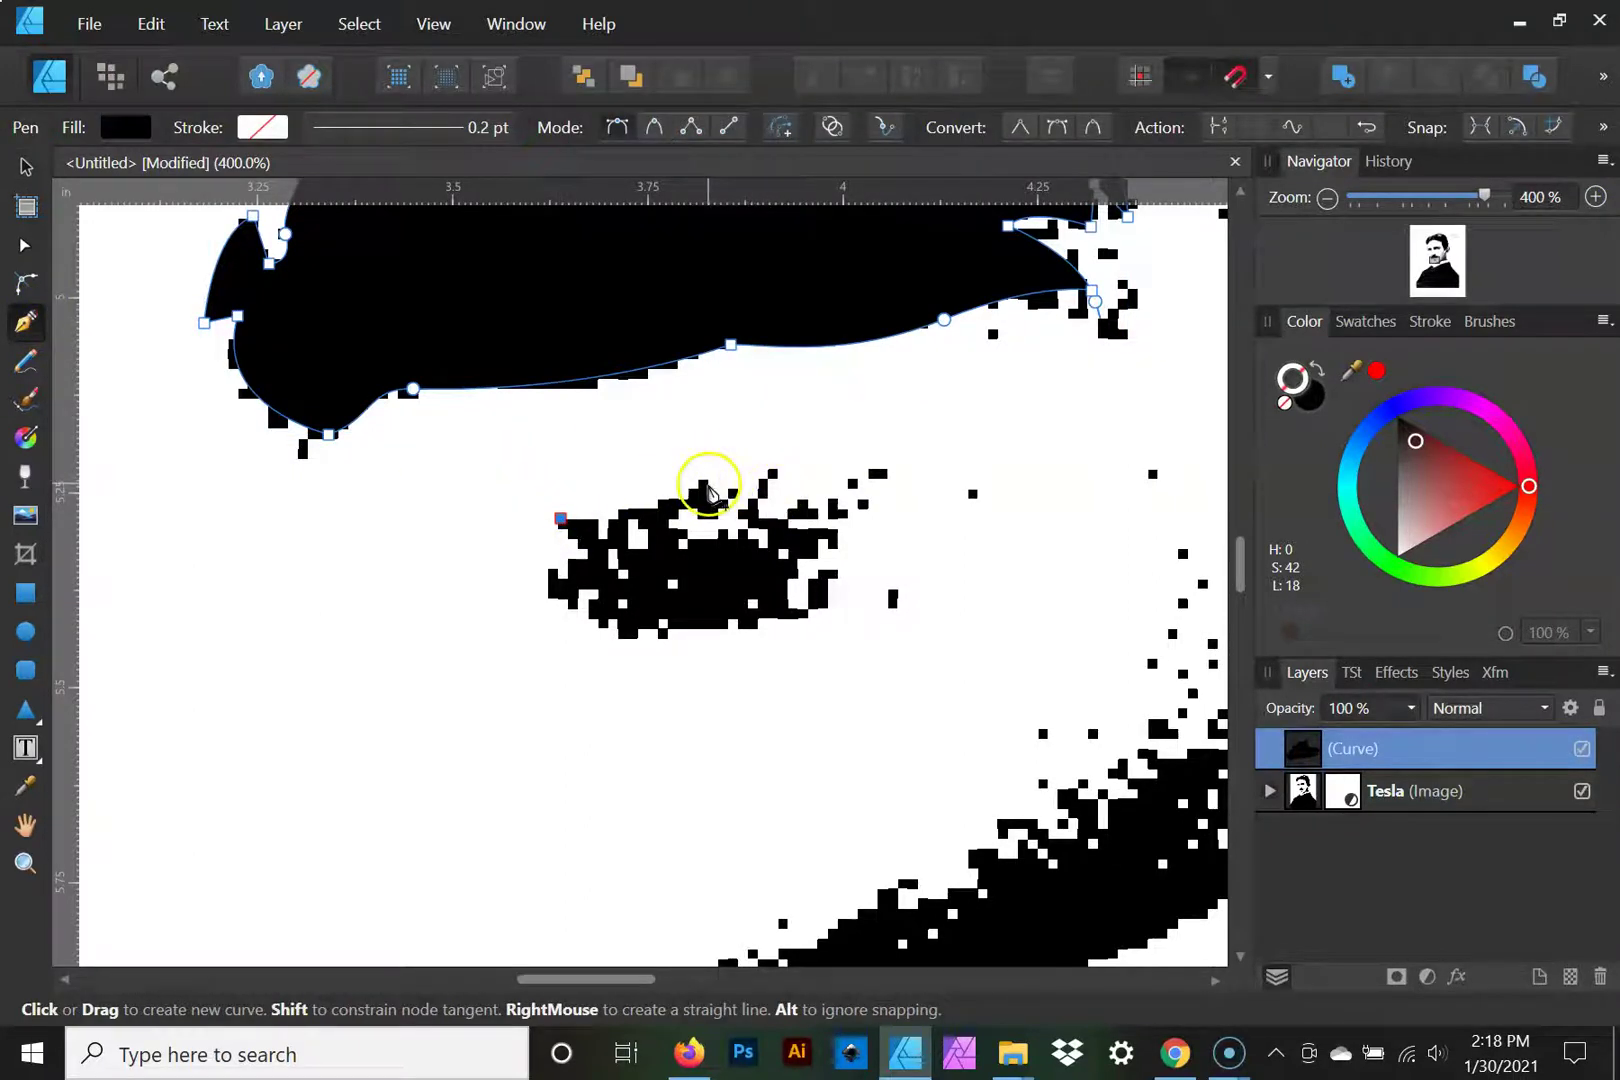
left_click_drag(755, 506, 820, 533)
left_click(755, 508)
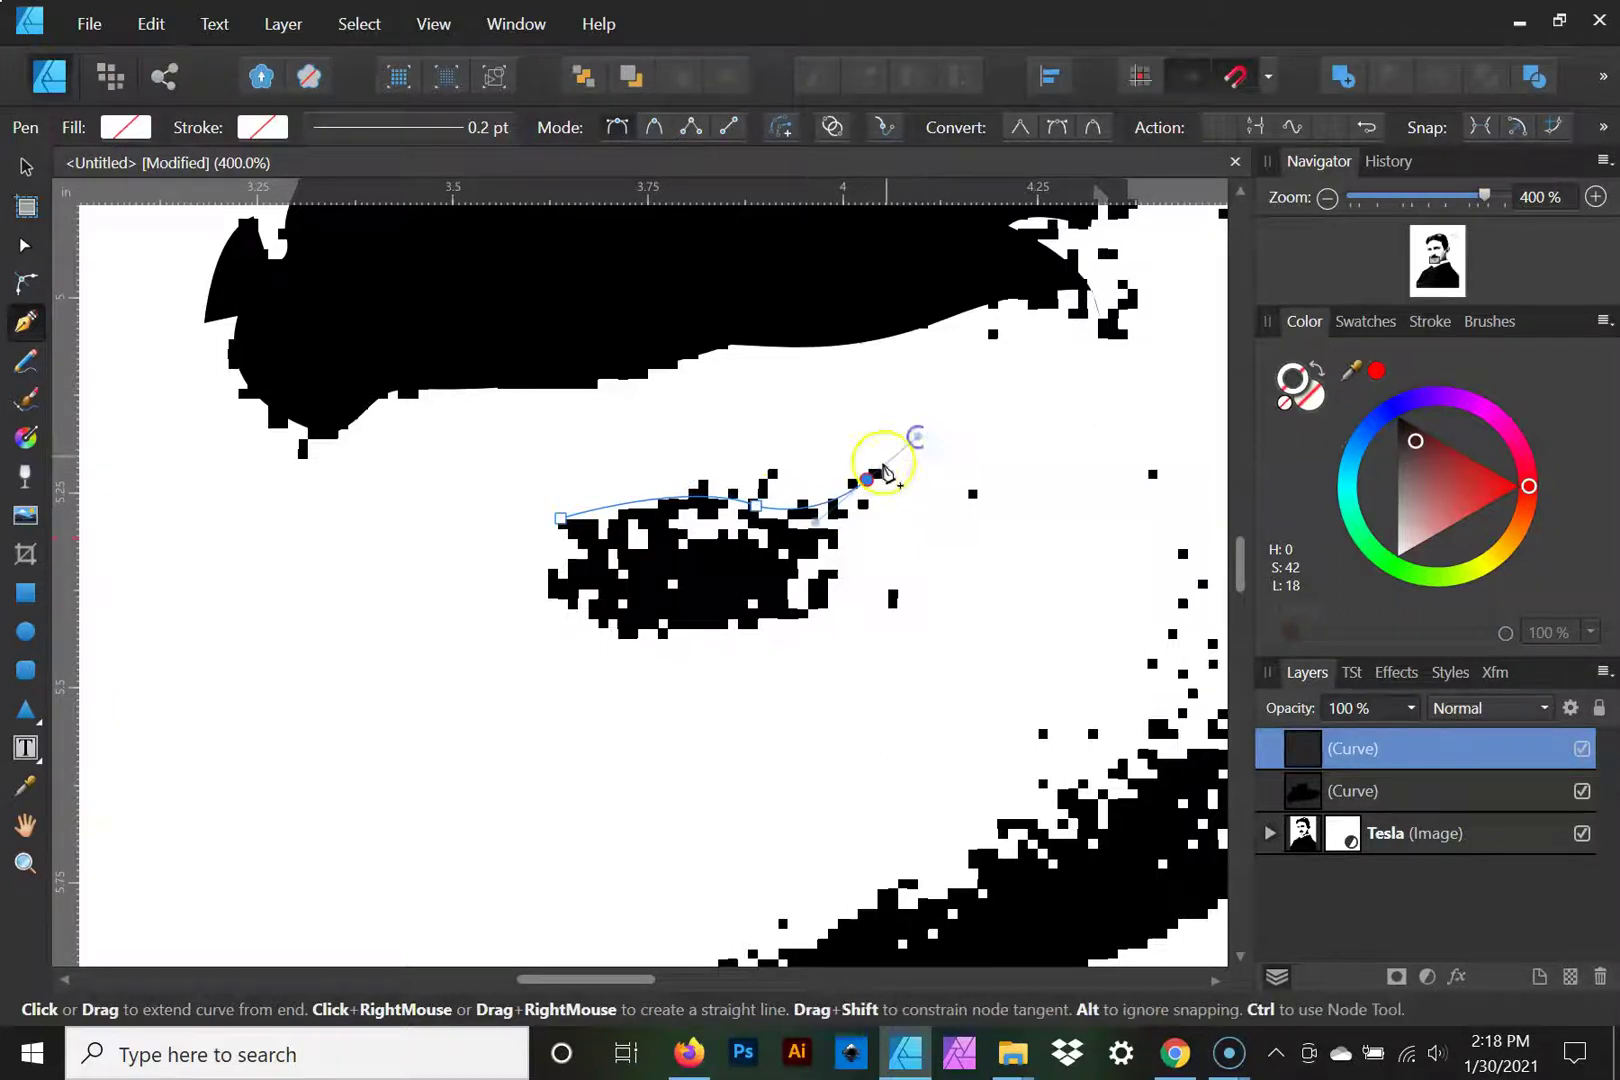
left_click(866, 480)
Step: Trace the lower-lip shadow's underside and the small left notch, closing the curve at its starting node
left_click_drag(706, 626, 612, 636)
left_click(708, 627)
left_click_drag(552, 568, 509, 494)
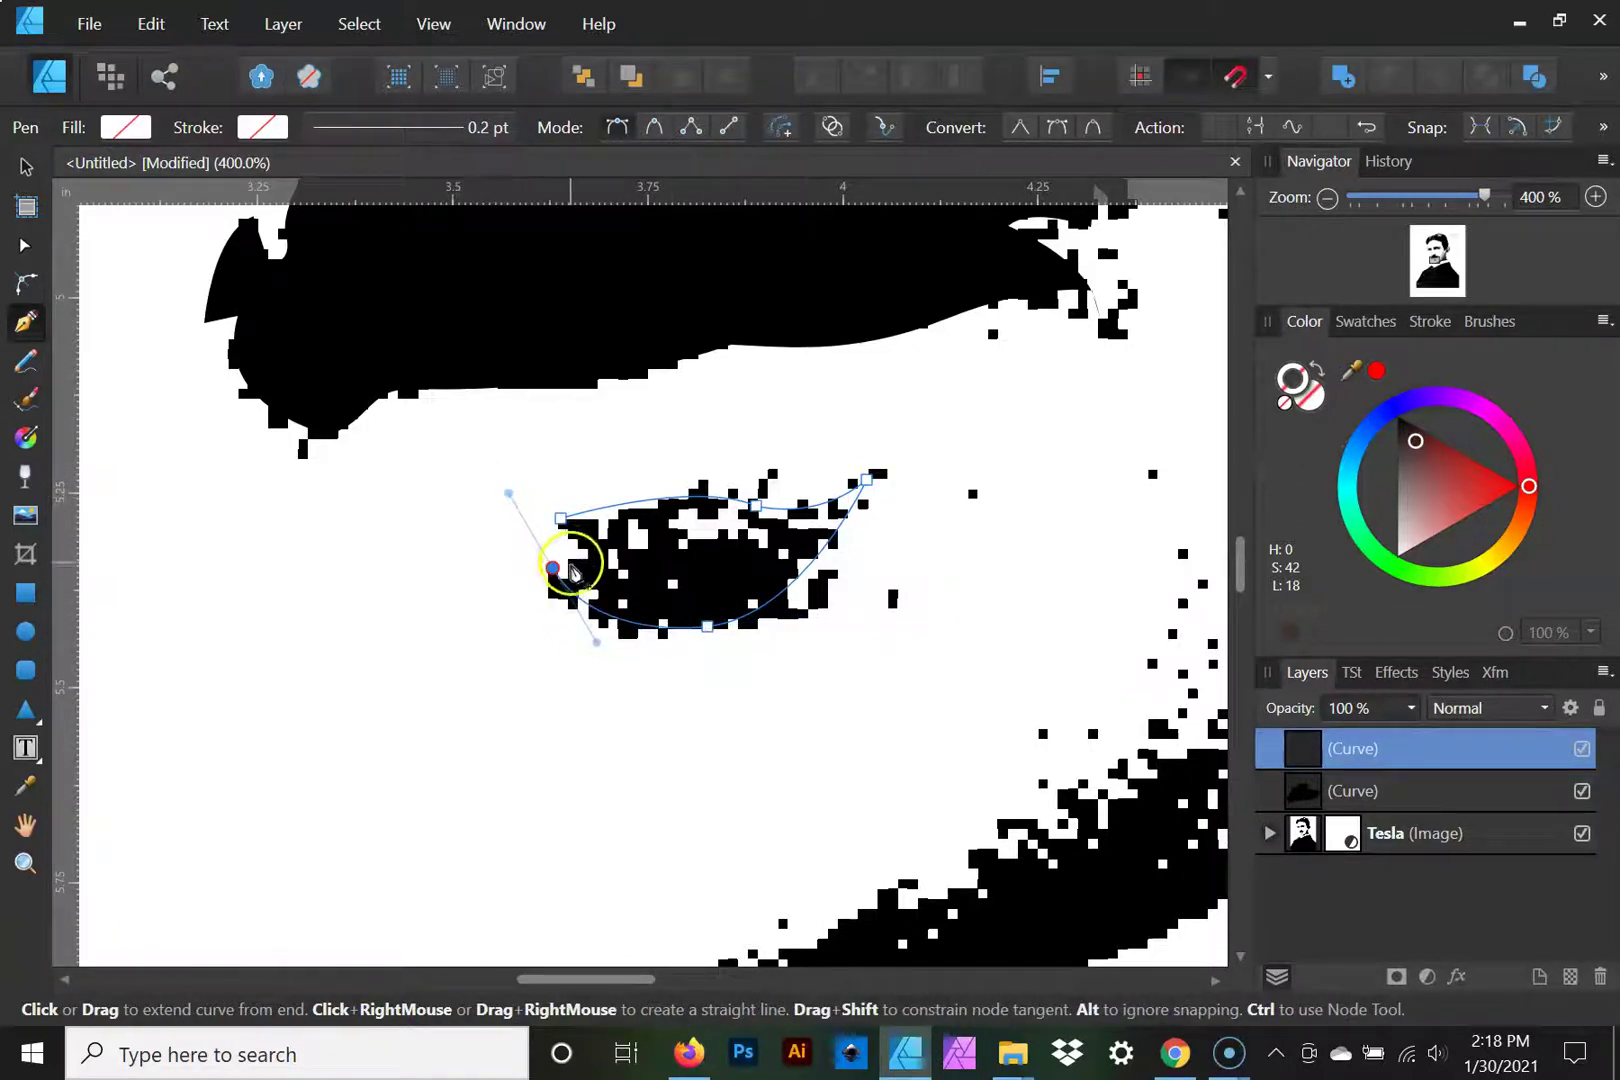
left_click(553, 568)
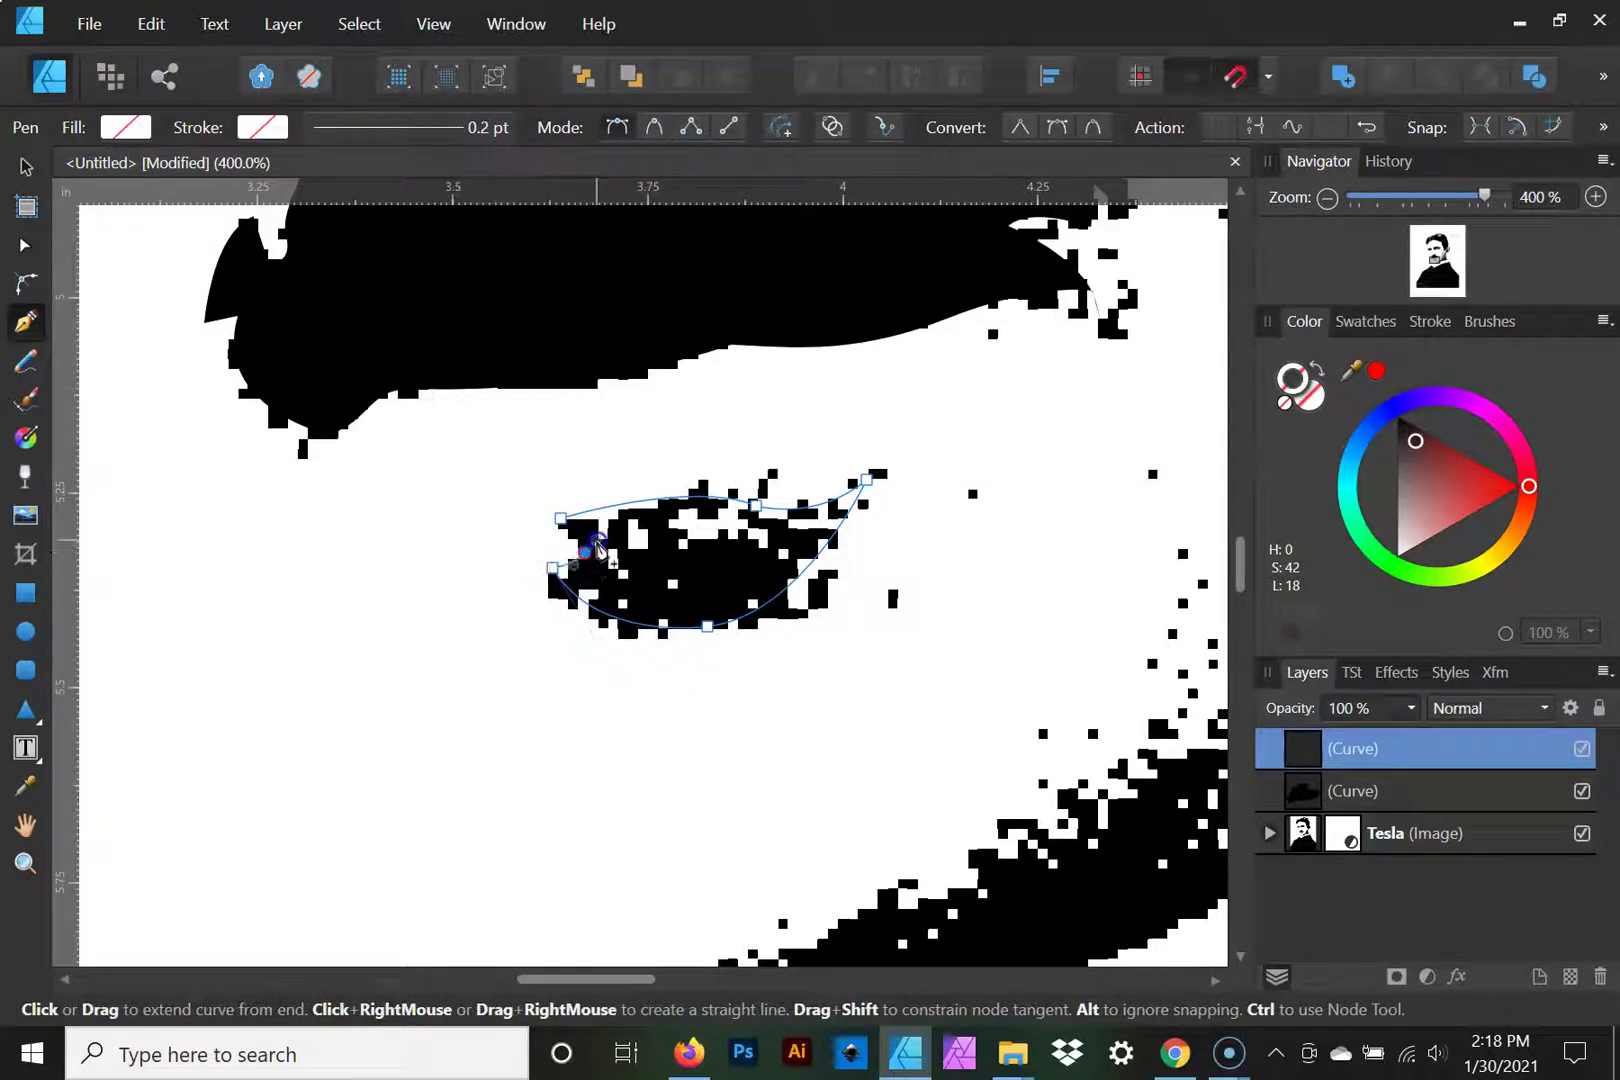
left_click(584, 553)
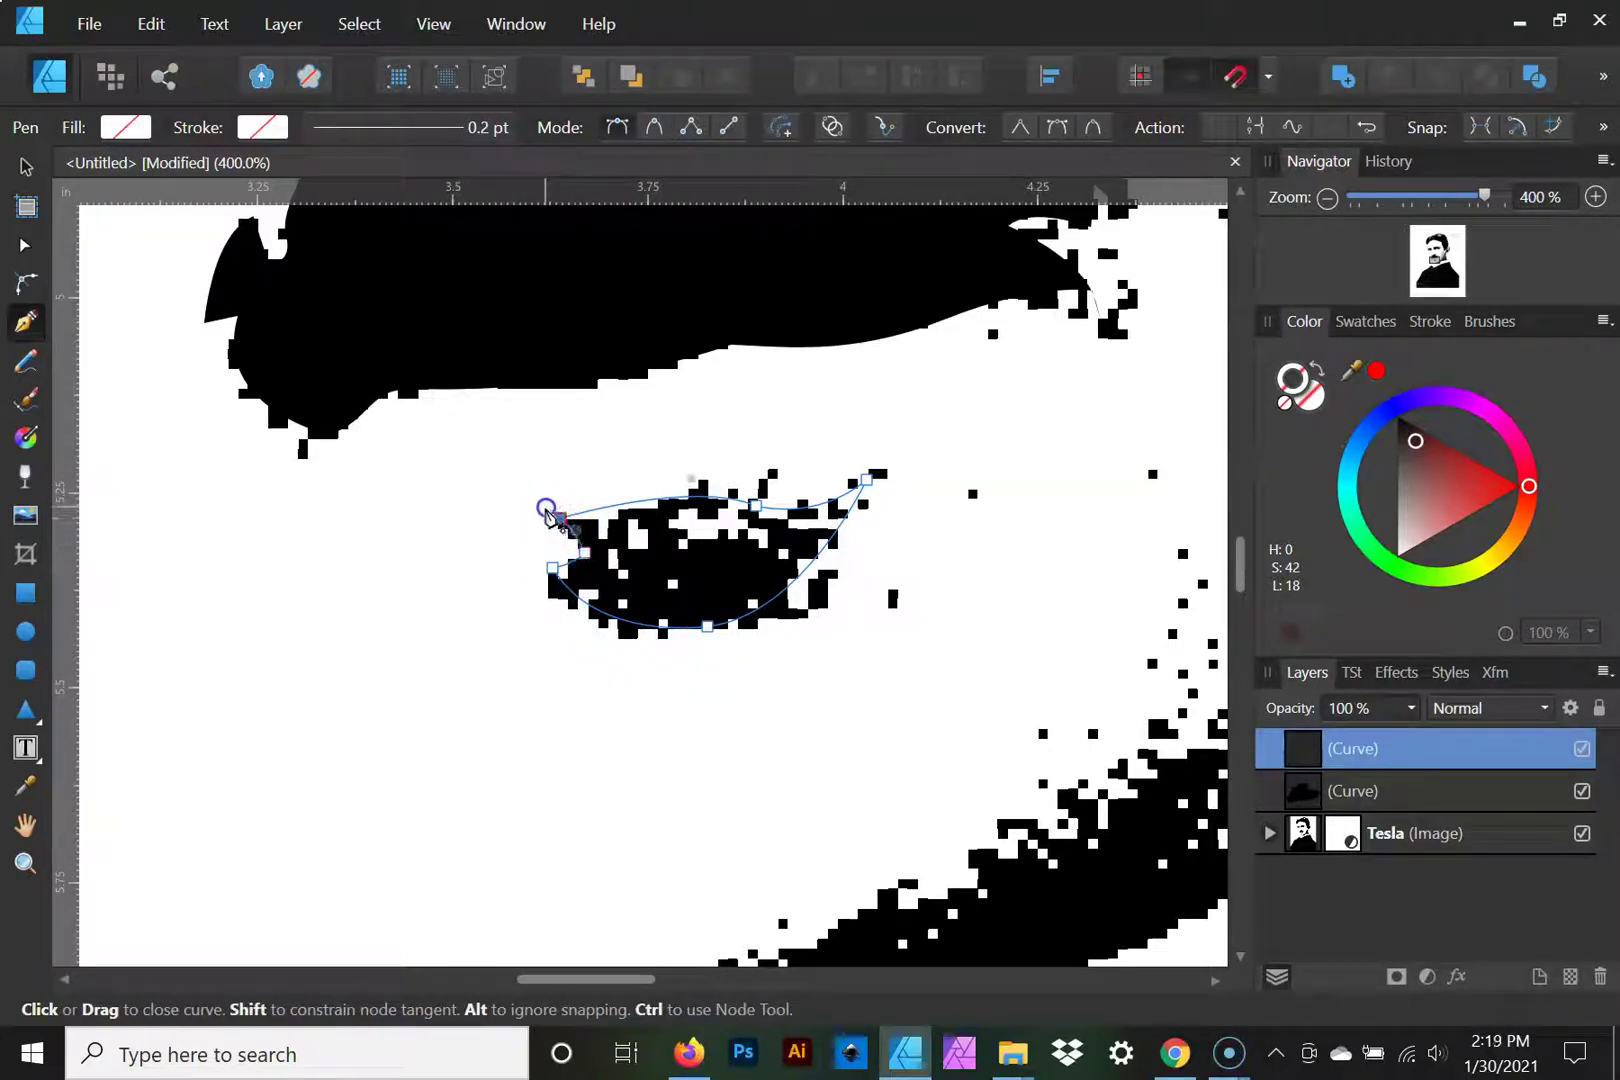
left_click(544, 498)
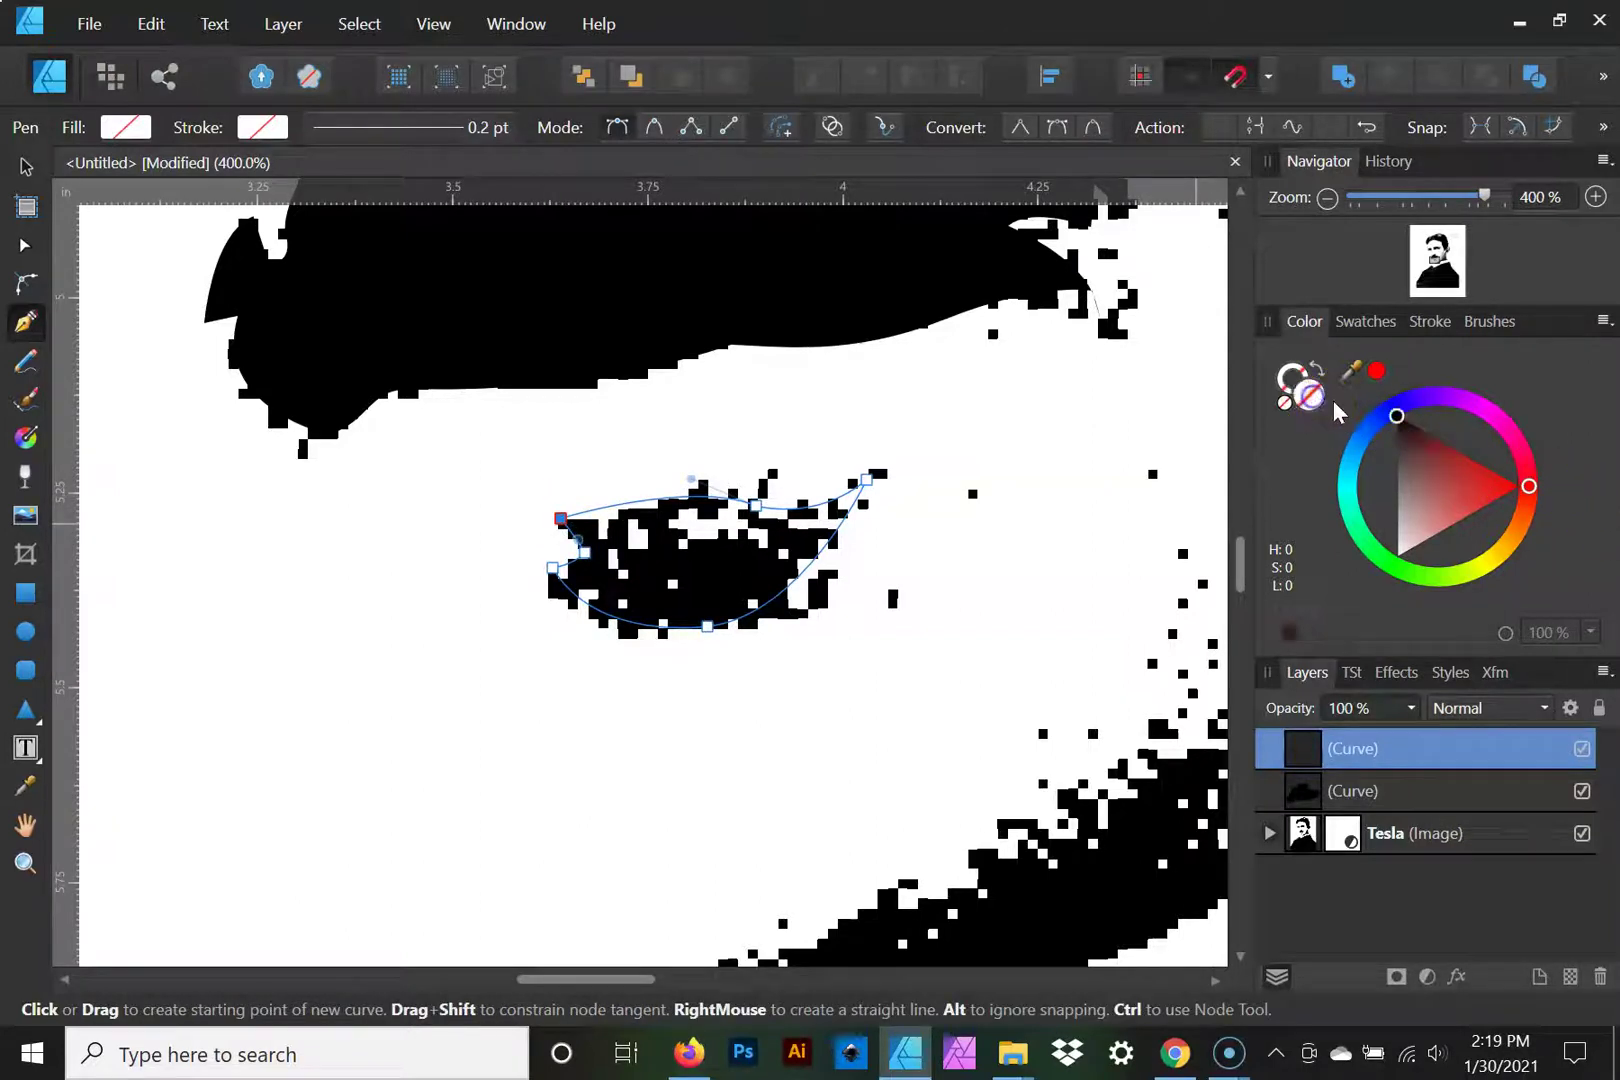
Step: Browse the swatch palettes and switch the displayed palette from Greys to Colours
left_click(1367, 322)
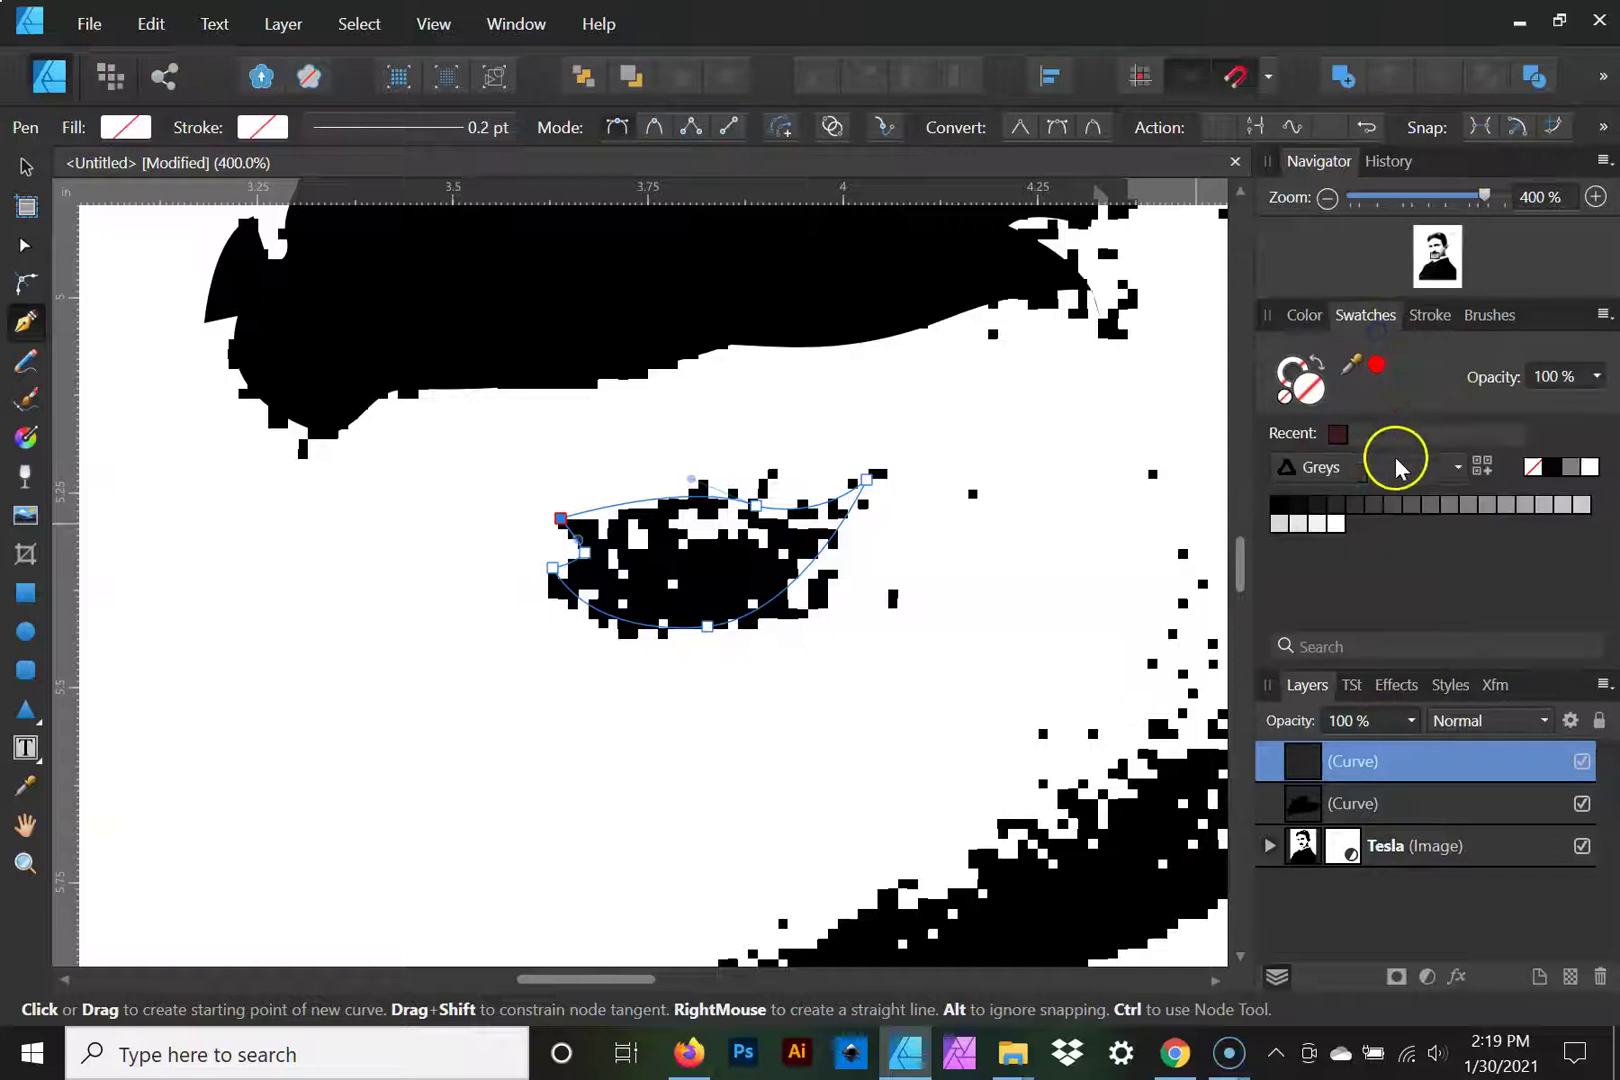
left_click(1603, 316)
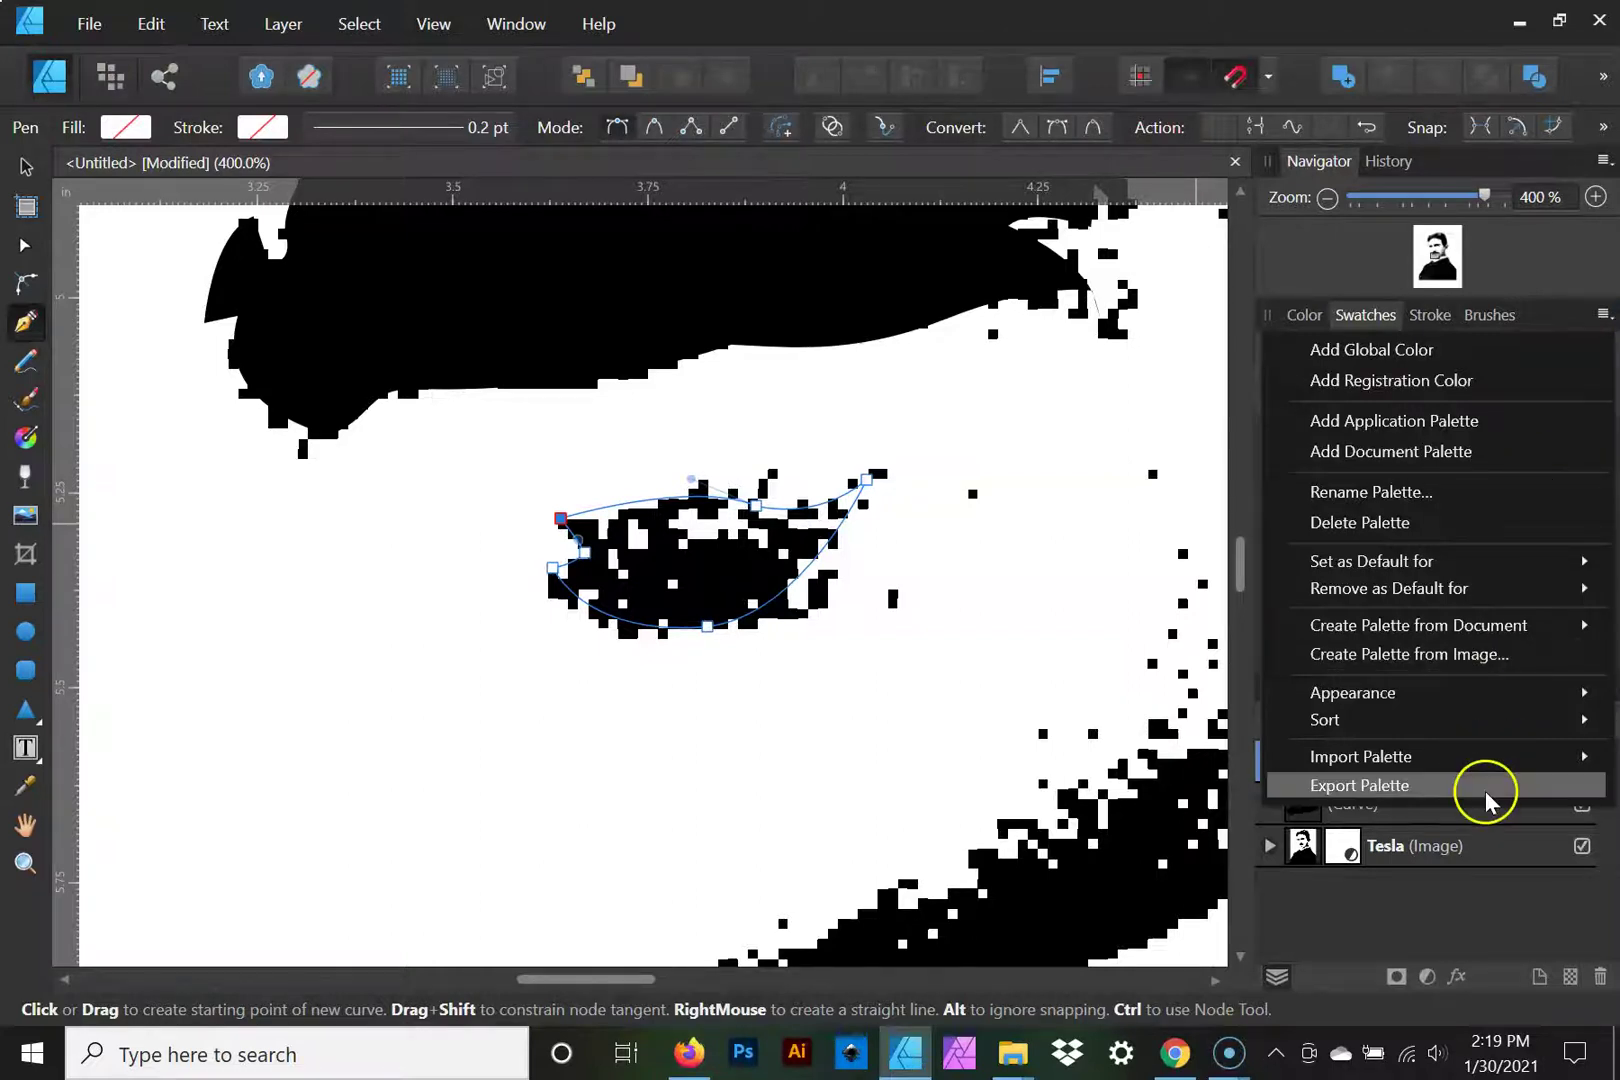
left_click(1550, 262)
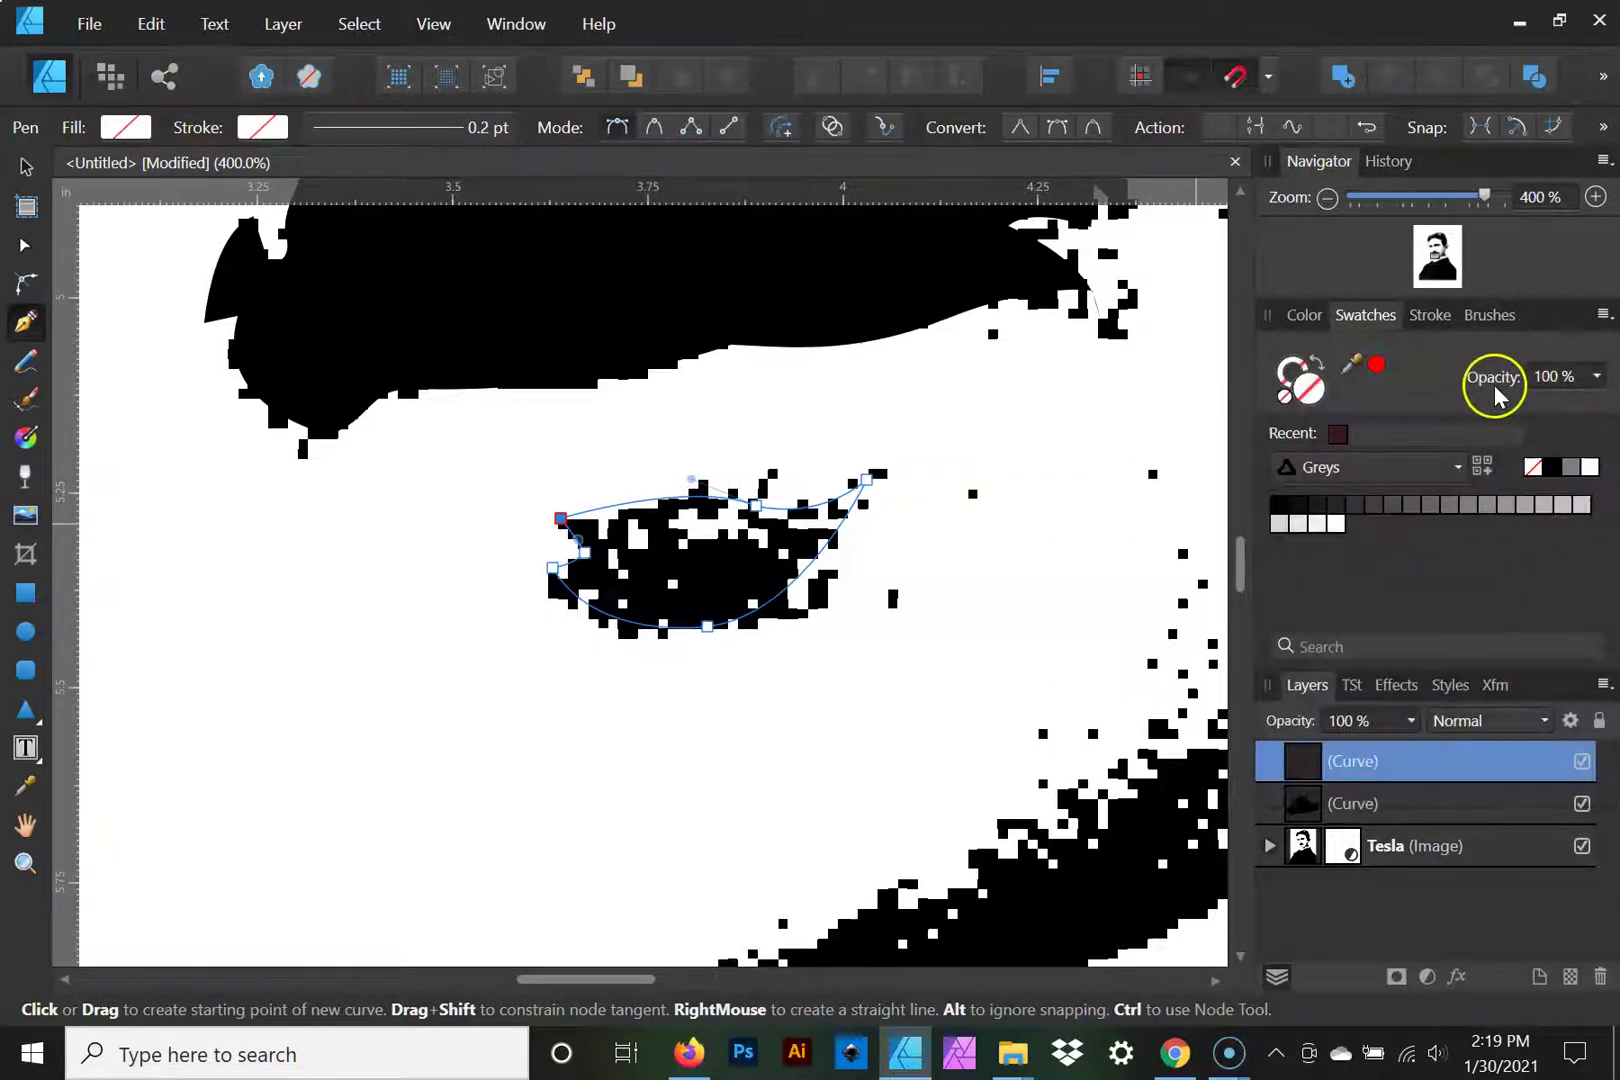
left_click(1402, 467)
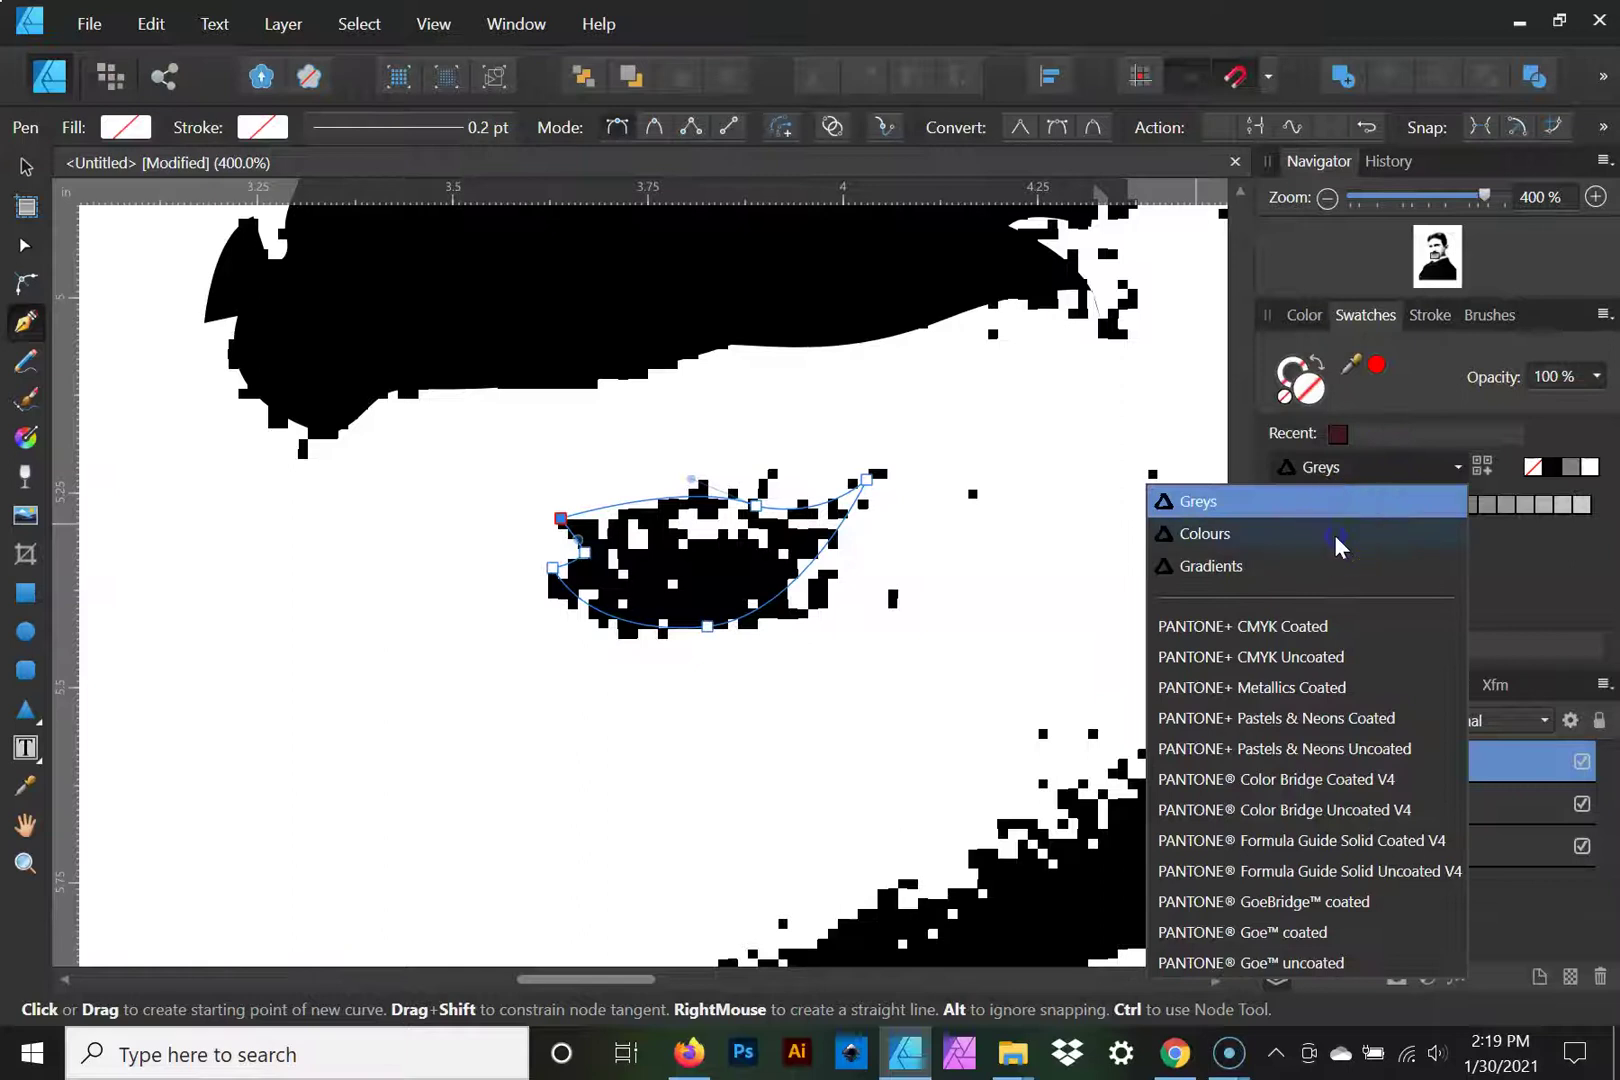
left_click(1338, 538)
left_click(1449, 468)
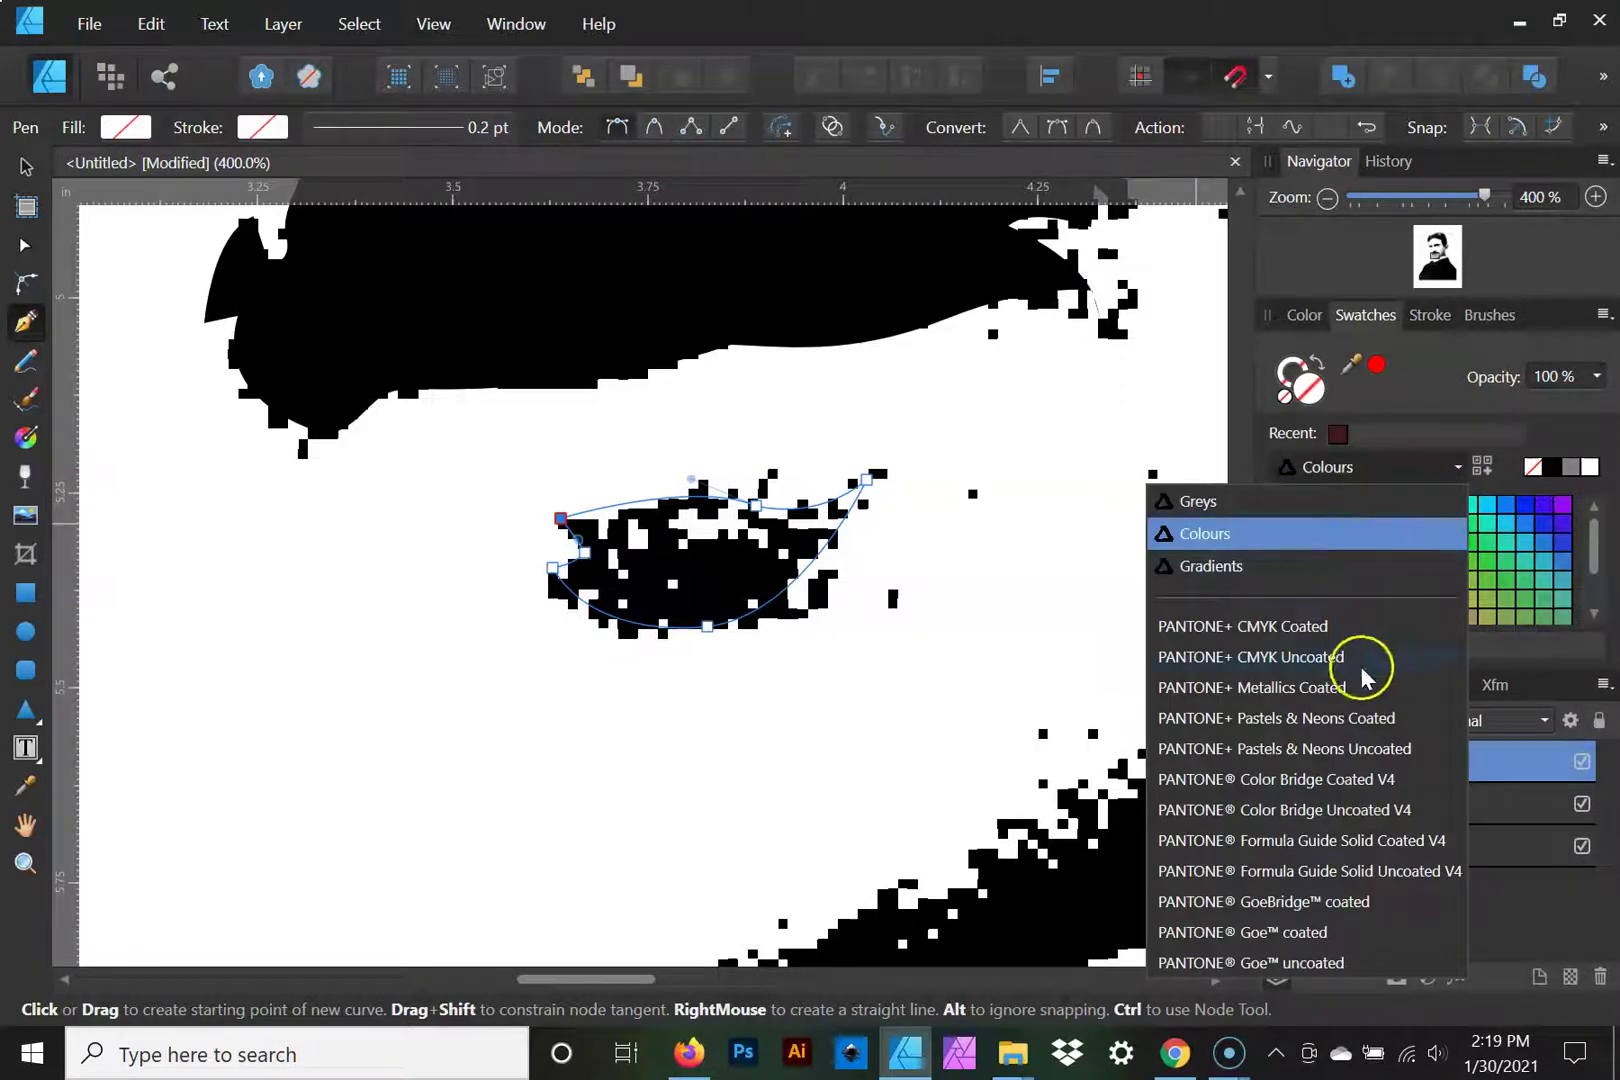
left_click(1238, 533)
Step: Fill the lower-lip curve with the black swatch
left_click(1464, 468)
left_click(1487, 466)
left_click(1487, 467)
left_click_drag(1592, 537, 1594, 490)
left_click(1552, 472)
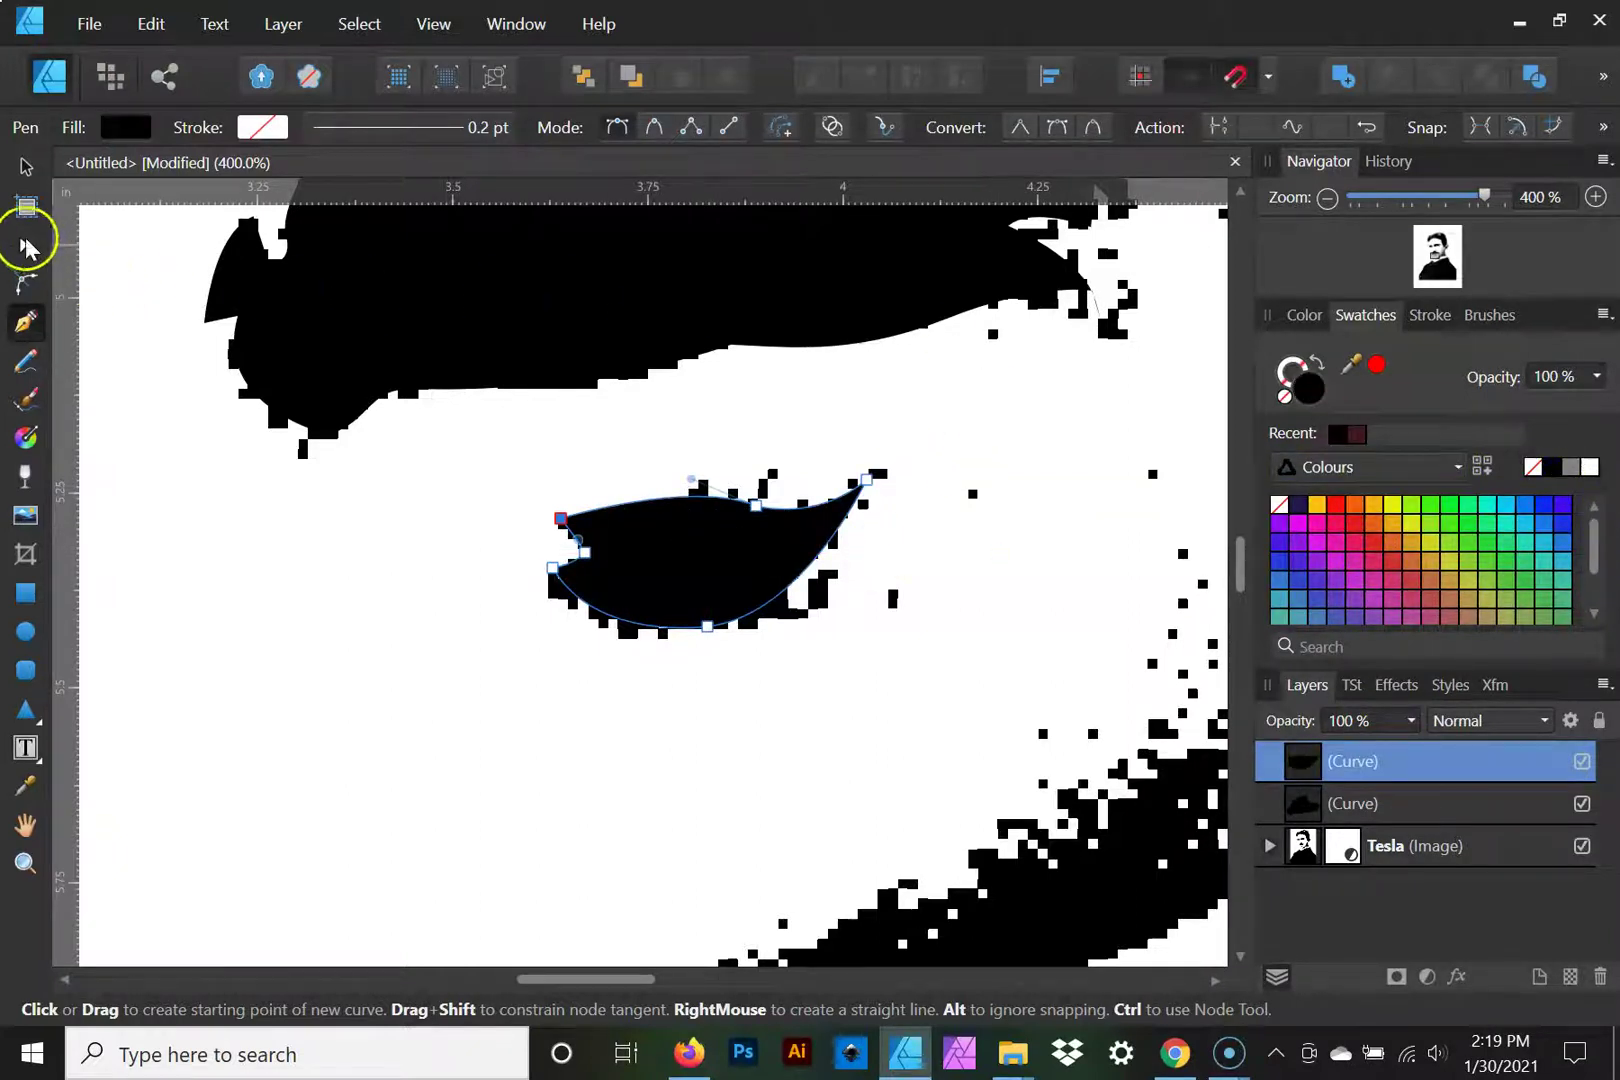
Step: Select the Tesla image layer and lower its opacity to 56%
key("space")
left_click_drag(945, 385, 1045, 950)
left_click_drag(828, 340, 668, 664)
left_click_drag(821, 409, 855, 717)
mouse_move(885, 457)
left_mouse_down()
mouse_move(871, 470)
mouse_move(900, 432)
left_mouse_up()
left_click(1484, 849)
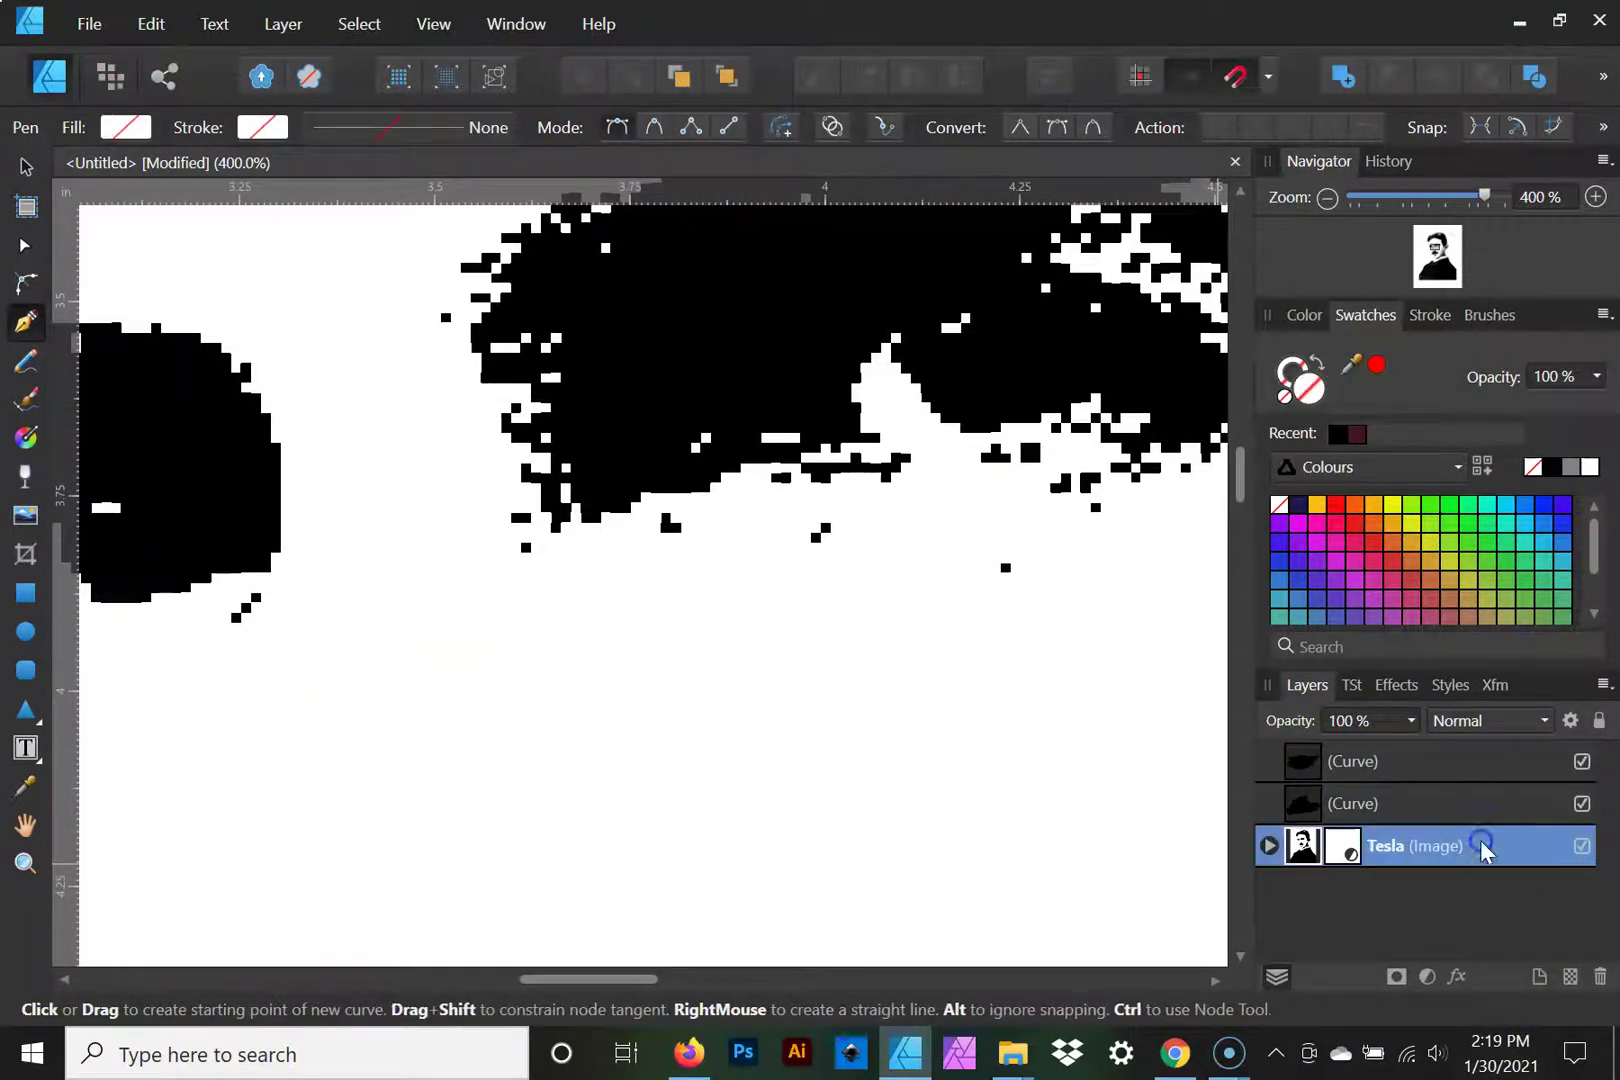
left_click(1411, 722)
left_click_drag(1410, 748, 1330, 752)
Step: Trace the jaw shadow's upper edge from its left tip with the Pen tool, bending the segment with the Node tool to fit
mouse_move(870, 690)
left_mouse_down()
mouse_move(940, 242)
mouse_move(933, 267)
mouse_move(441, 567)
mouse_move(365, 325)
mouse_move(817, 297)
mouse_move(853, 398)
mouse_move(790, 455)
mouse_move(709, 733)
mouse_move(716, 614)
mouse_move(636, 722)
mouse_move(648, 455)
mouse_move(607, 542)
mouse_move(767, 438)
mouse_move(969, 376)
mouse_move(822, 403)
left_mouse_up()
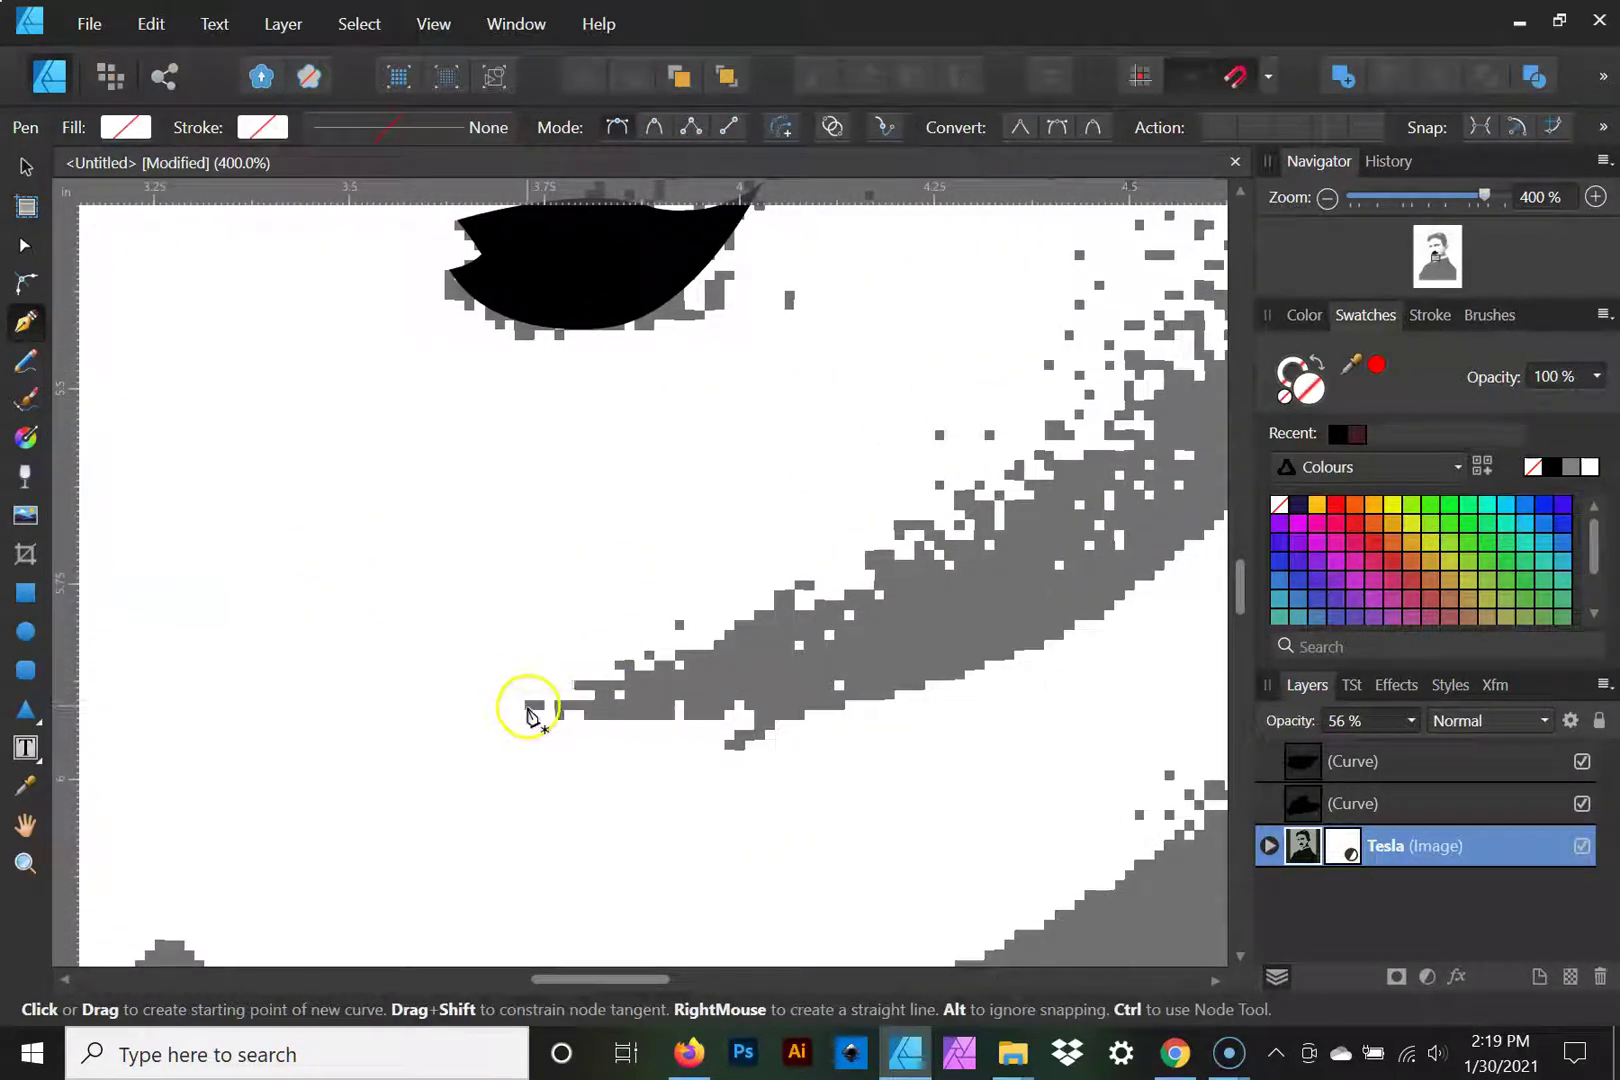
left_click_drag(843, 625, 427, 824)
left_click_drag(845, 502, 1179, 165)
key("ctrl+z")
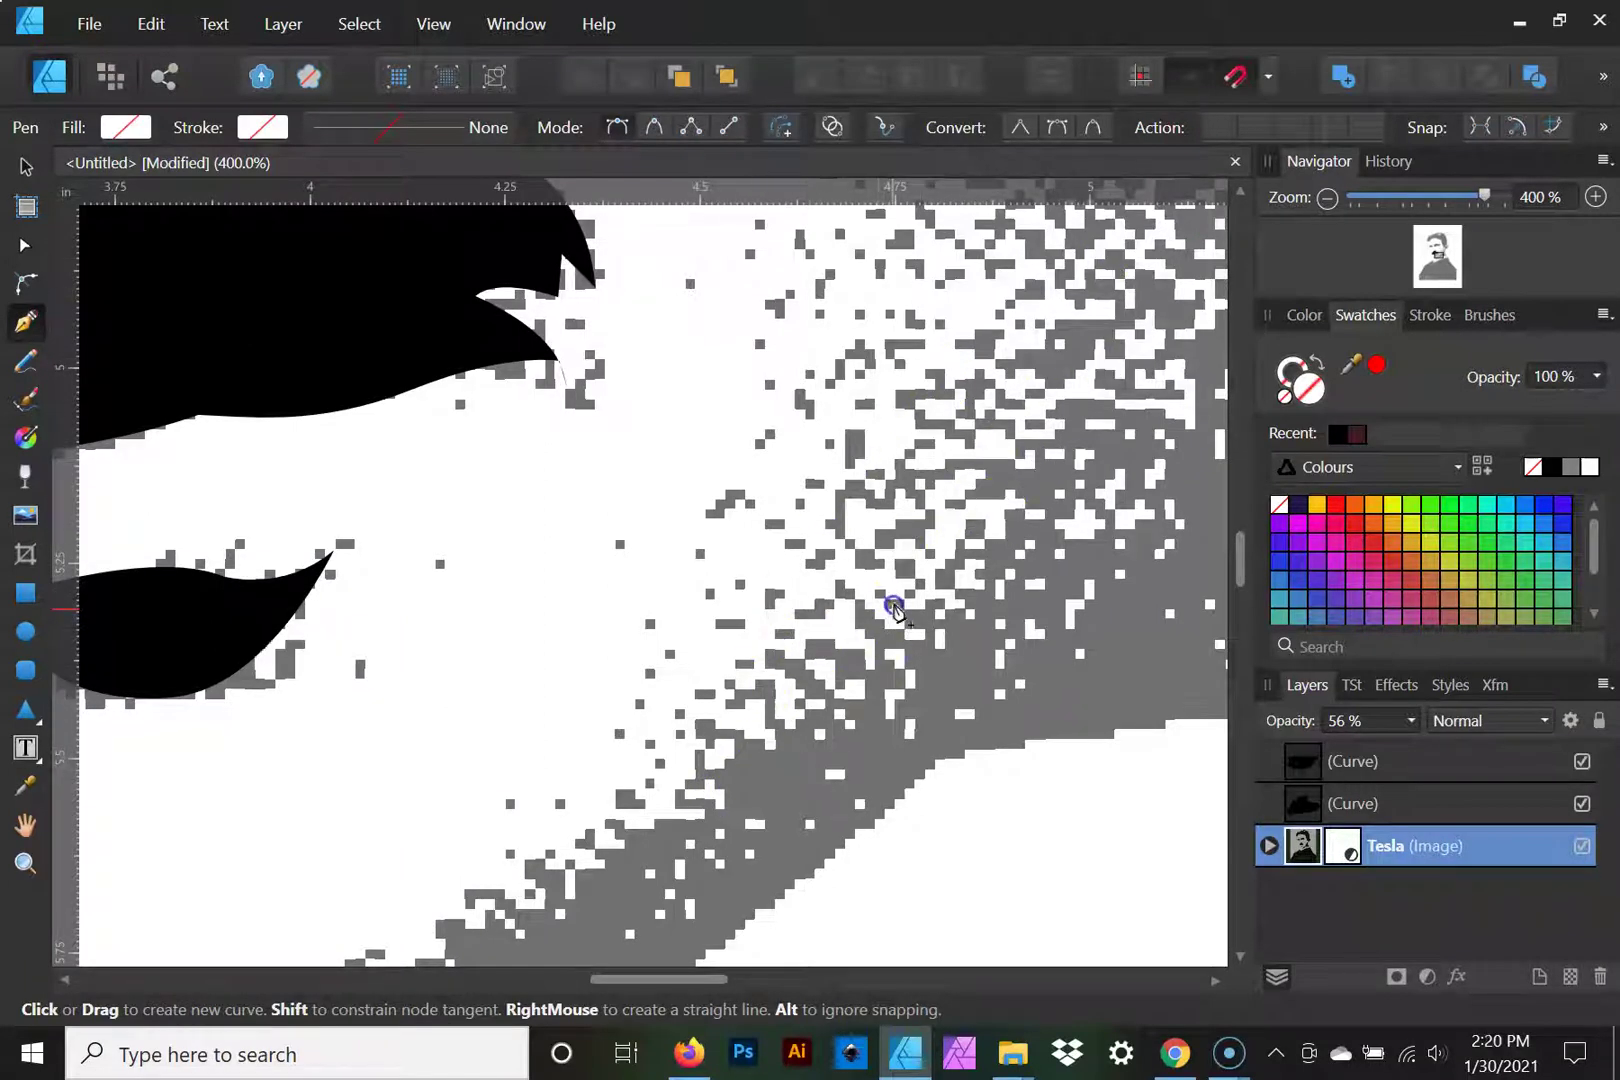
left_click(895, 607)
left_click_drag(738, 767, 782, 587)
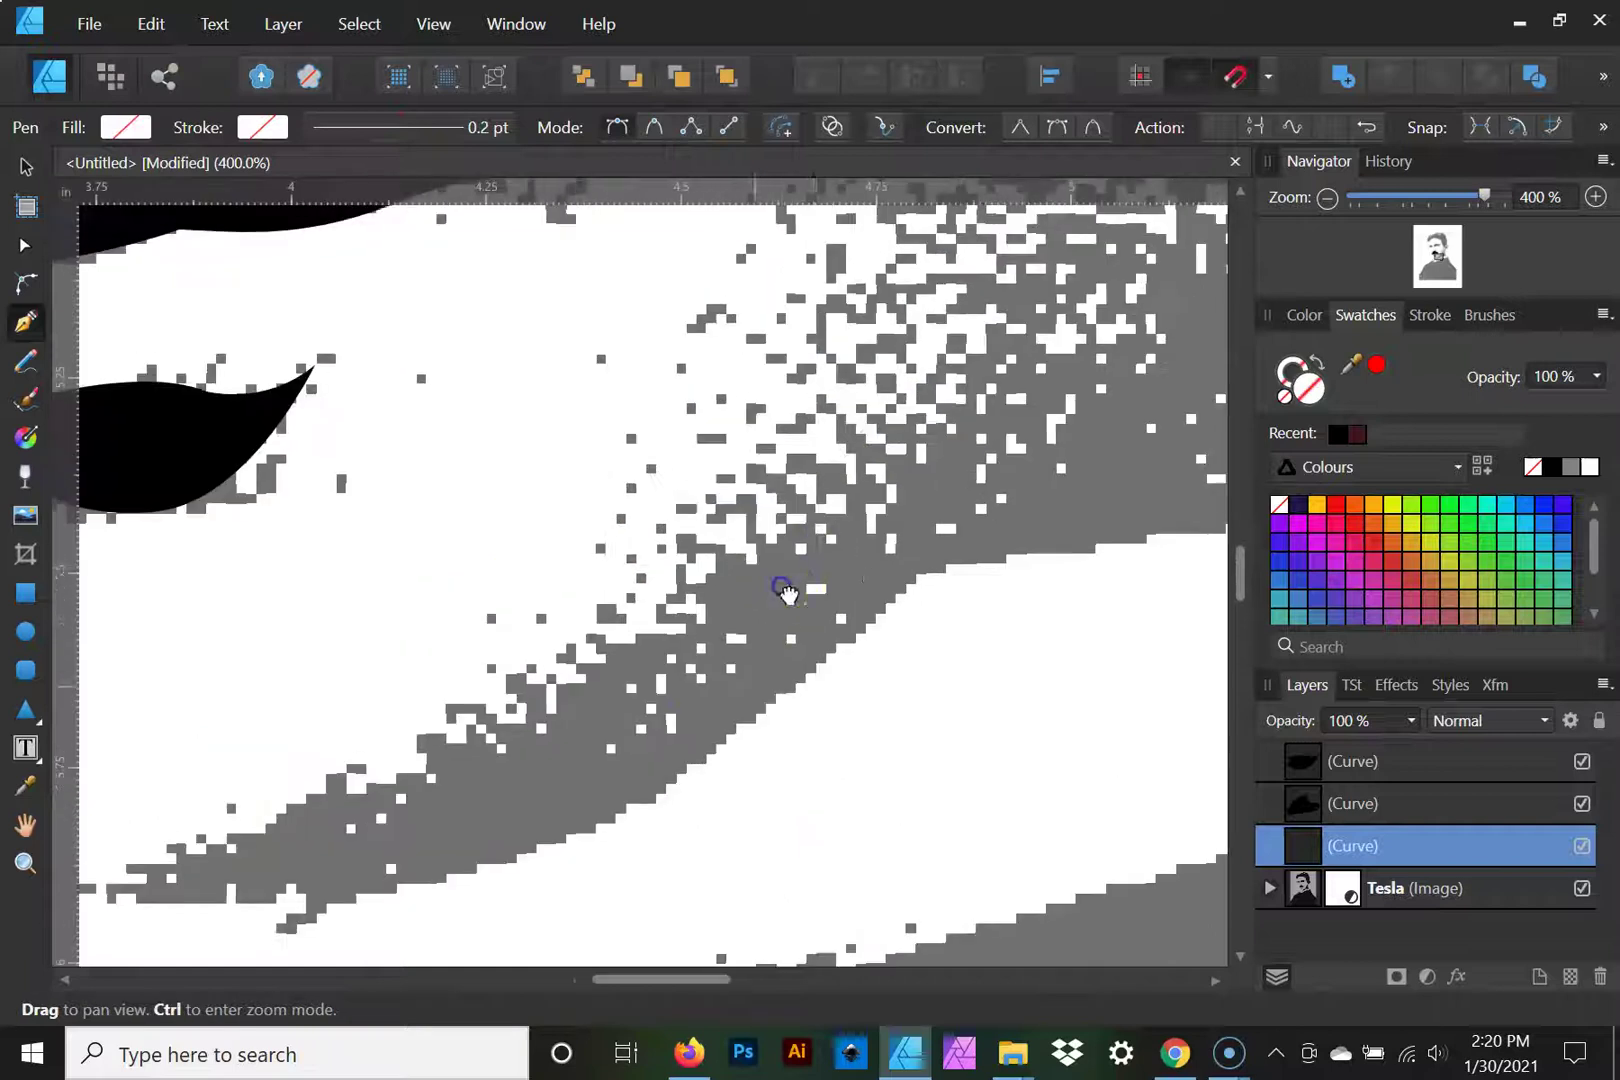
left_click_drag(826, 471, 873, 418)
left_click(25, 245)
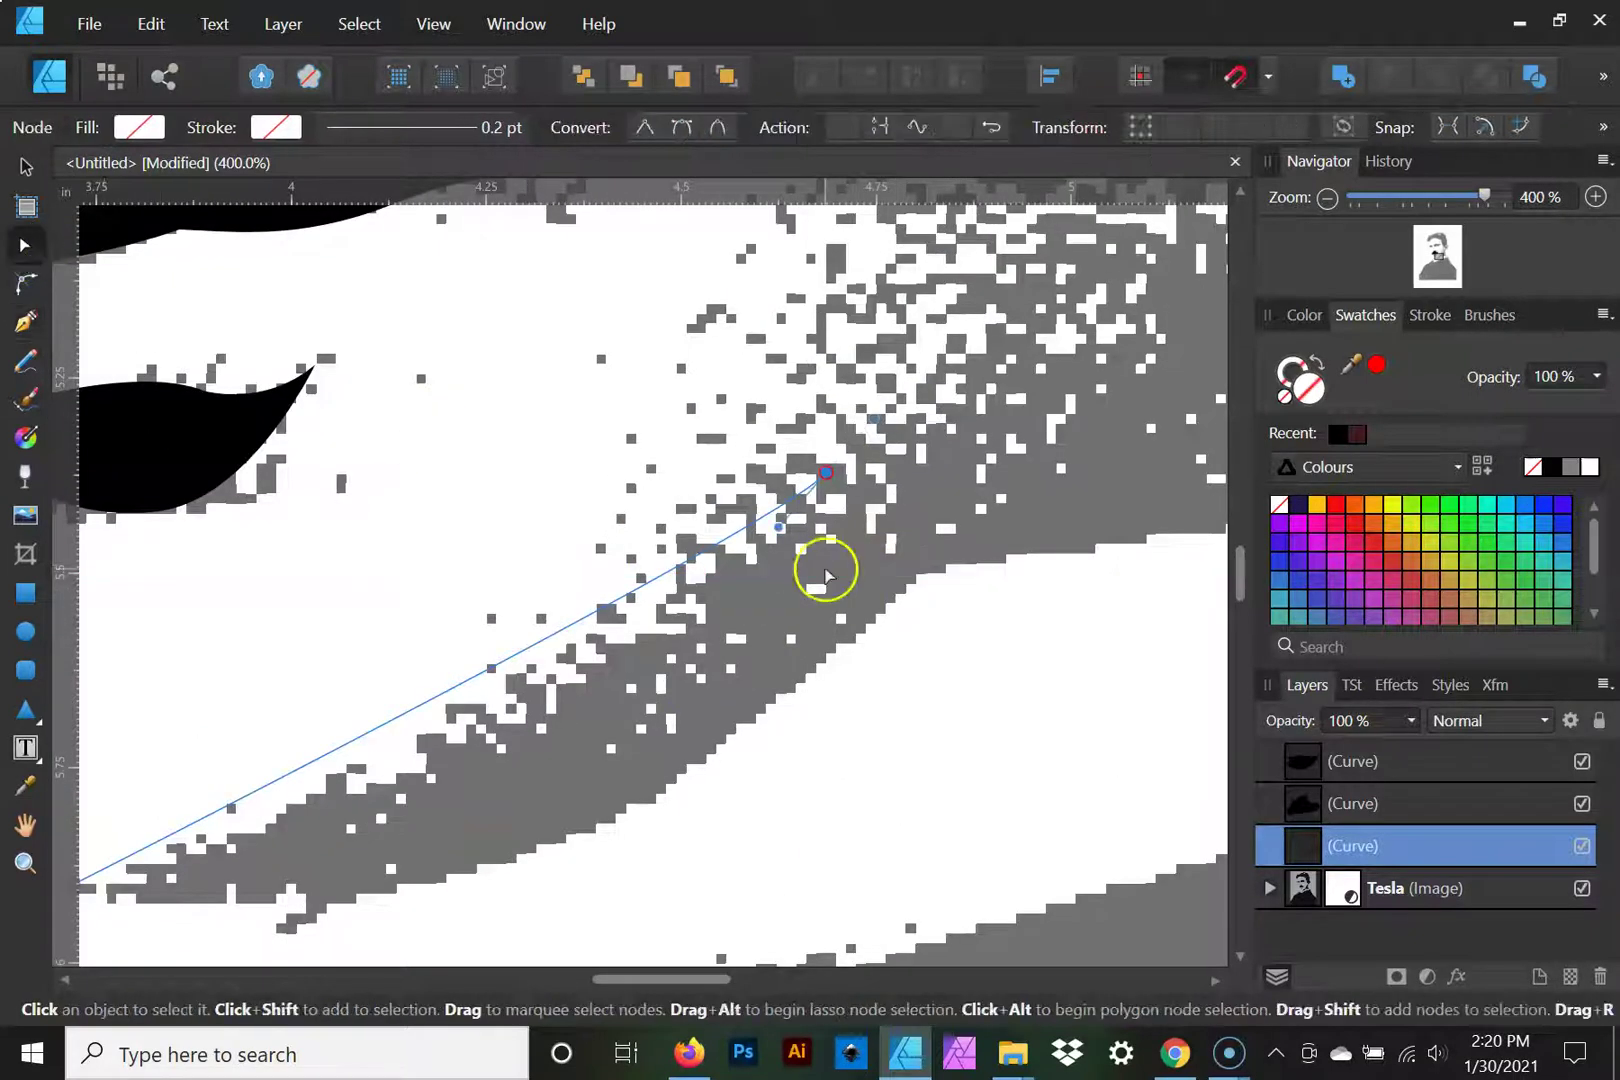
left_click_drag(777, 532, 494, 816)
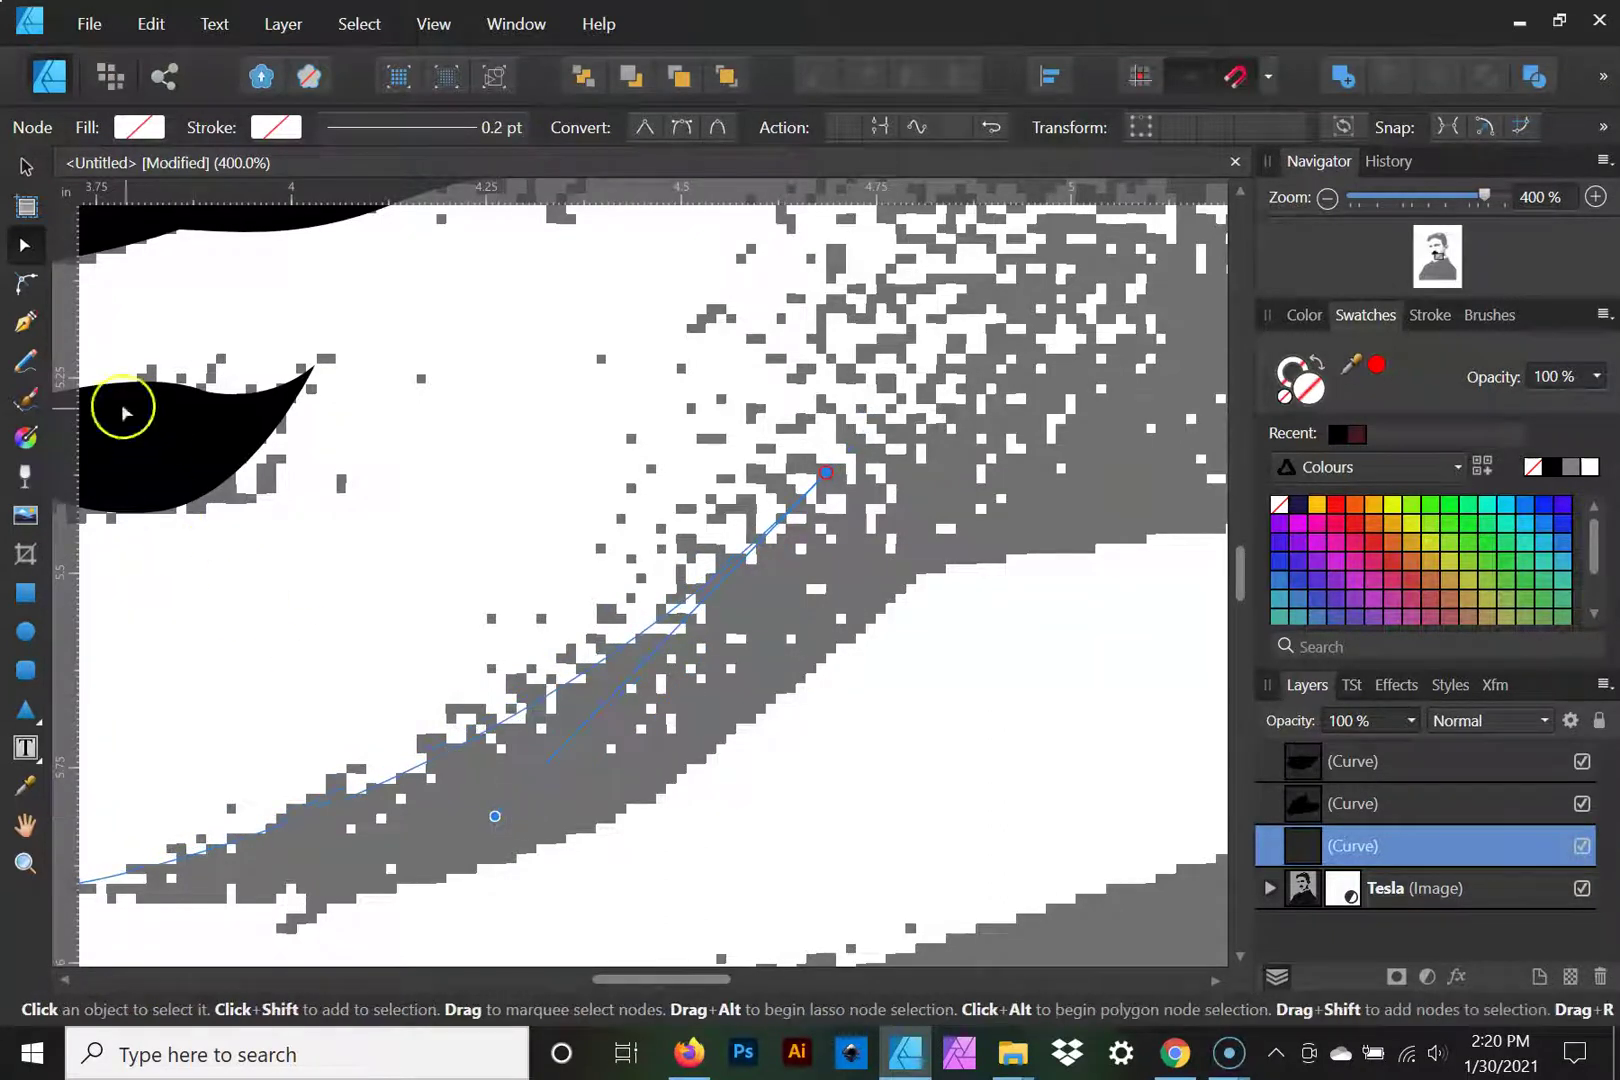
Step: Extend the jaw curve up through the cheek shadow to the narrow tip beside the ear lobe
left_click(25, 323)
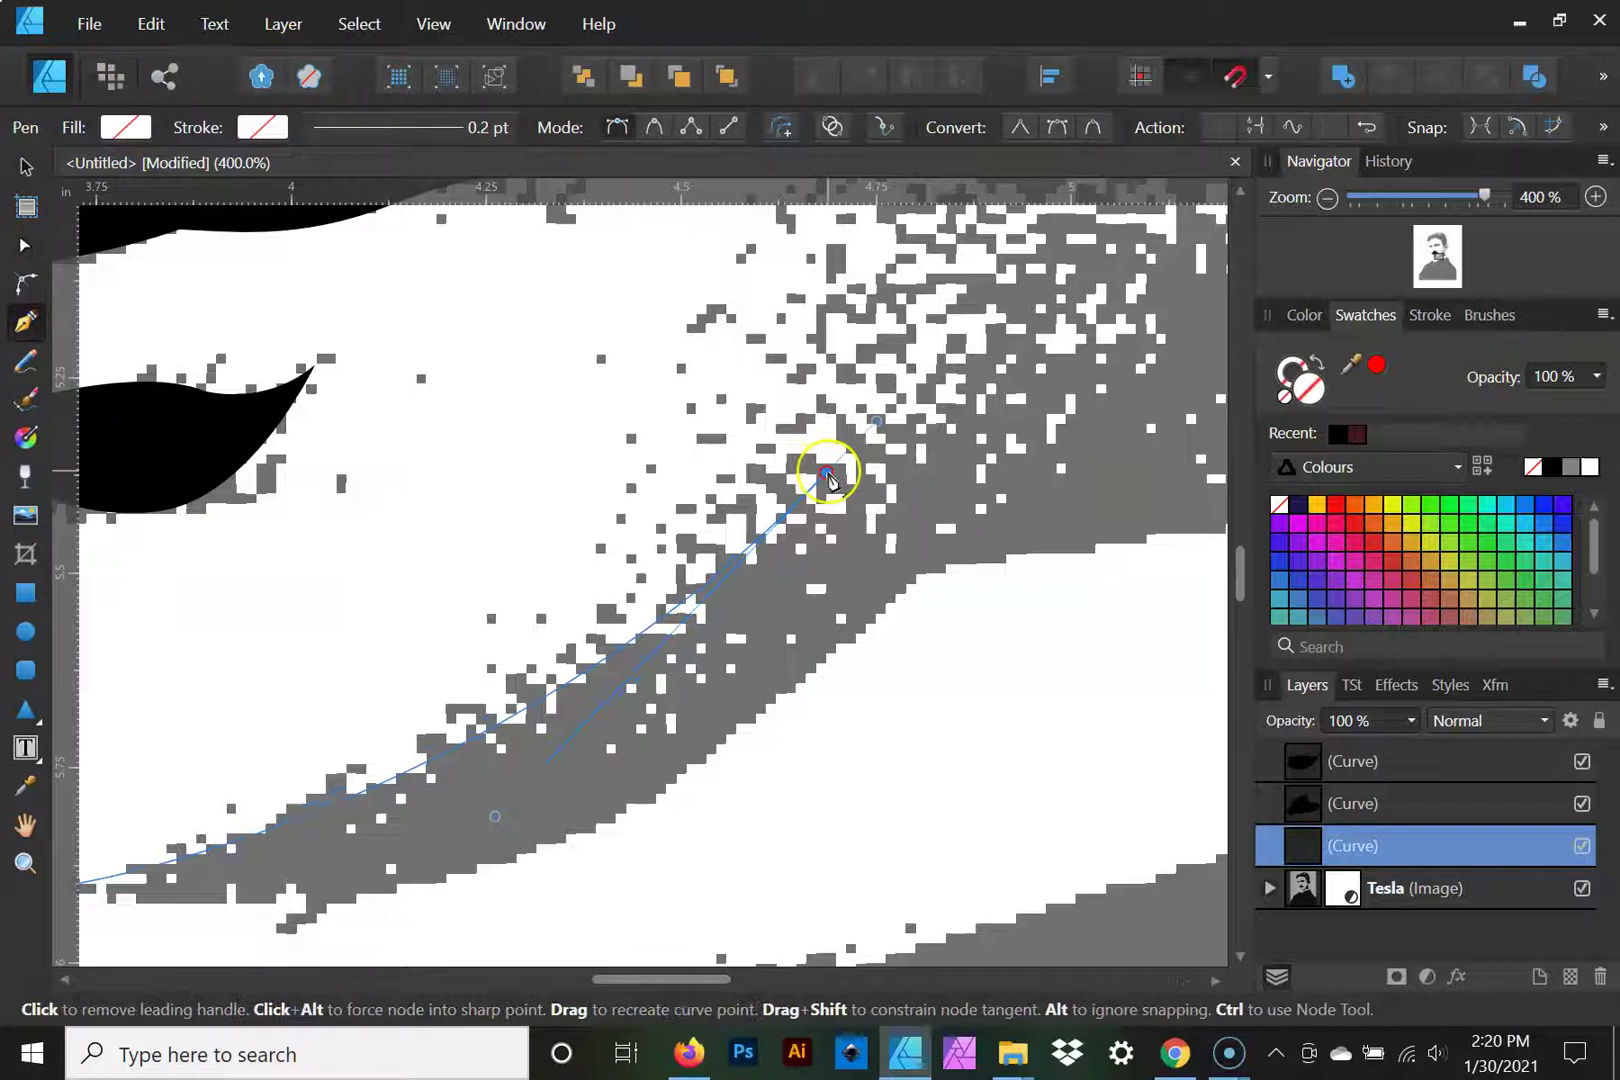
left_click_drag(1049, 358, 615, 550)
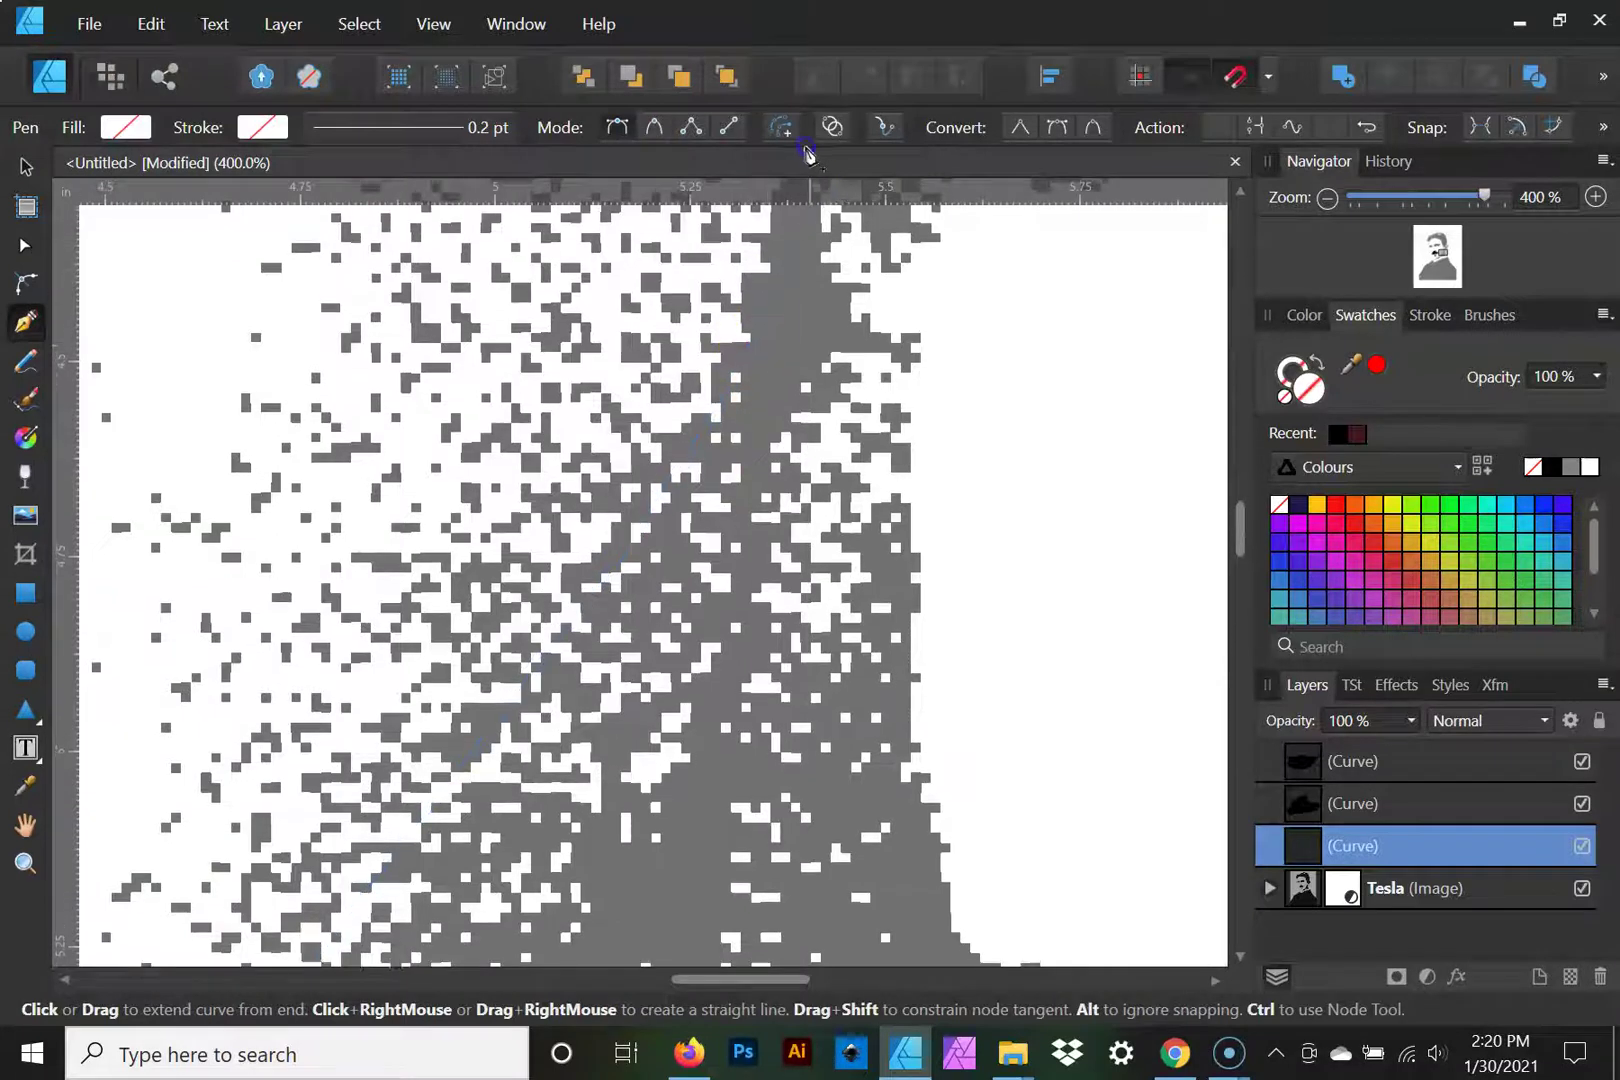
key("space")
left_click_drag(777, 578, 625, 915)
left_click(601, 776)
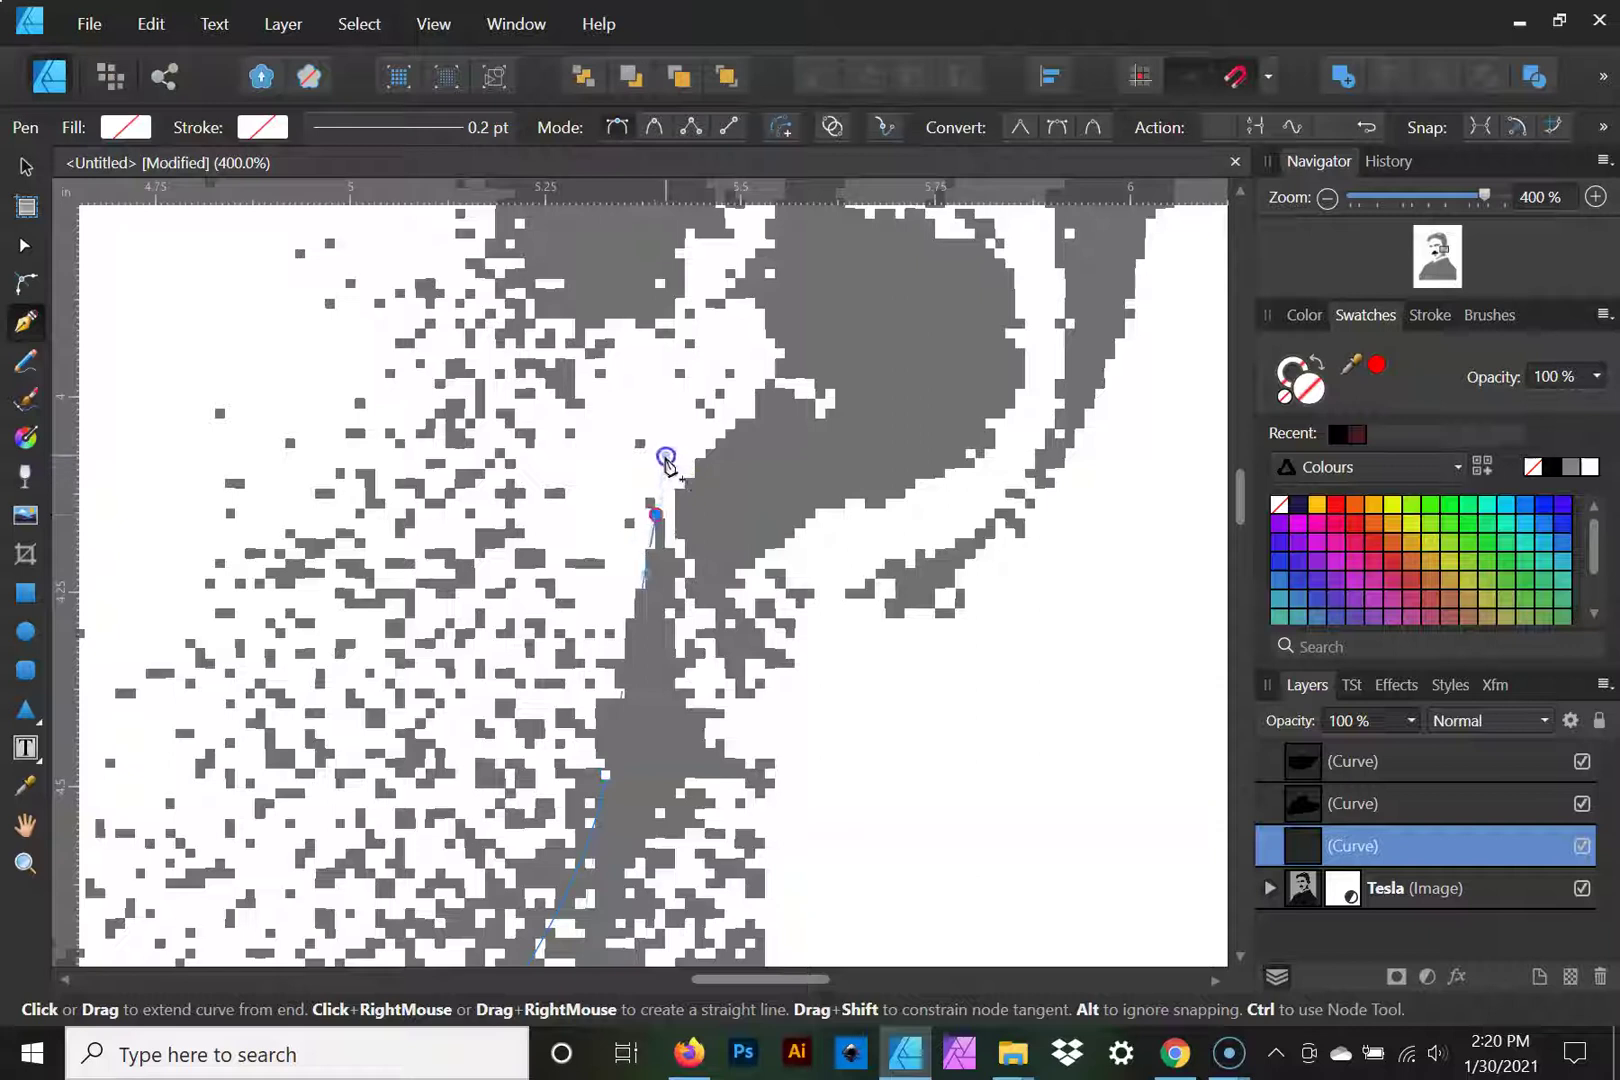
left_click(655, 514)
Step: Trace down the right side of the narrow tip with a sharp corner node, continuing out to the neck's edge
left_click_drag(709, 669, 727, 315)
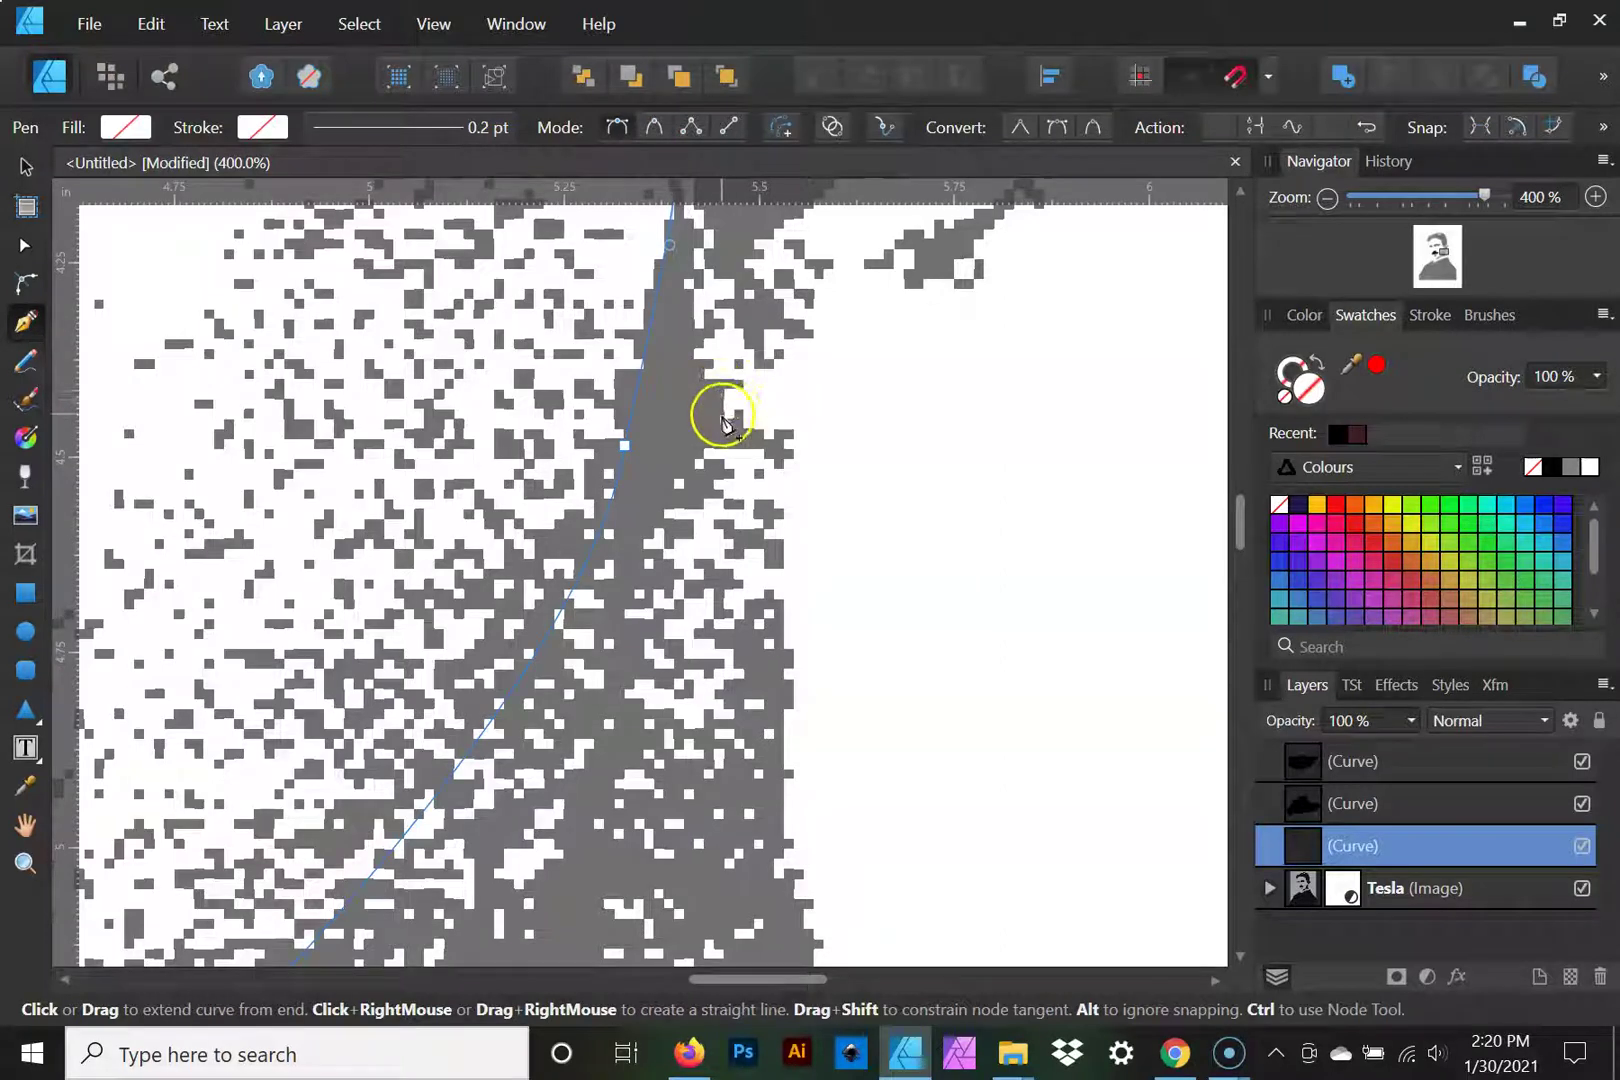
left_click(722, 414)
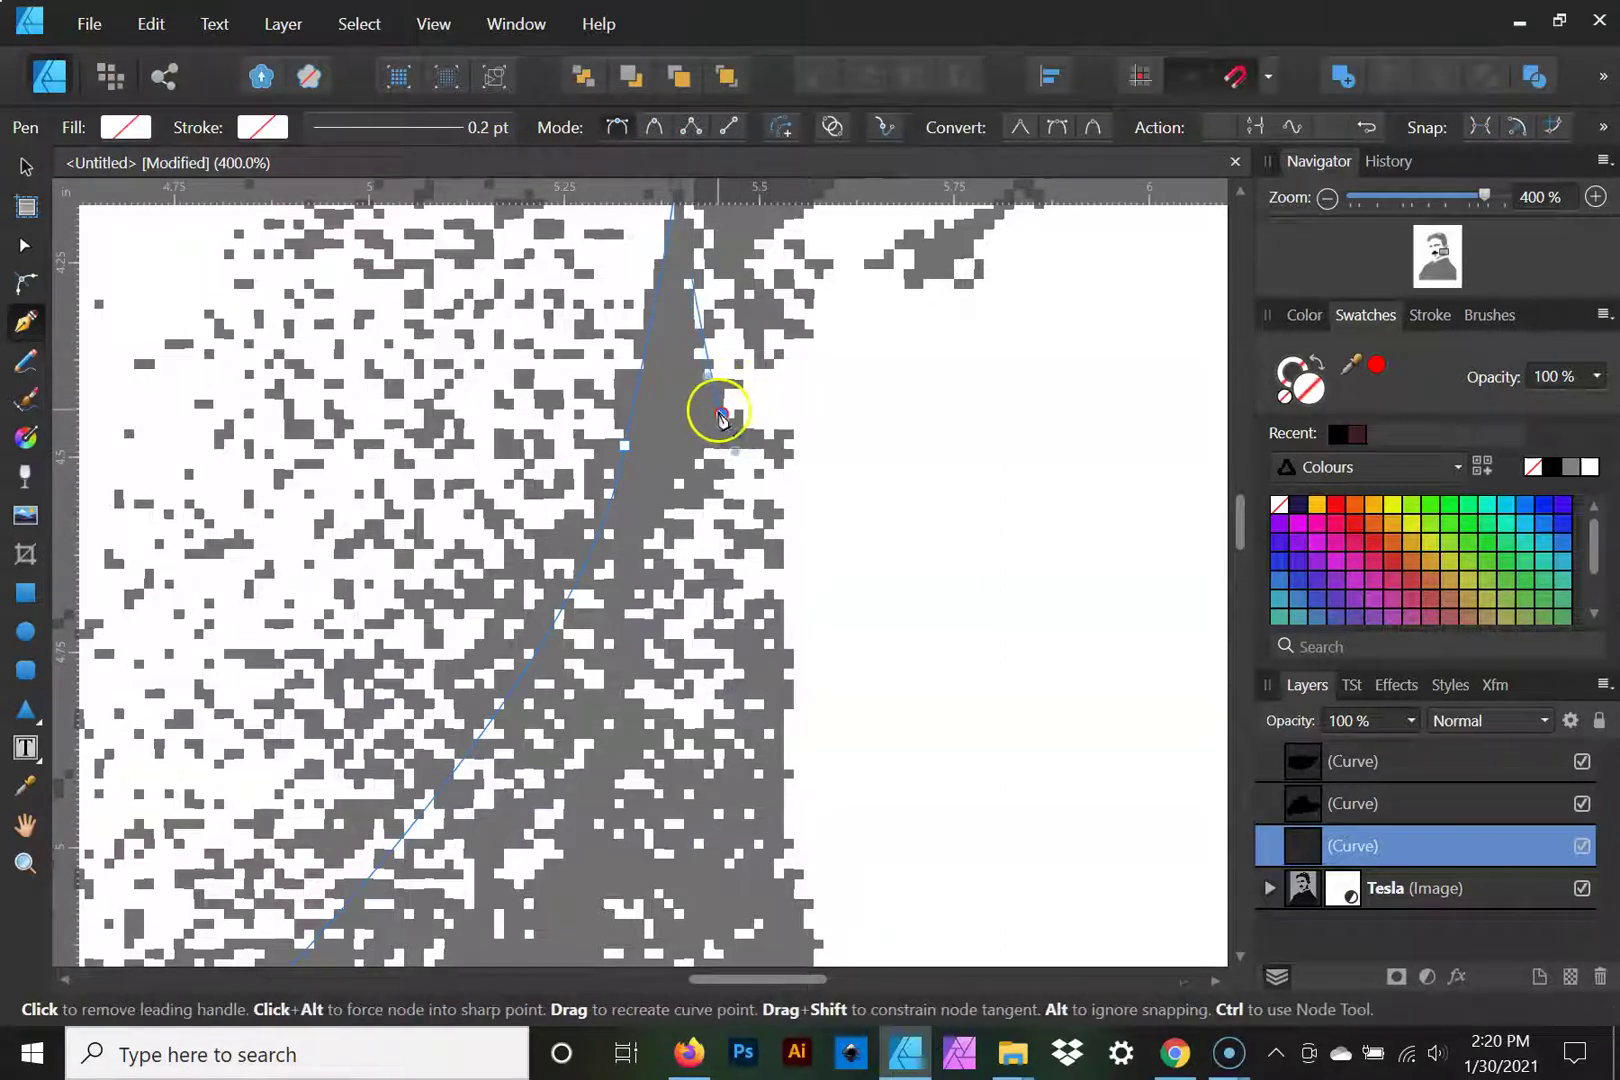
left_click(720, 412)
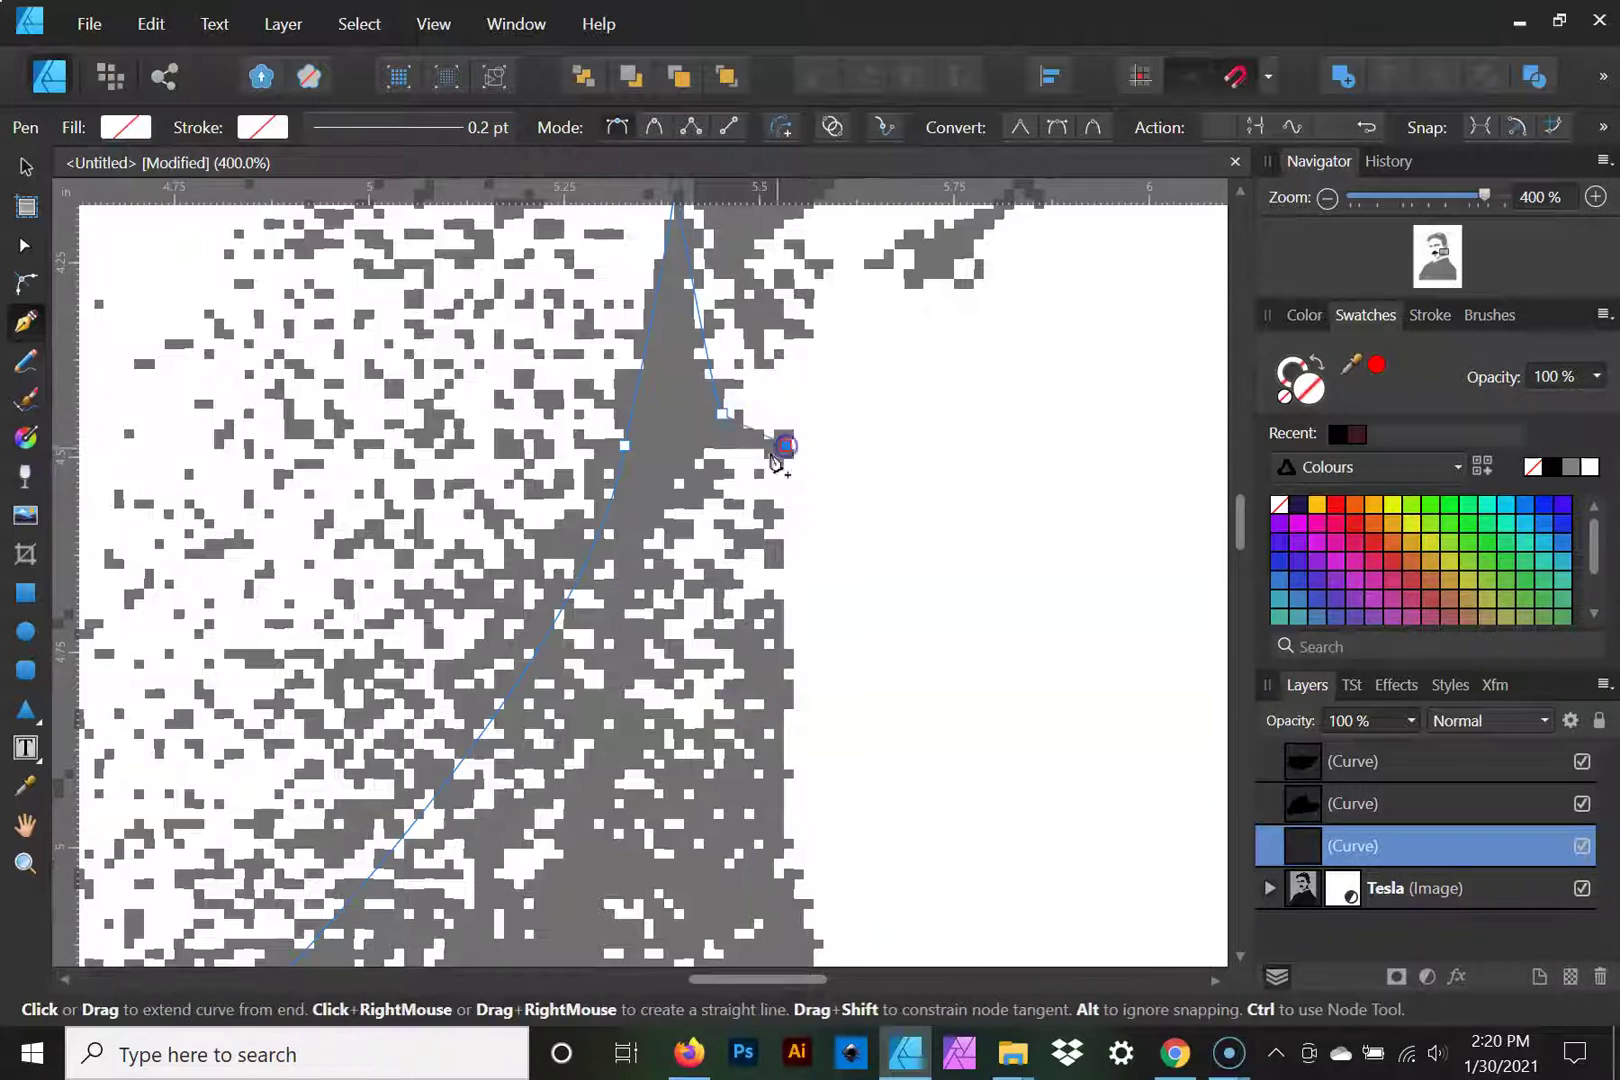
Step: Bring the curve back down through the neck shadow to the corner where the jaw meets the white collar
left_click_drag(651, 513, 905, 378)
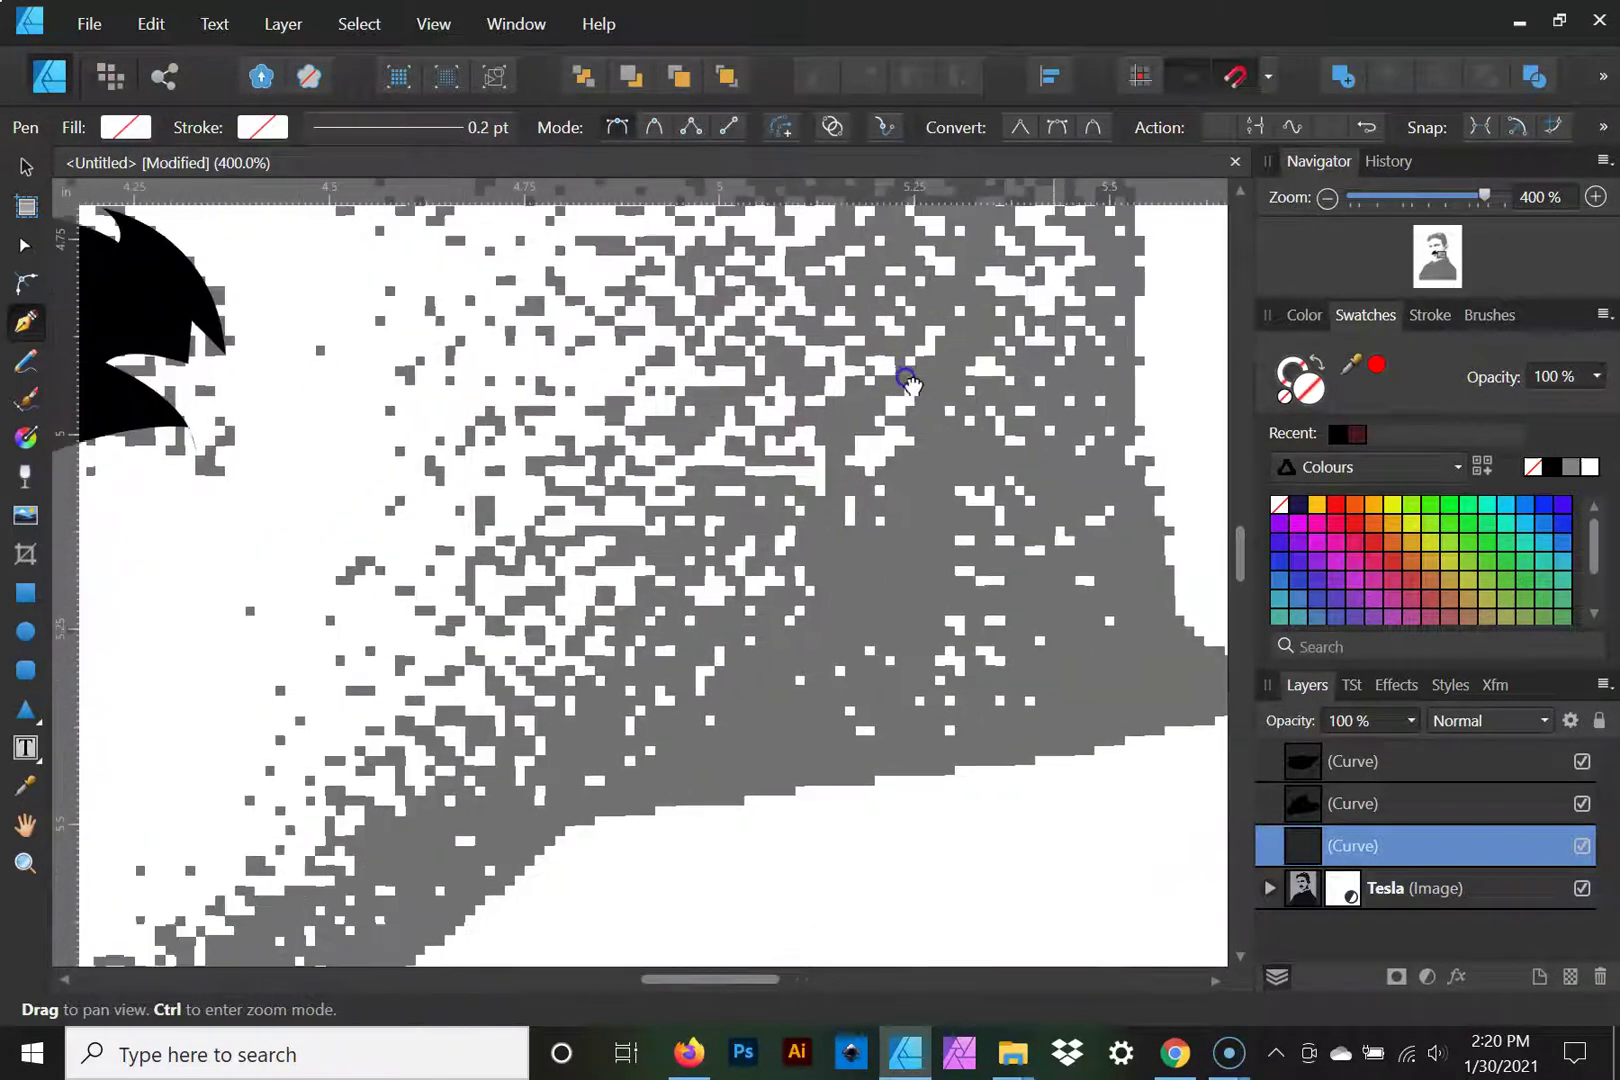
left_click_drag(576, 833, 532, 805)
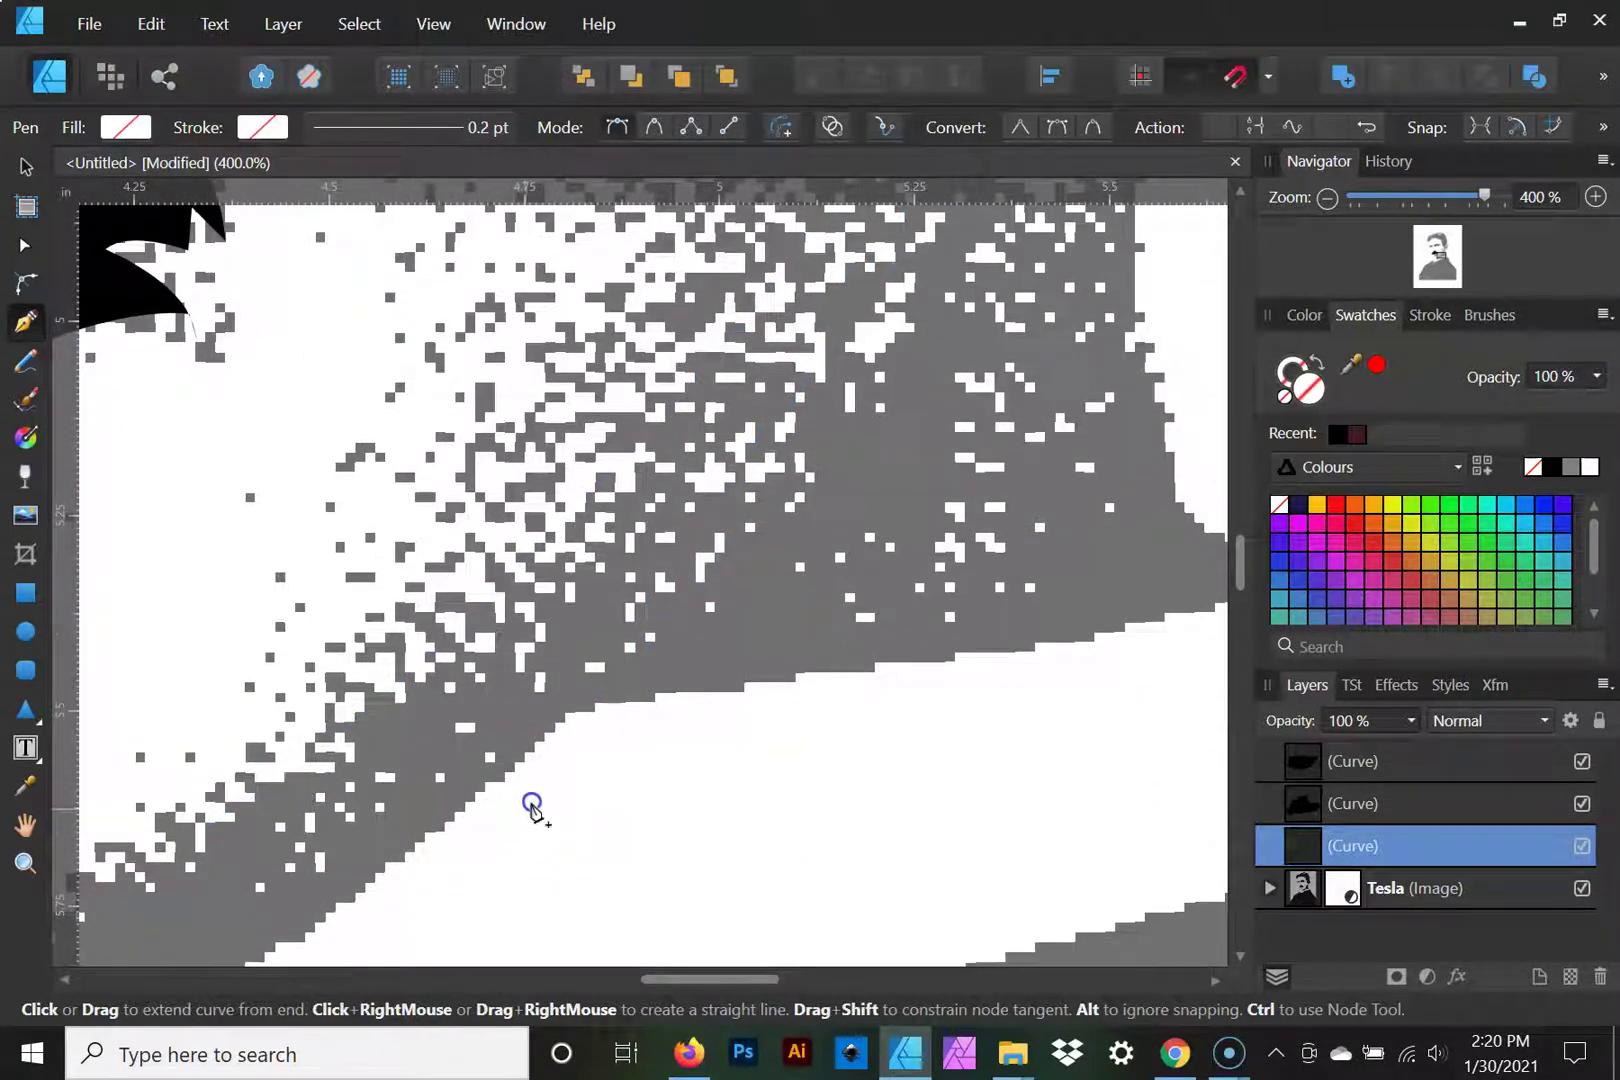
left_click_drag(597, 735, 493, 820)
left_click_drag(1102, 481, 875, 839)
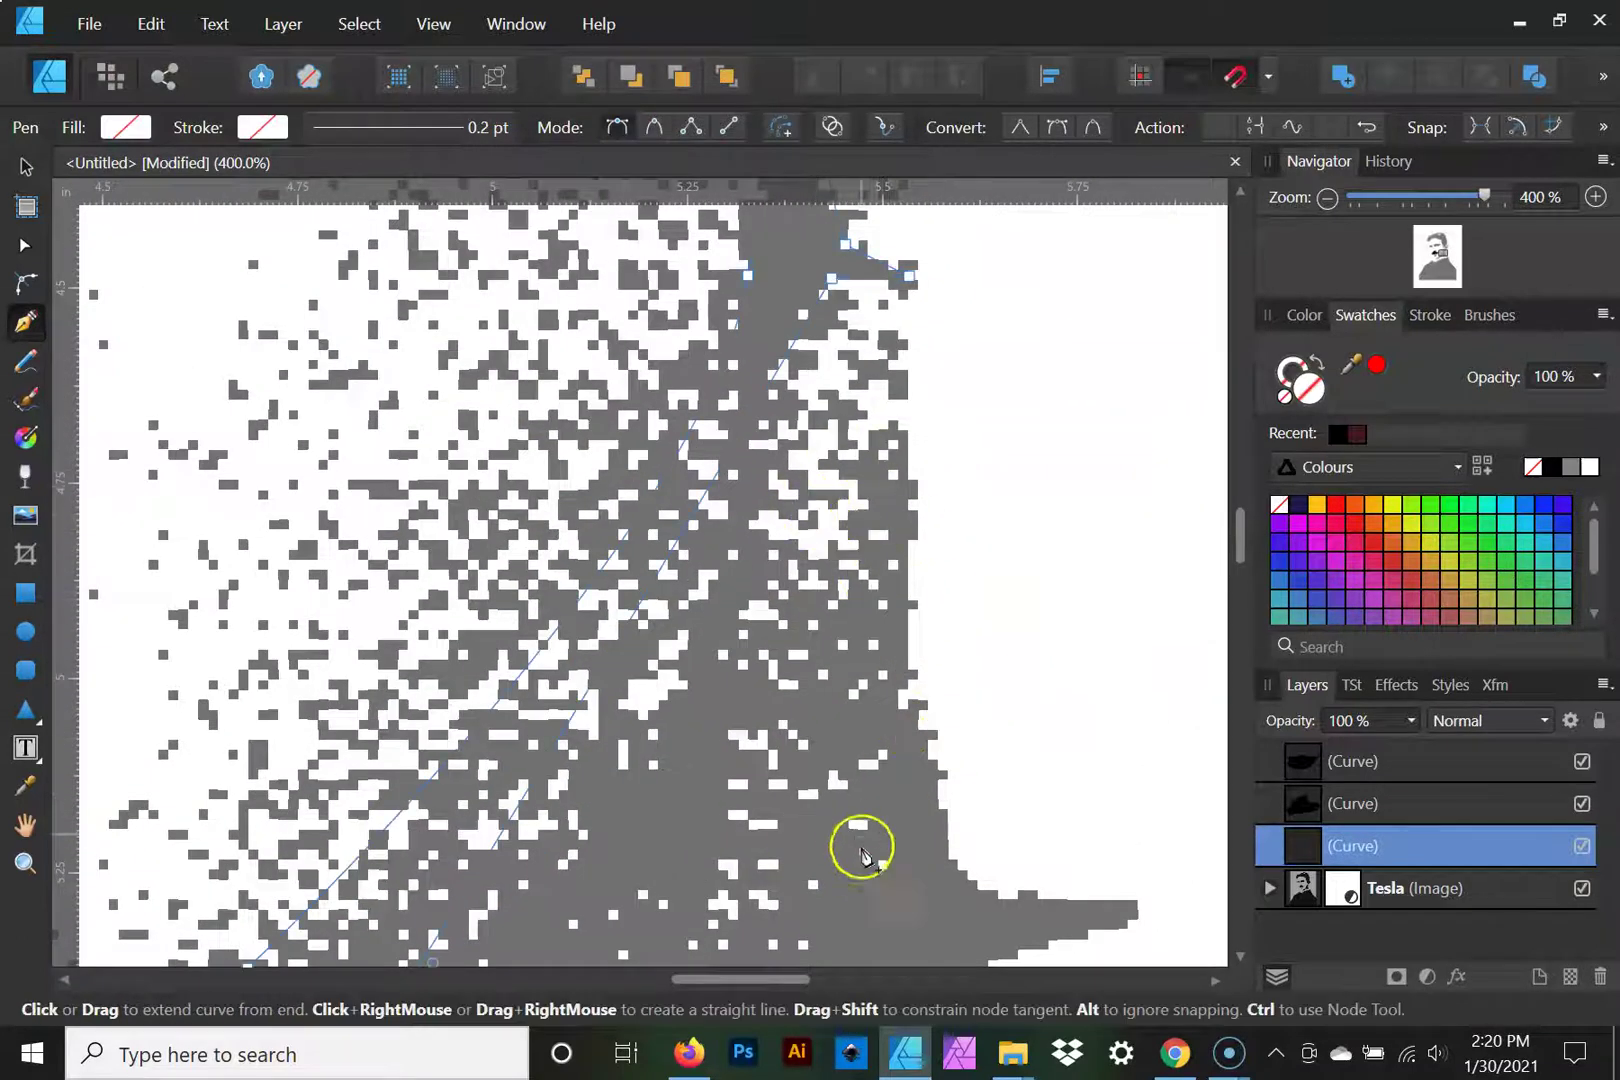
left_click_drag(712, 922, 1247, 414)
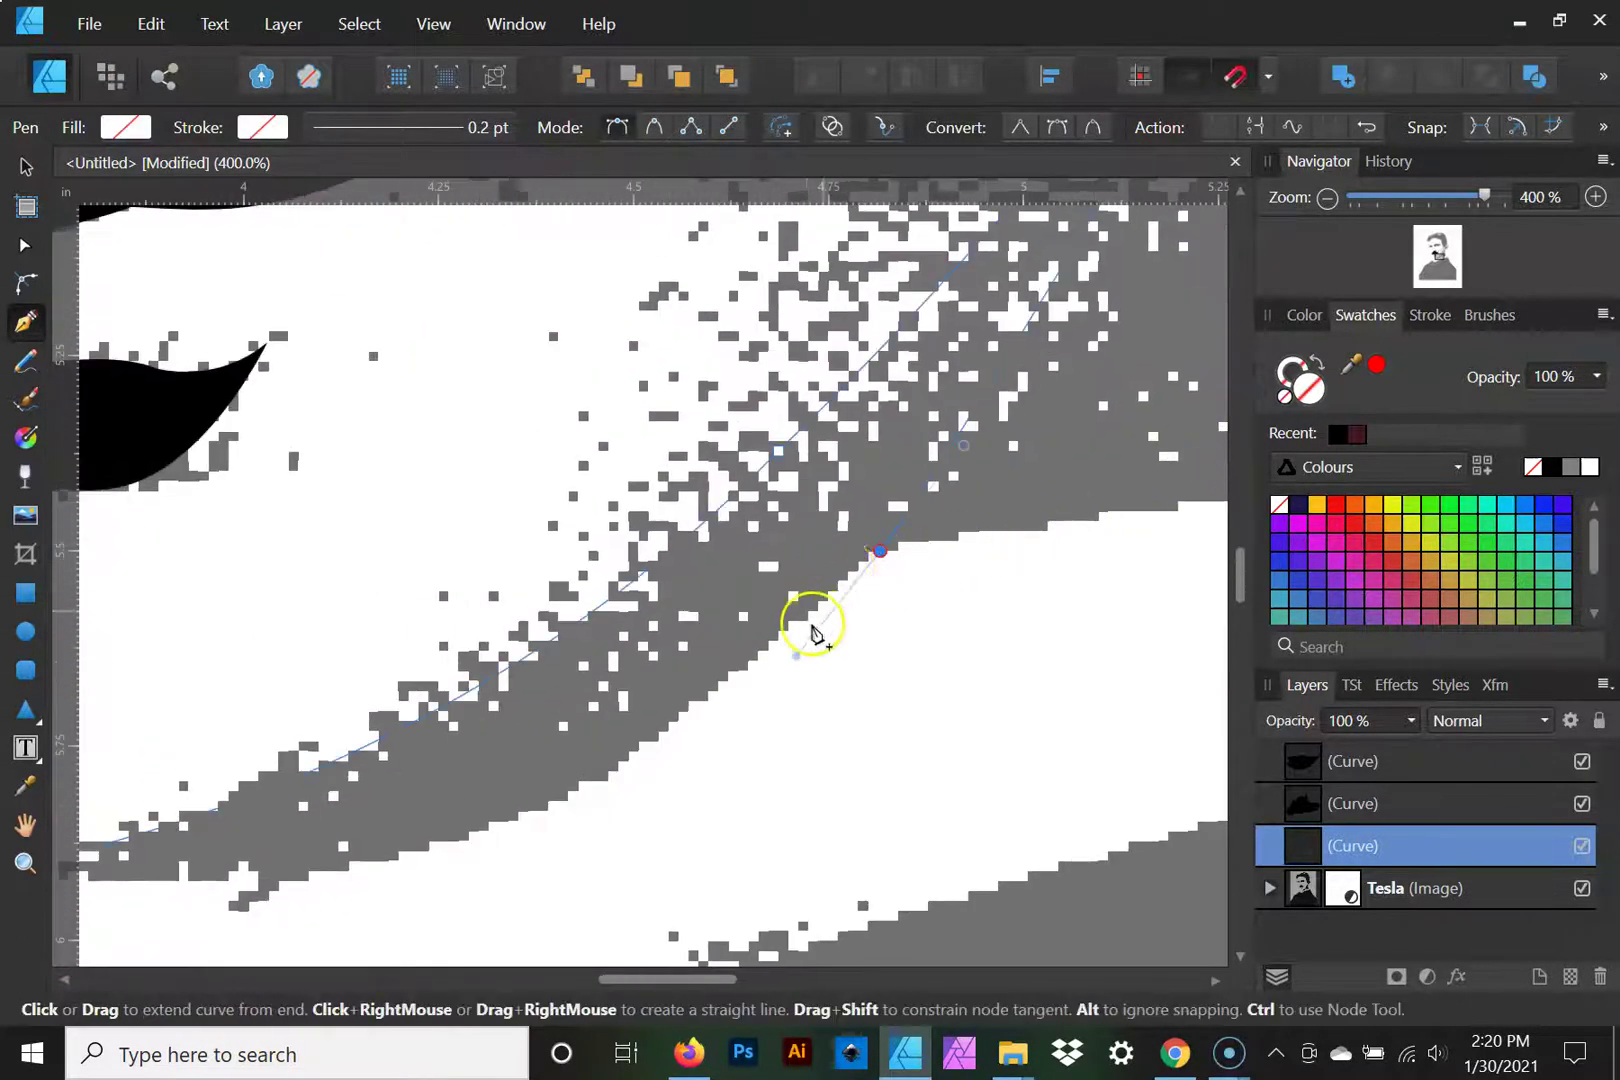
Step: Close the jaw shadow curve at its left tip and fill it with black
left_click_drag(812, 632, 937, 537)
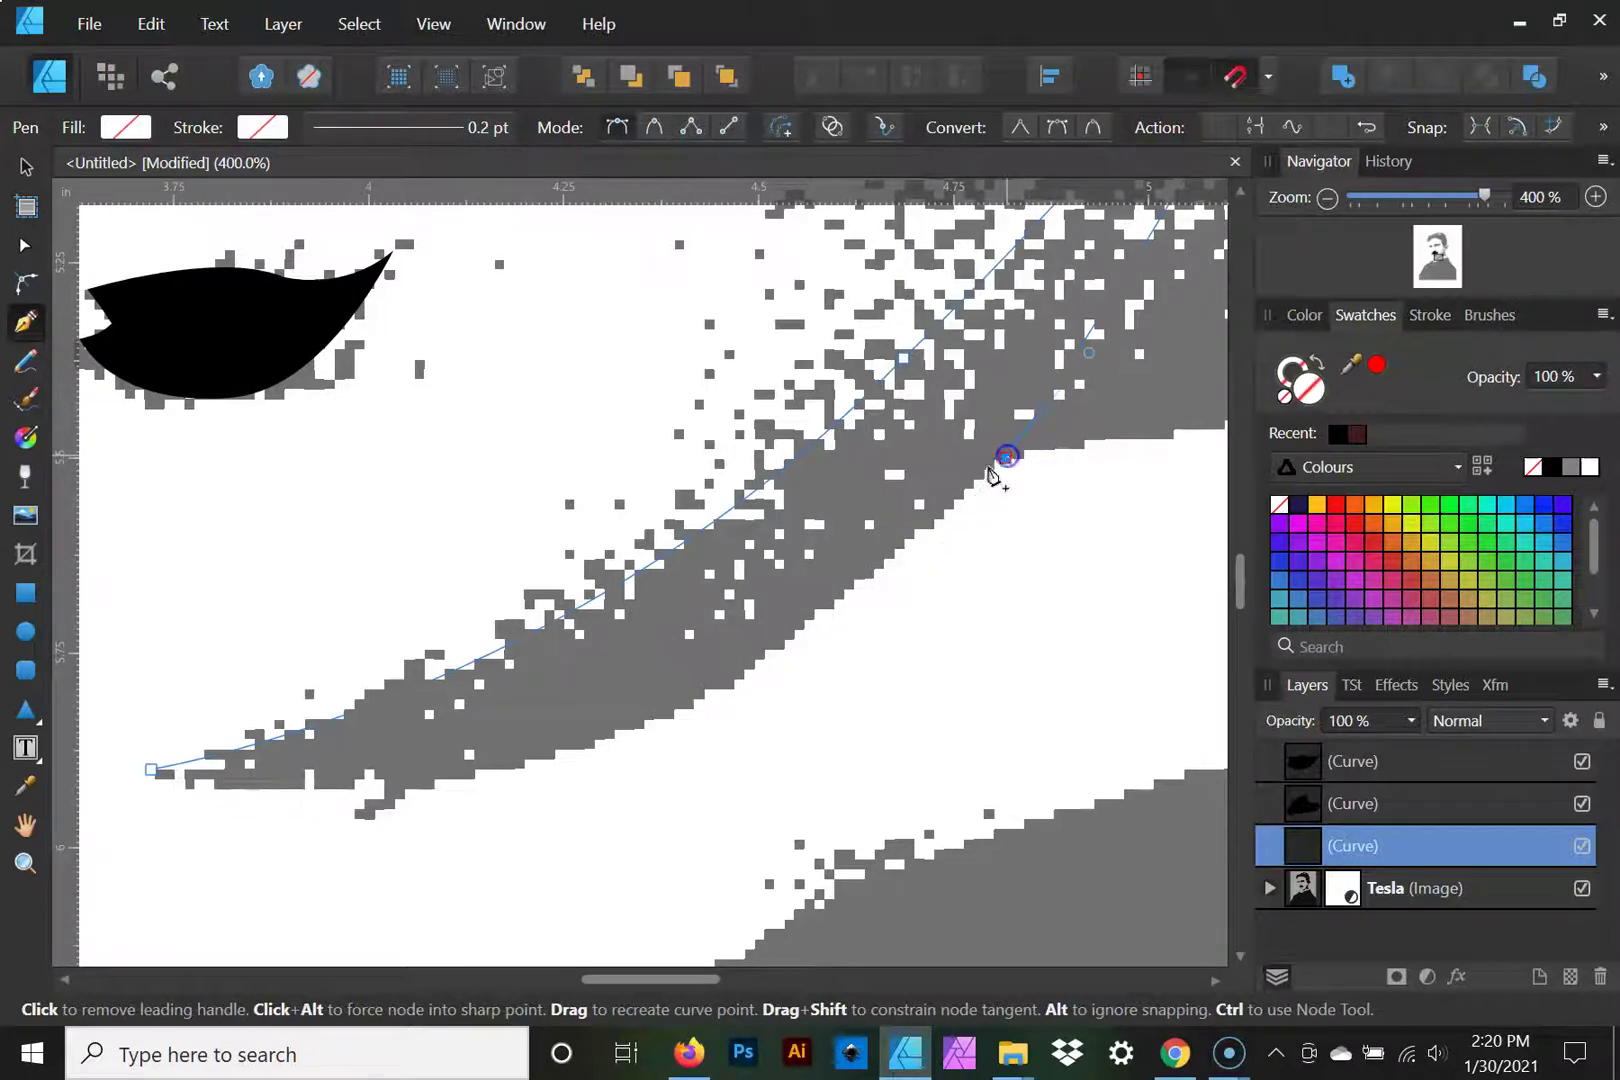
left_click_drag(810, 529, 987, 387)
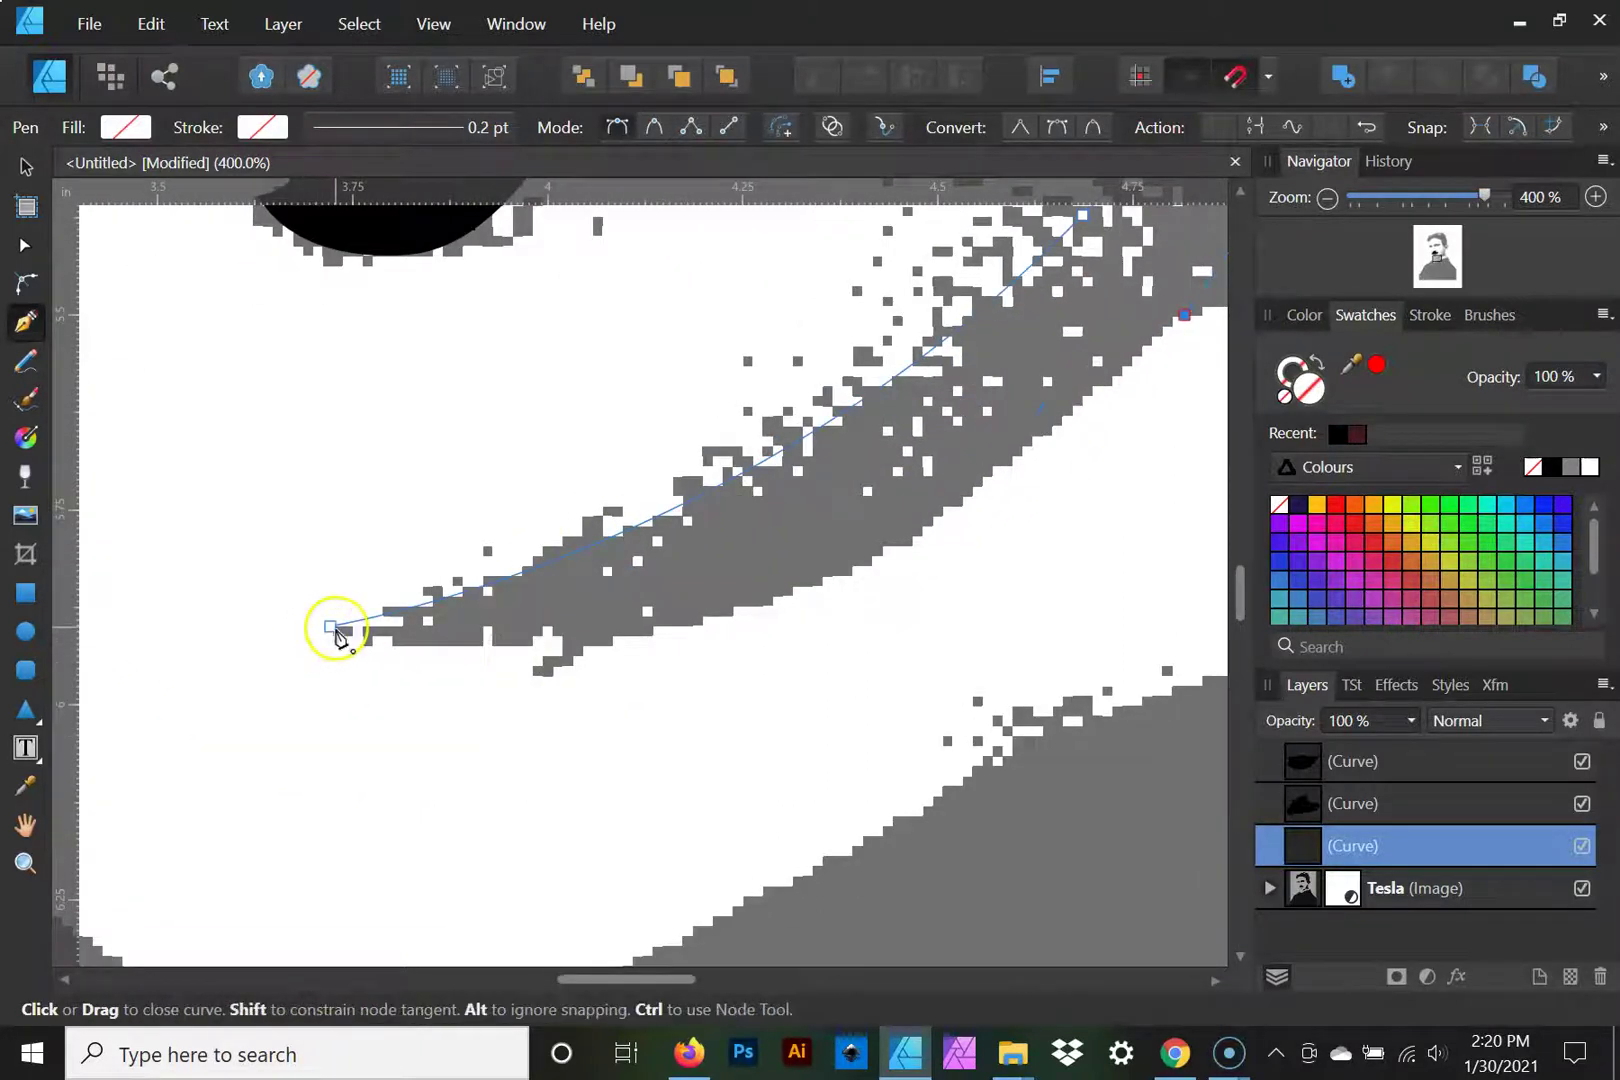
left_click_drag(336, 632, 72, 598)
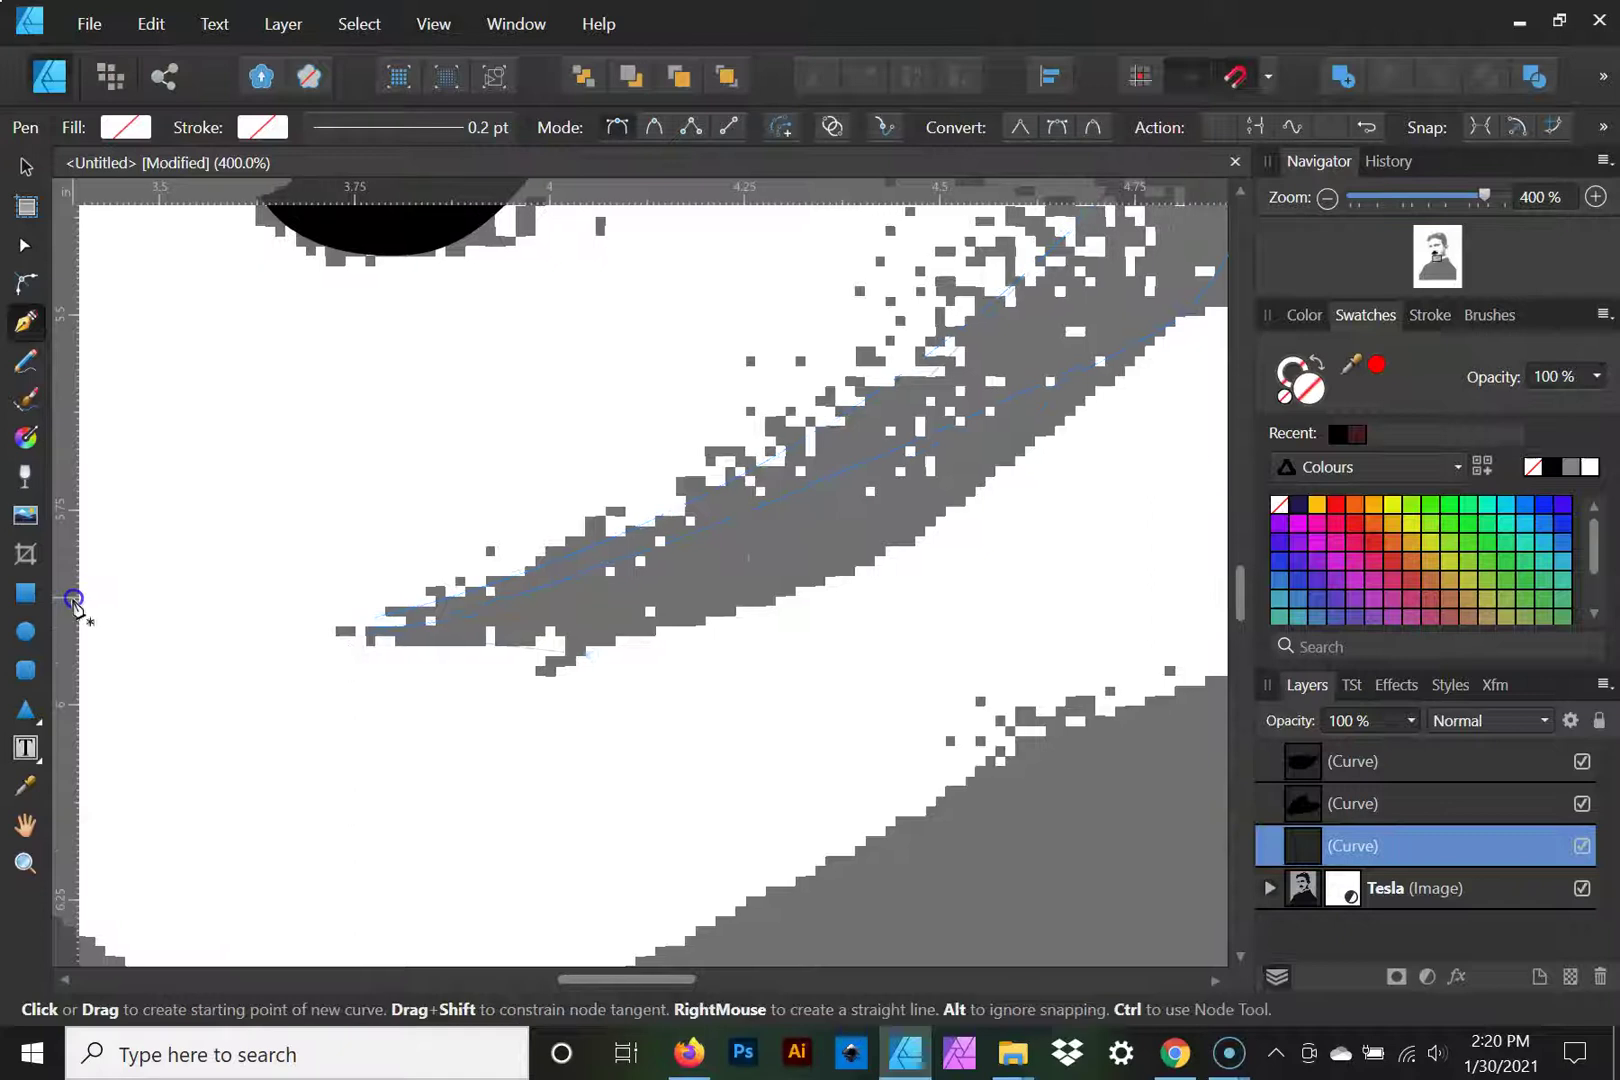
left_click(18, 248)
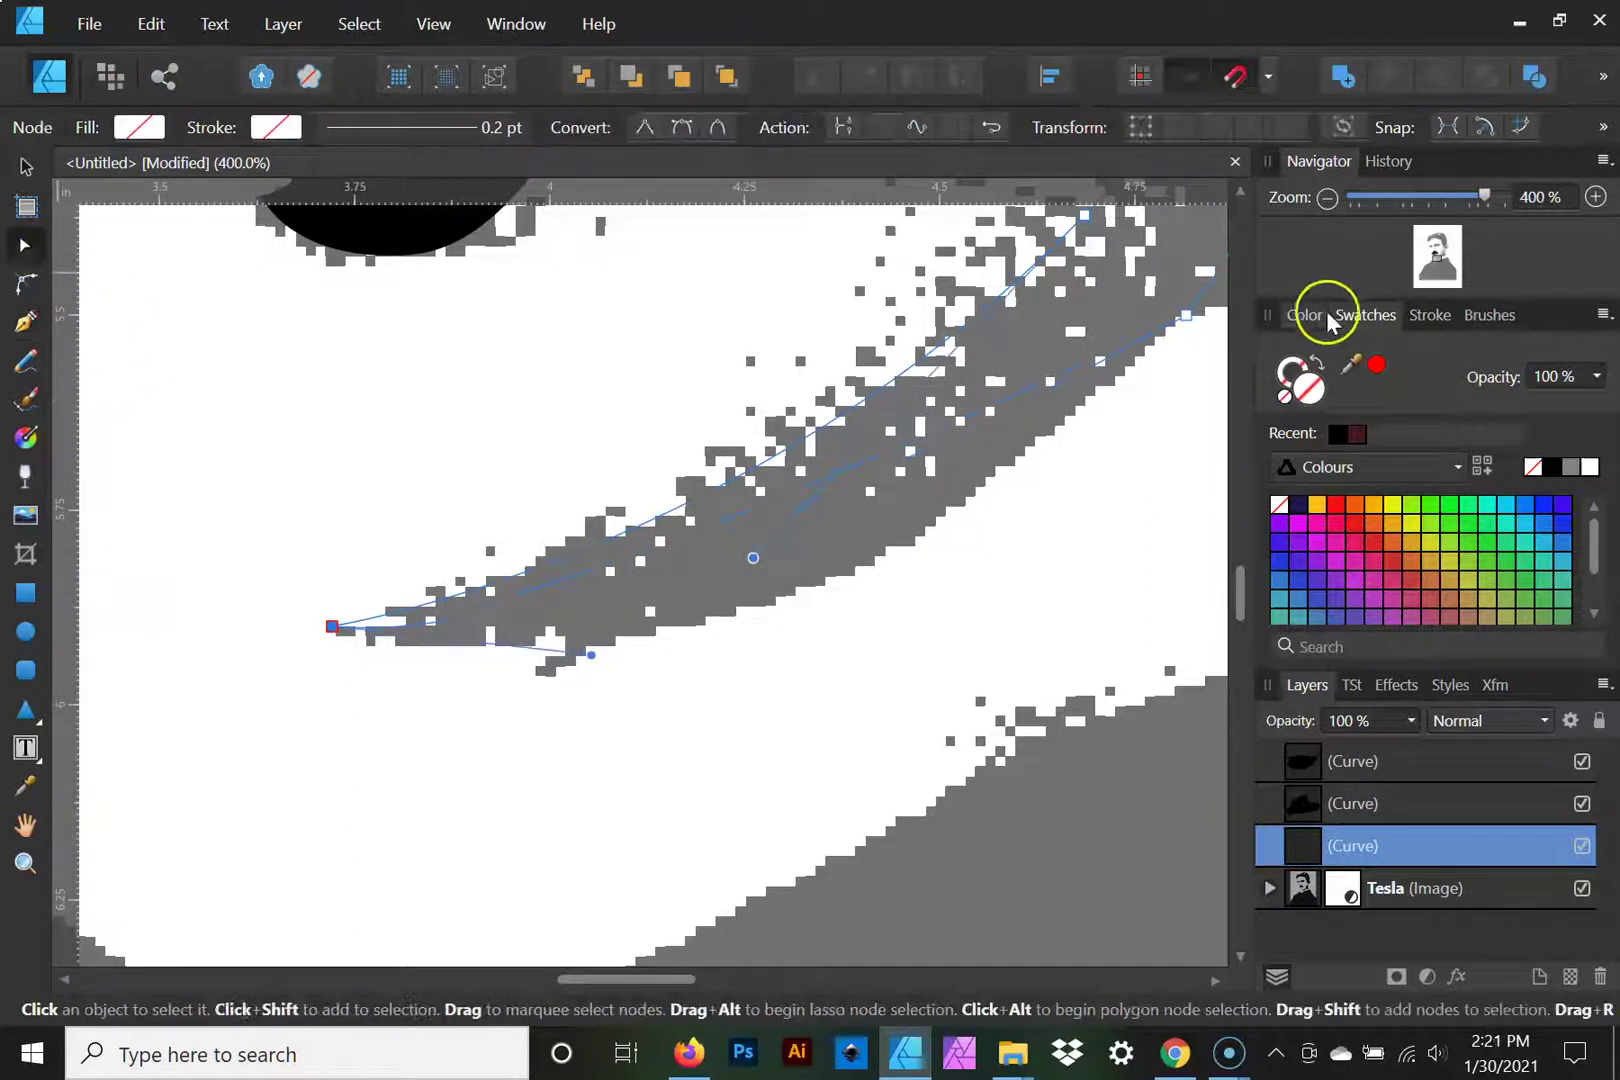
left_click(1556, 467)
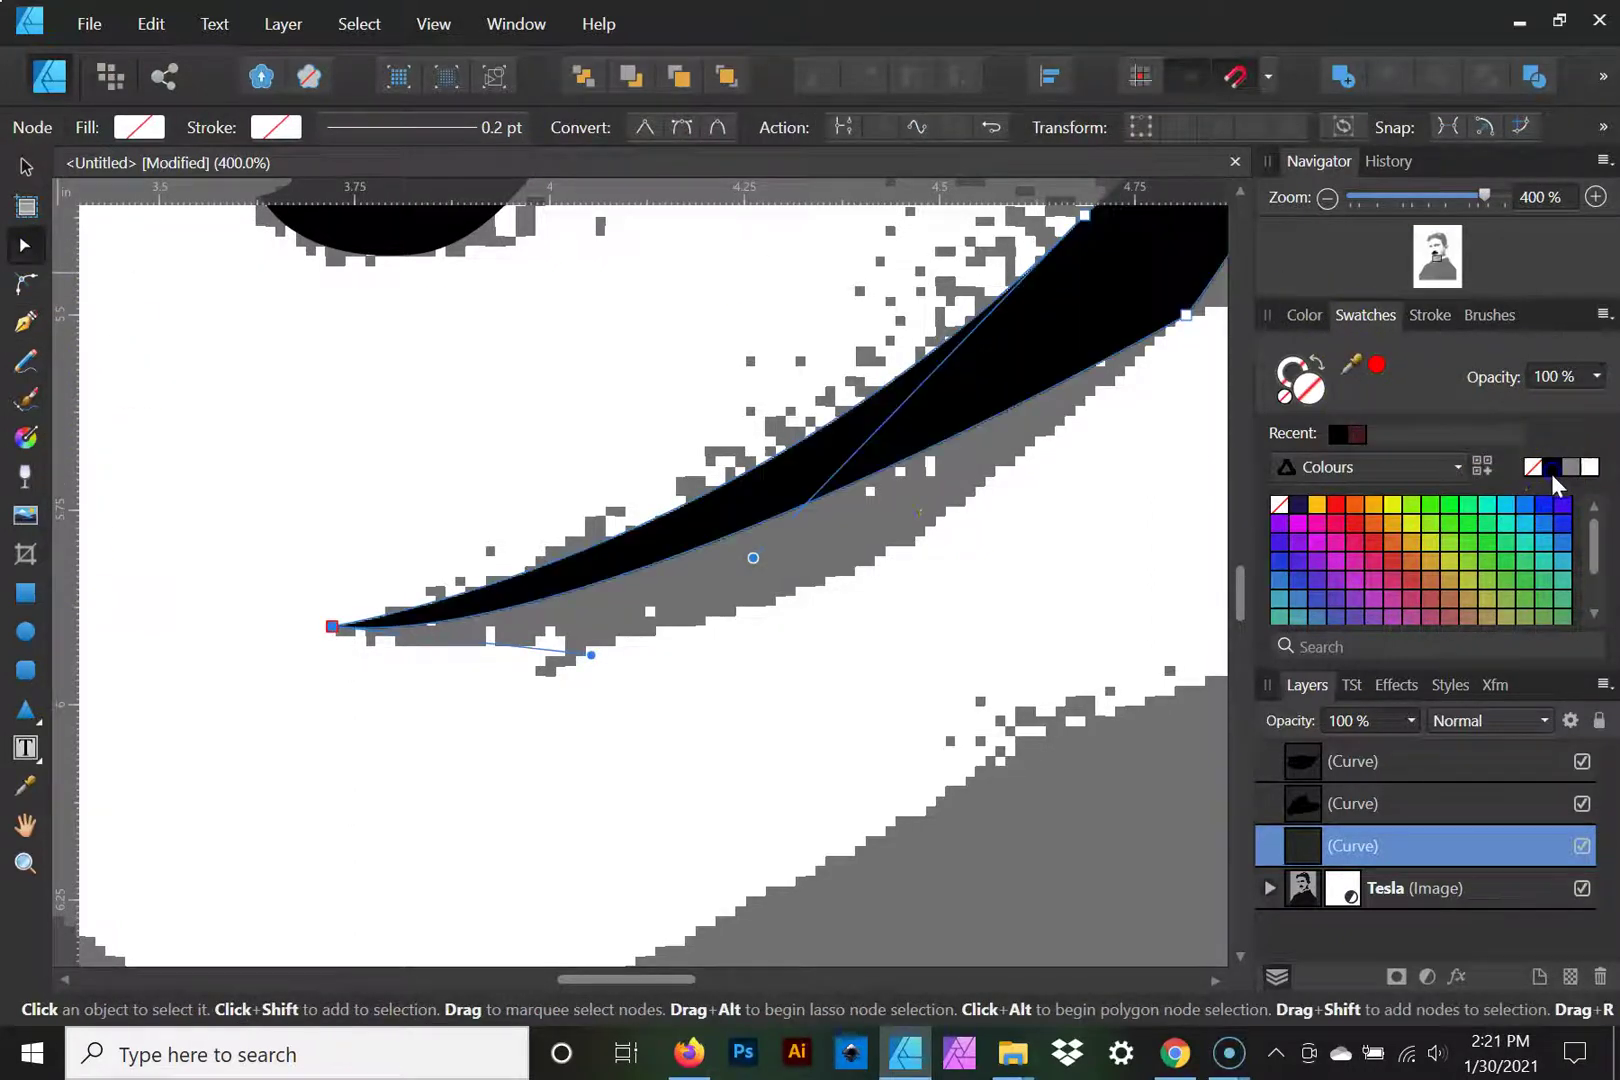
Step: Bend the jaw shape's lower edge to follow the shadow and shift its collar corner node down along the jawline
left_click_drag(590, 656, 896, 712)
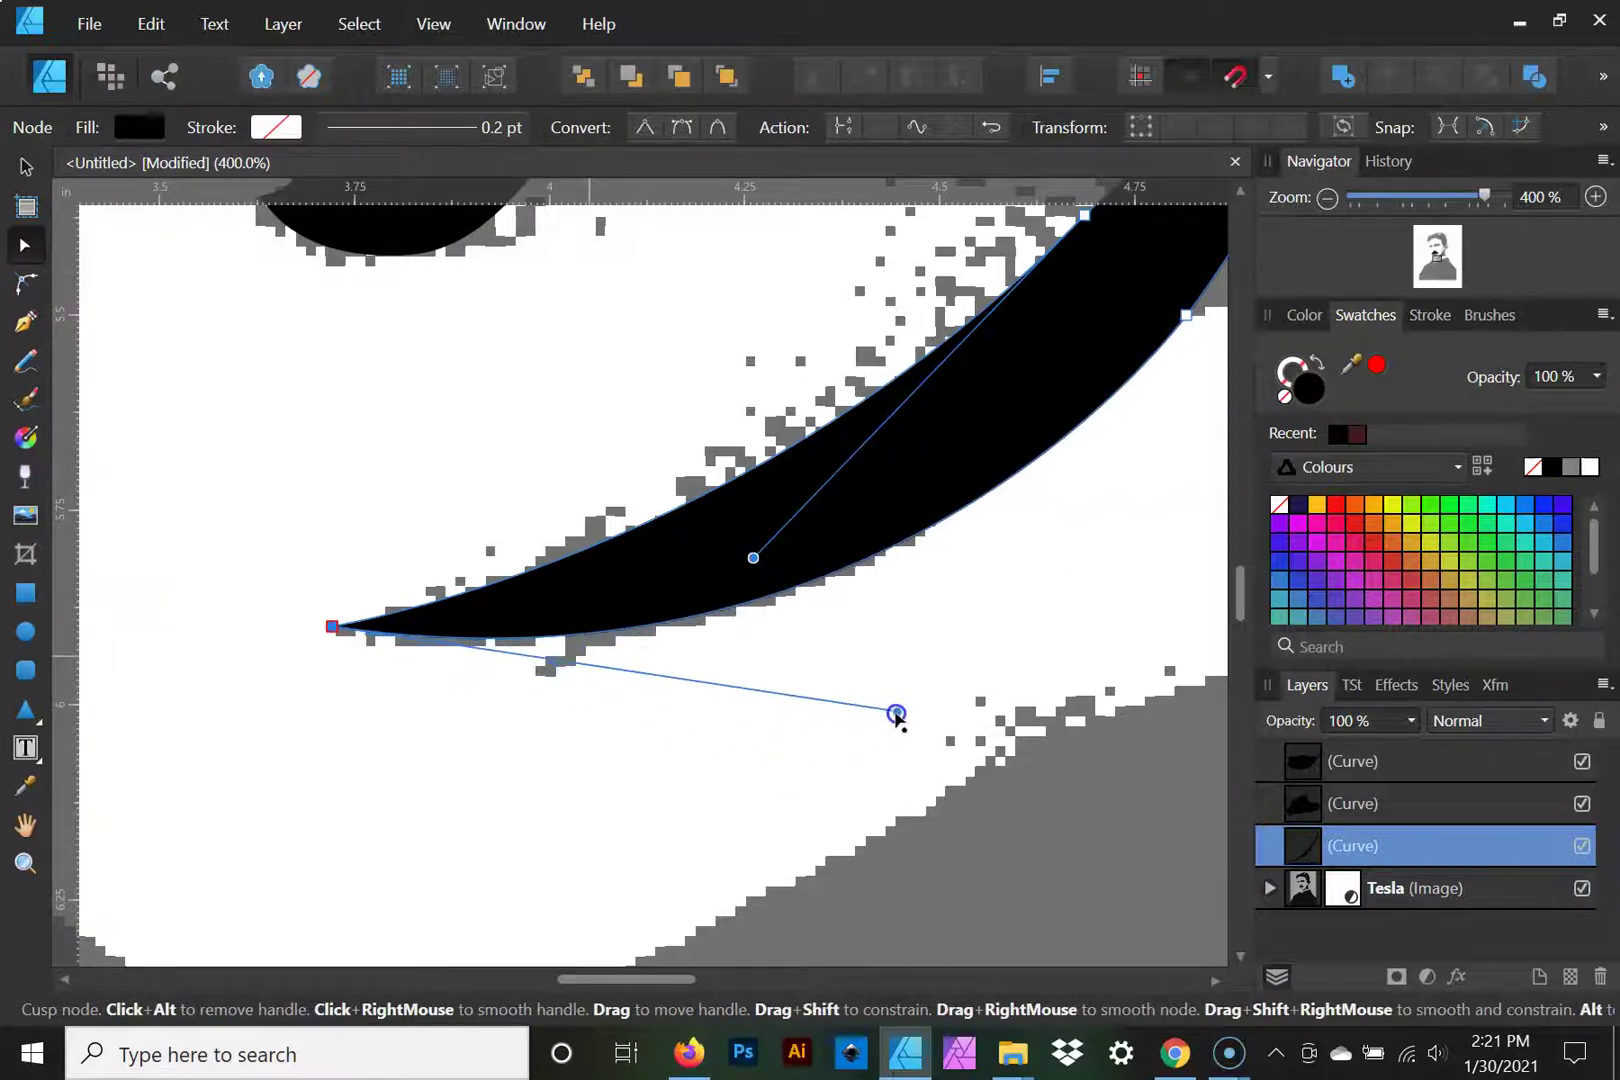
left_click_drag(1125, 491, 996, 539)
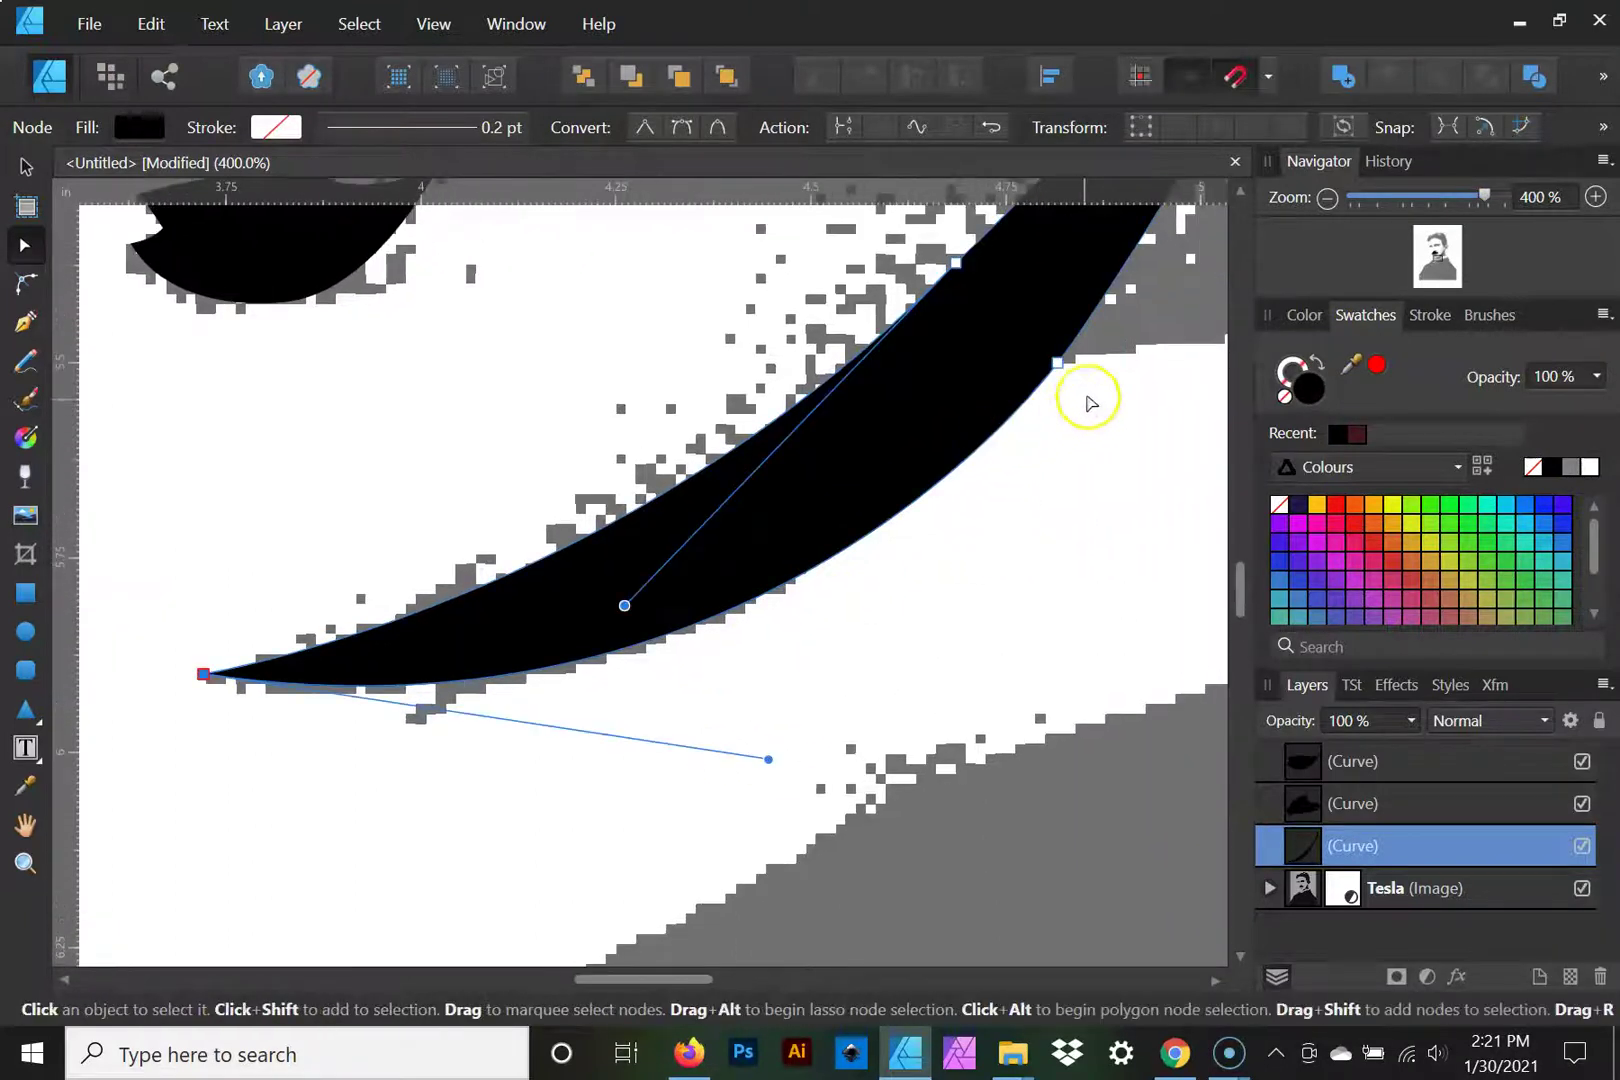
left_click_drag(1058, 365, 955, 445)
left_click(727, 687)
left_click_drag(764, 760, 683, 773)
Step: Curve the jaw shape's right side outward from the shifted corner node and refine the lower edge's bend from the left tip
key("space")
left_click_drag(985, 428, 455, 748)
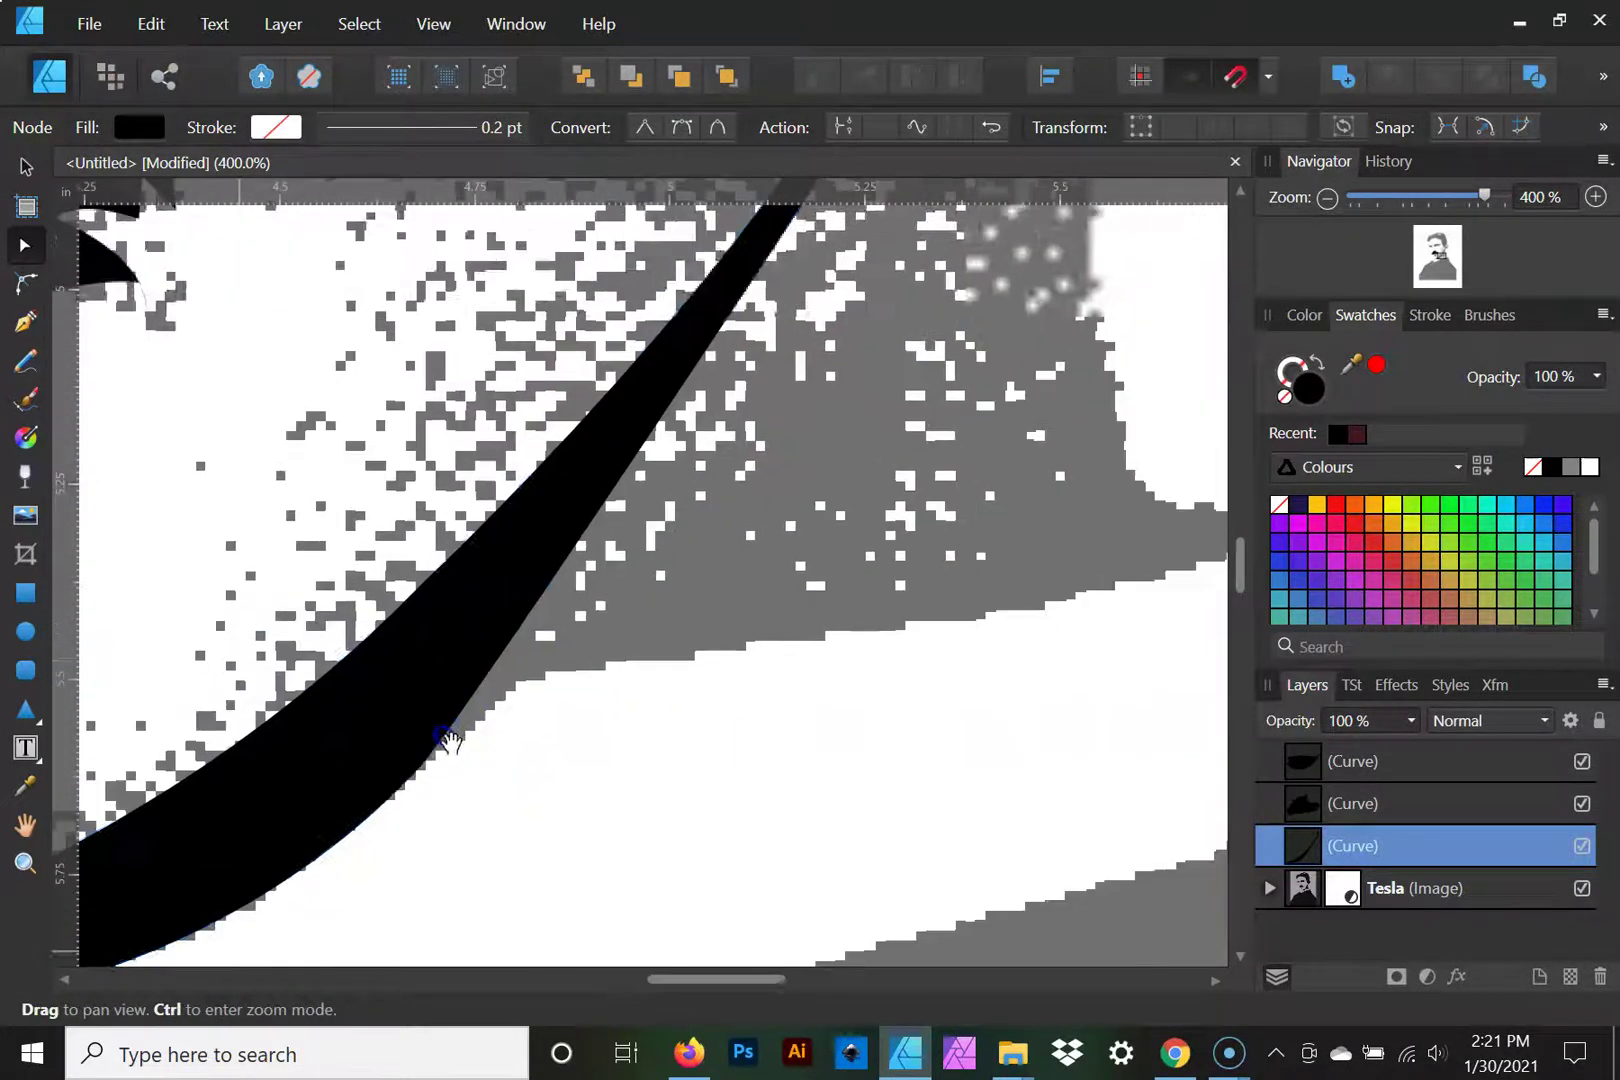
left_click_drag(508, 660, 693, 565)
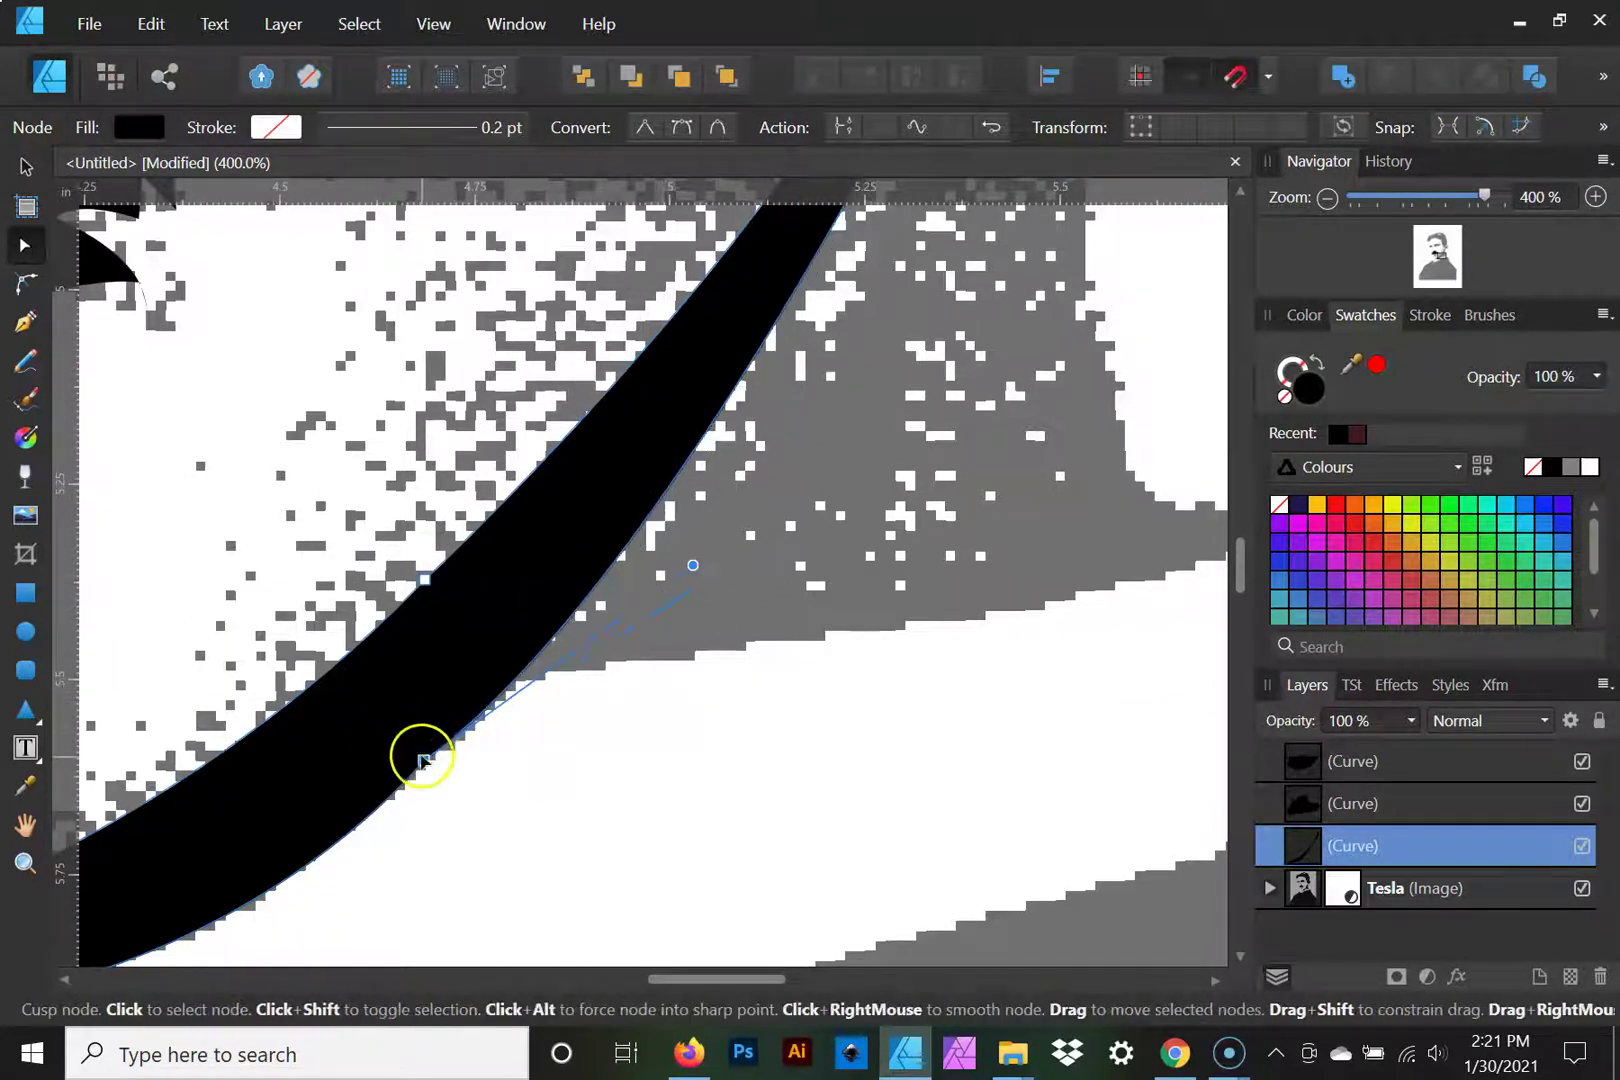
left_click_drag(430, 762, 426, 759)
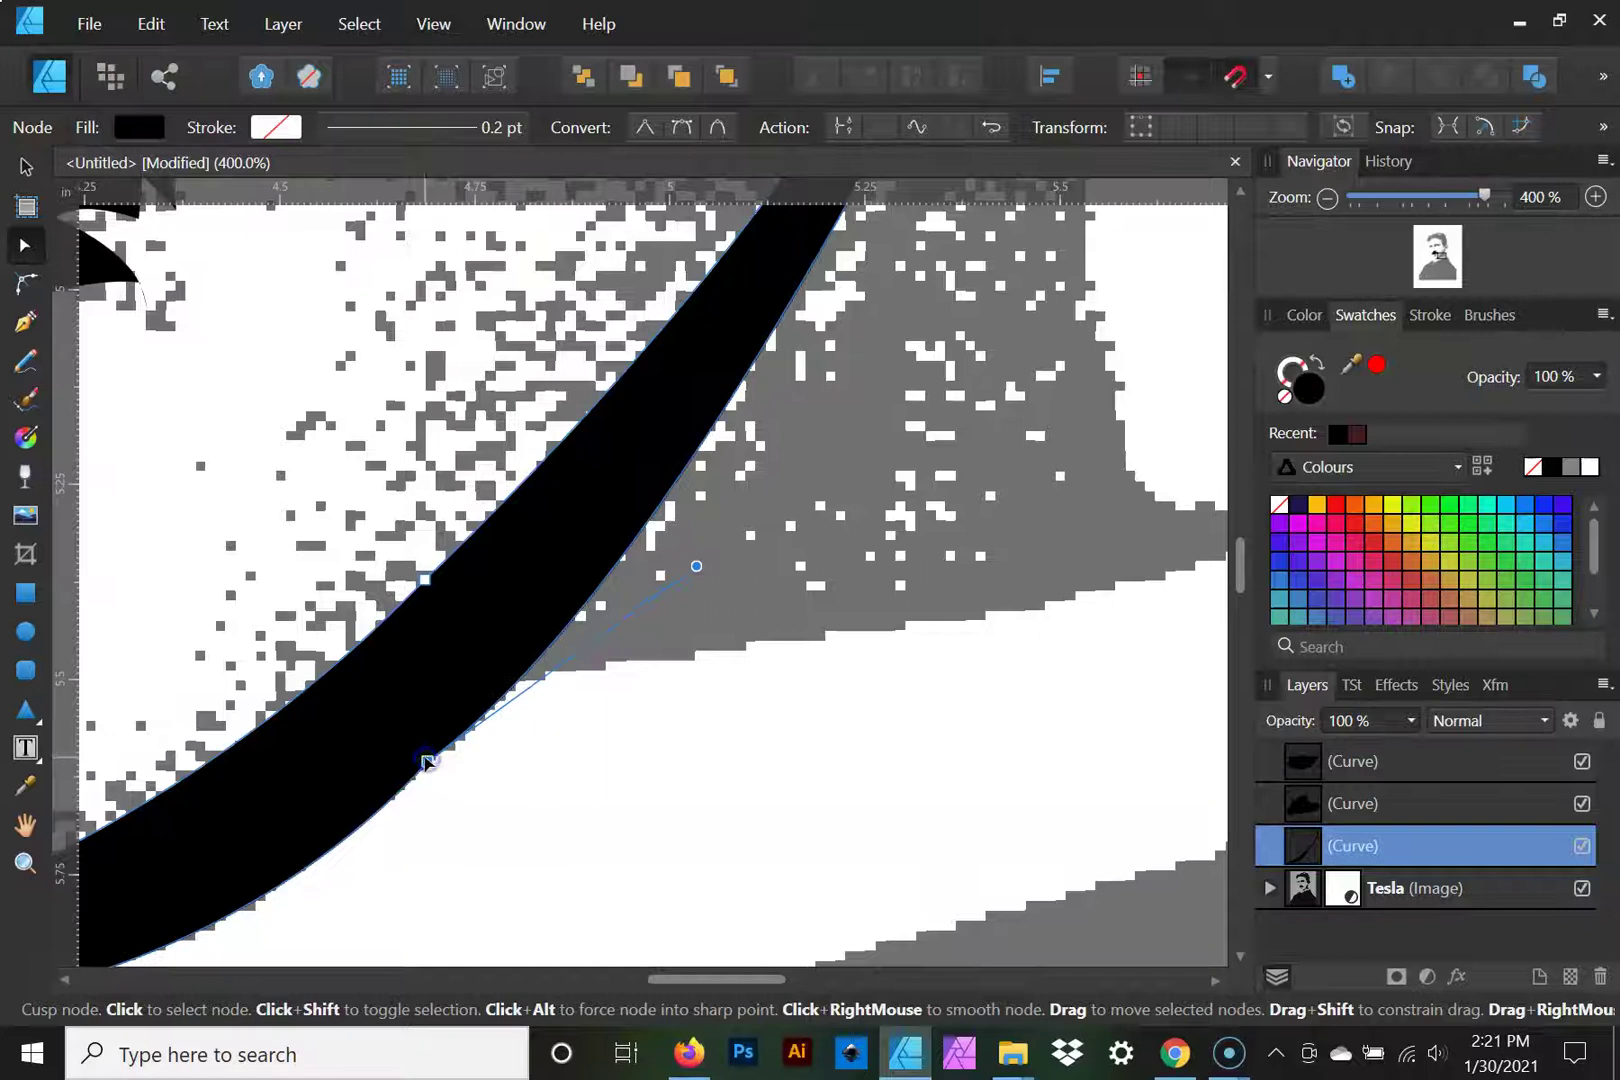
left_click_drag(697, 567, 973, 271)
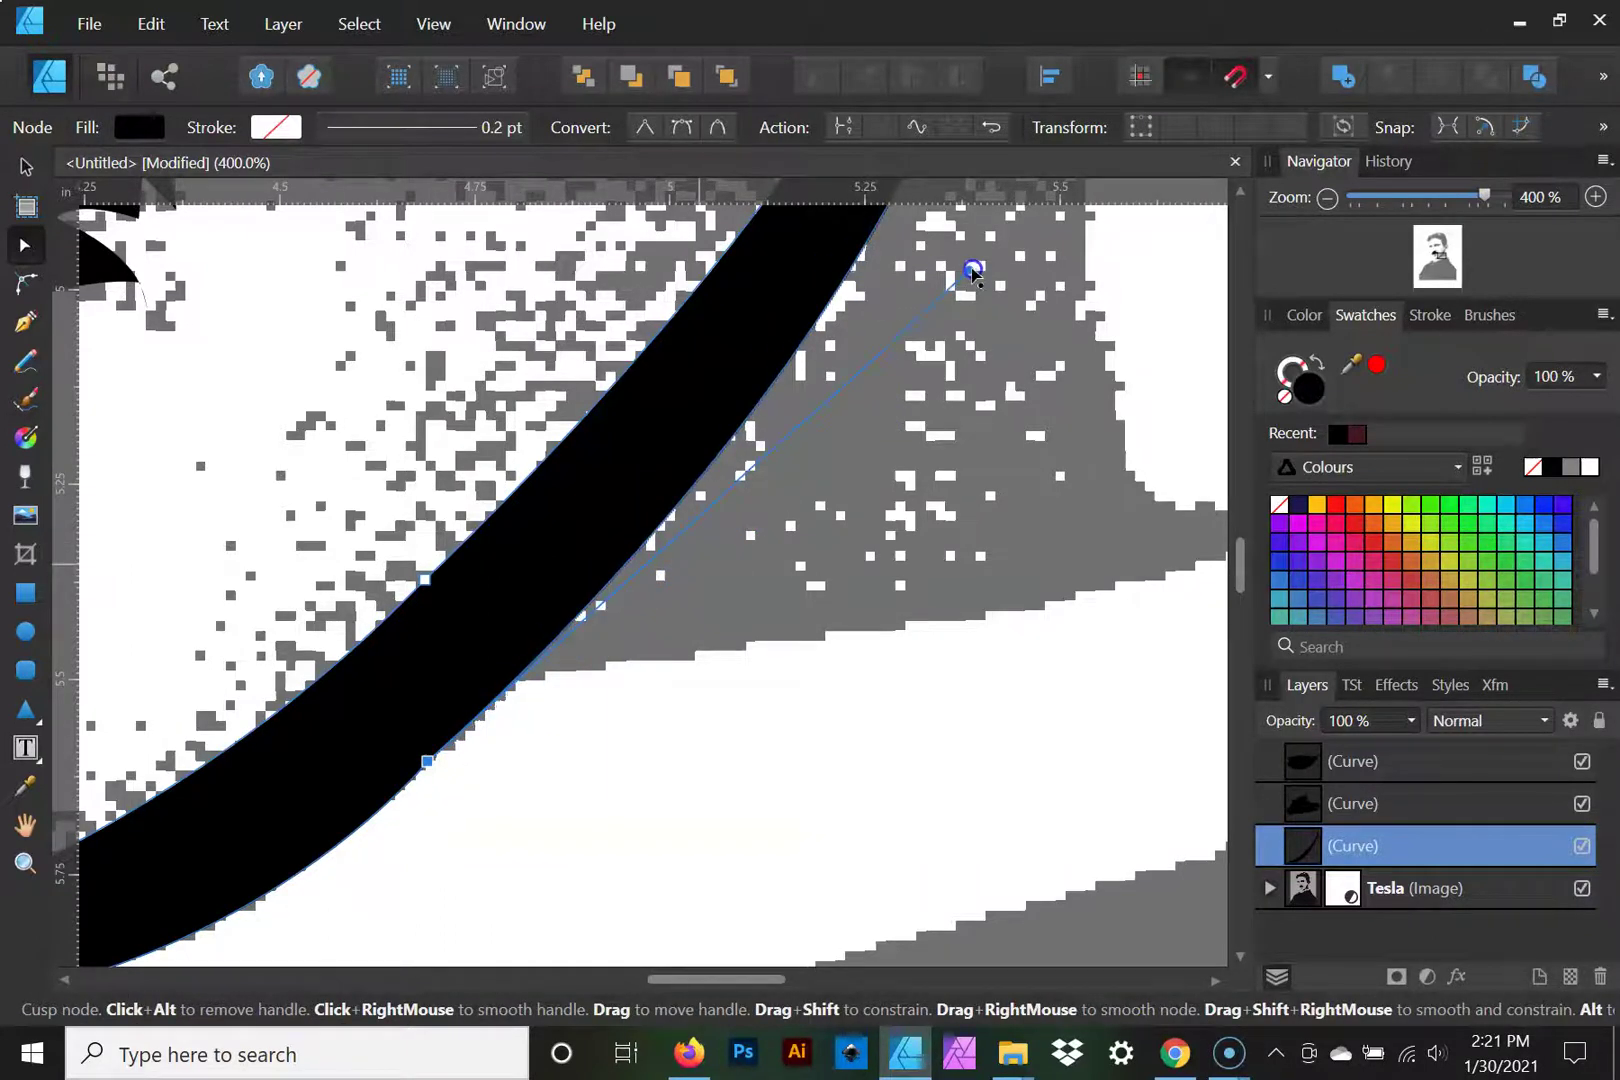
left_click_drag(985, 358, 1098, 312)
left_click_drag(539, 716, 720, 495)
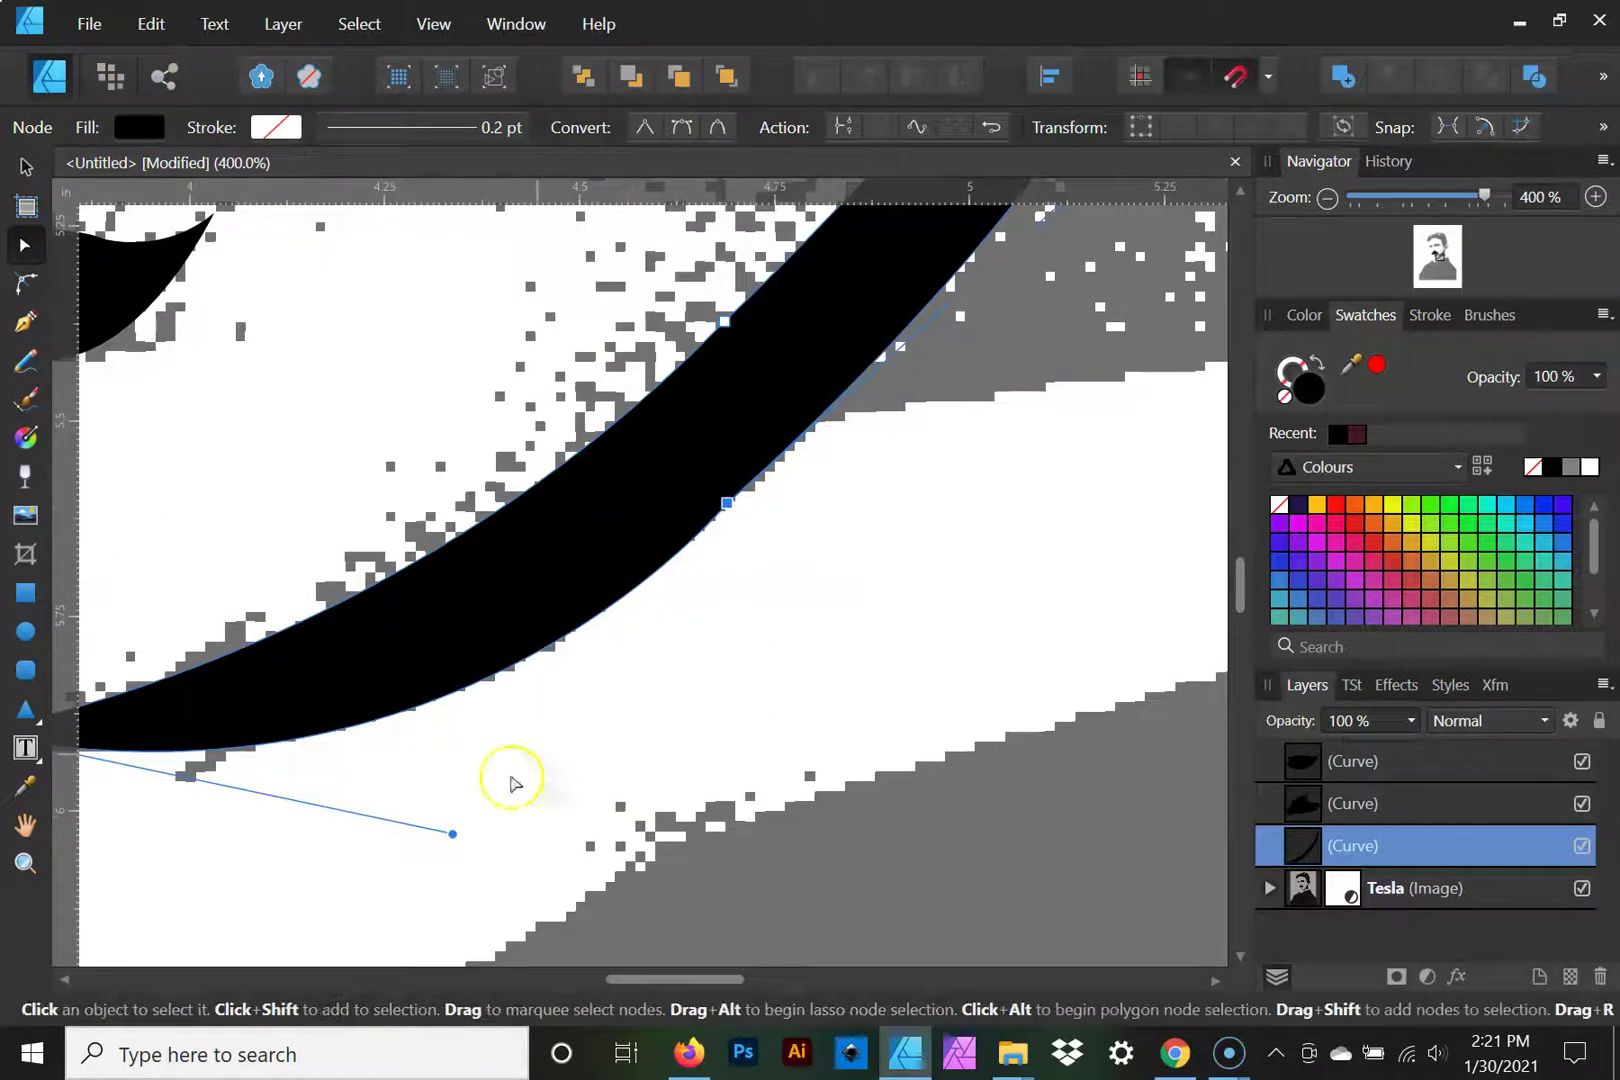
left_click_drag(452, 834, 483, 816)
Step: Raise the jaw shape's top tip node beside the ear lobe and nudge its spike node at the neck's edge upward
key("space")
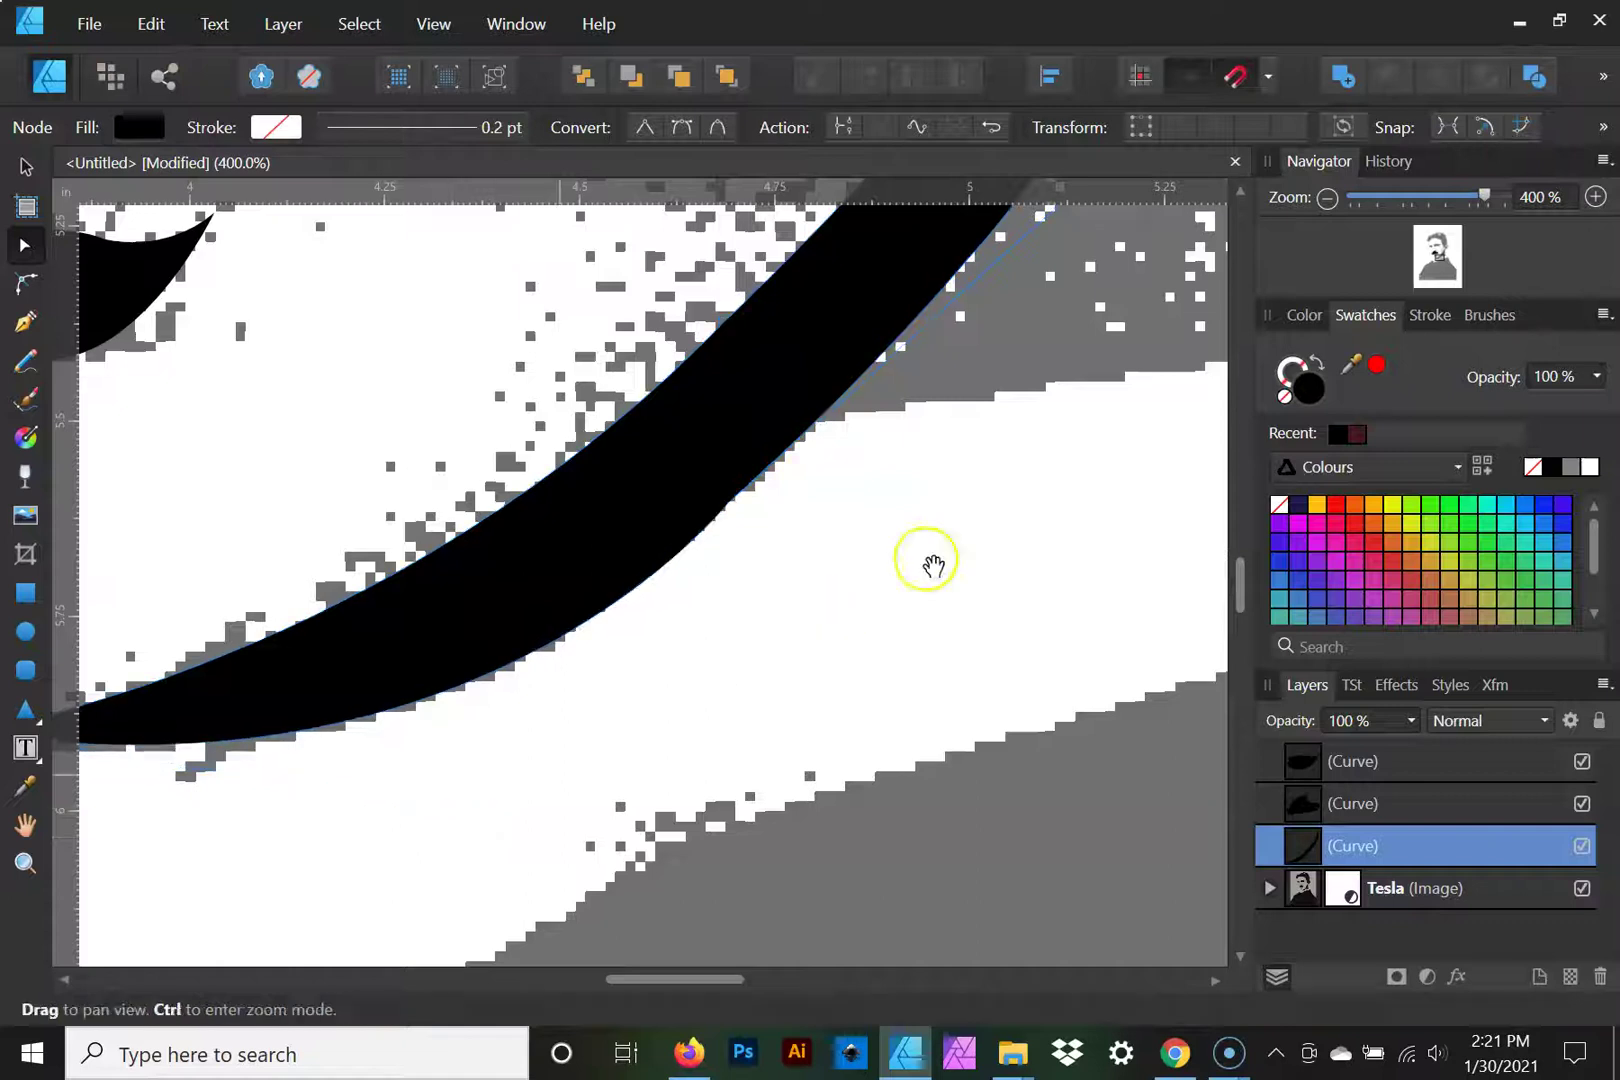
left_click_drag(983, 490, 680, 911)
left_click_drag(852, 521, 725, 853)
left_click_drag(822, 730, 770, 874)
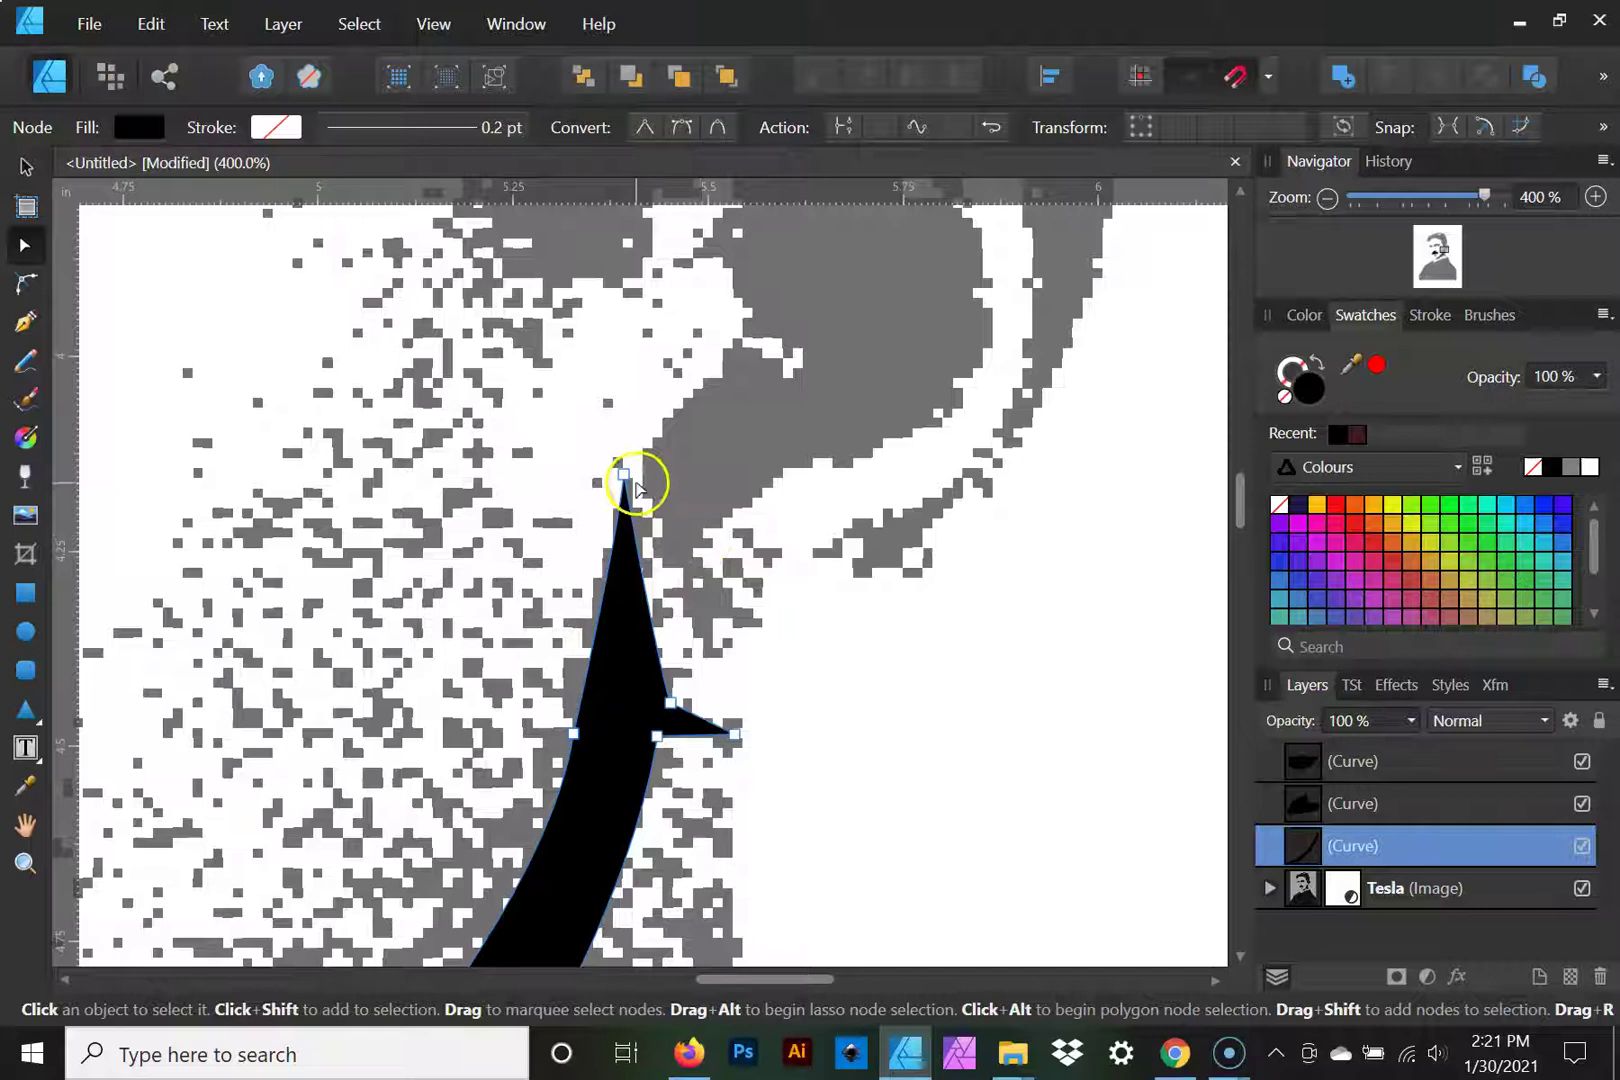
left_click_drag(622, 472, 626, 410)
mouse_move(835, 705)
left_mouse_down()
mouse_move(770, 499)
mouse_move(844, 695)
left_mouse_up()
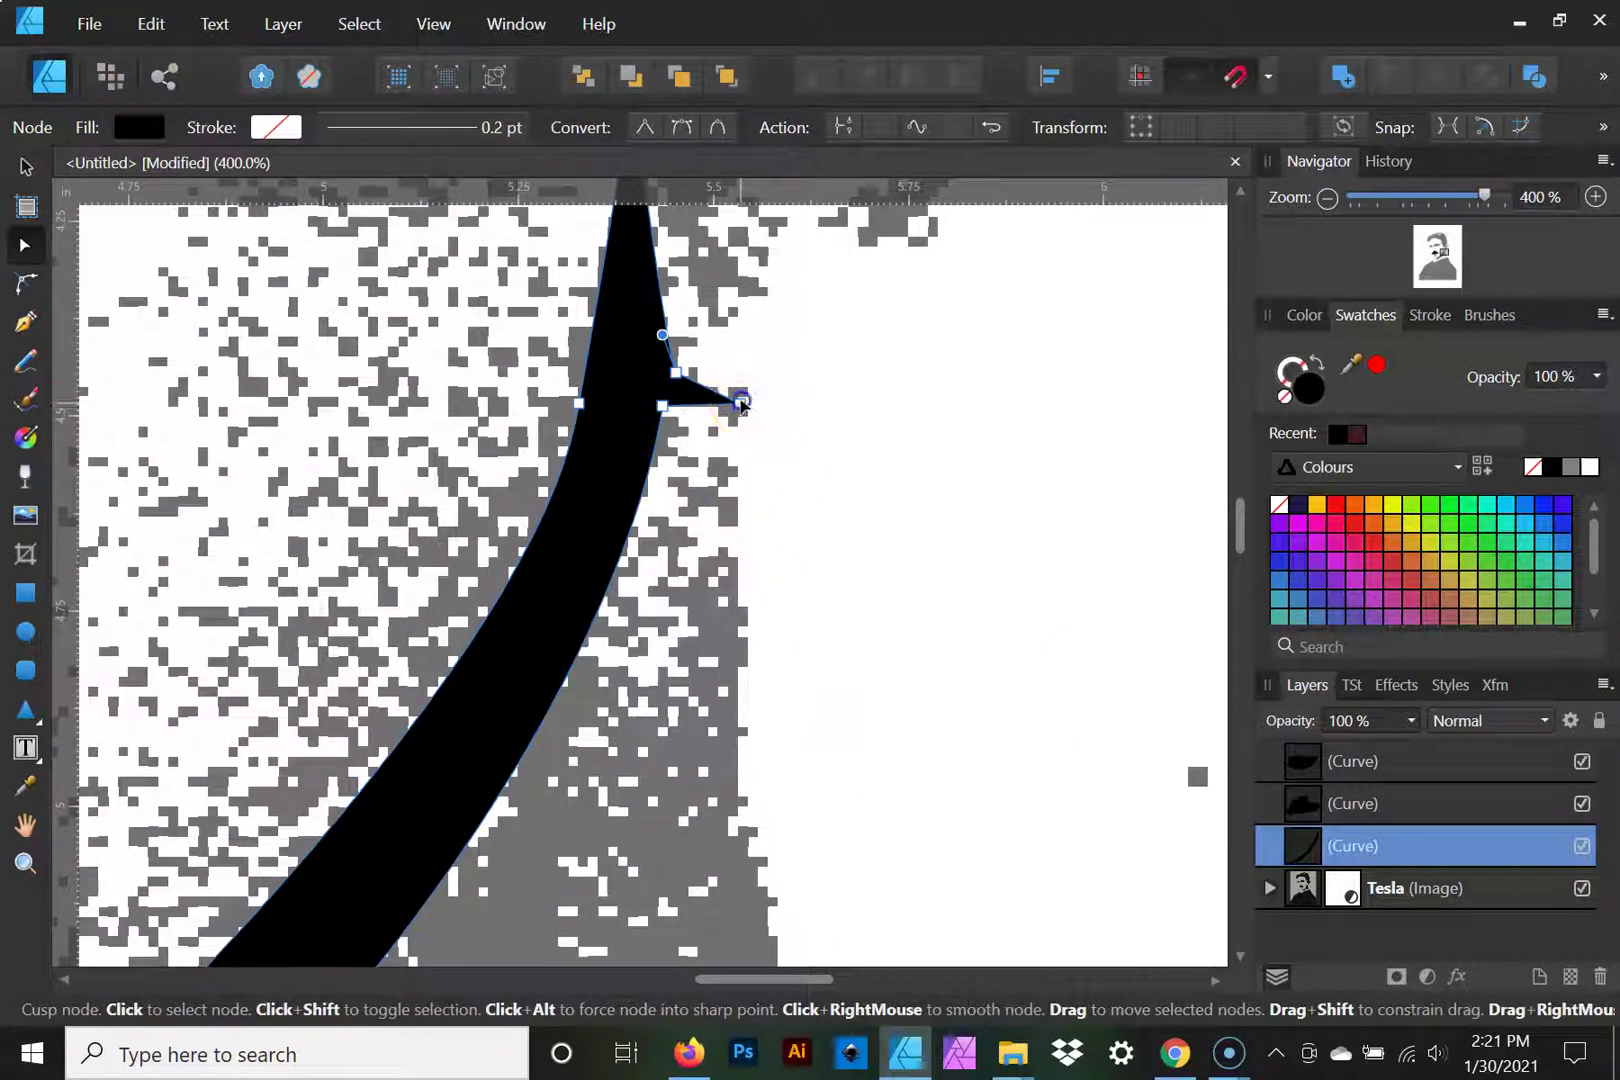
left_click(744, 395)
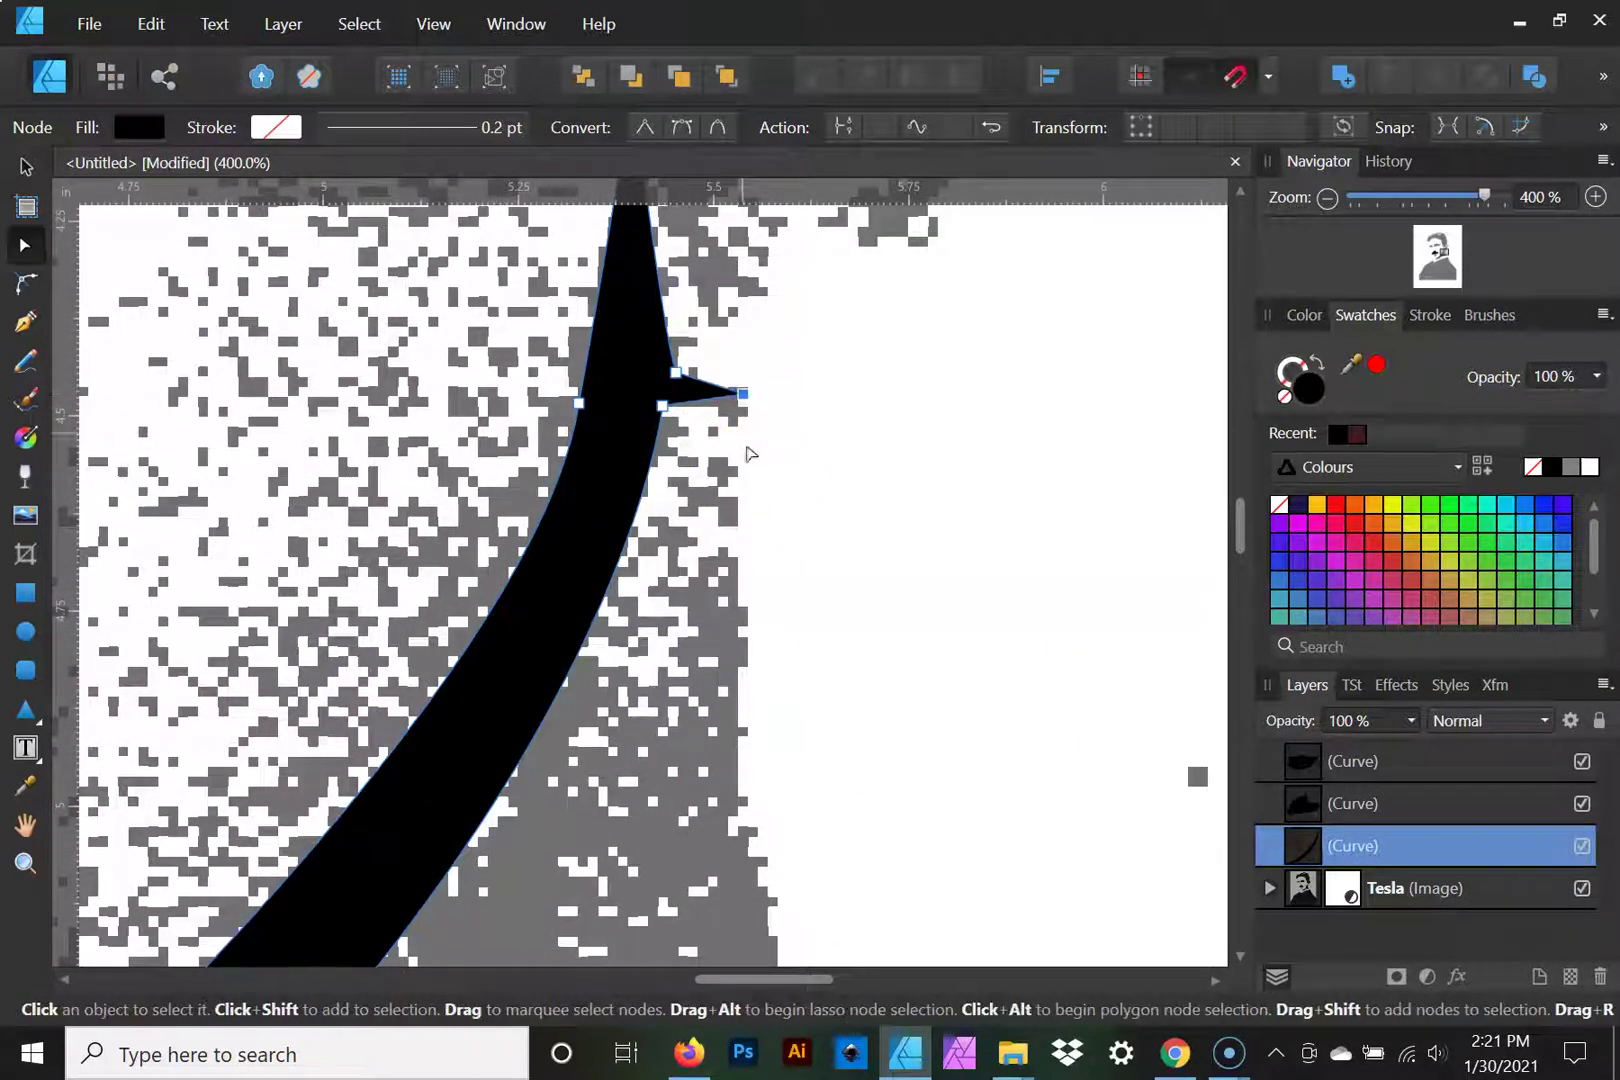
Step: Start a new Pen curve at the neck shadow's pointed right tip and trace along the collar to a sharp node inside the jaw shape
key("p")
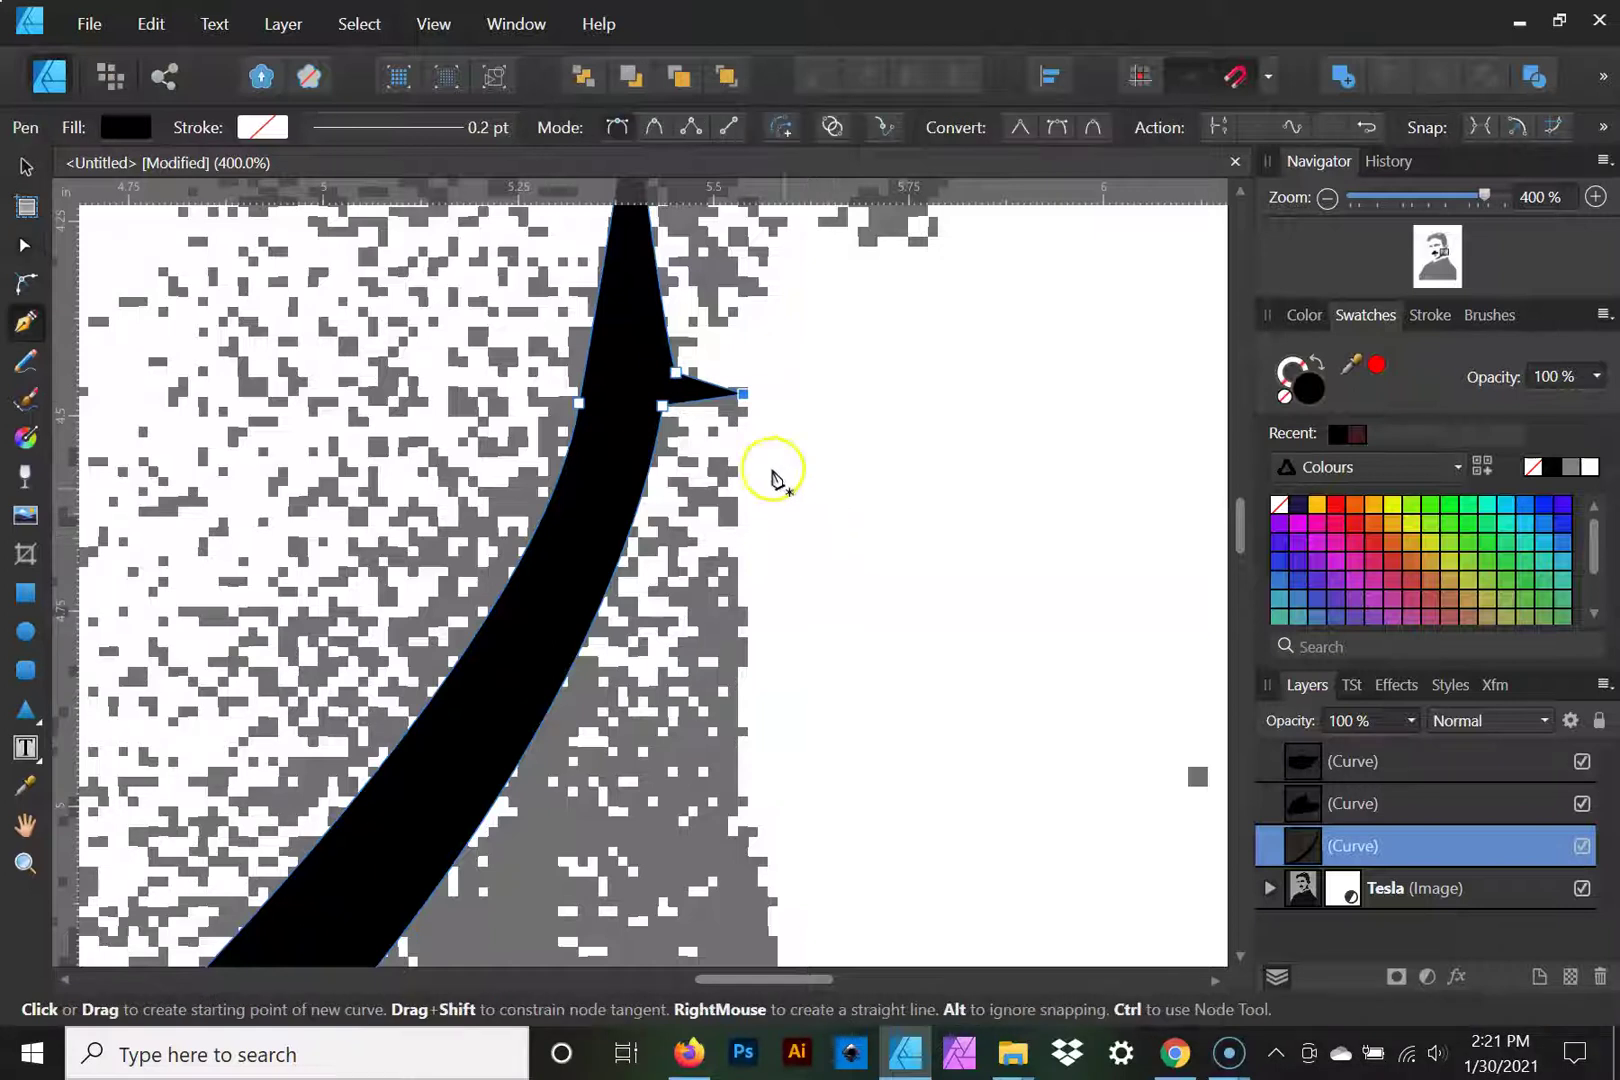
left_click_drag(886, 803, 850, 461)
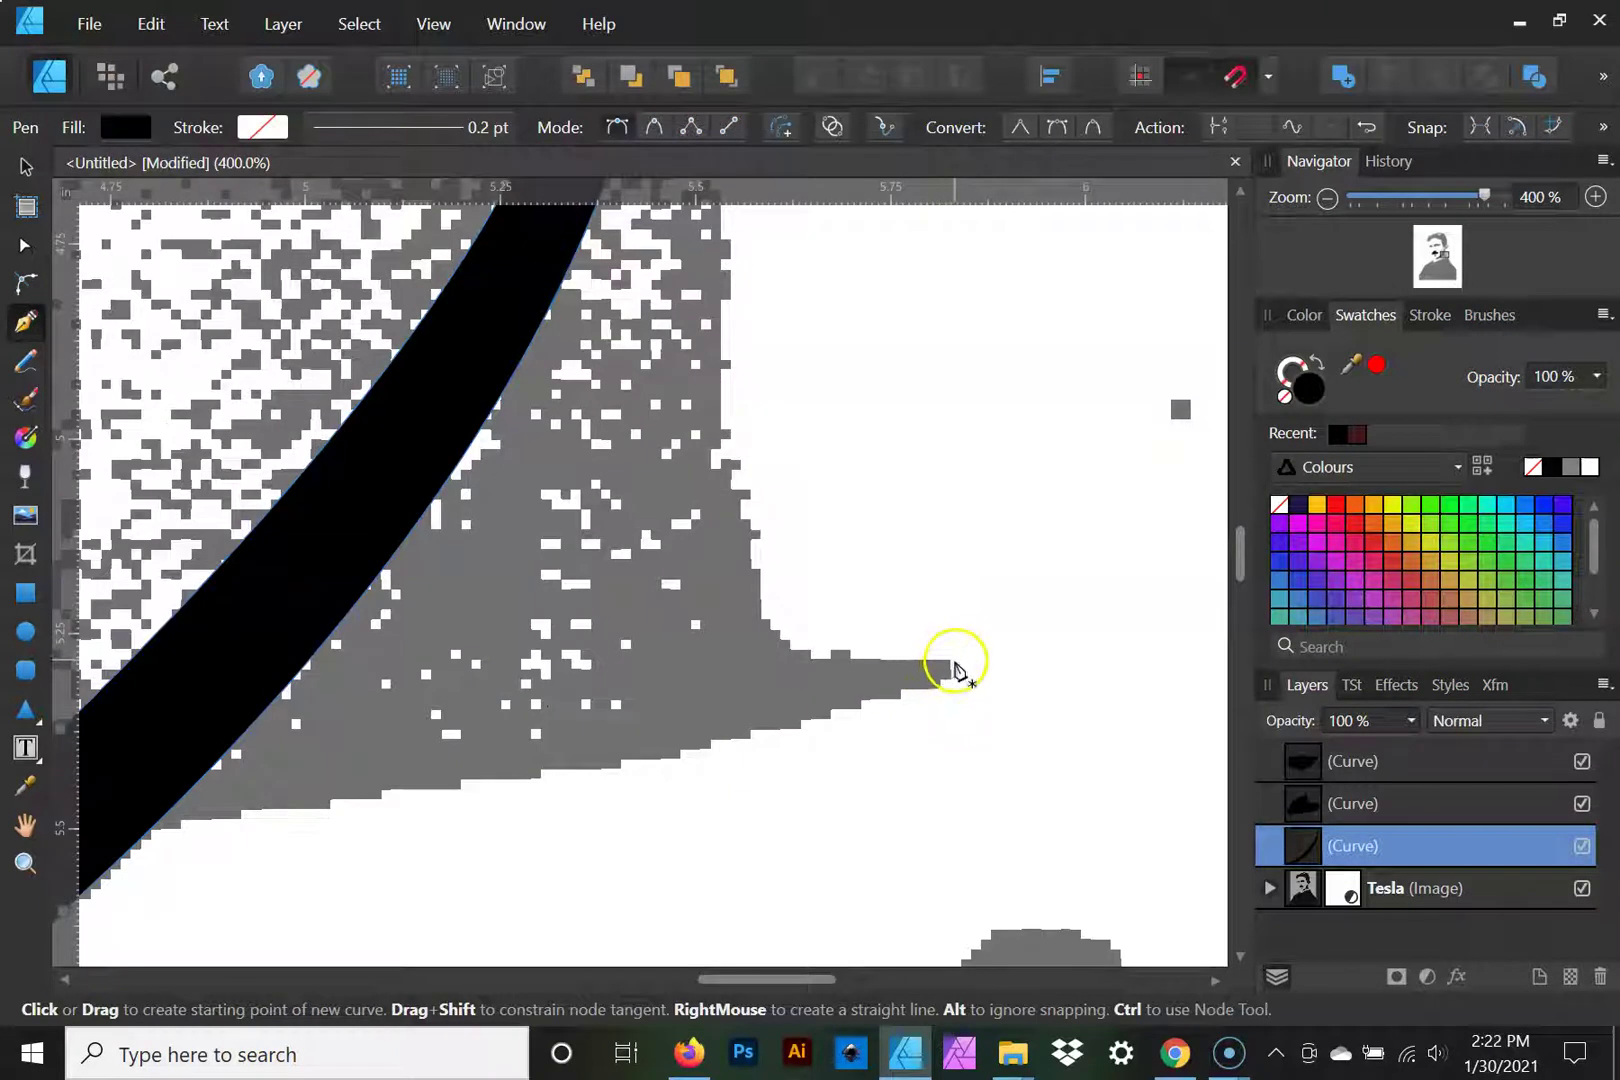
left_click(952, 668)
left_click_drag(324, 794, 642, 681)
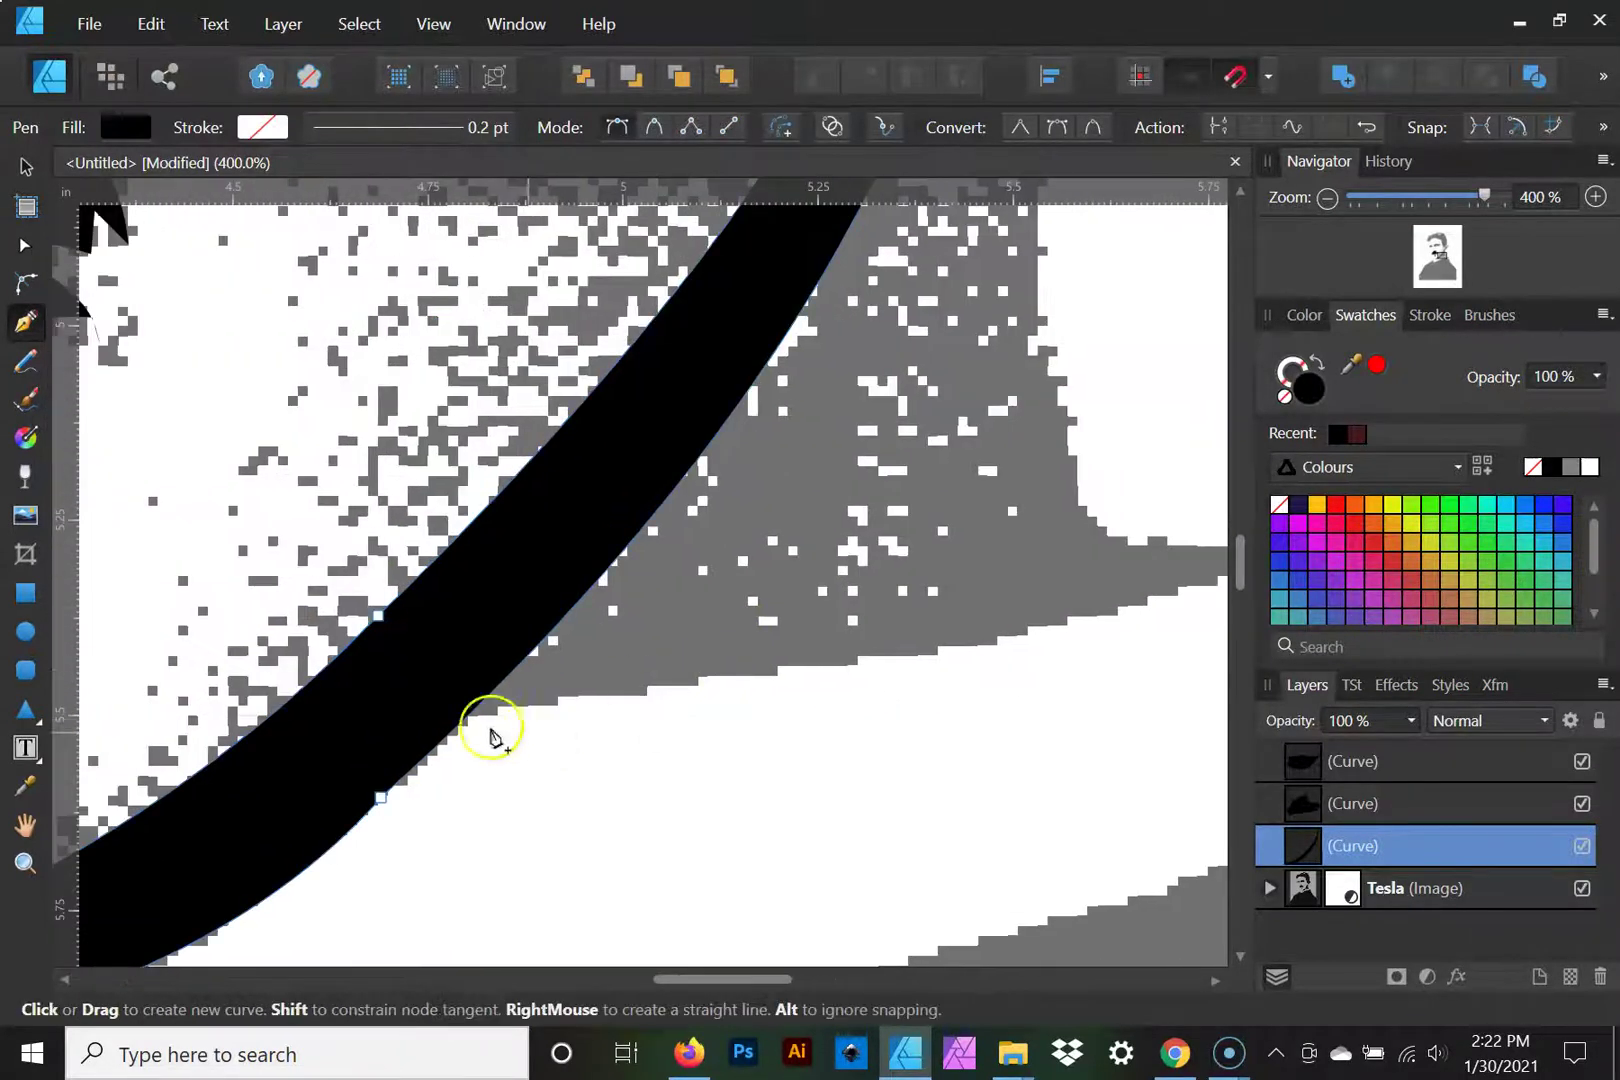
left_click_drag(427, 716, 95, 748)
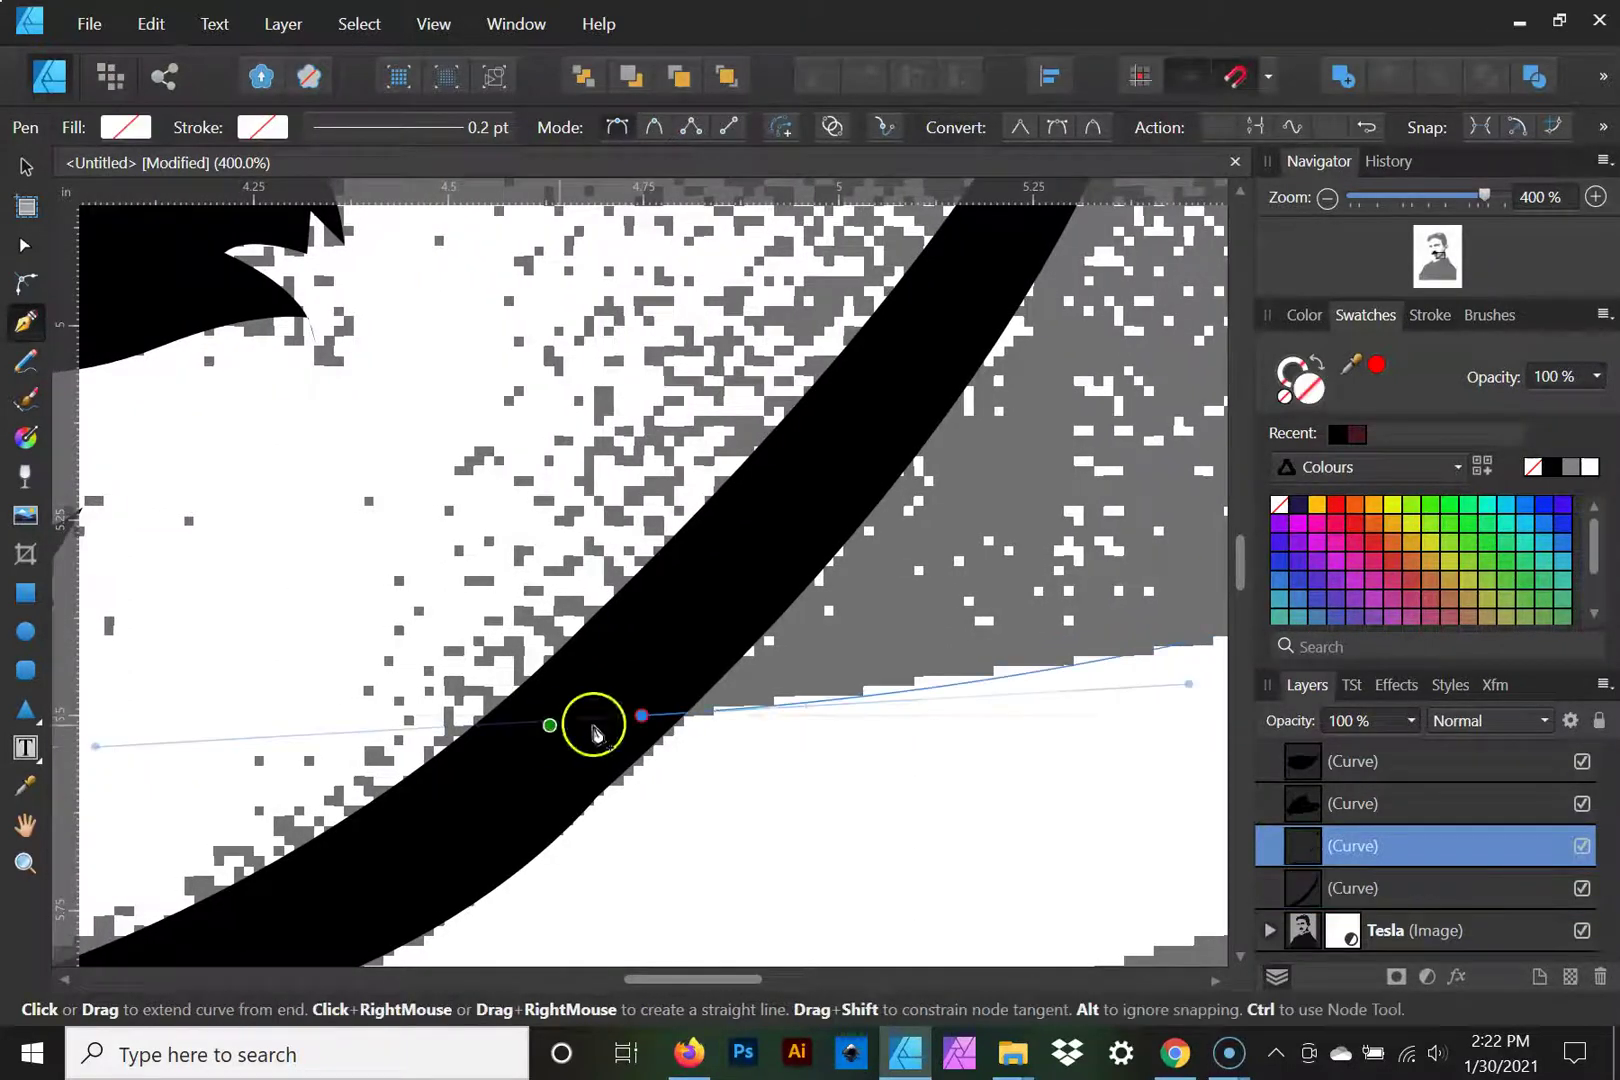
left_click(641, 718)
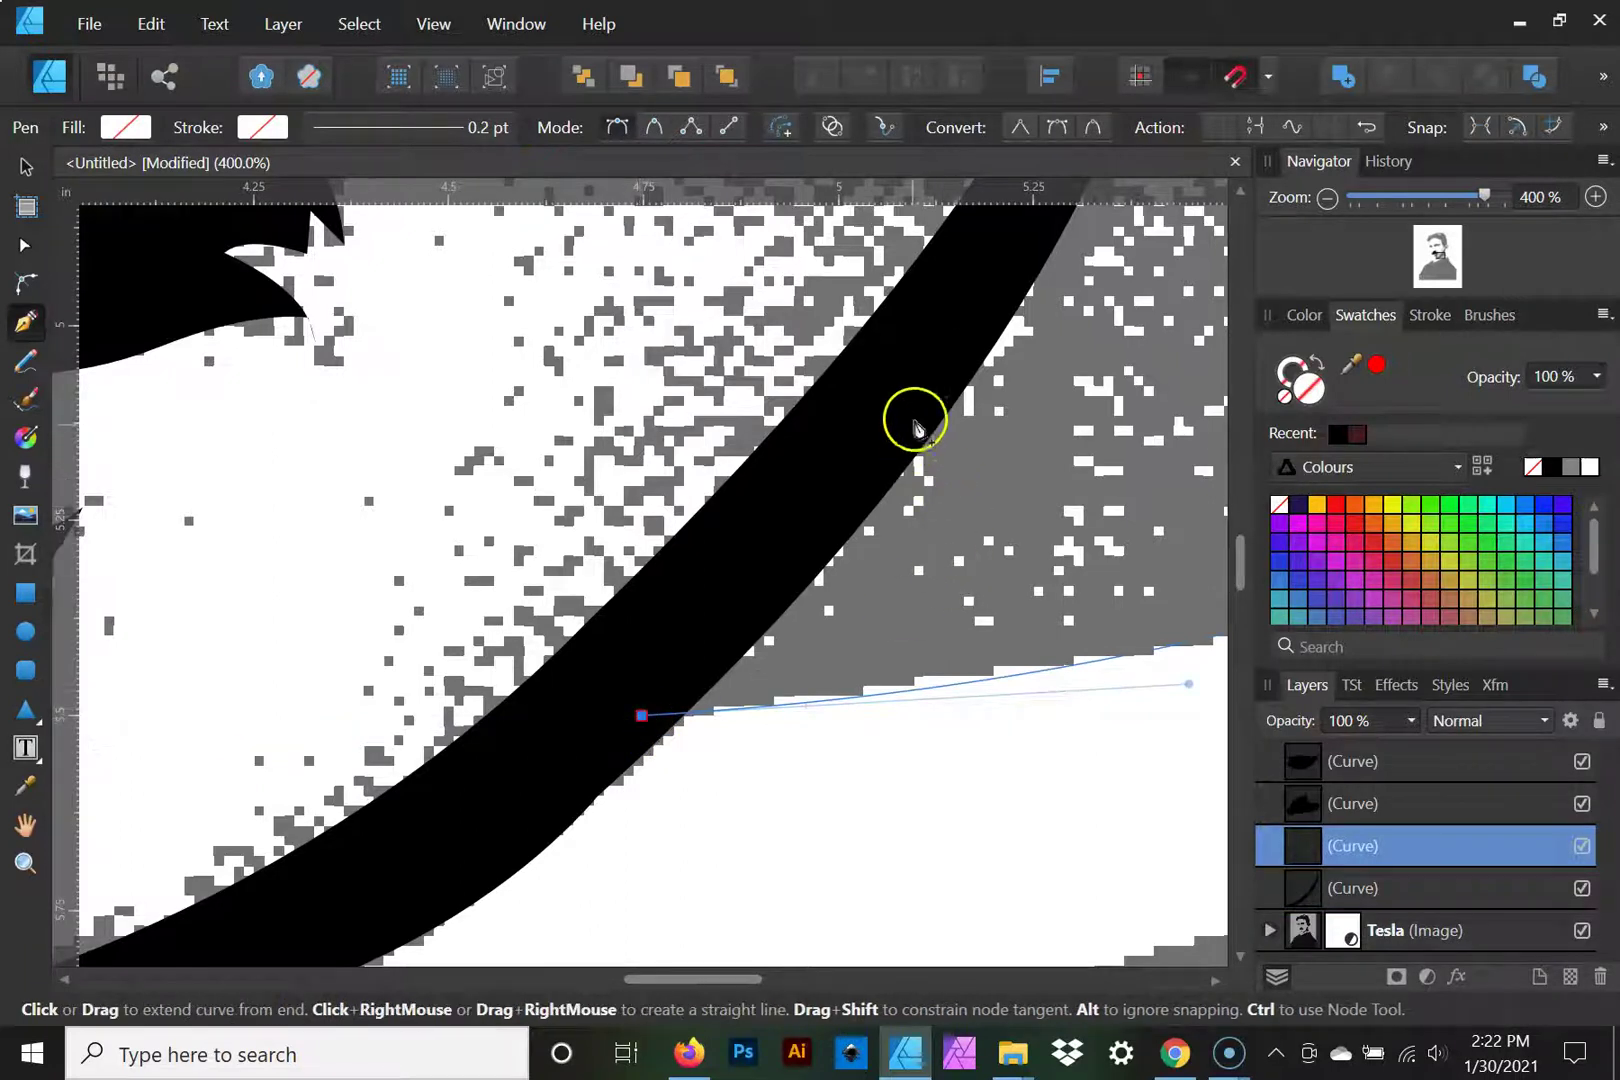
Step: Continue the neck curve with straight segments up inside the black jaw shape and out to the spike at the neck's edge
key("space")
left_click_drag(1012, 289, 676, 857)
left_click(783, 588)
left_click(821, 460)
left_click(918, 477)
Step: Trace down the neck shadow's right edge, curving to a sharp corner node just above the pointed tip
key("space")
left_click_drag(951, 517, 886, 325)
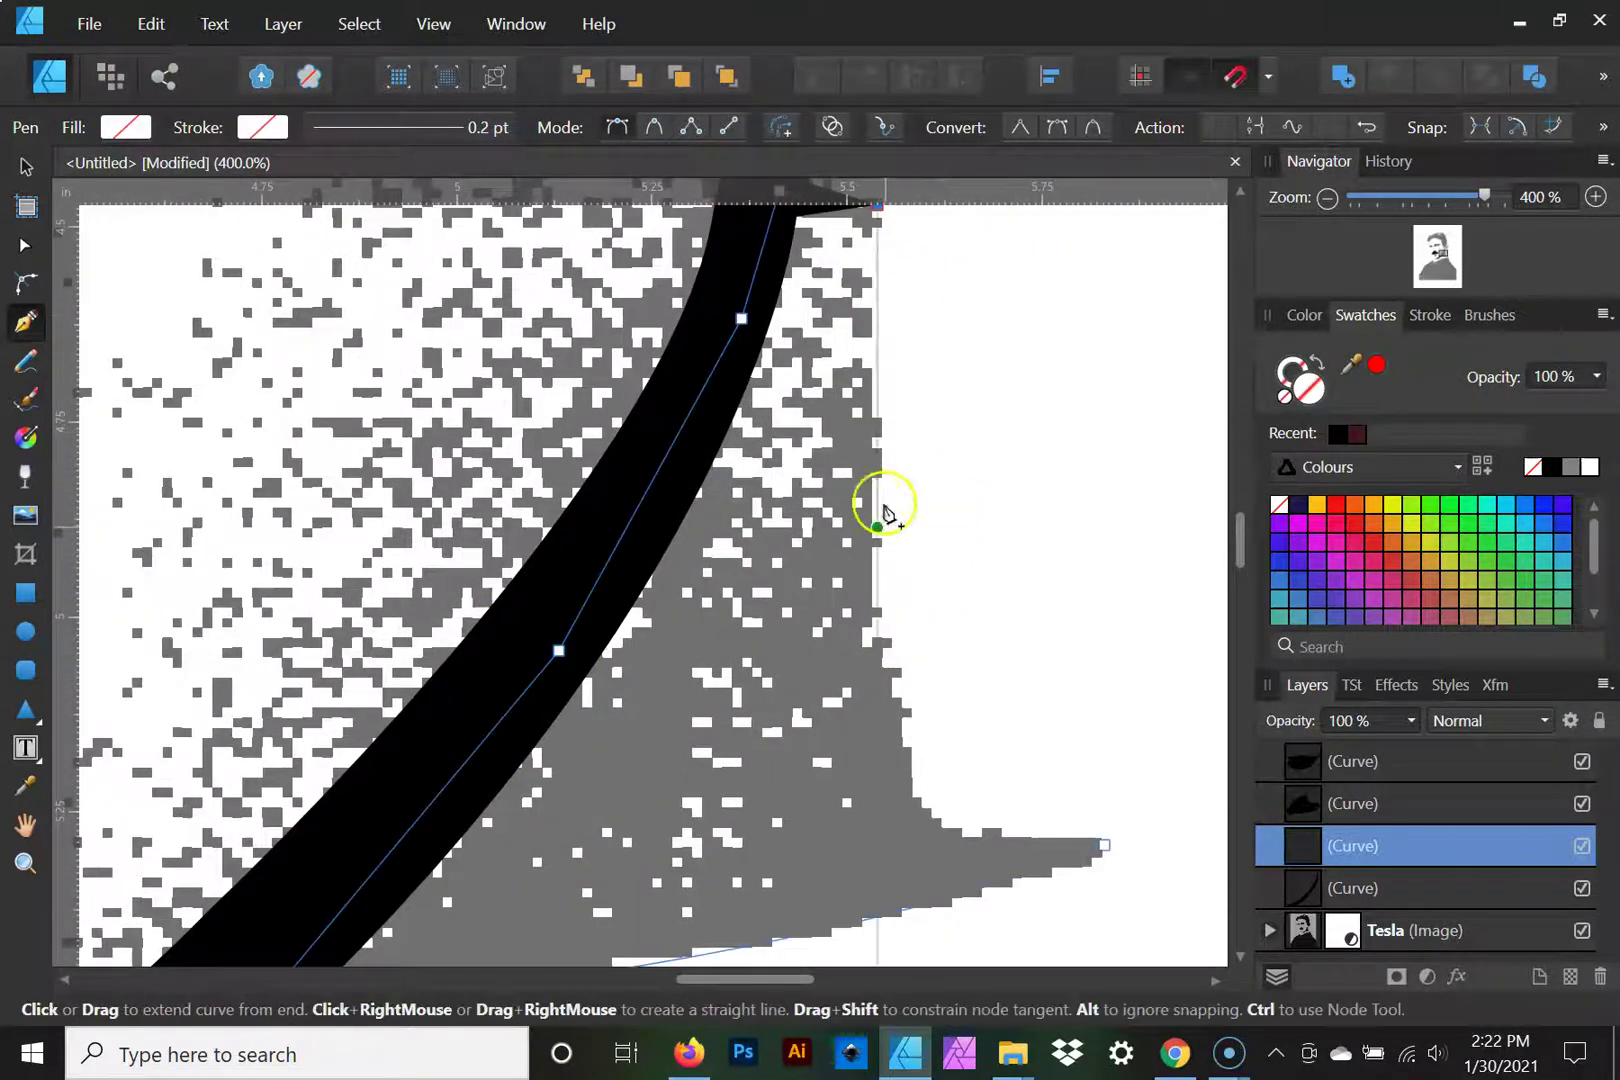
left_click(877, 632)
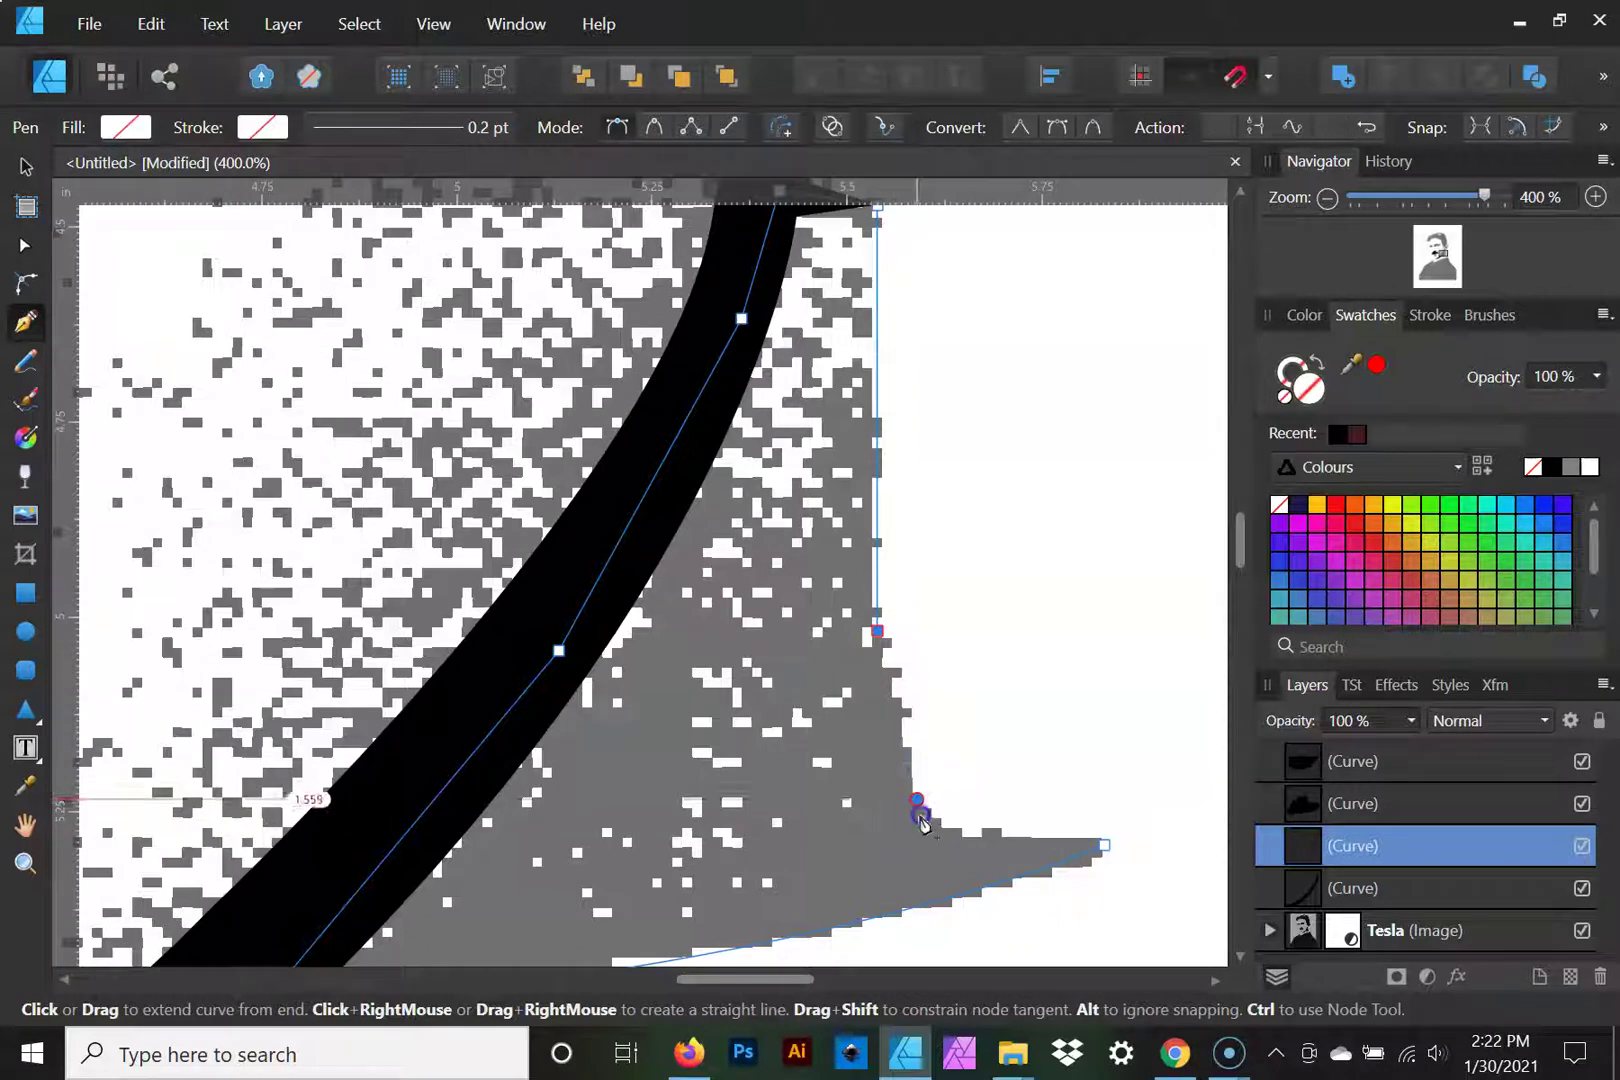
left_click(916, 799)
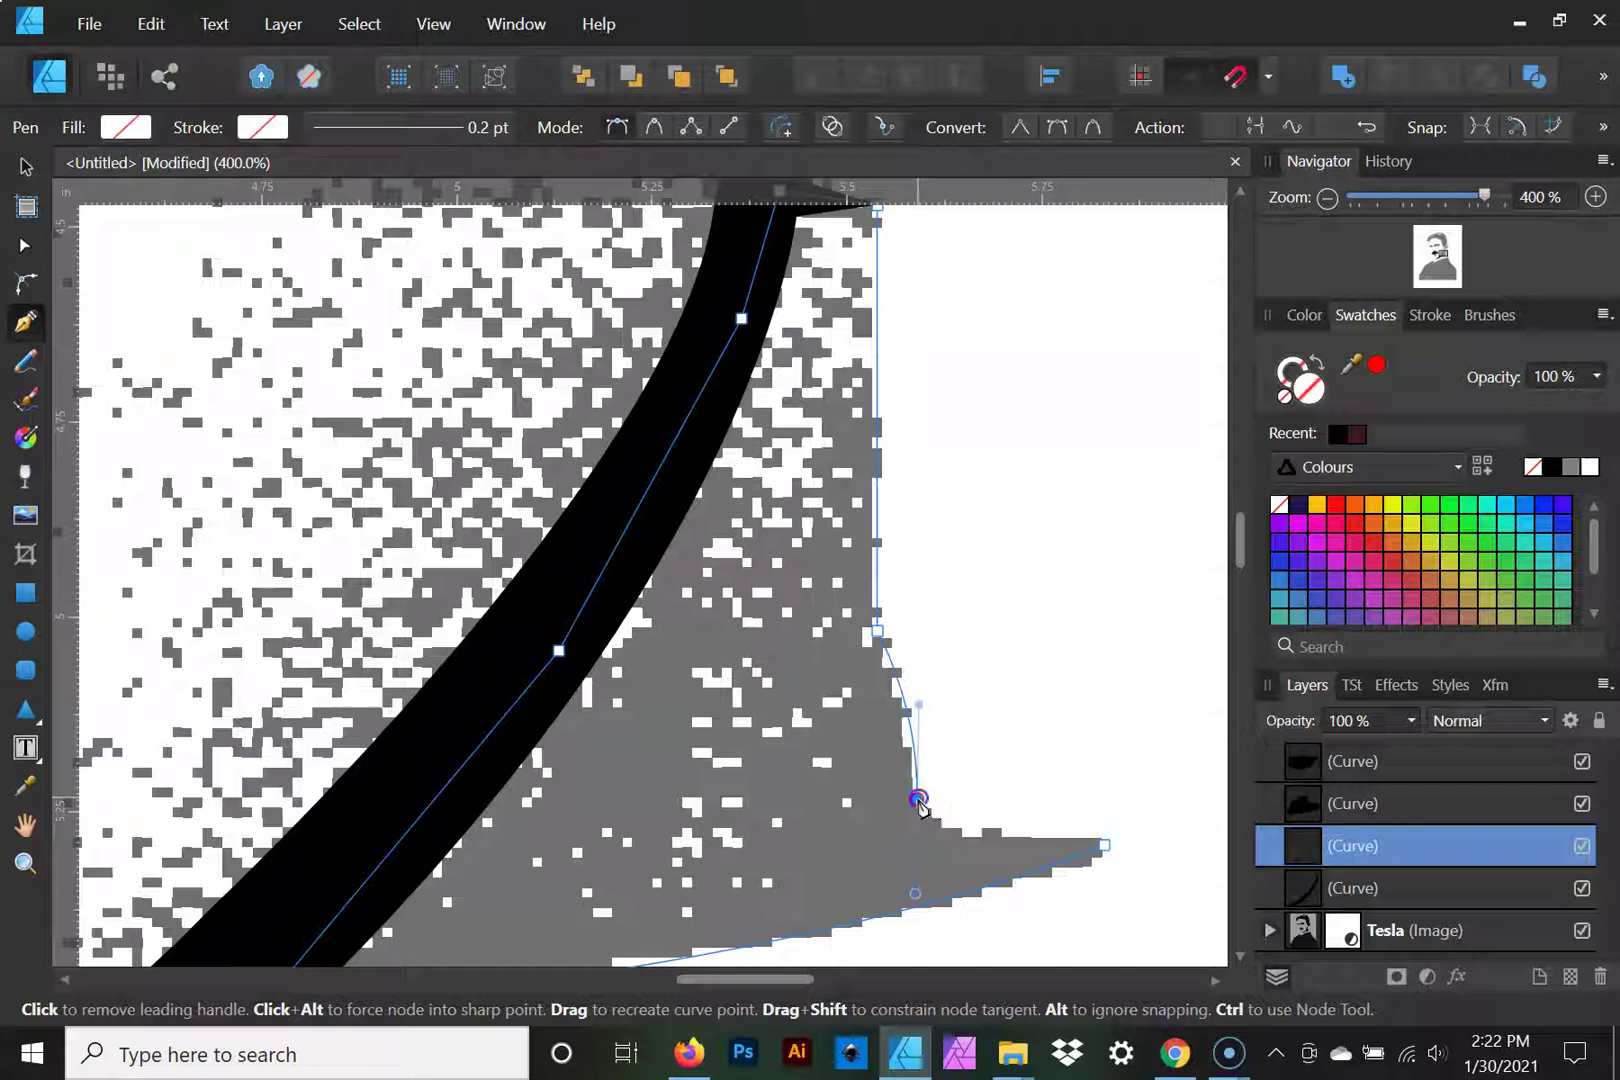
left_click(1074, 828)
Step: Close the neck curve at its pointed right tip, adjust the closing segment's handle with the Node tool, and fill the shape black
left_click_drag(1105, 844, 1011, 843)
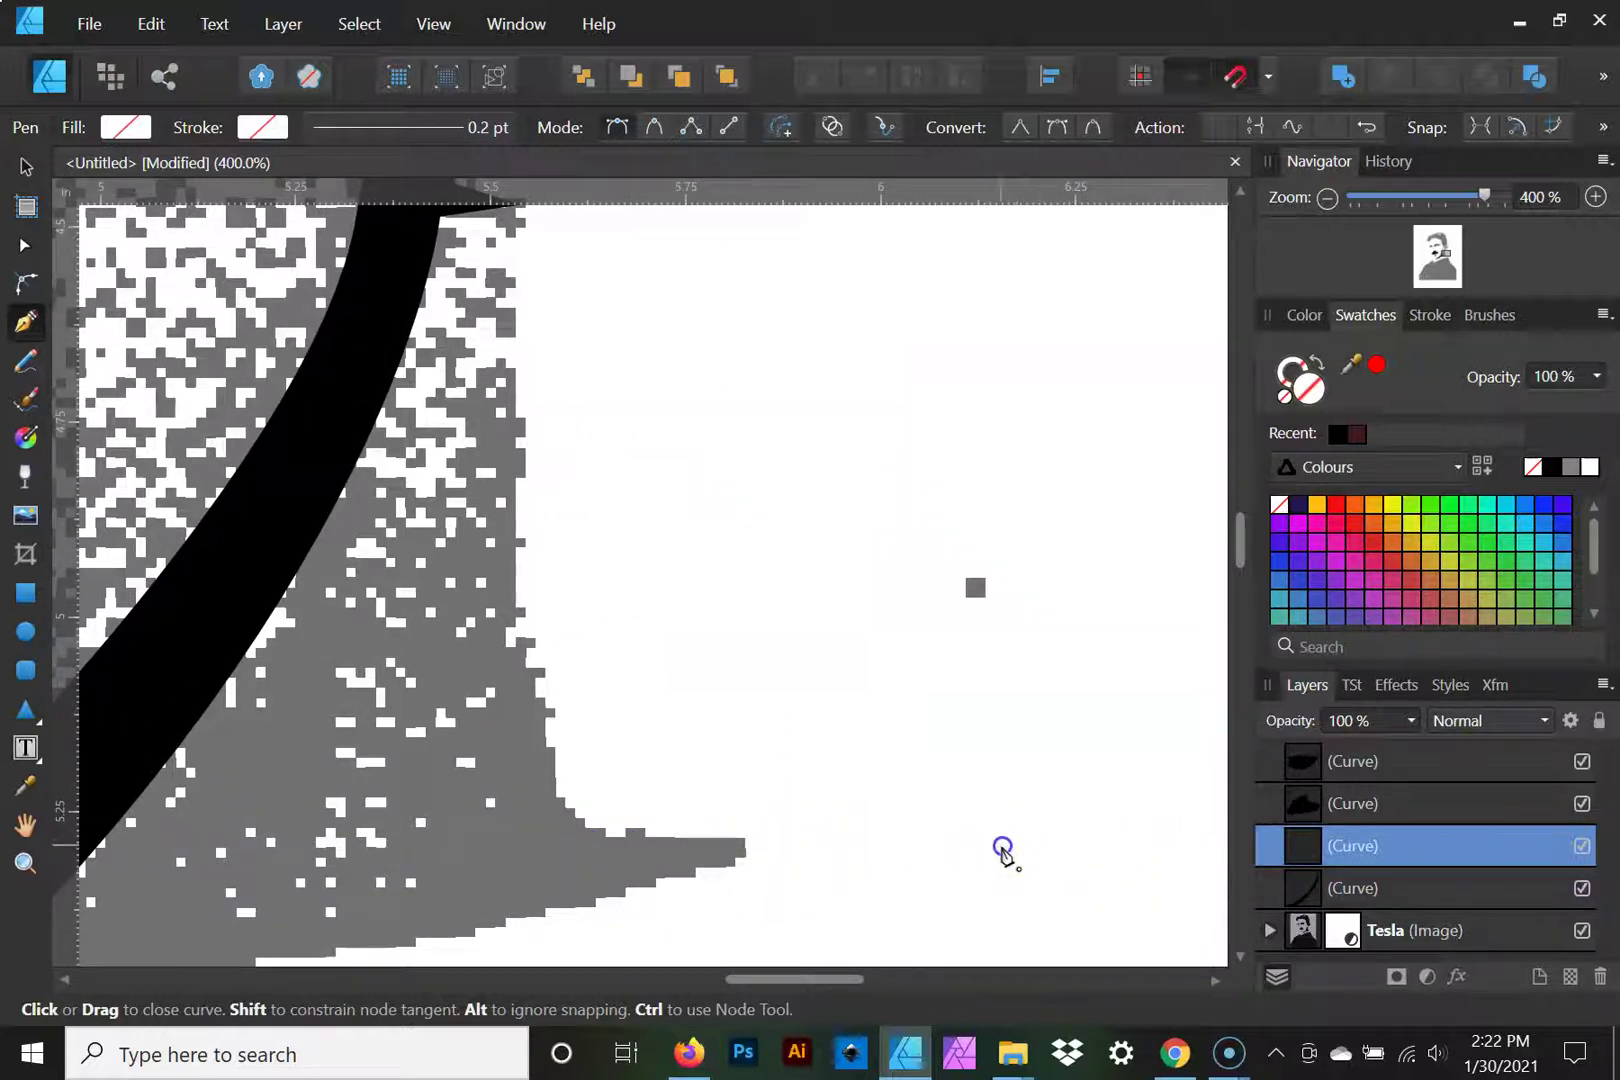
left_click_drag(1003, 850, 966, 836)
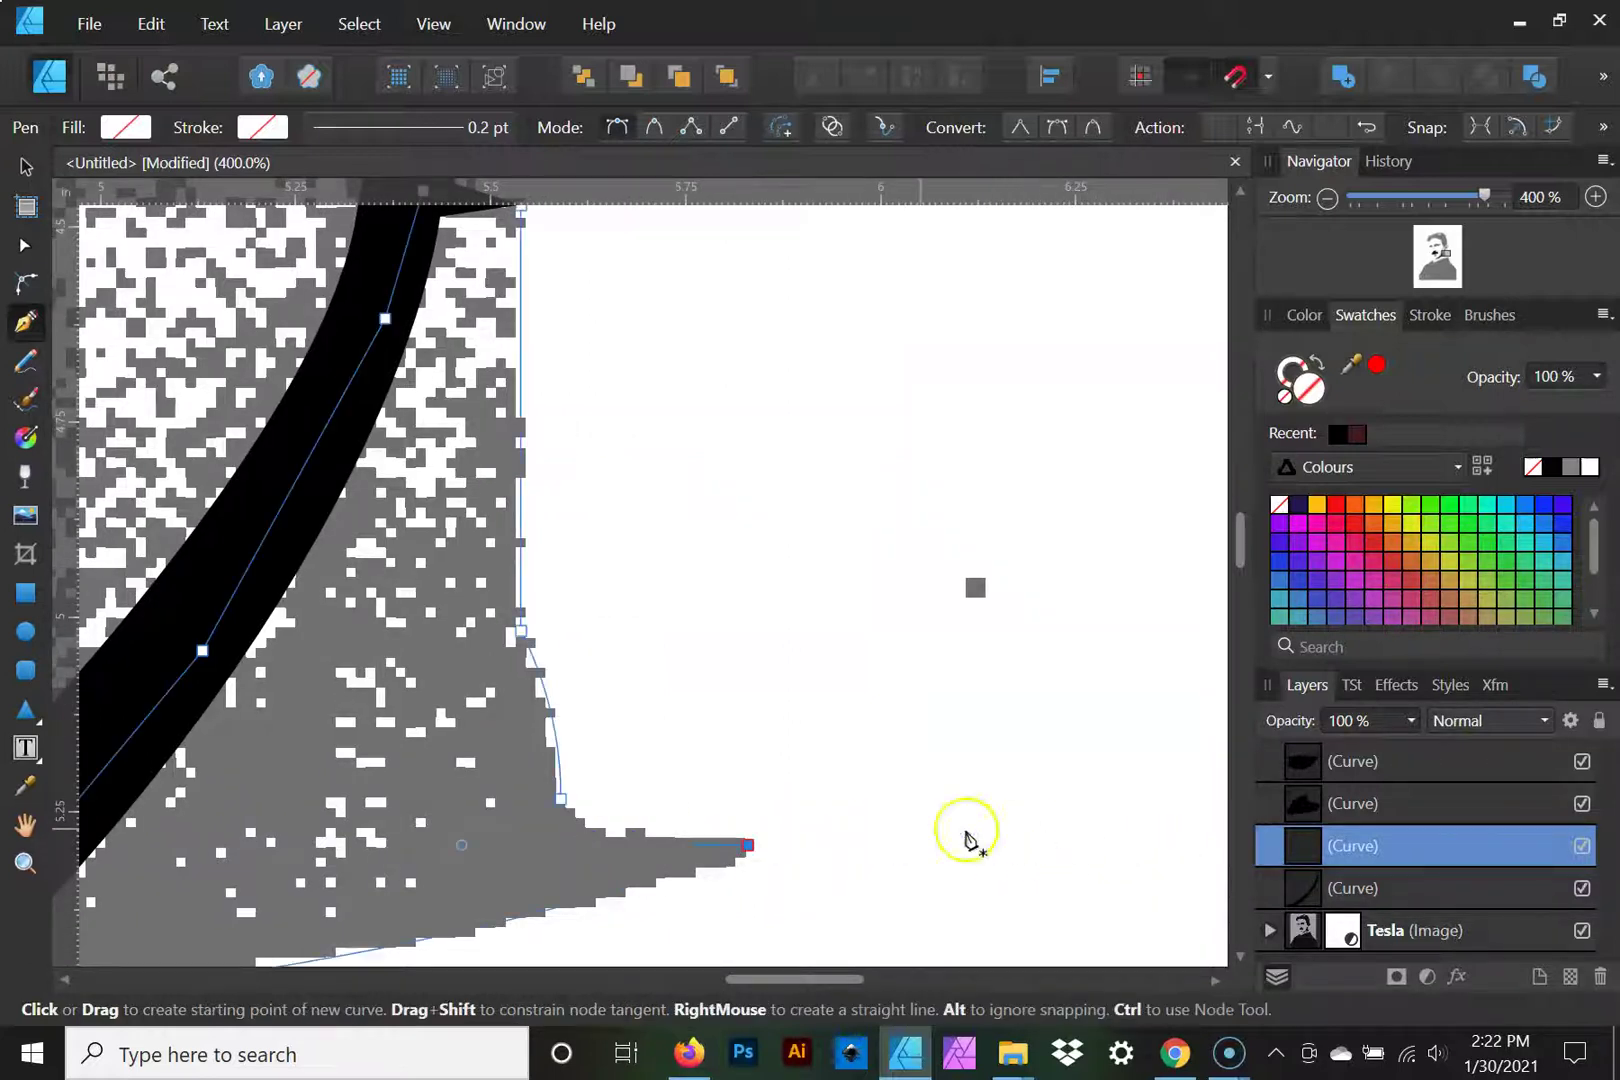
left_click(25, 245)
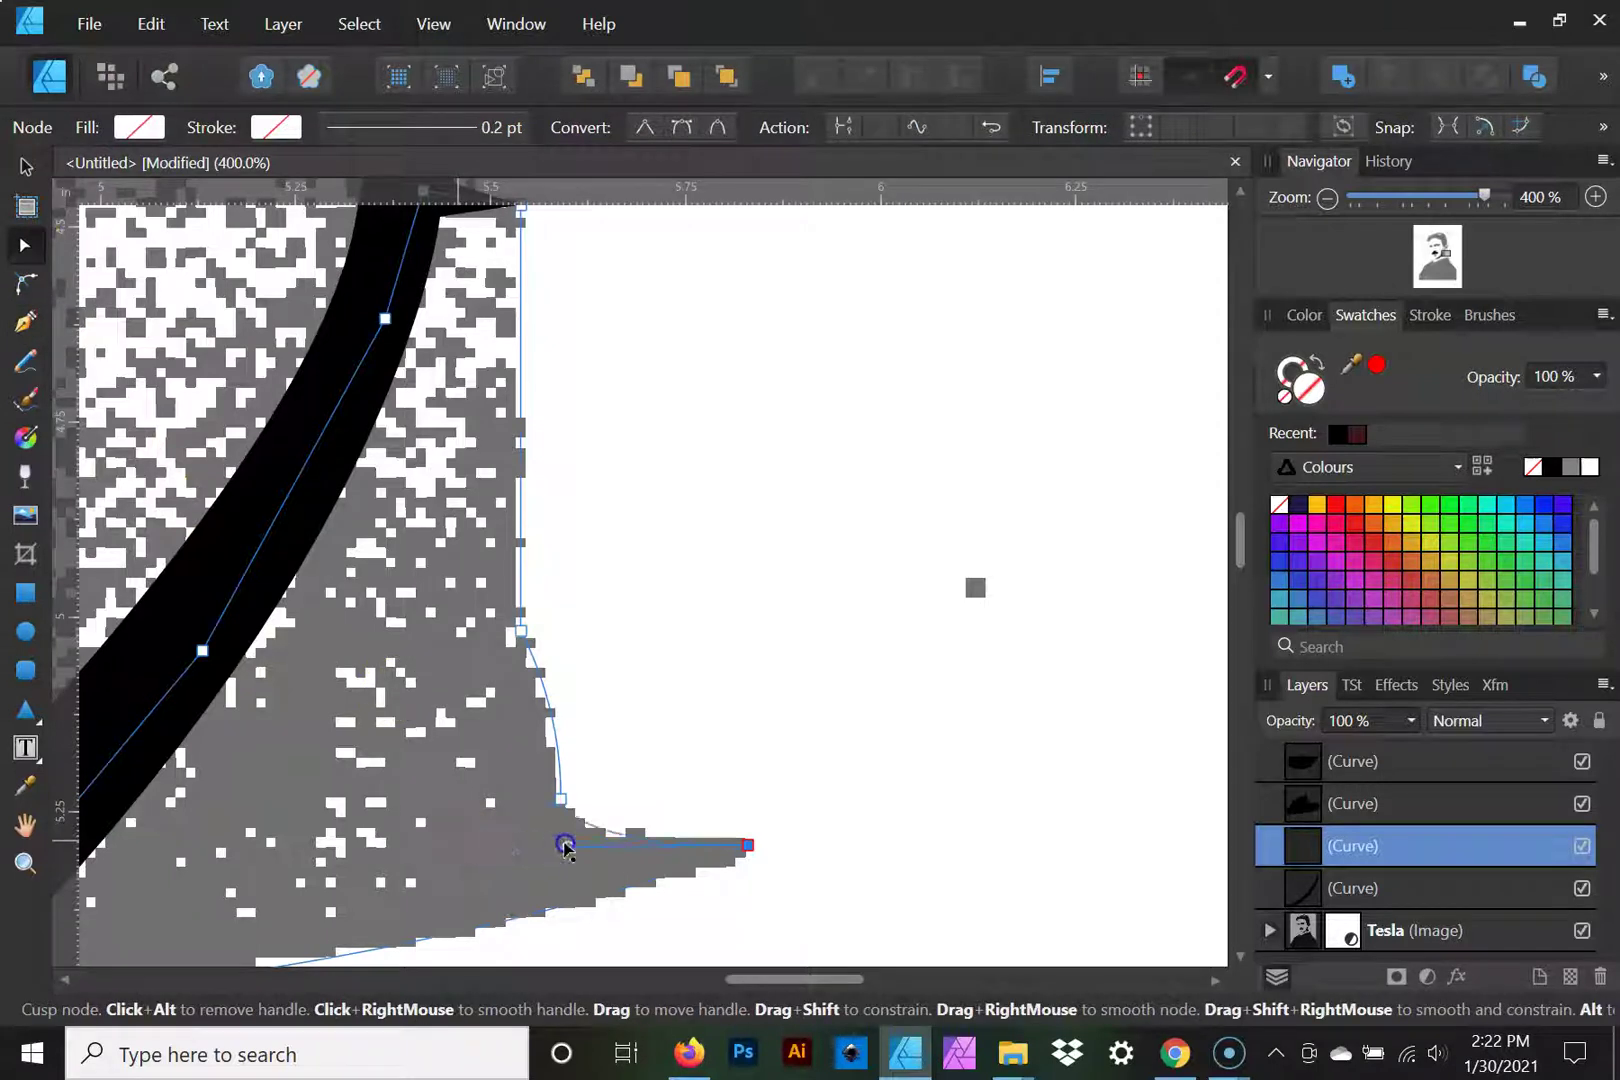
left_click_drag(574, 842, 580, 843)
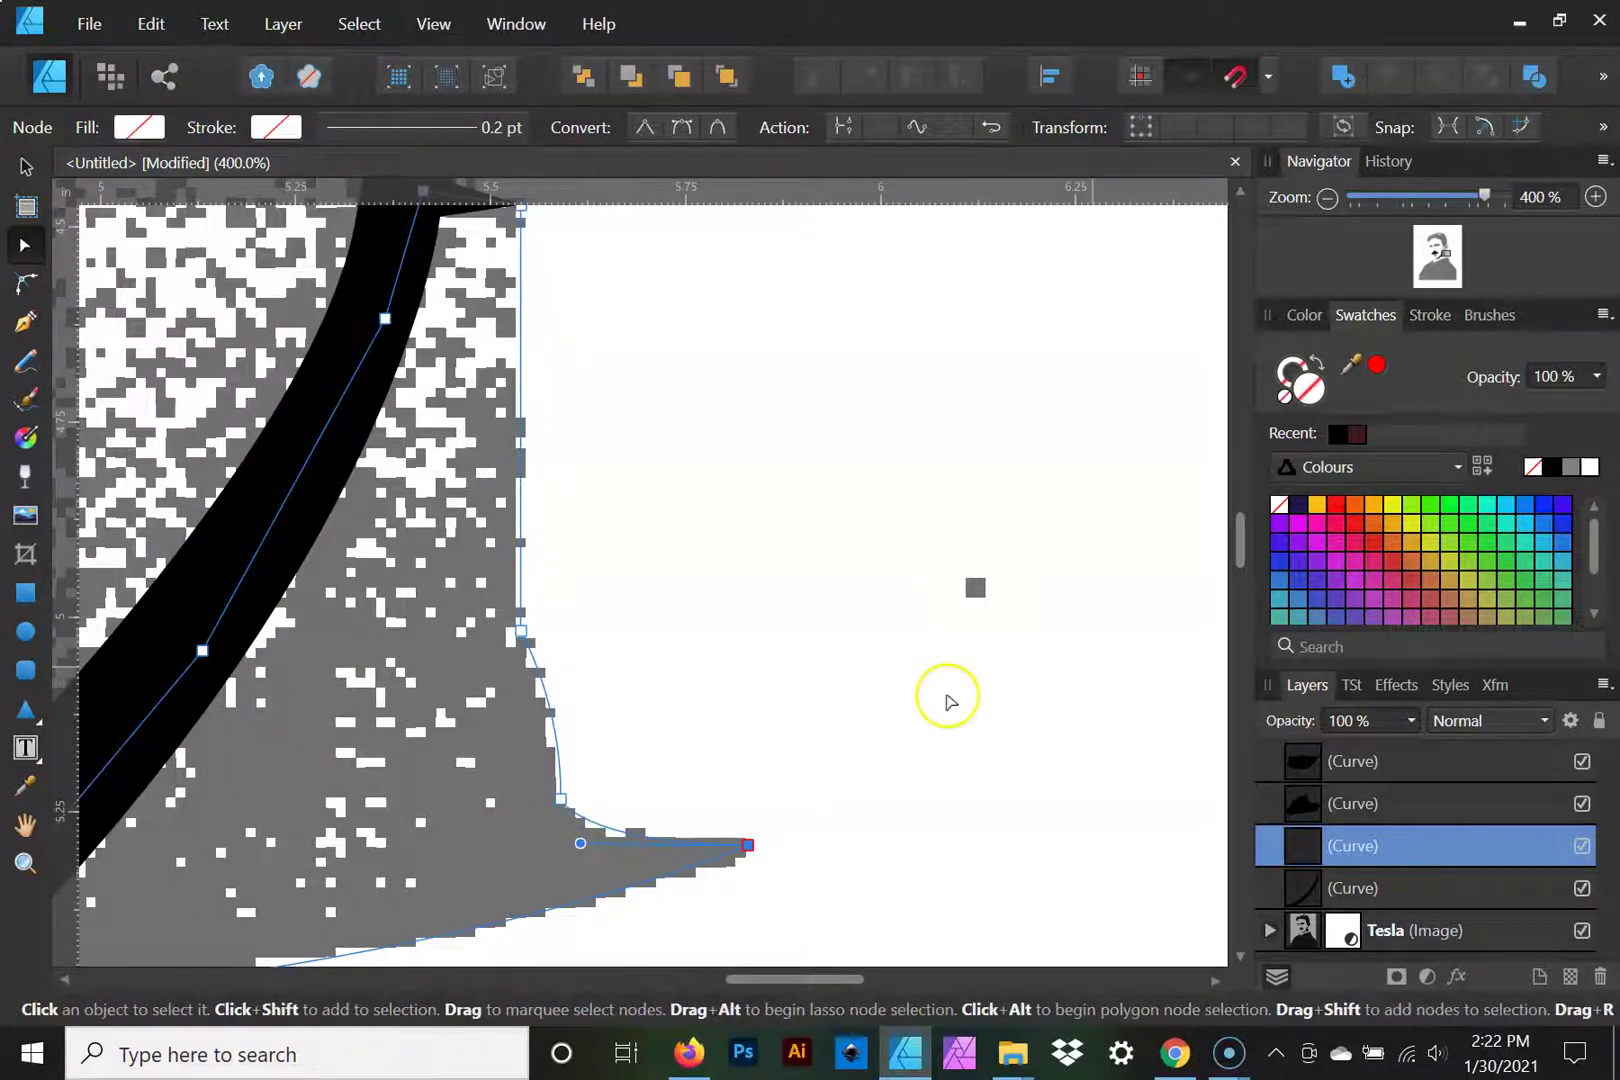
left_click(1555, 466)
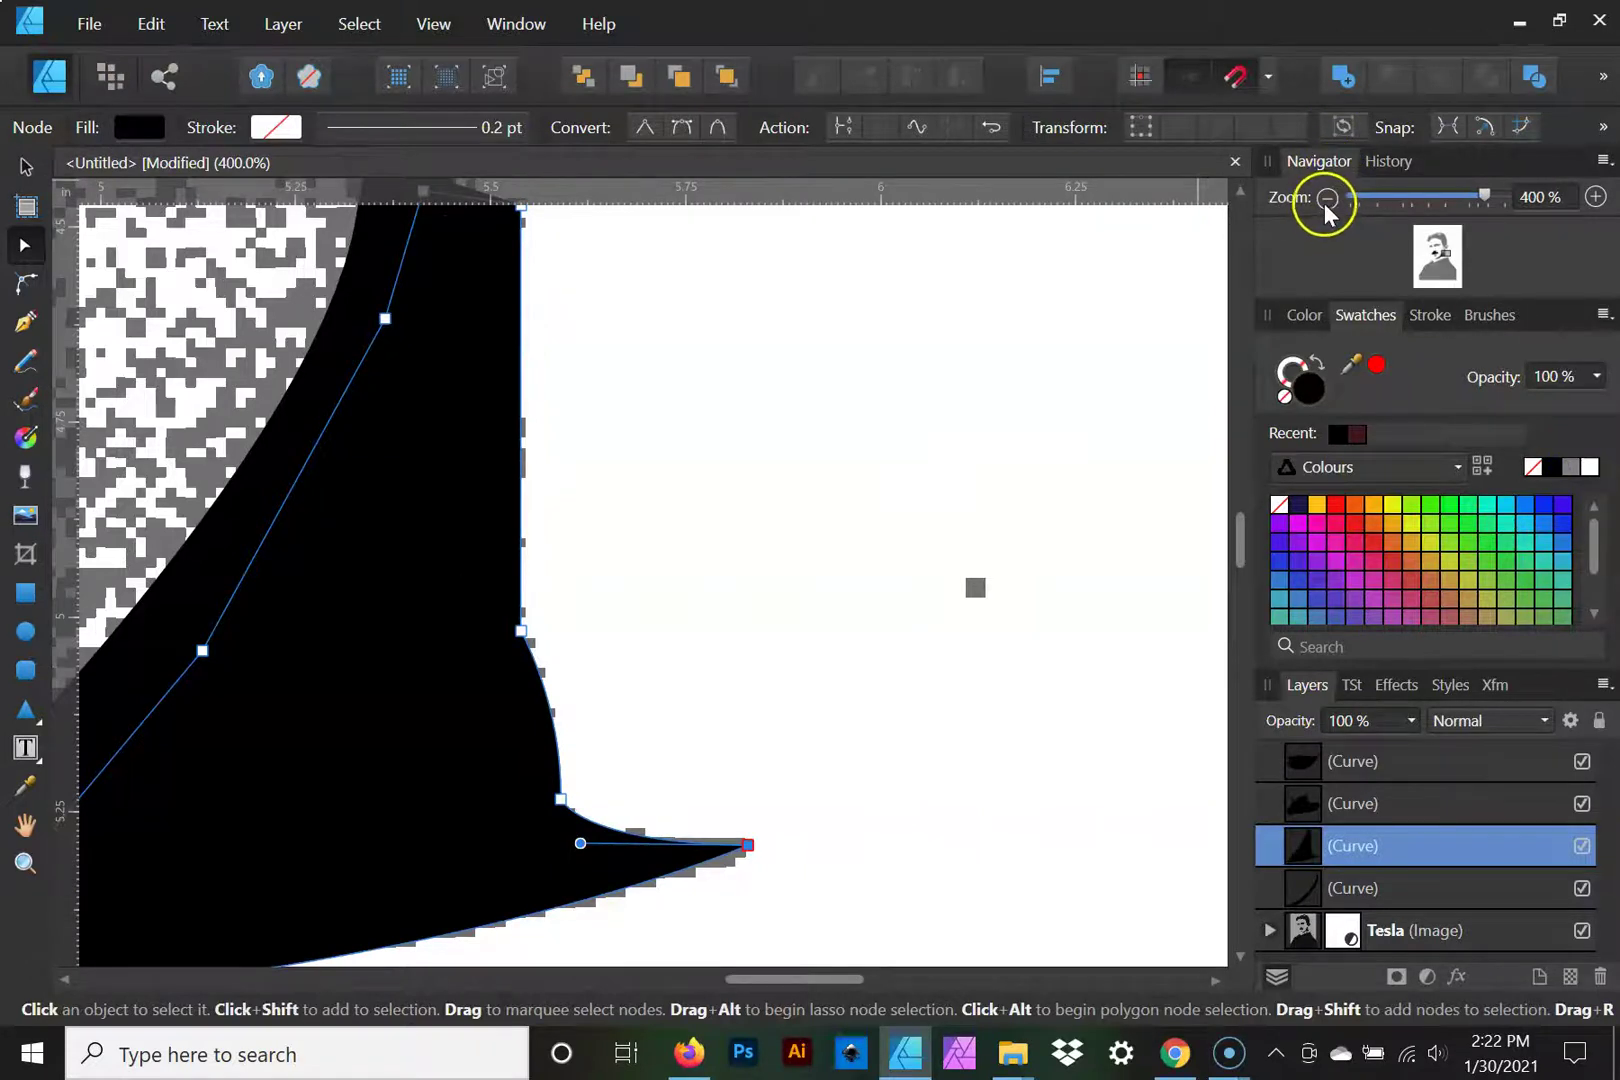
Step: Hide the Tesla photo layer to check the traced black shapes on their own, and show it again
left_click(1326, 197)
left_click_drag(790, 441, 1012, 557)
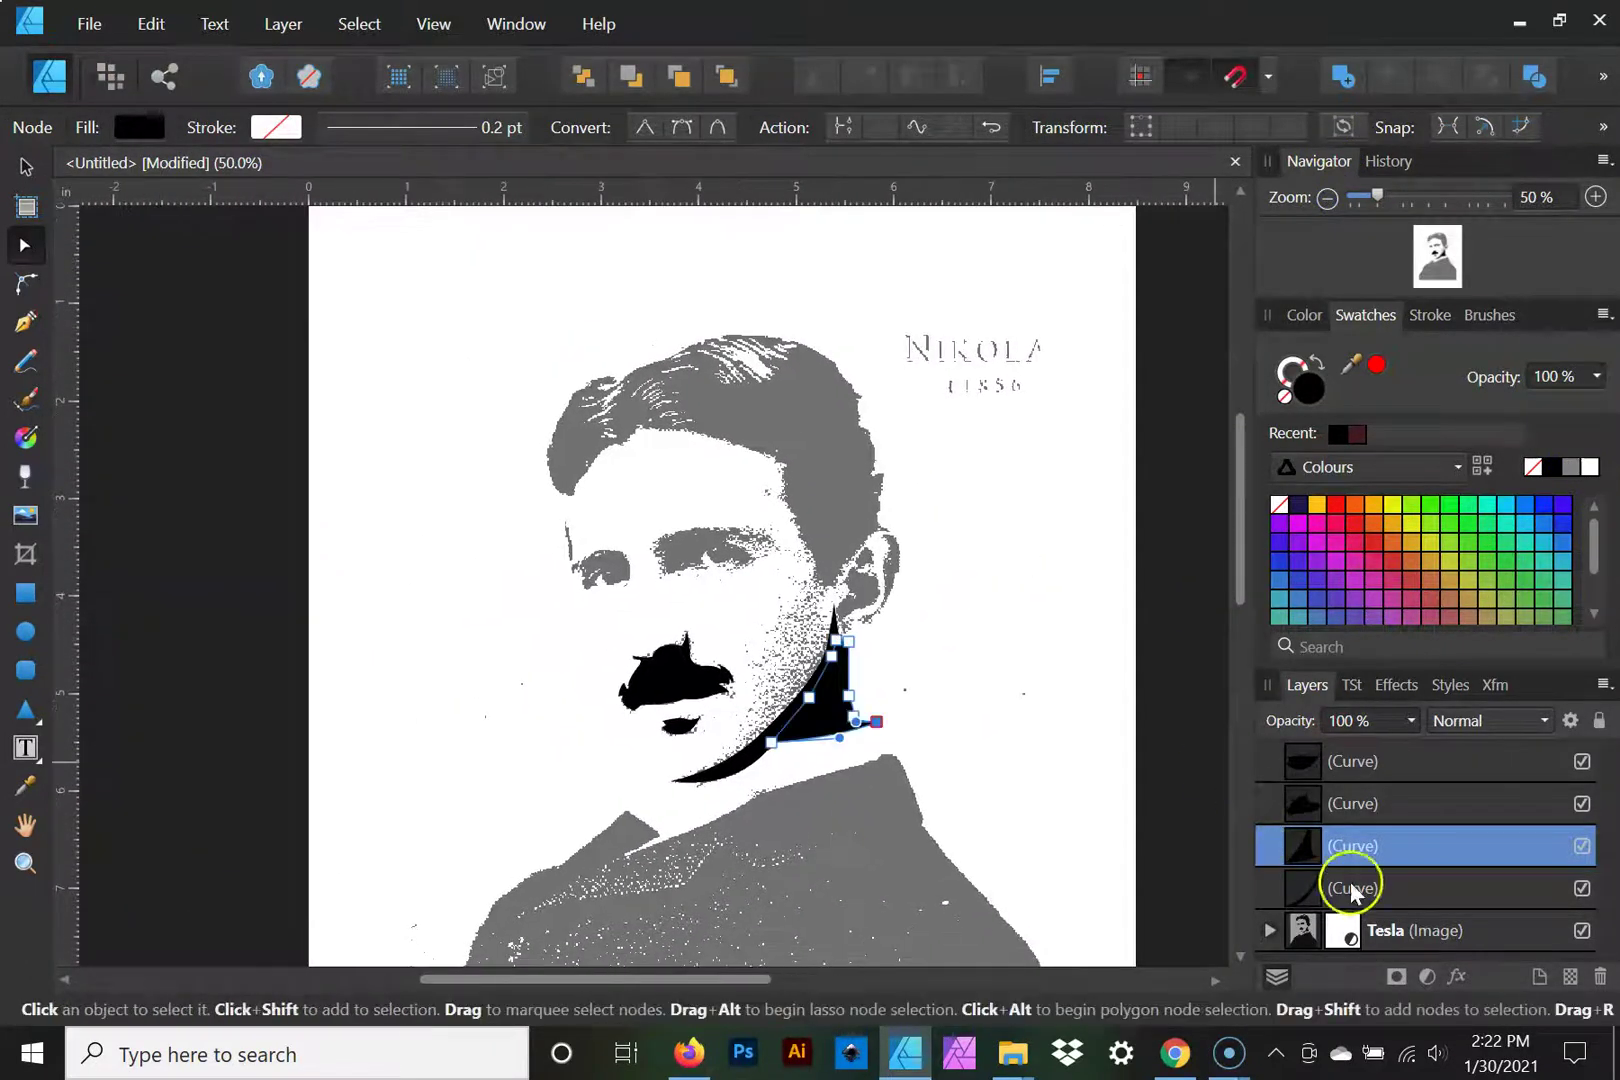
left_click(1580, 930)
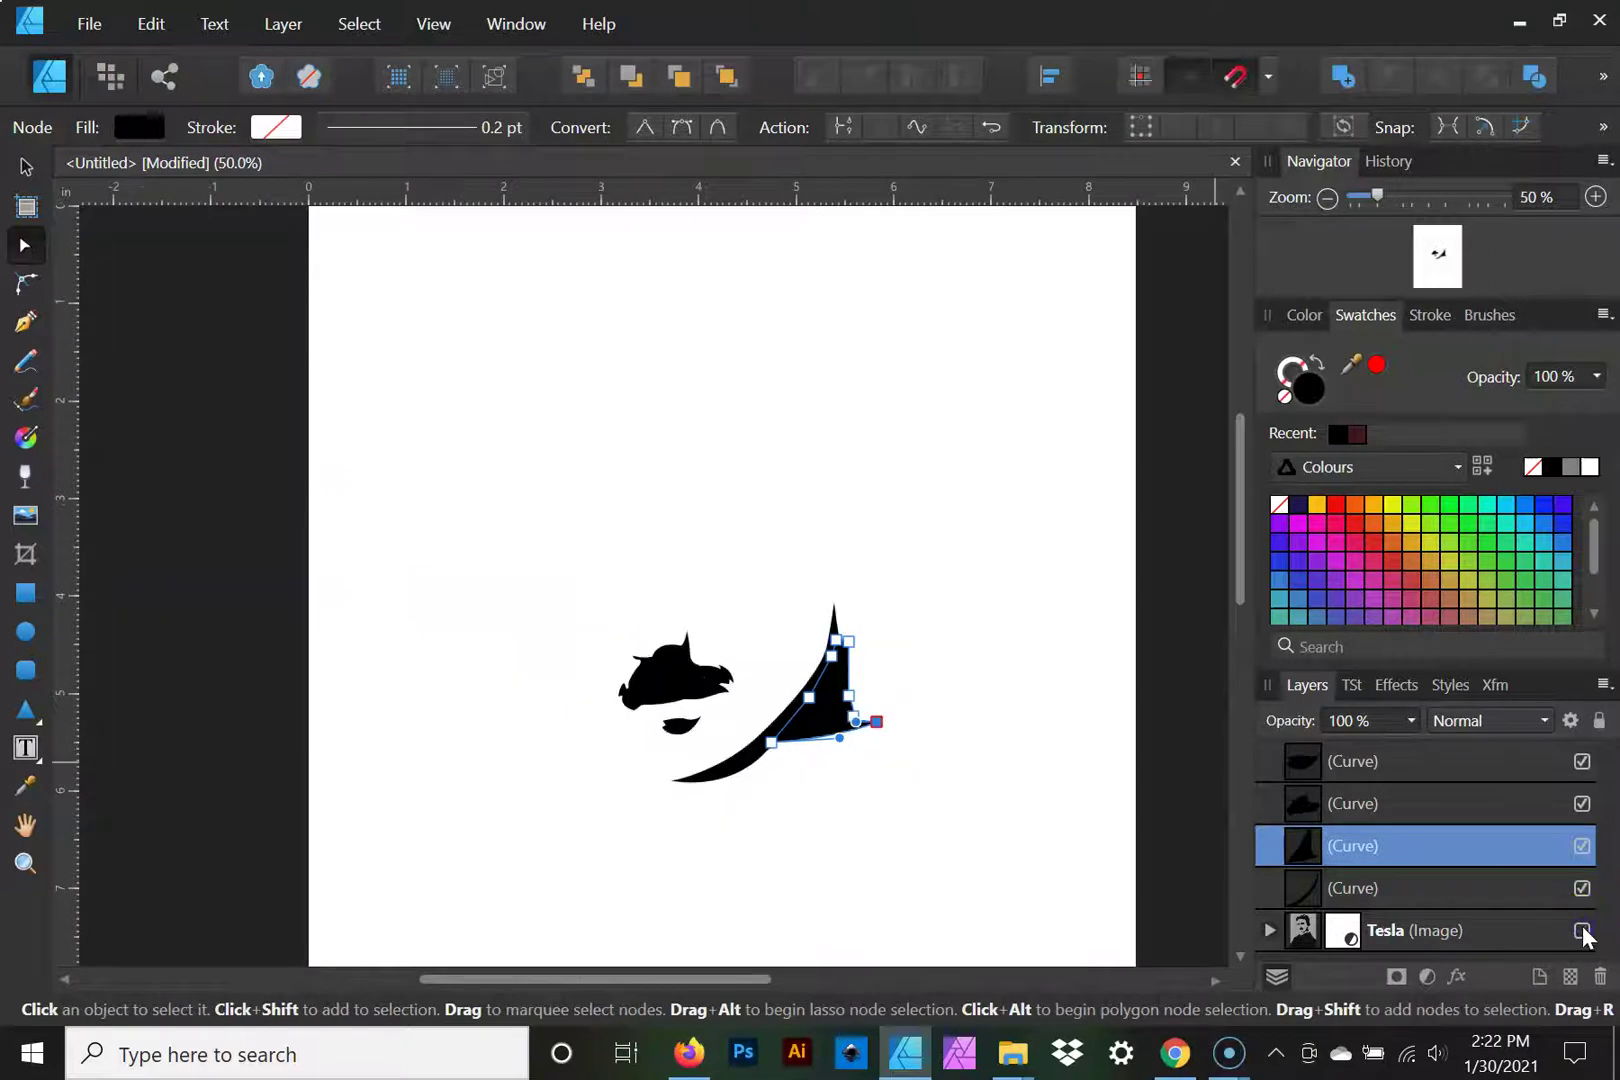
left_click(22, 170)
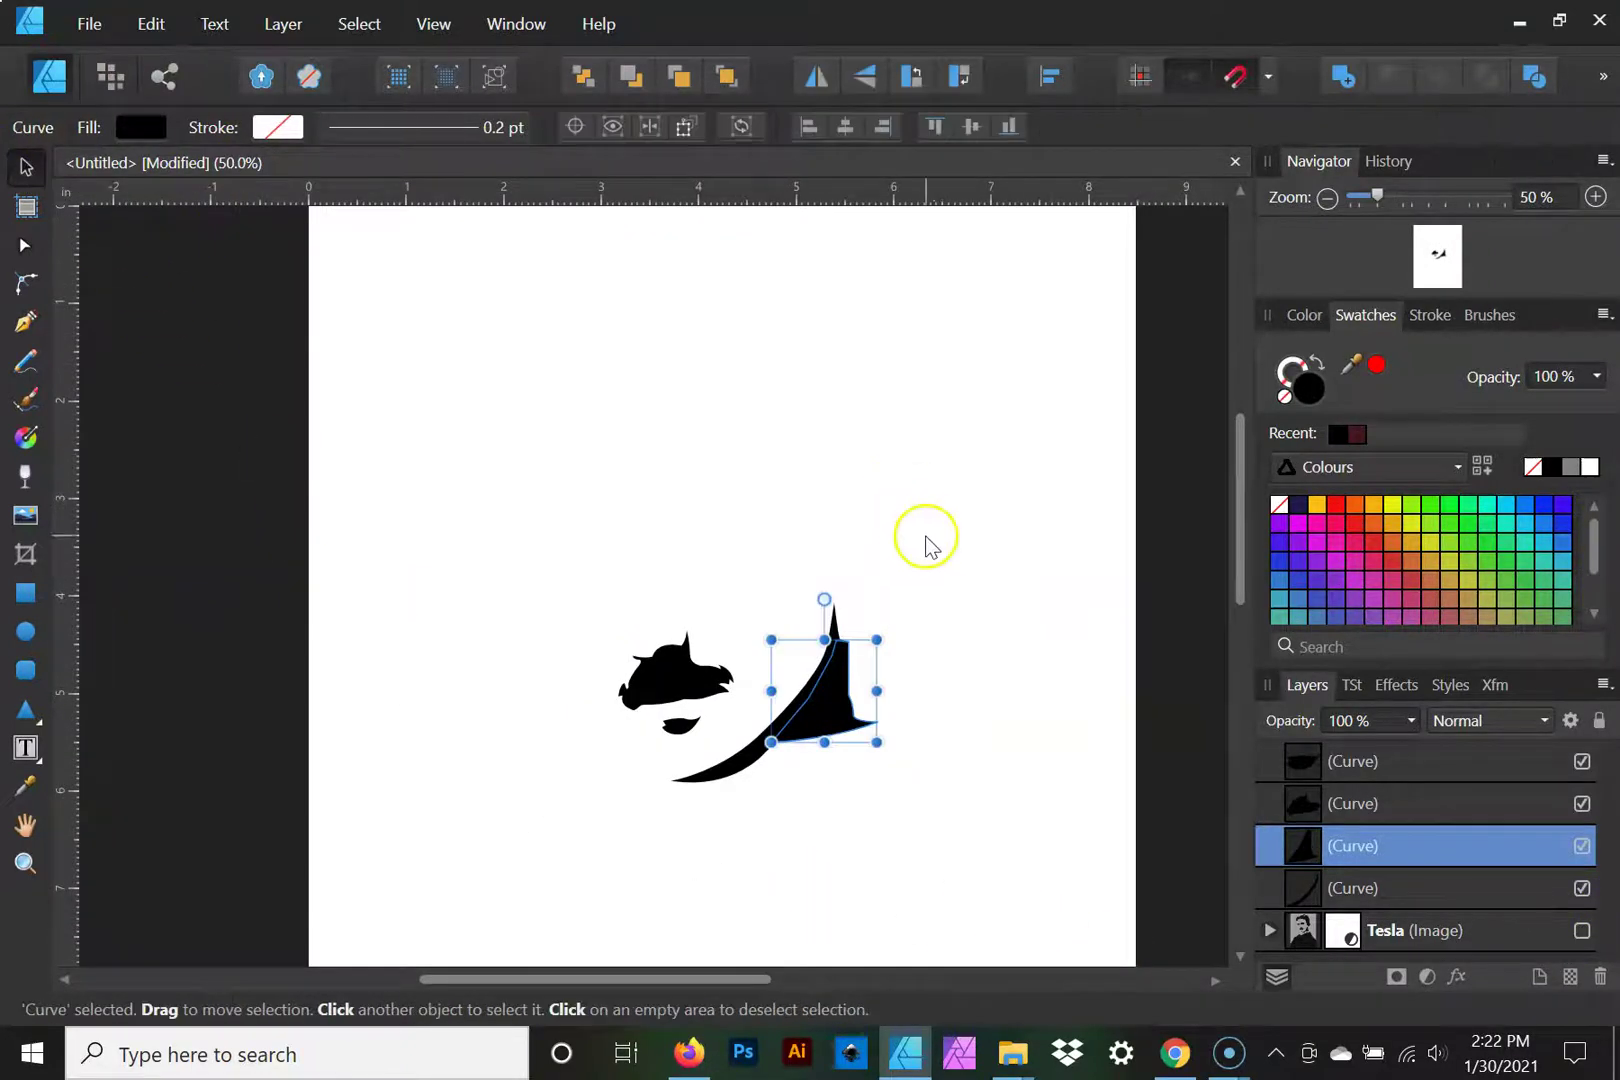
left_click(934, 546)
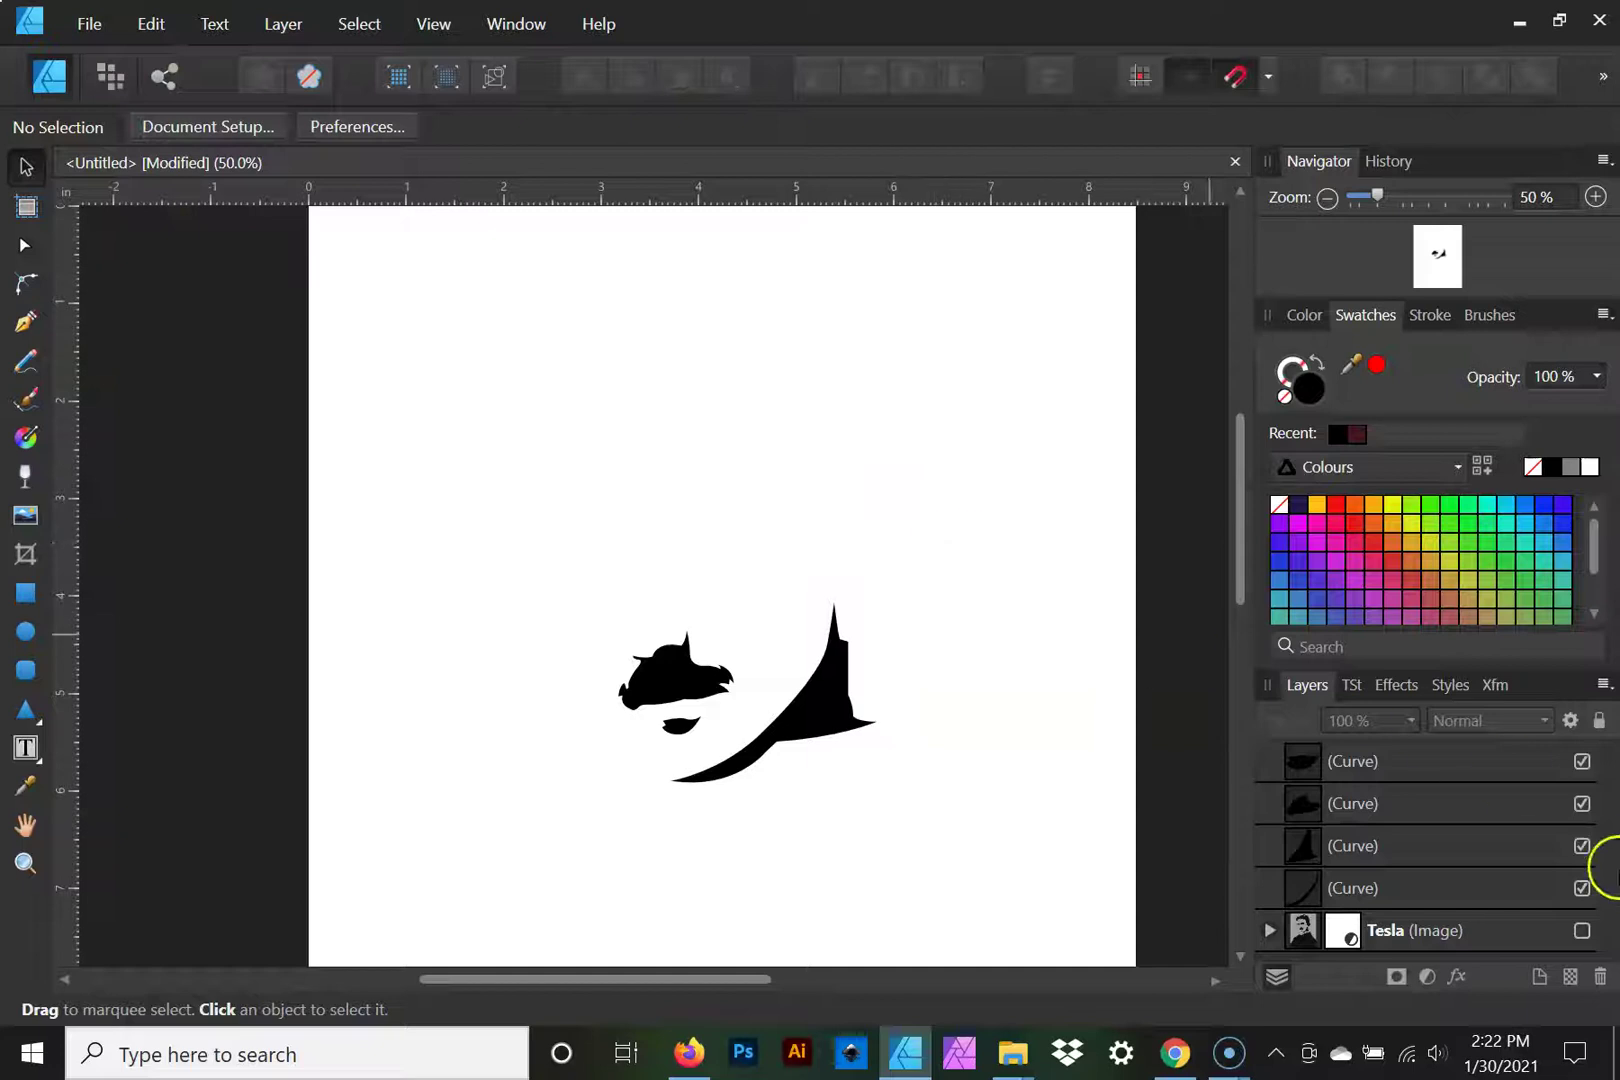
left_click(1581, 929)
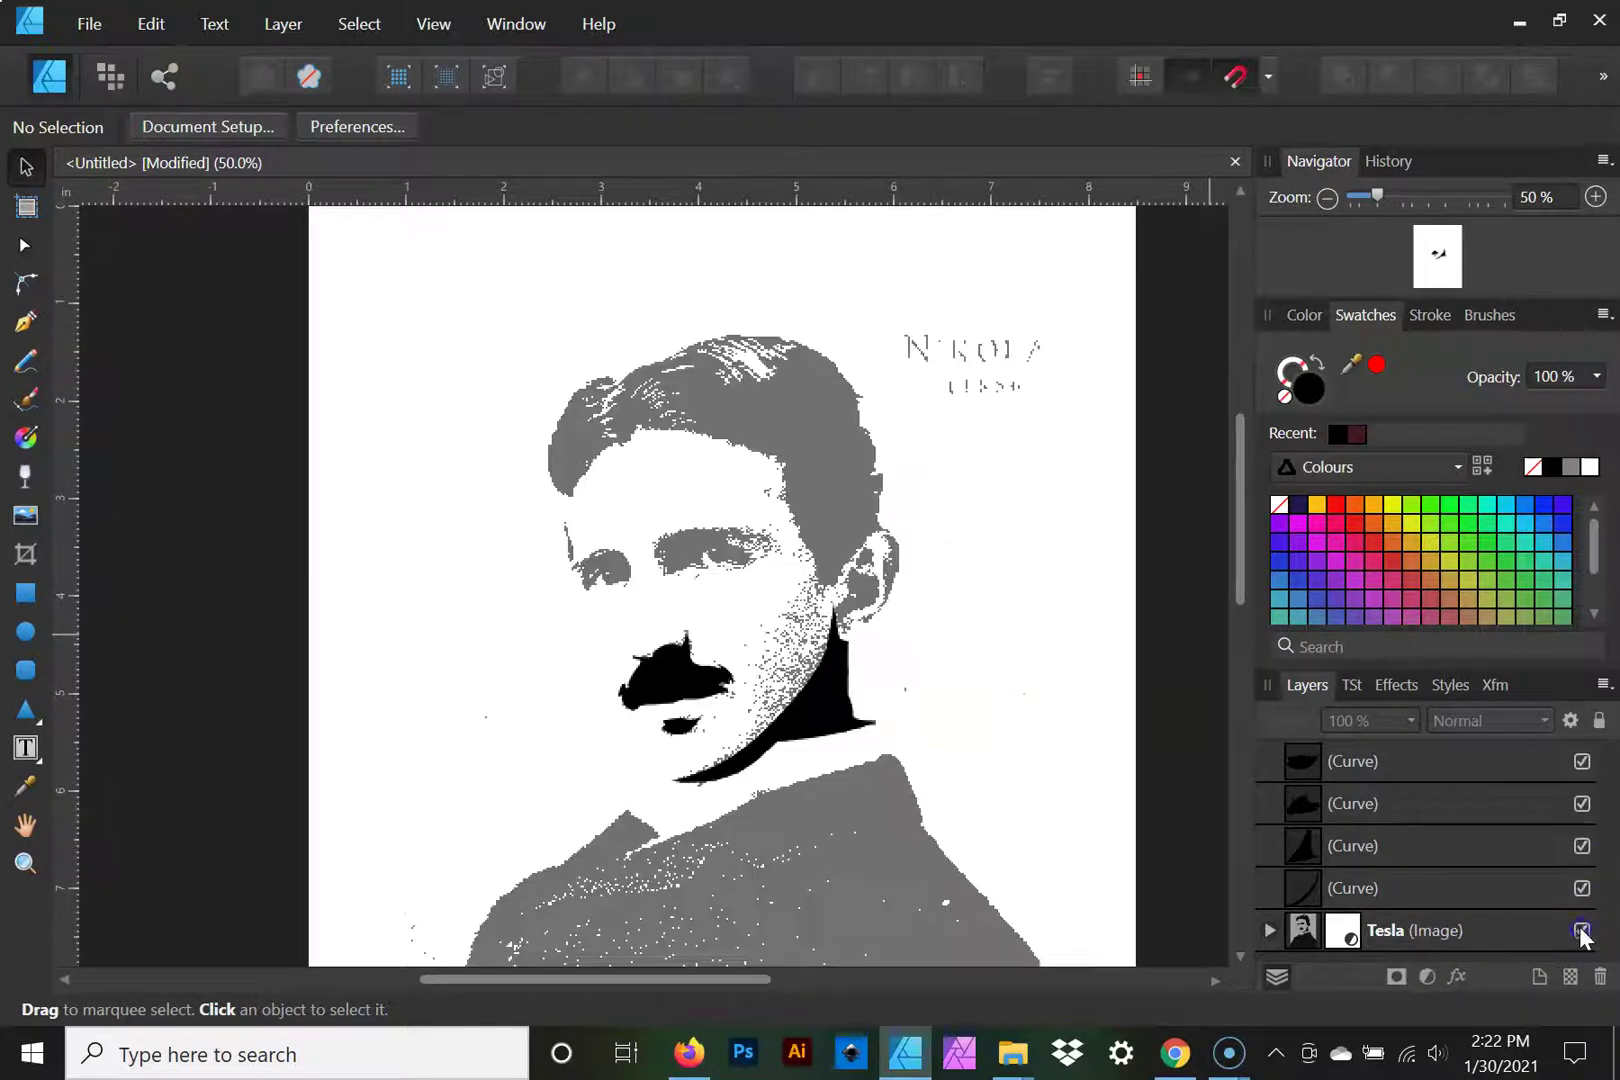
left_click_drag(768, 683, 828, 403)
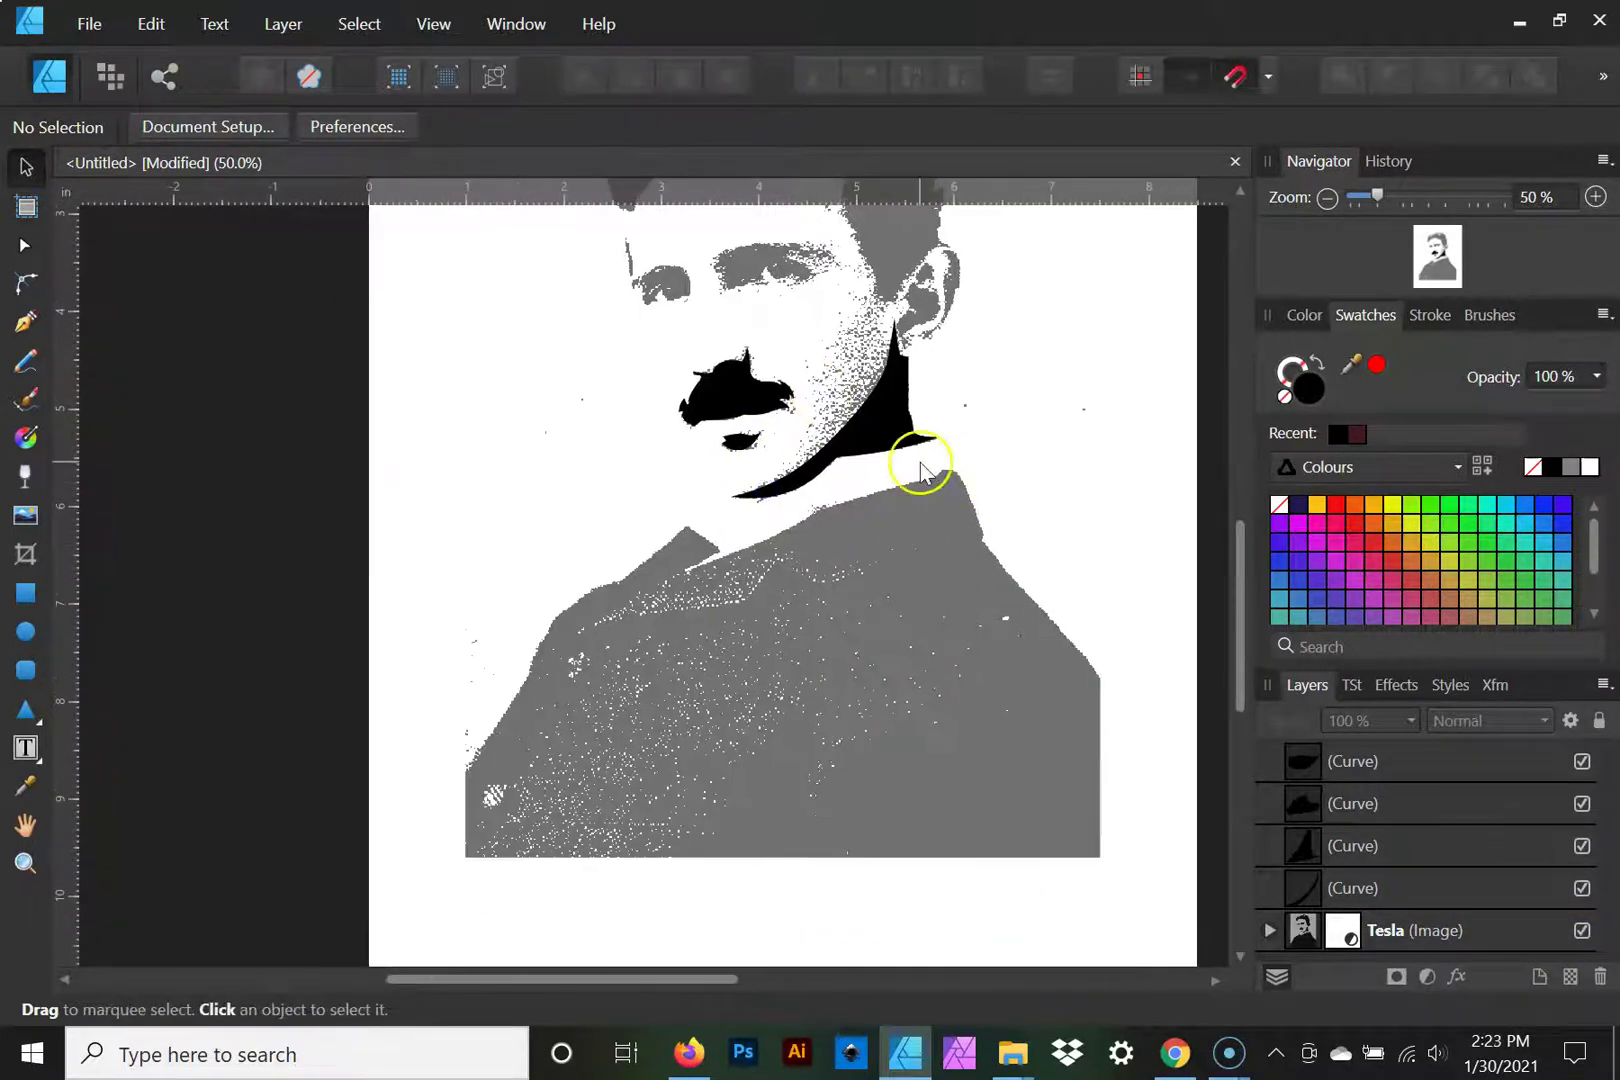
Step: Examine the untraced hair, eye, ear and cheek shadows of the portrait up close alongside the finished black shapes
left_click_drag(980, 553, 930, 888)
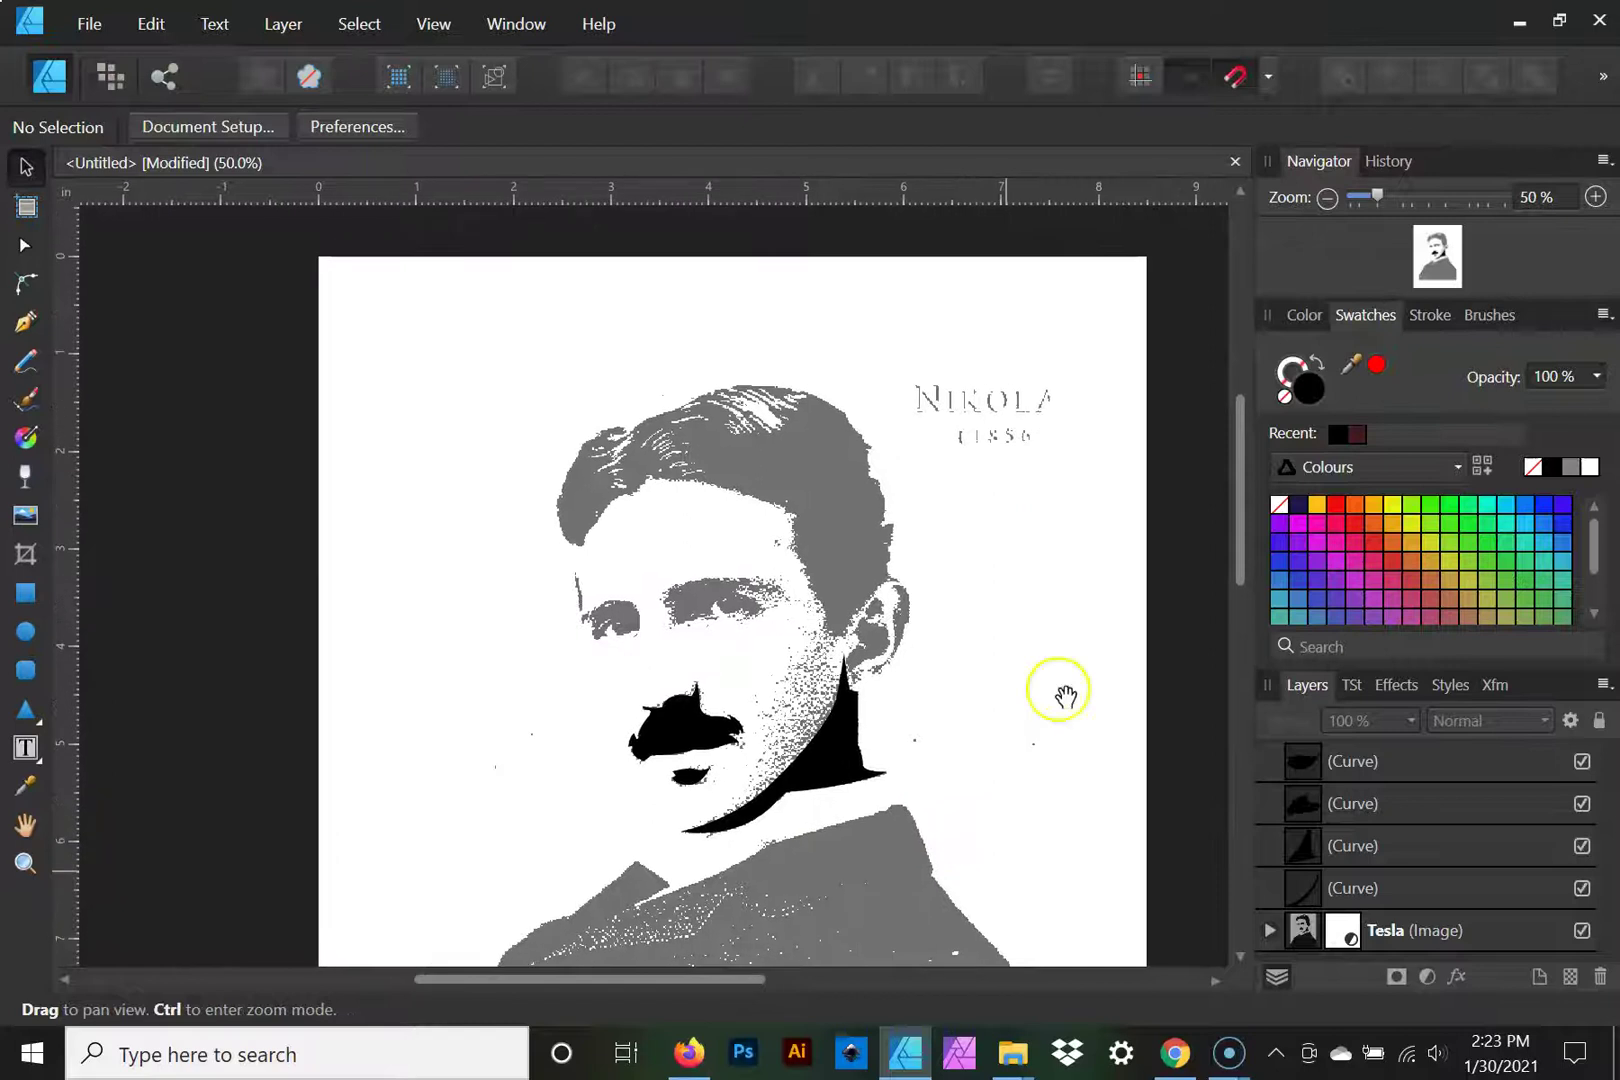
left_click(1597, 197)
left_click(1597, 197)
left_click(1597, 197)
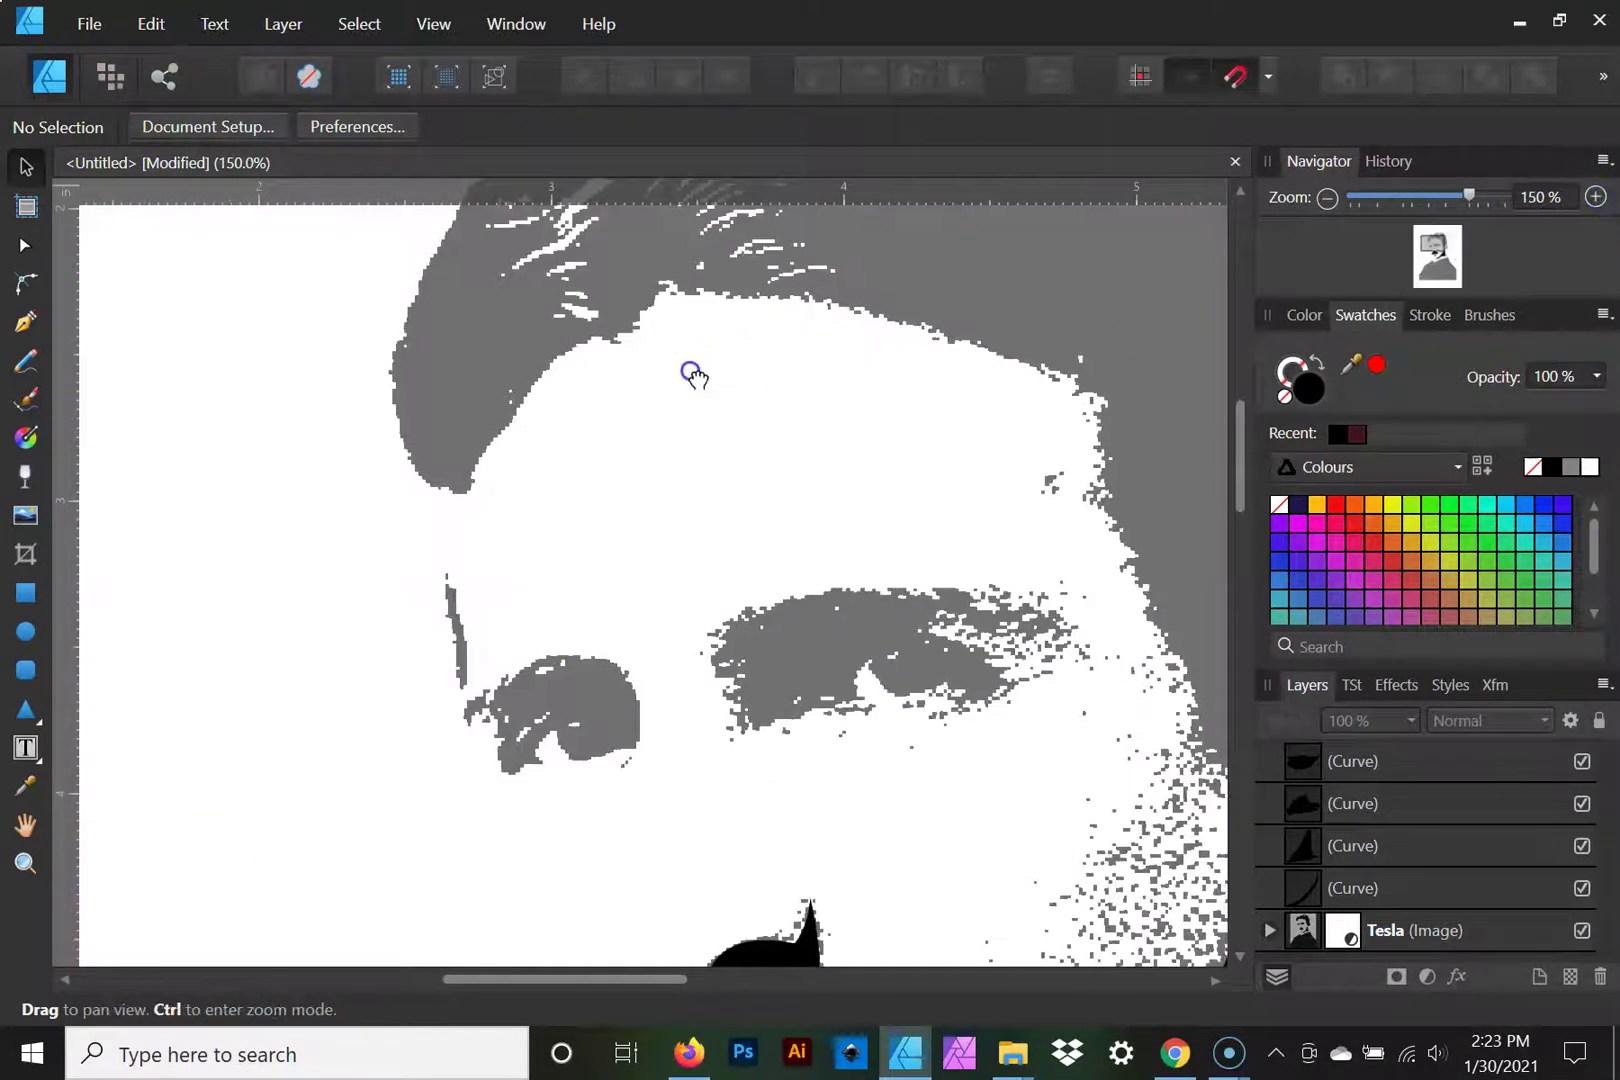
left_click_drag(694, 375, 485, 571)
left_click_drag(748, 362, 745, 492)
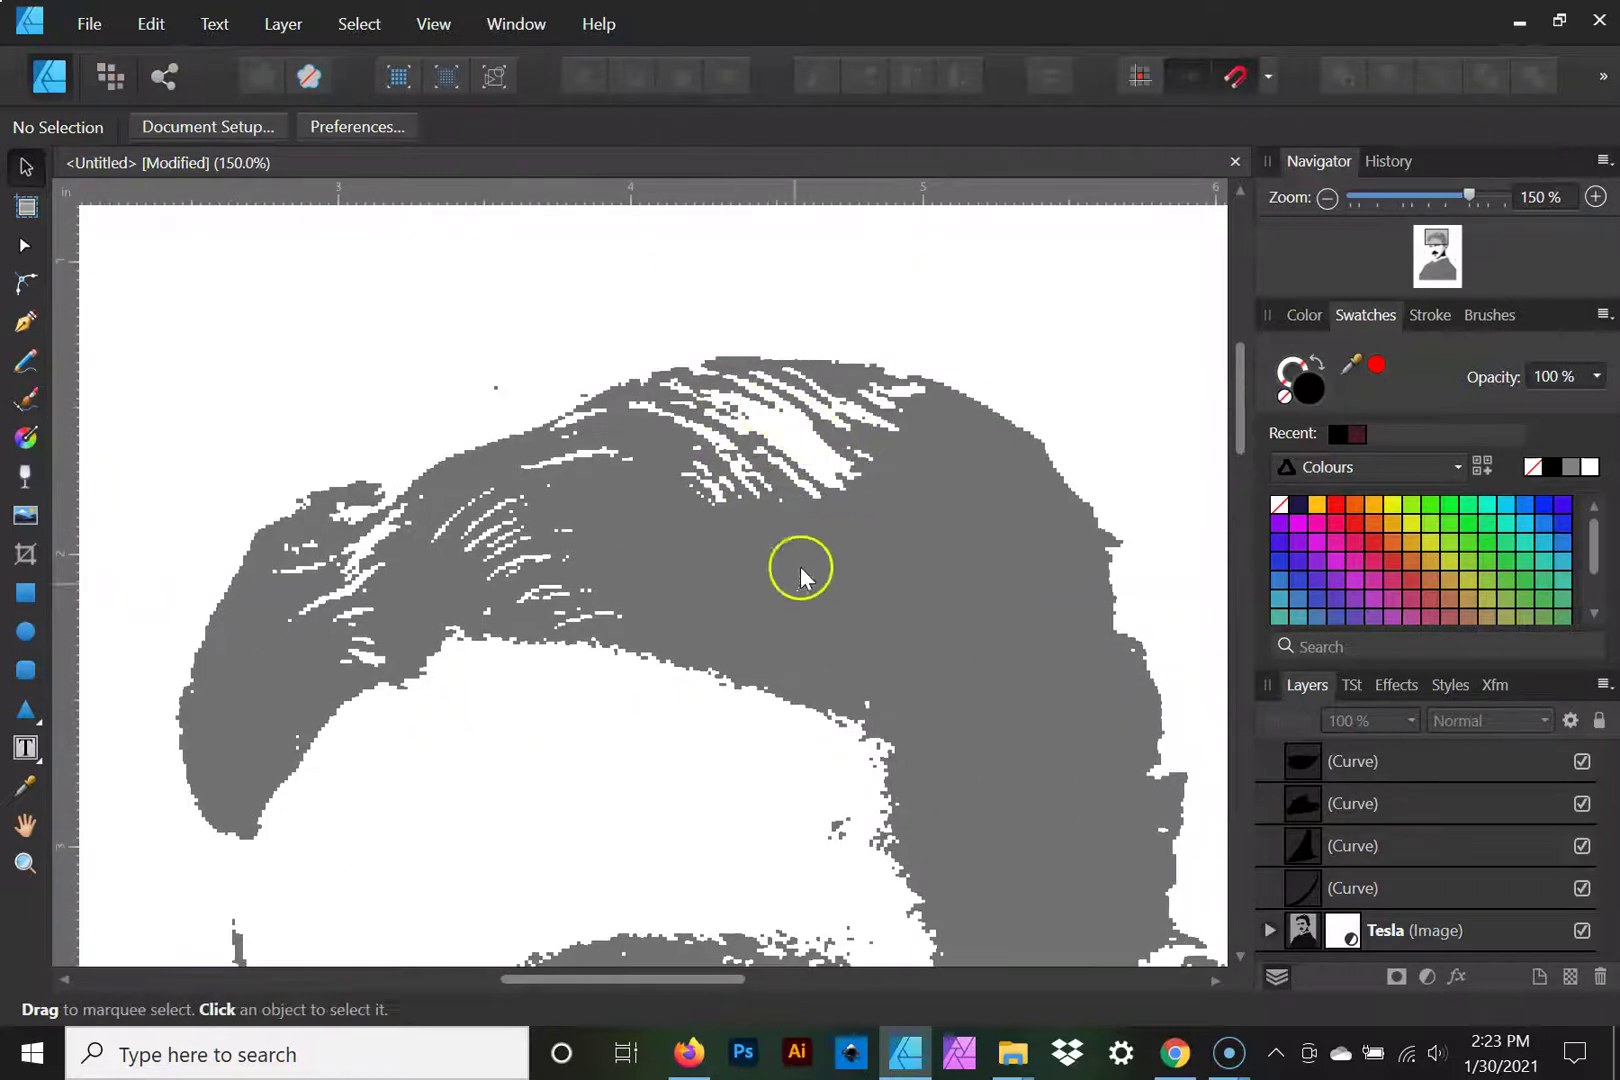
left_click_drag(687, 738, 562, 713)
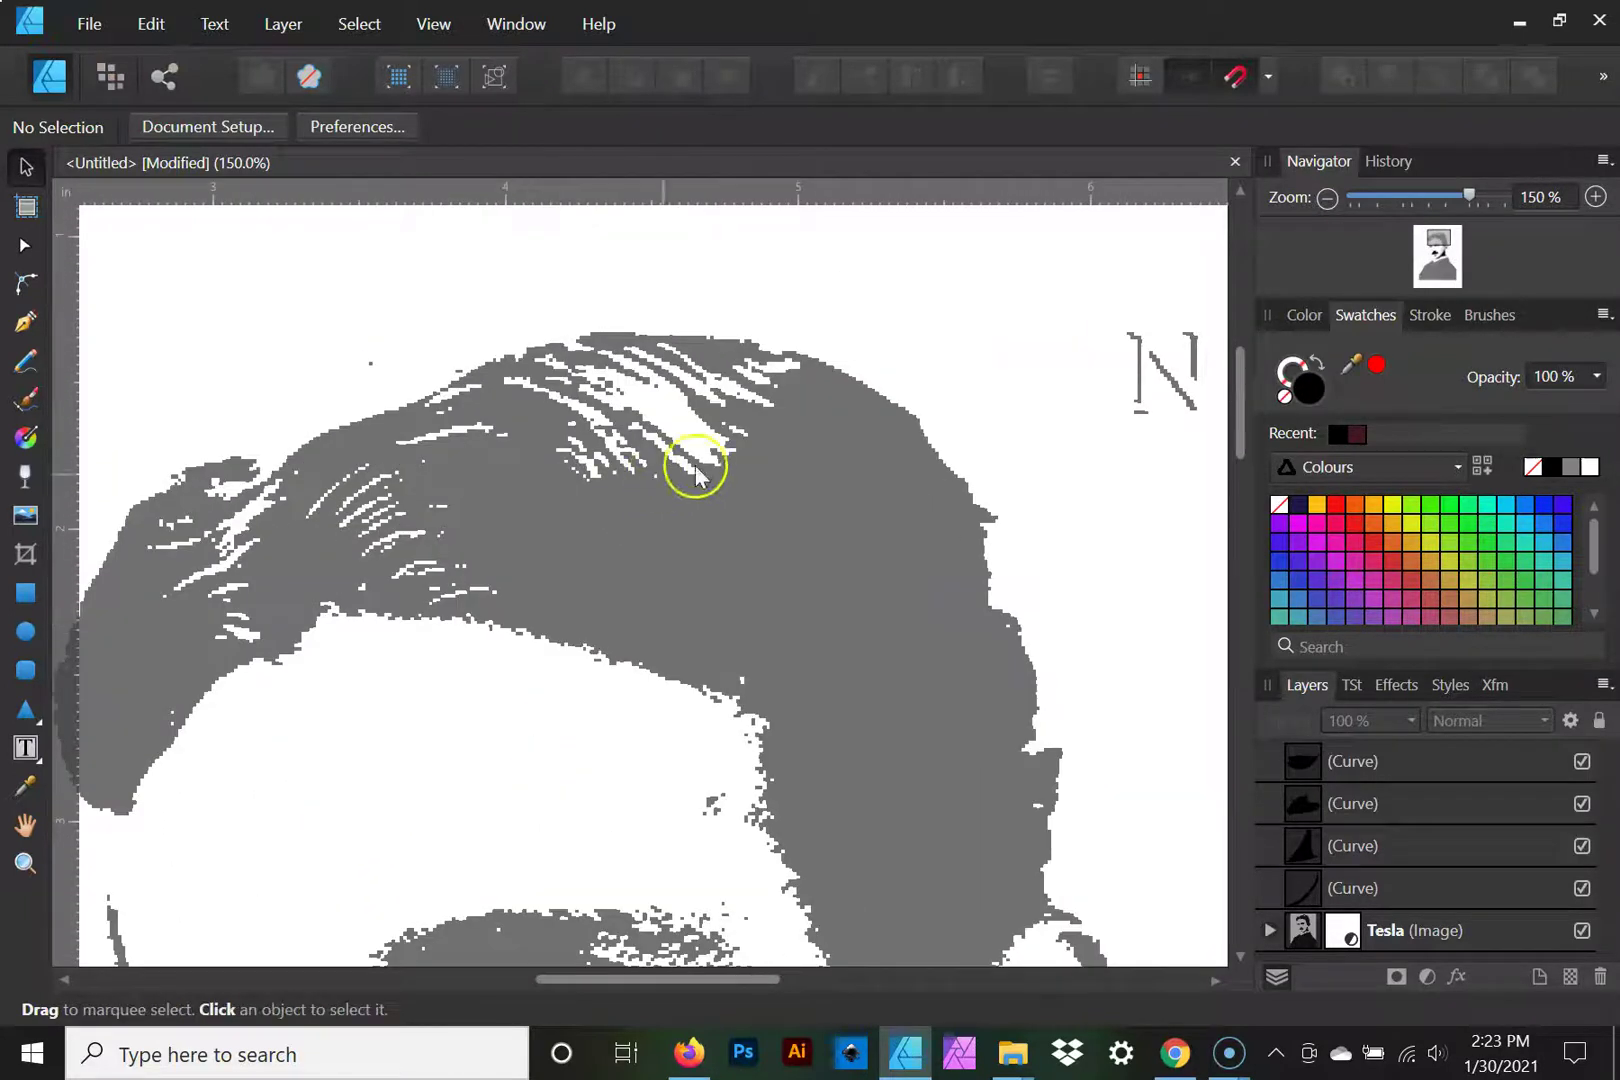
left_click_drag(774, 662, 824, 423)
left_click_drag(676, 550, 527, 365)
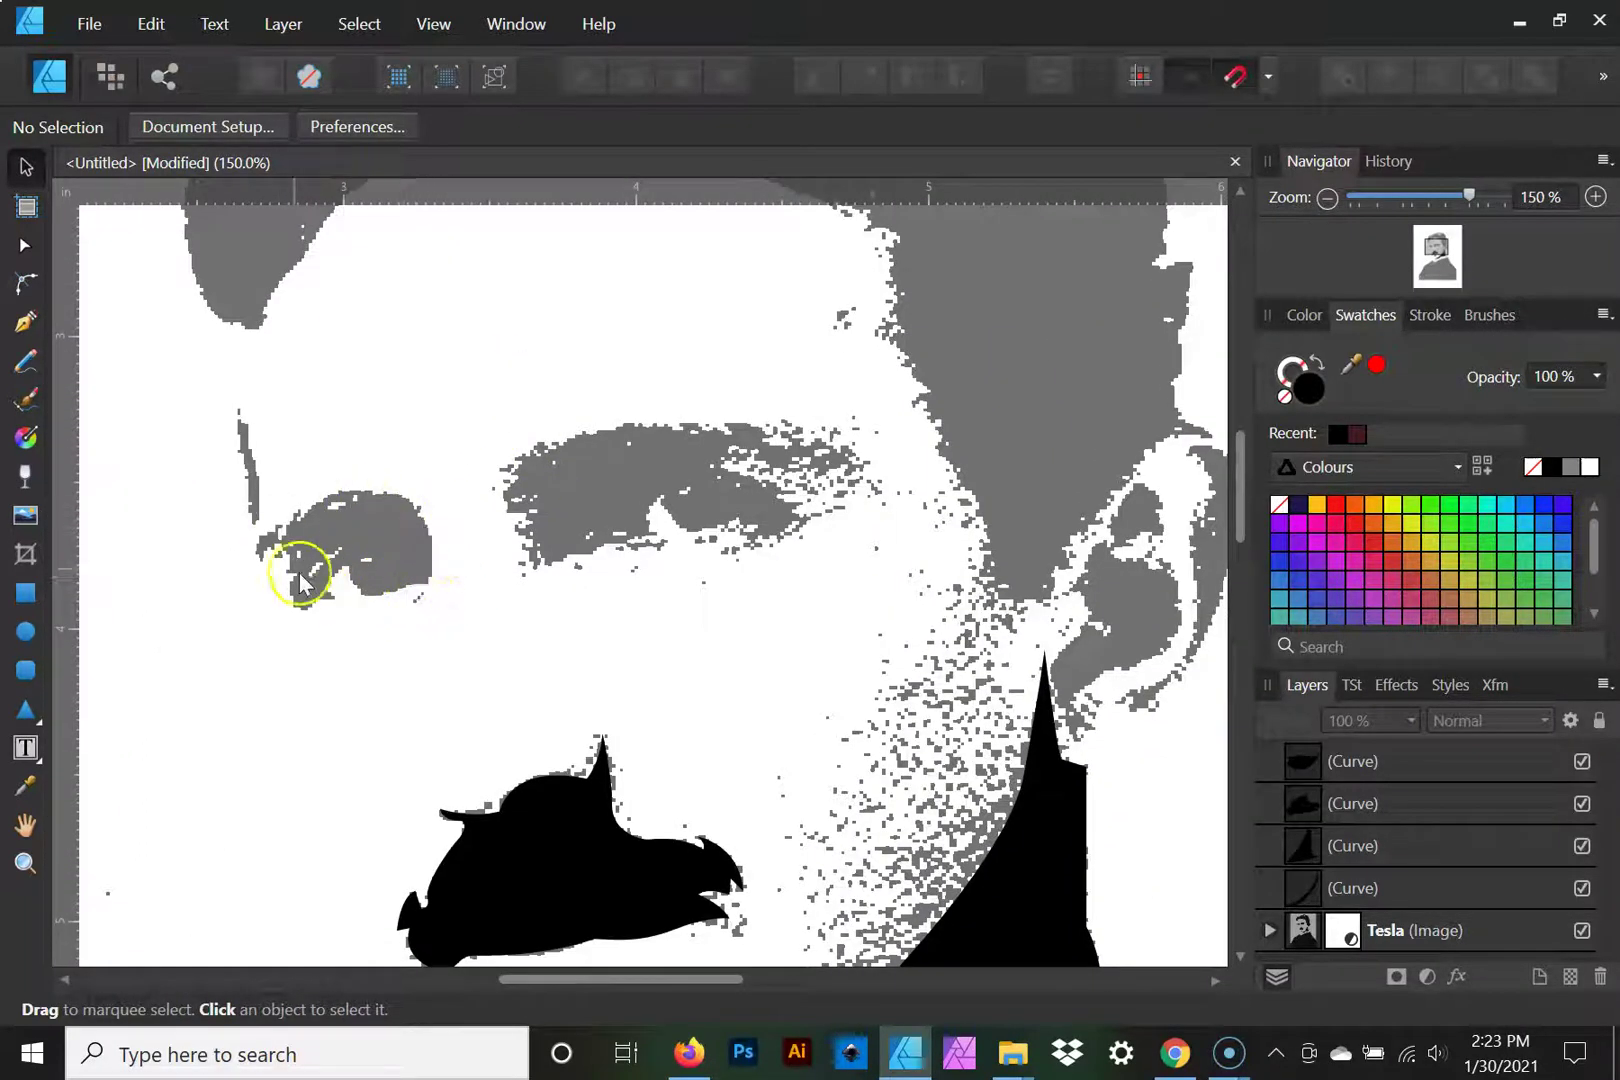
left_click_drag(1008, 631, 774, 605)
left_click_drag(568, 621, 740, 345)
Step: Save the document as an Affinity file named Tesla in the Foundry 20-21 folder
left_click(89, 25)
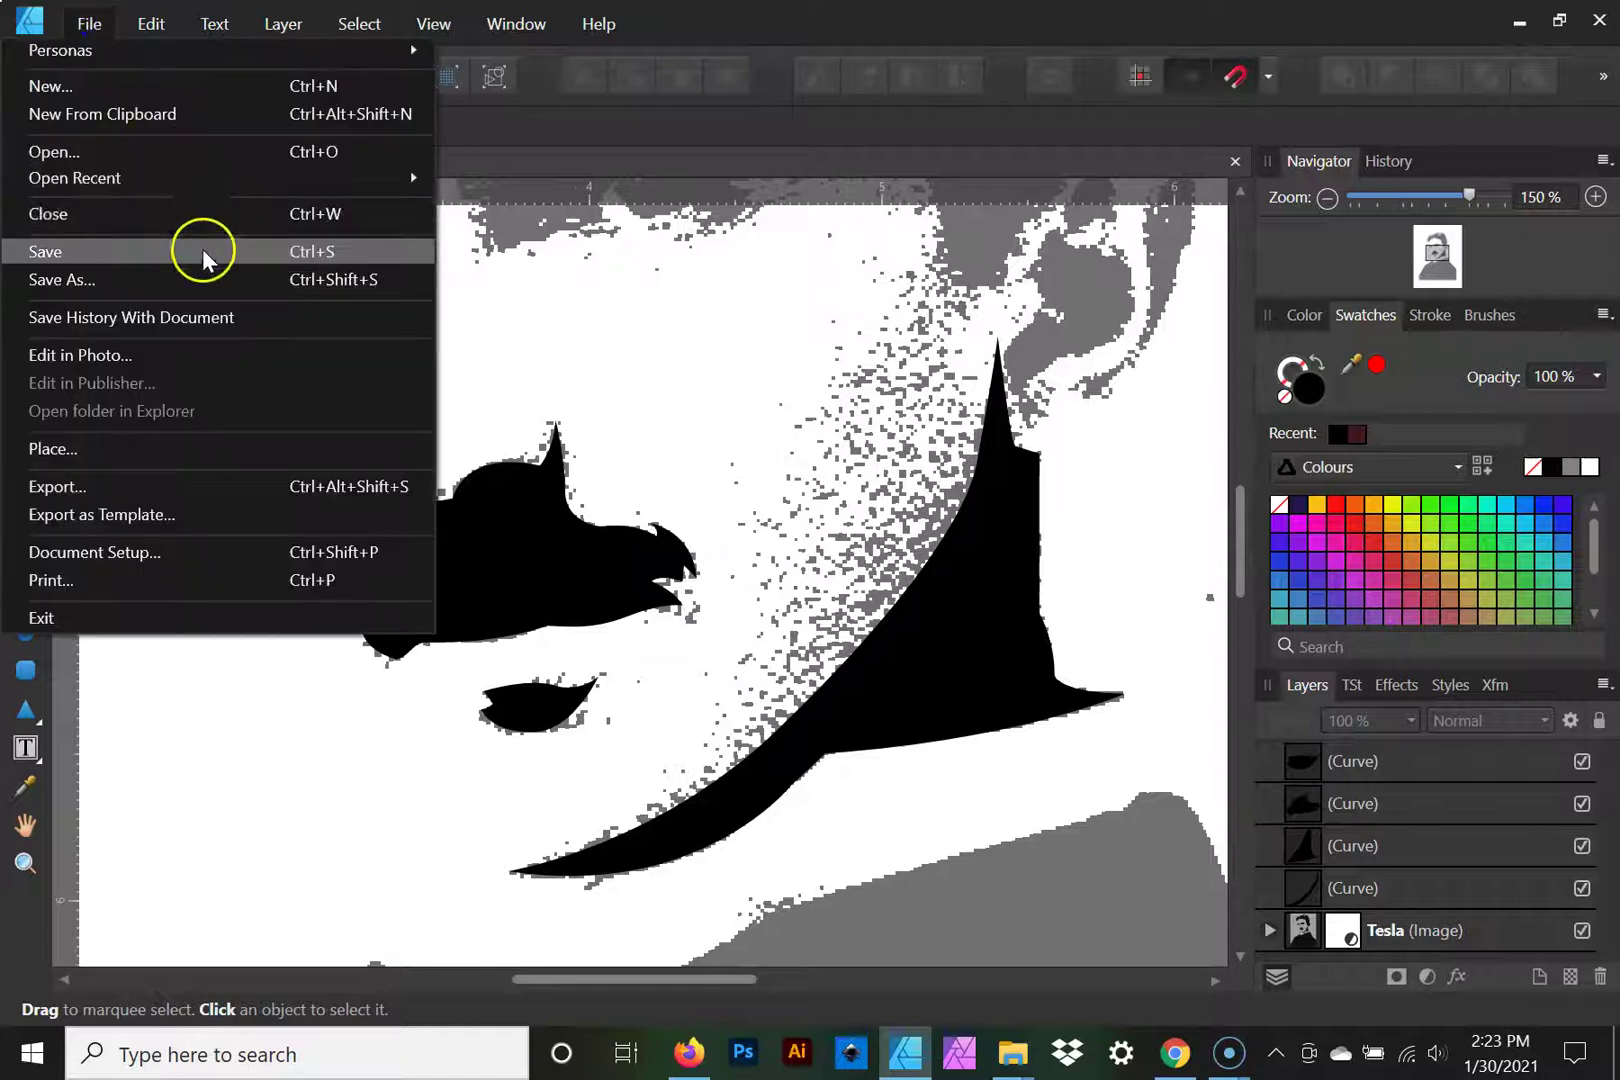
left_click(195, 275)
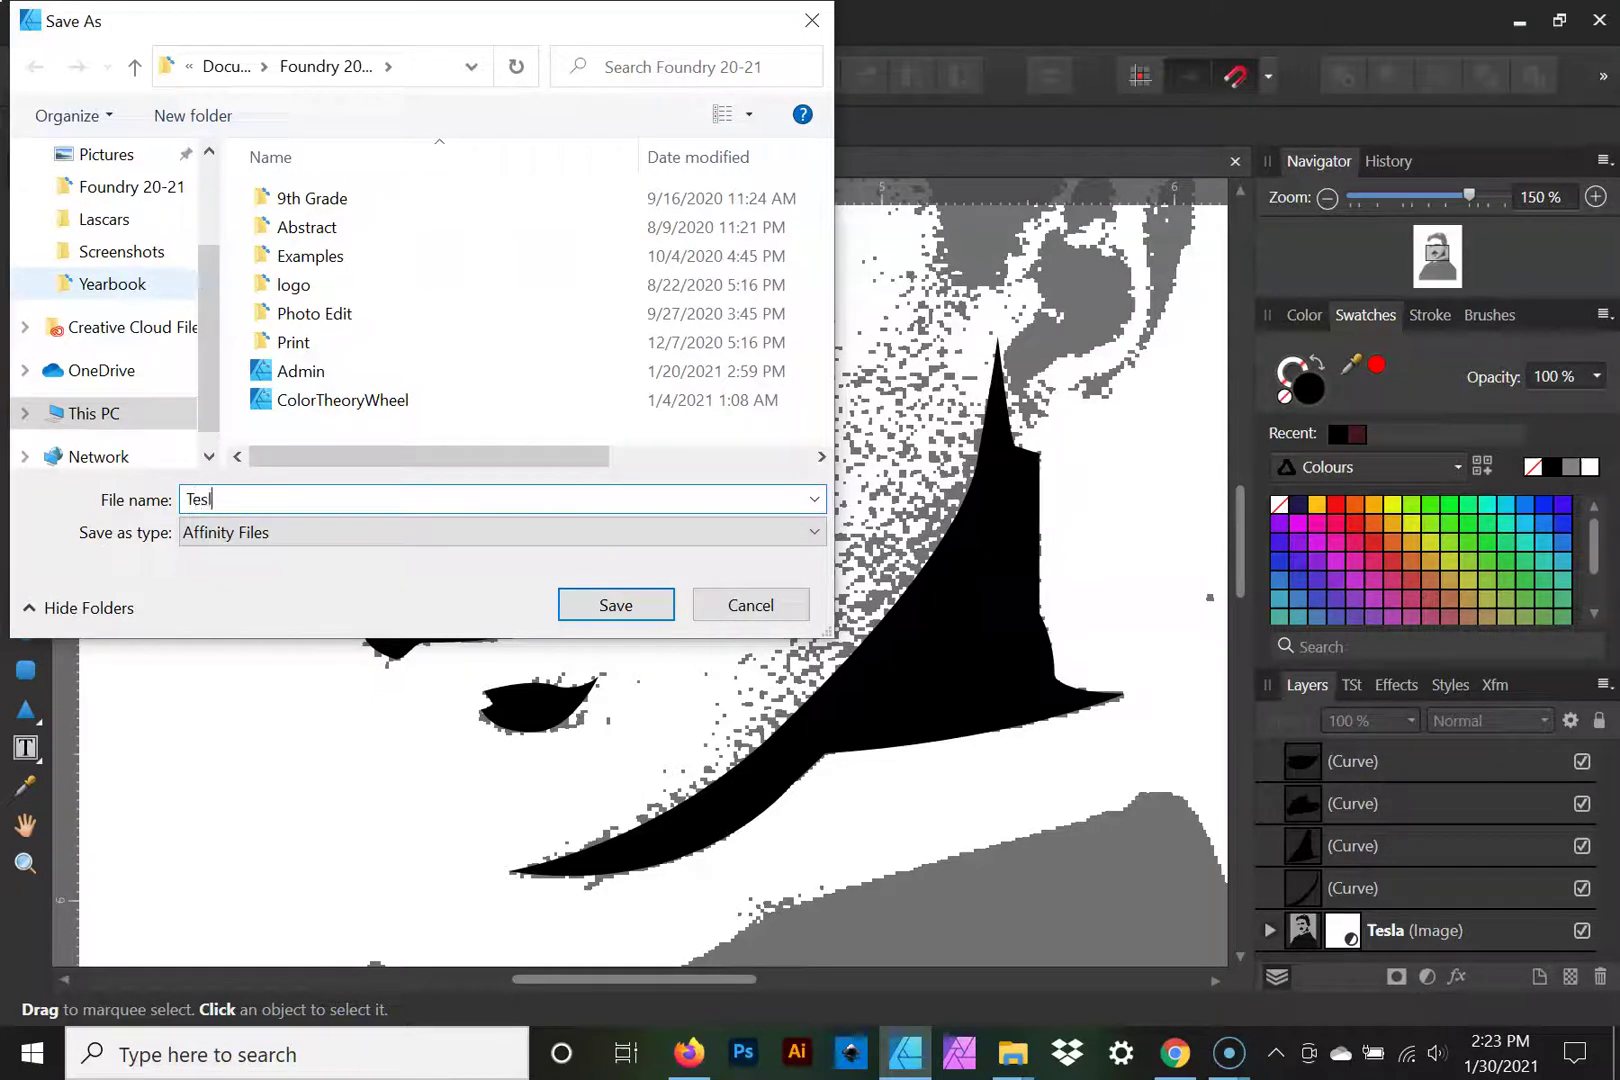
left_click(663, 608)
scroll(1057, 401, "up", 5)
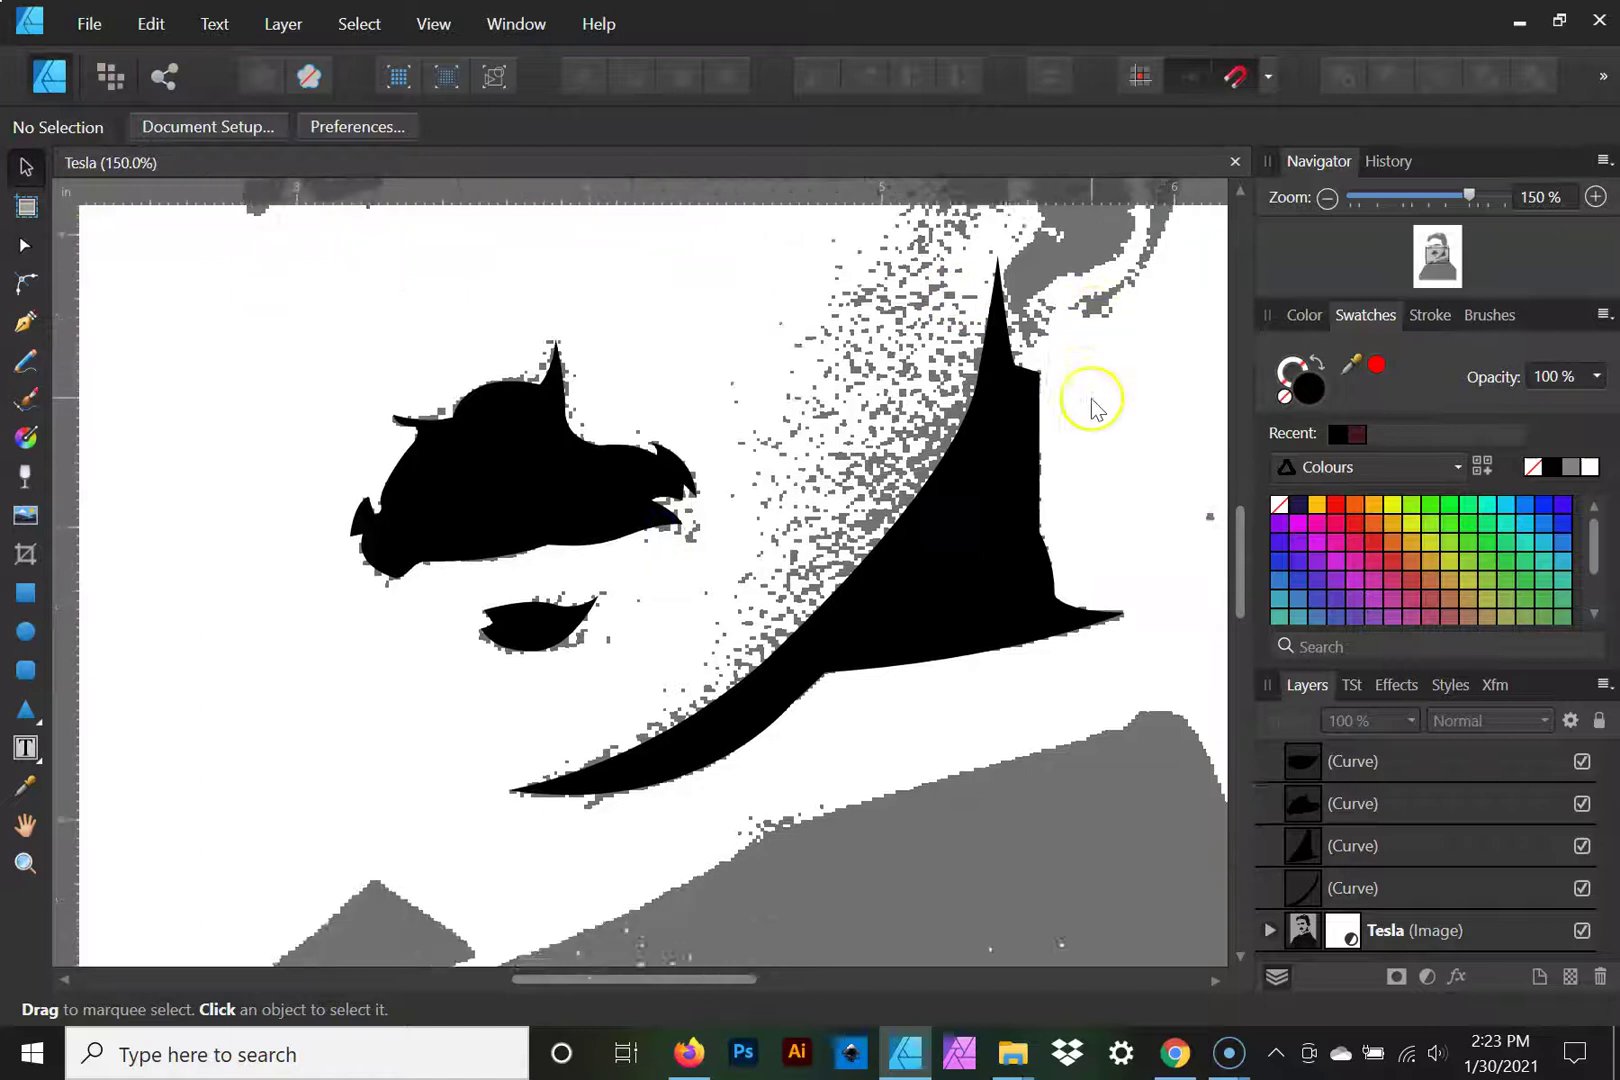
scroll(1102, 396, "up", 3)
scroll(1102, 396, "down", 4)
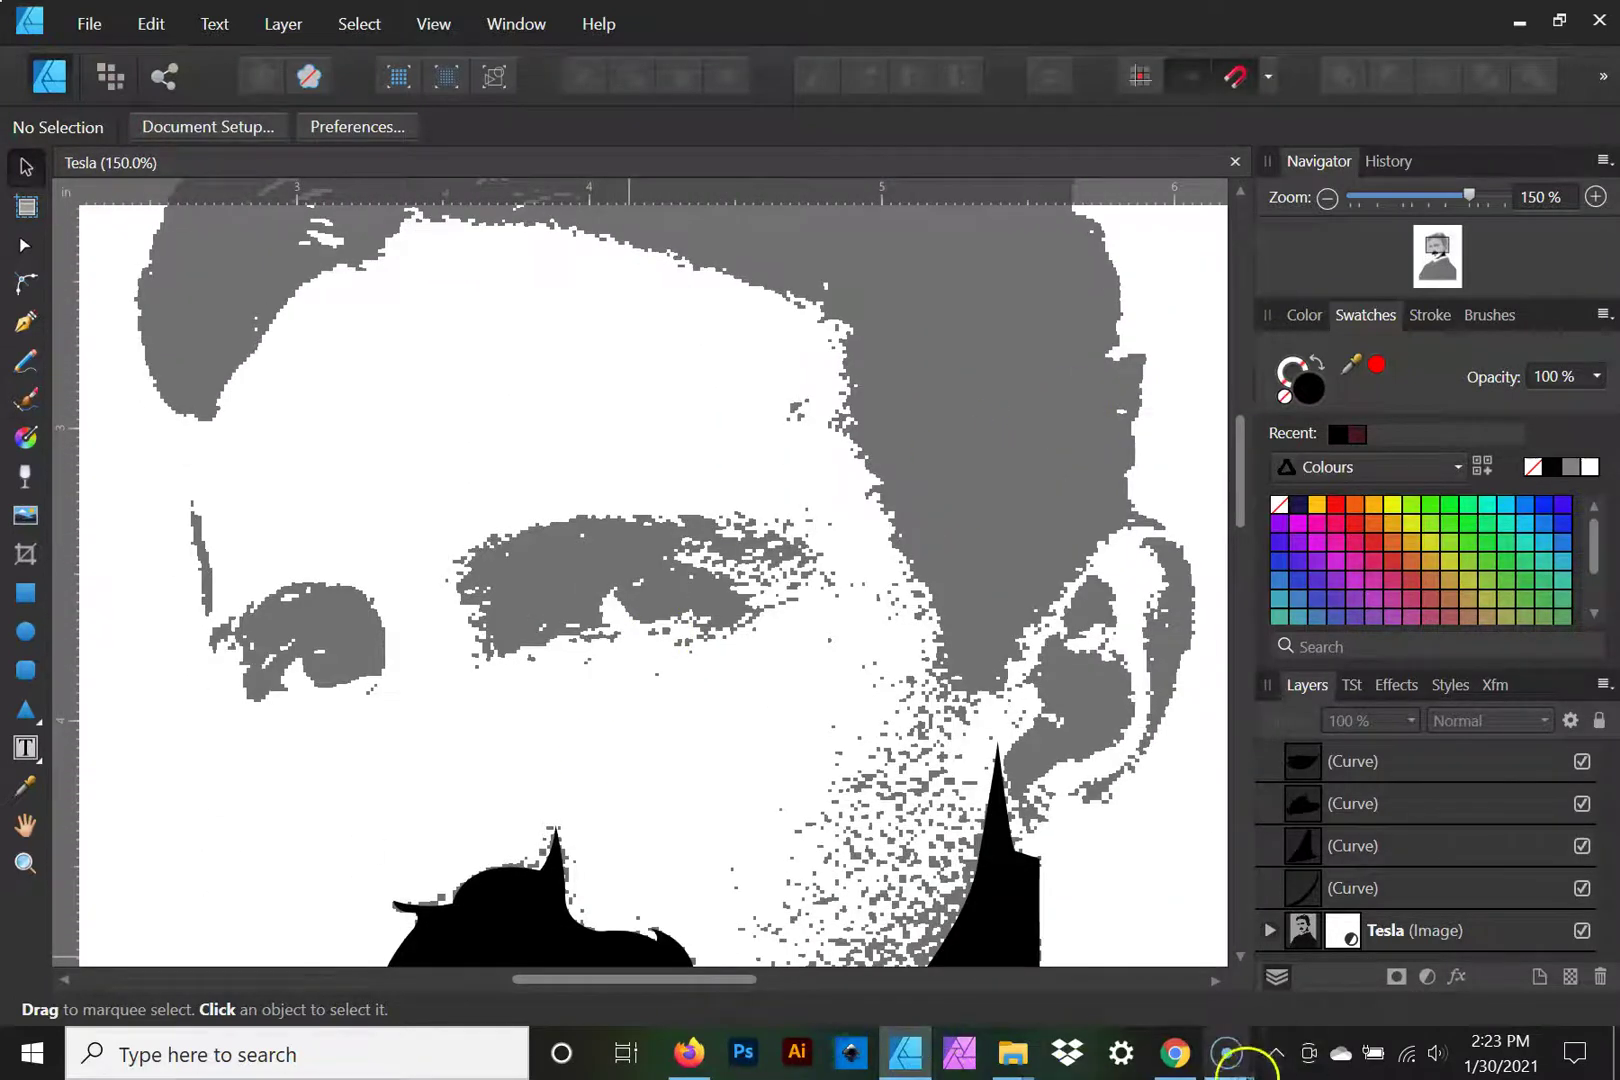
mouse_move(1257, 1070)
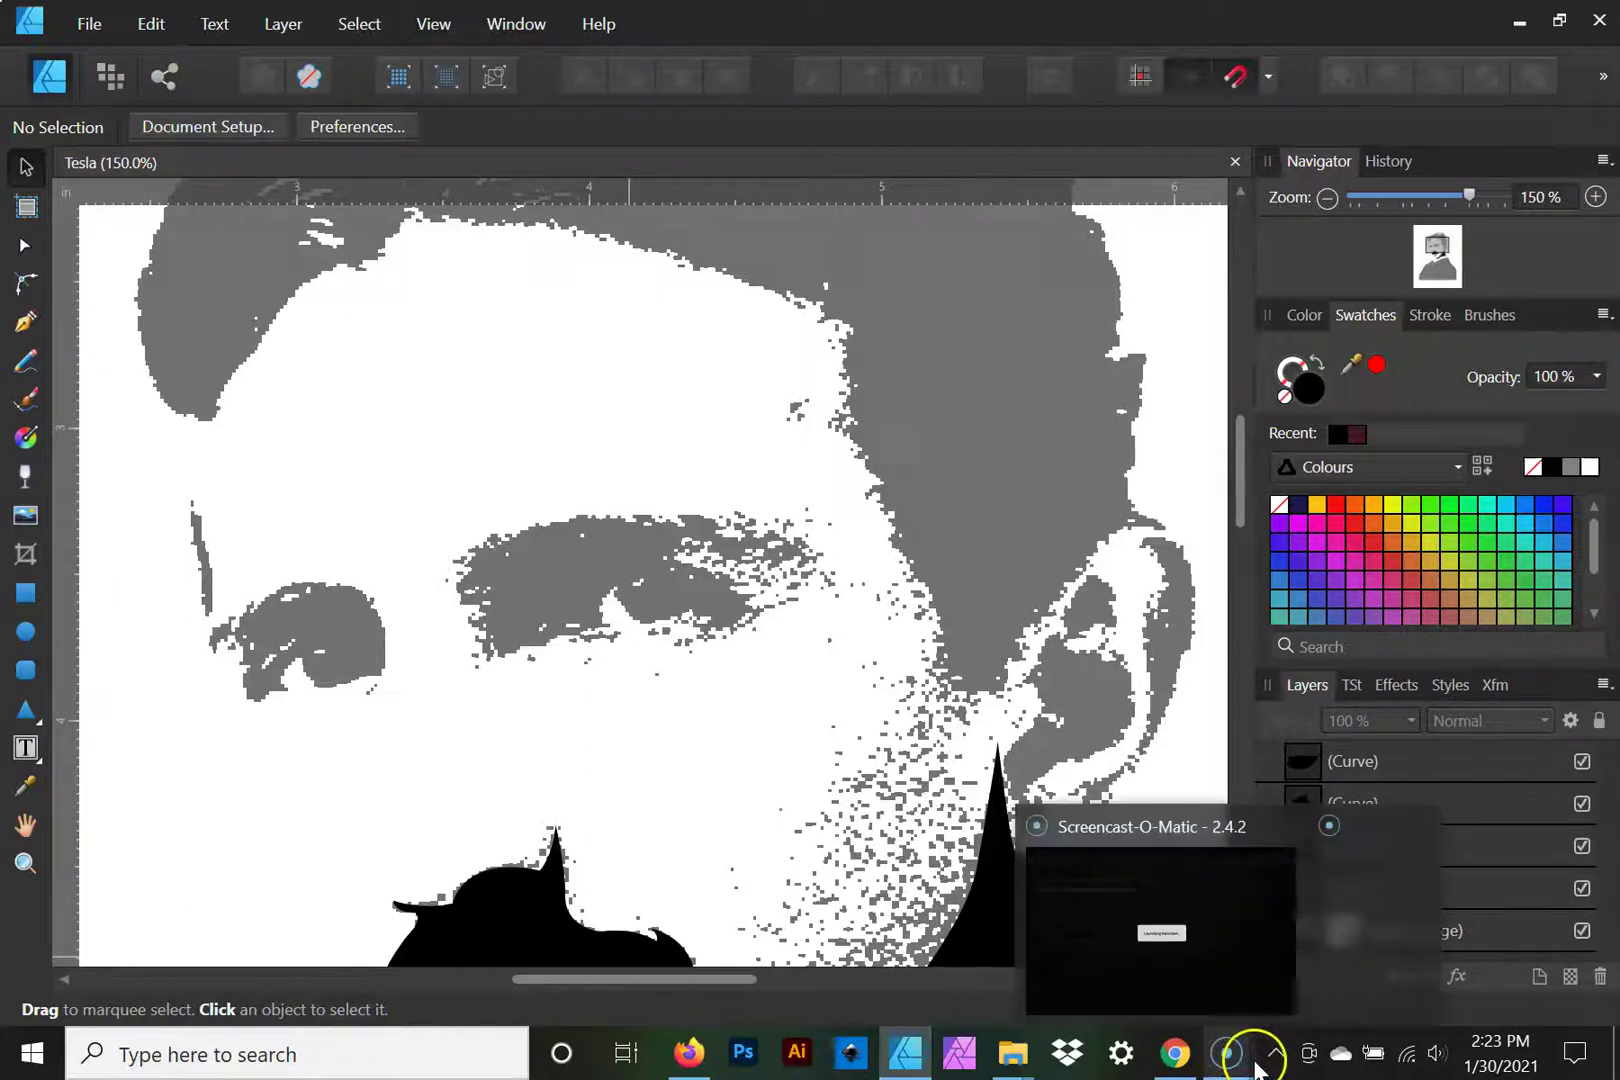
left_click(1340, 985)
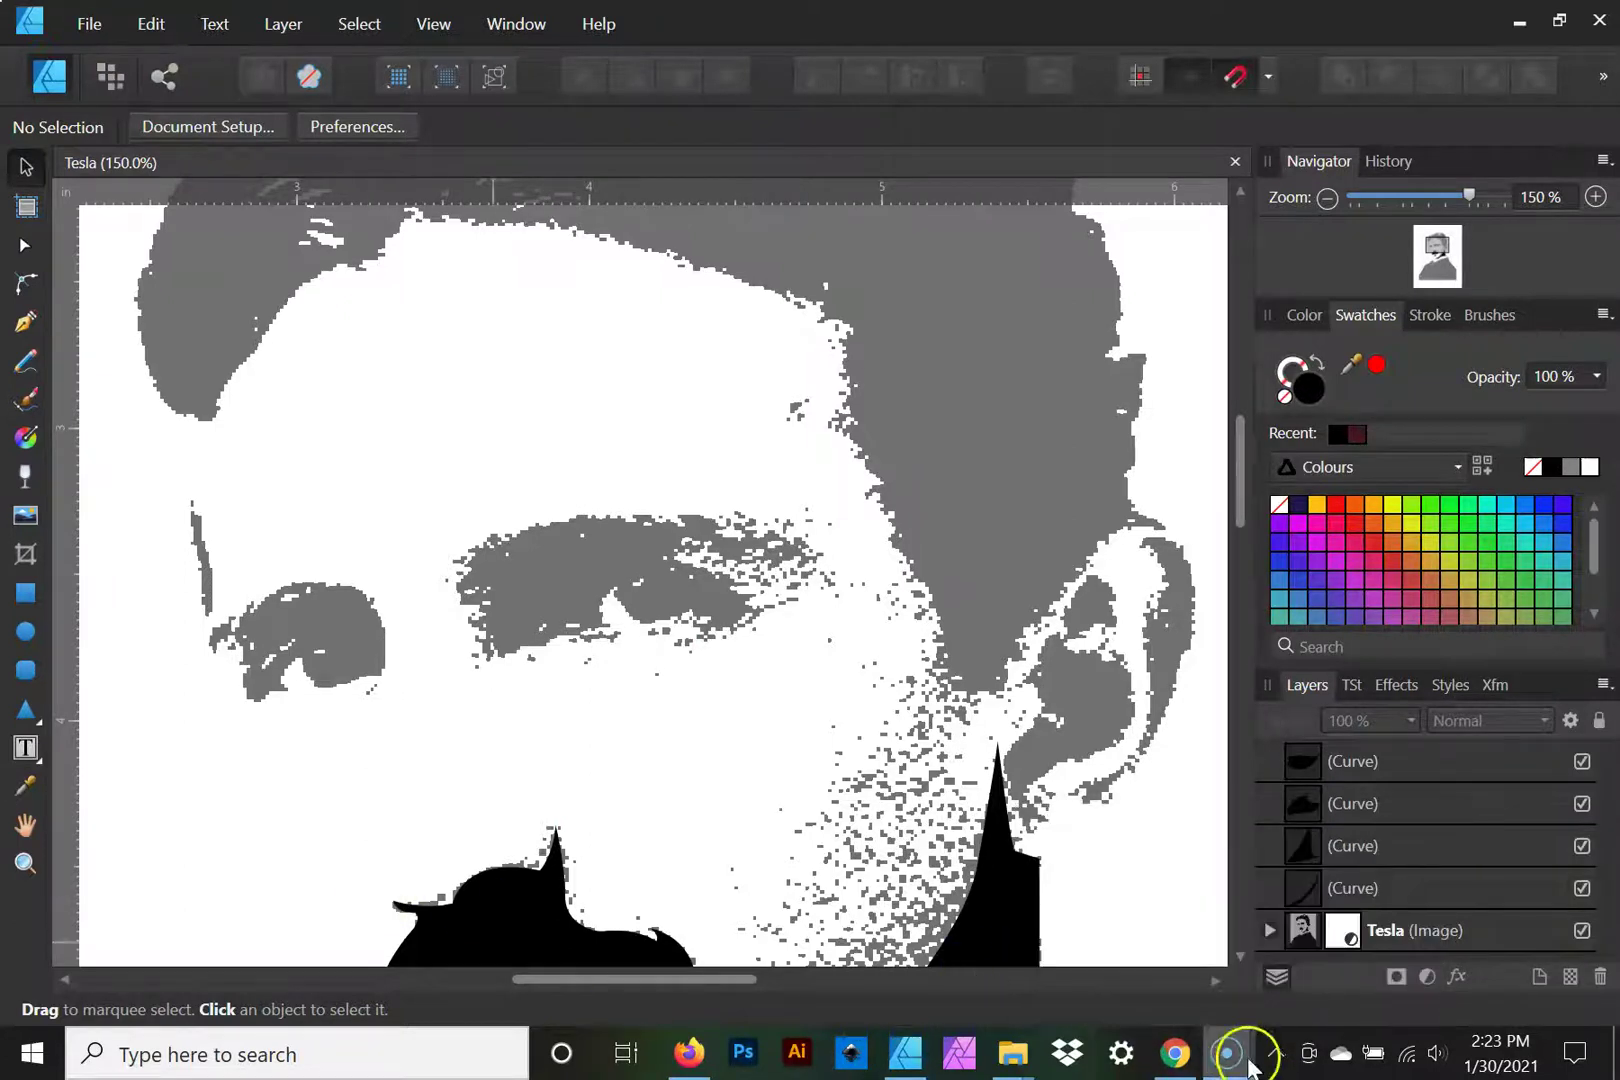
left_click(1338, 995)
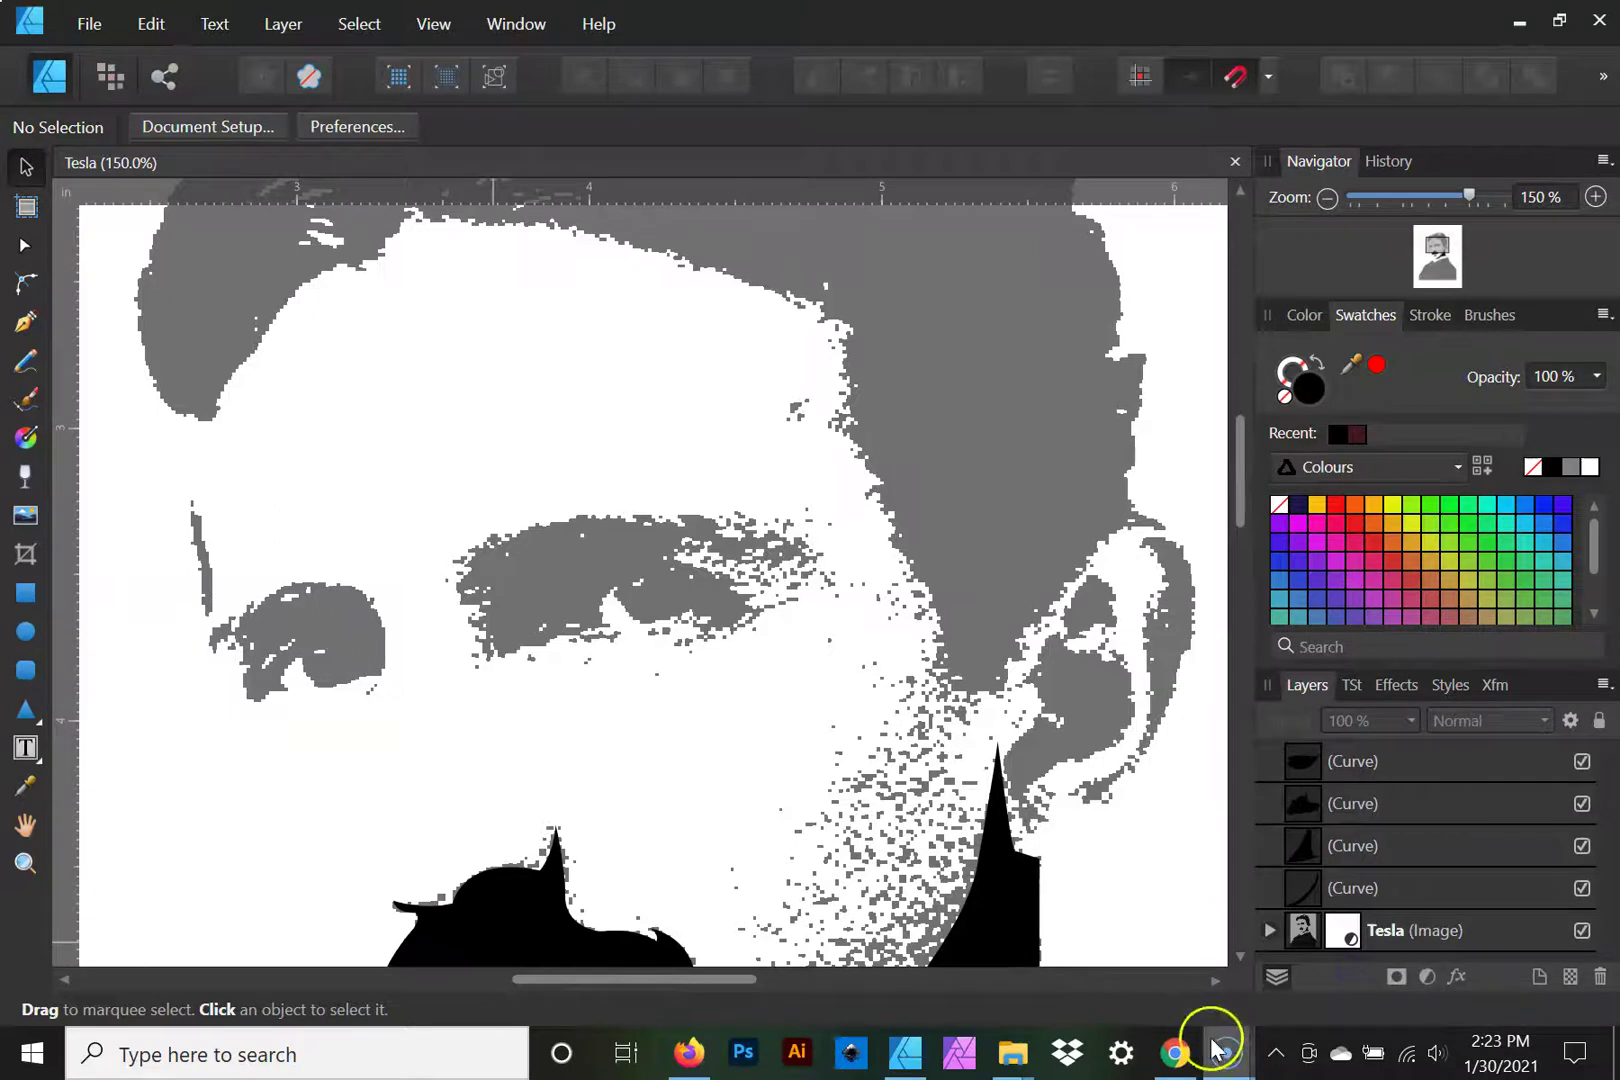
mouse_move(1222, 1062)
left_click(1150, 982)
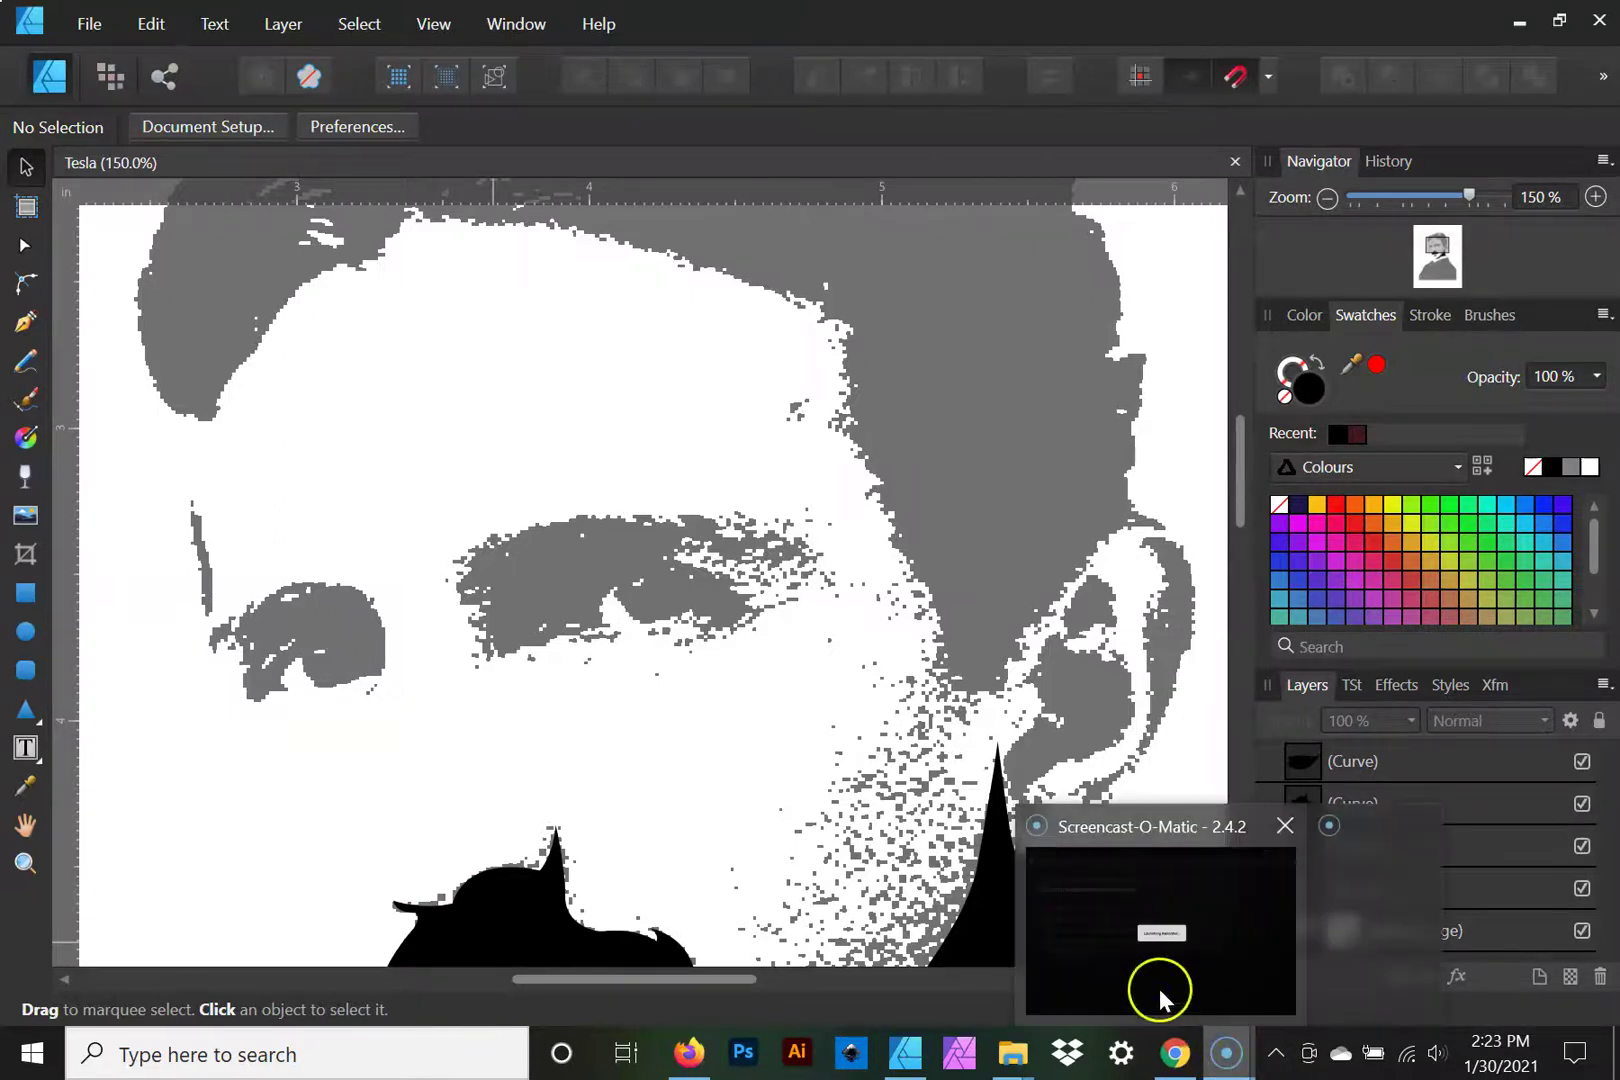